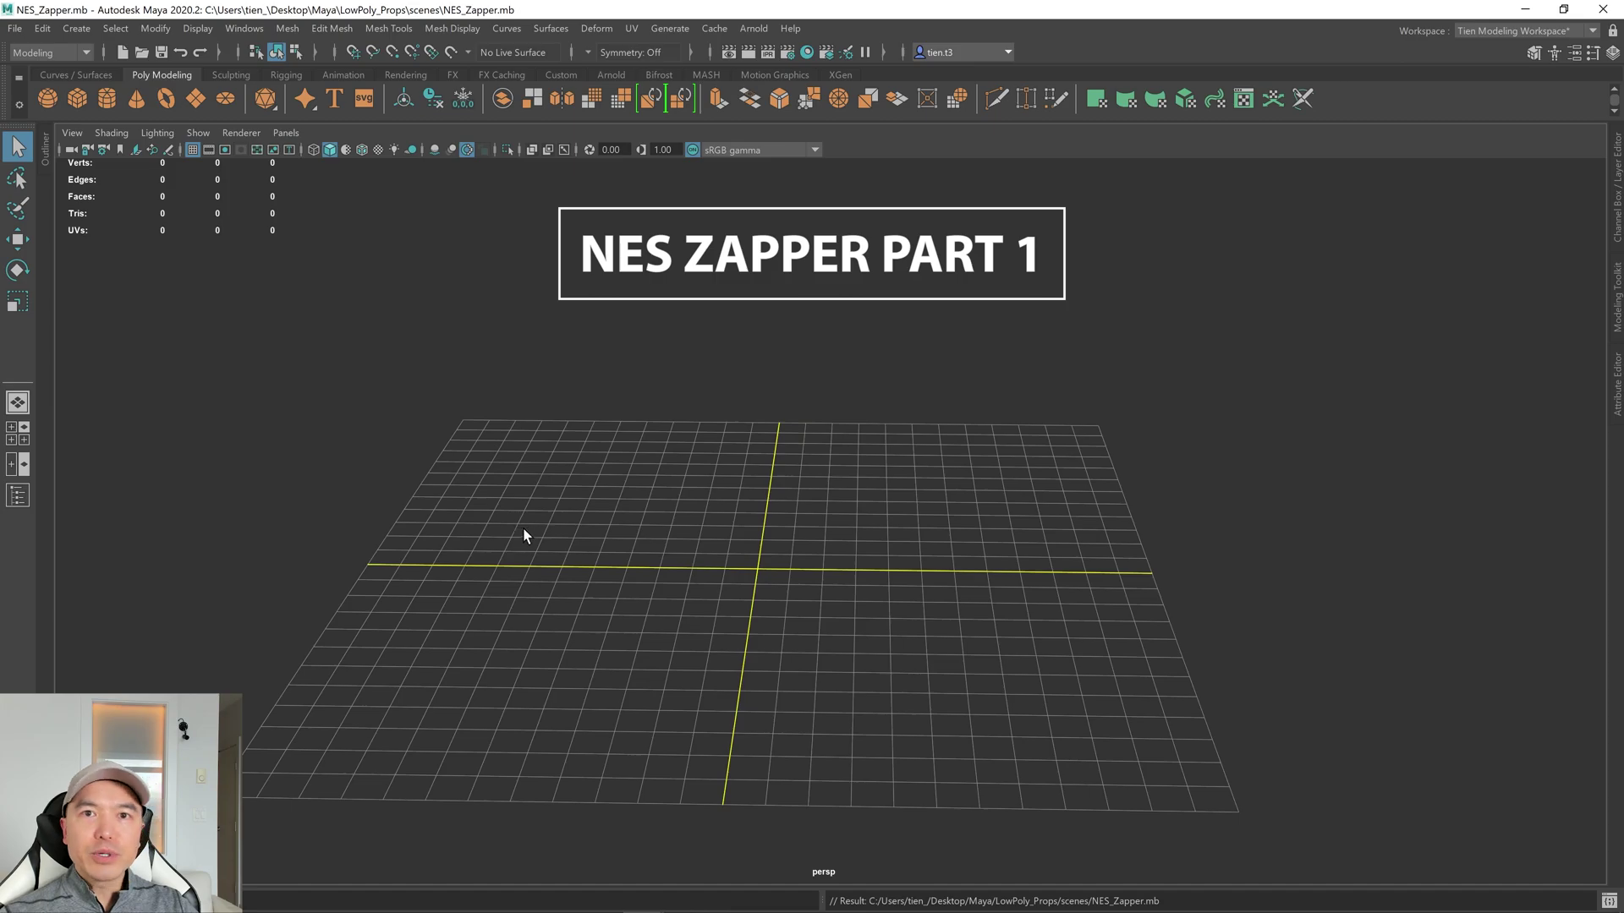
# Switch to a two-pane layout with the front view beside the perspective view.
pyautogui.click(23, 464)
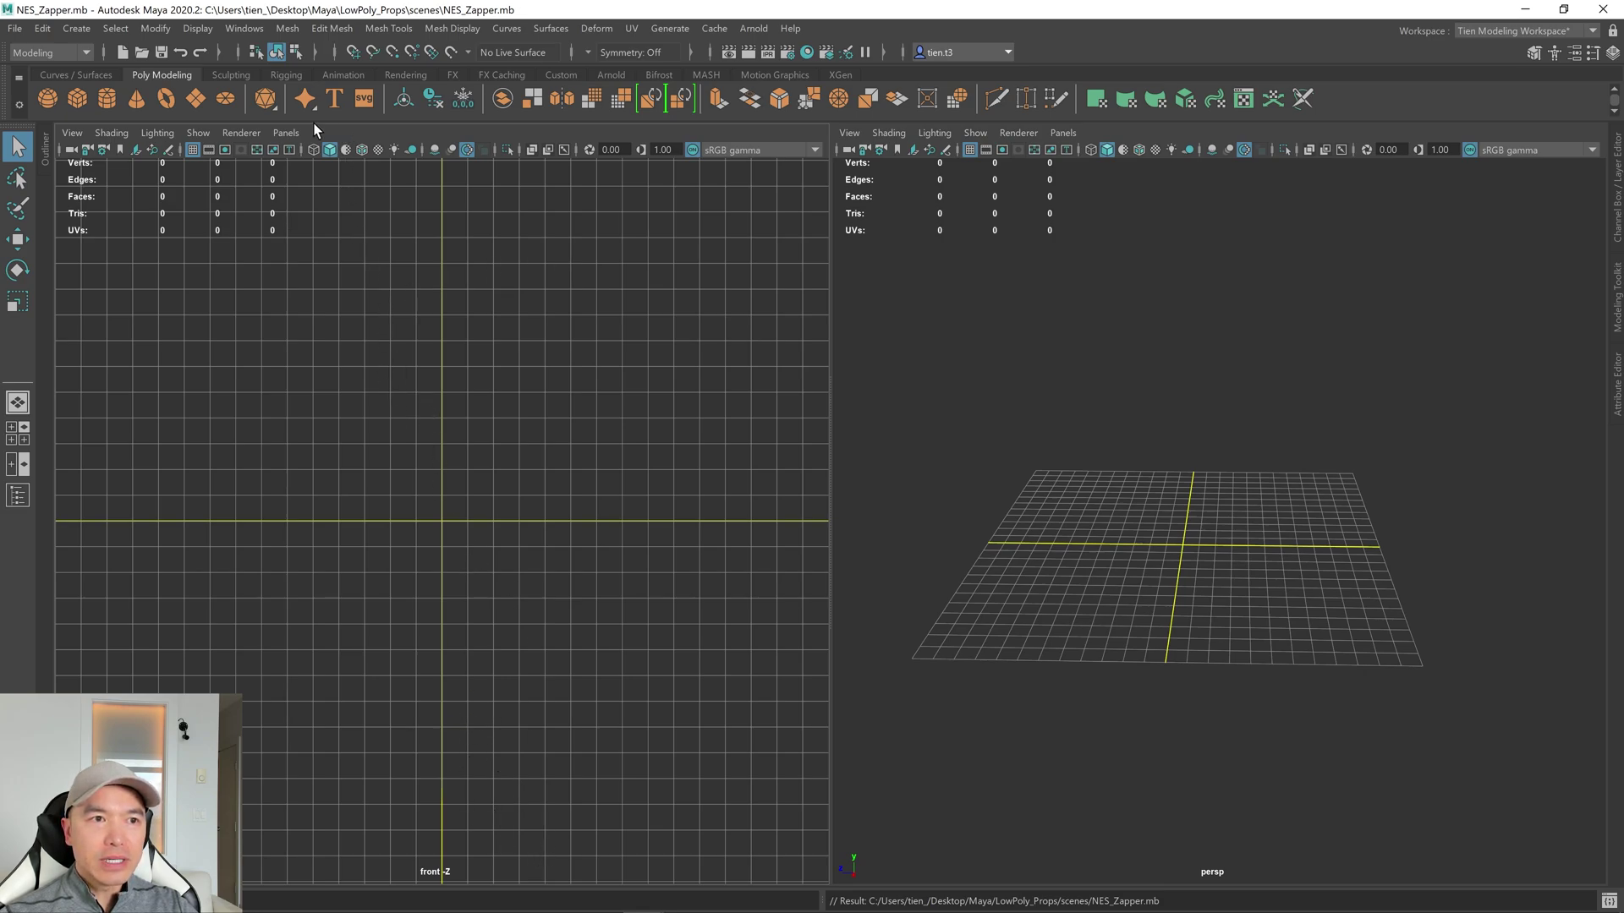
pyautogui.click(292, 135)
pyautogui.moveTo(315, 182)
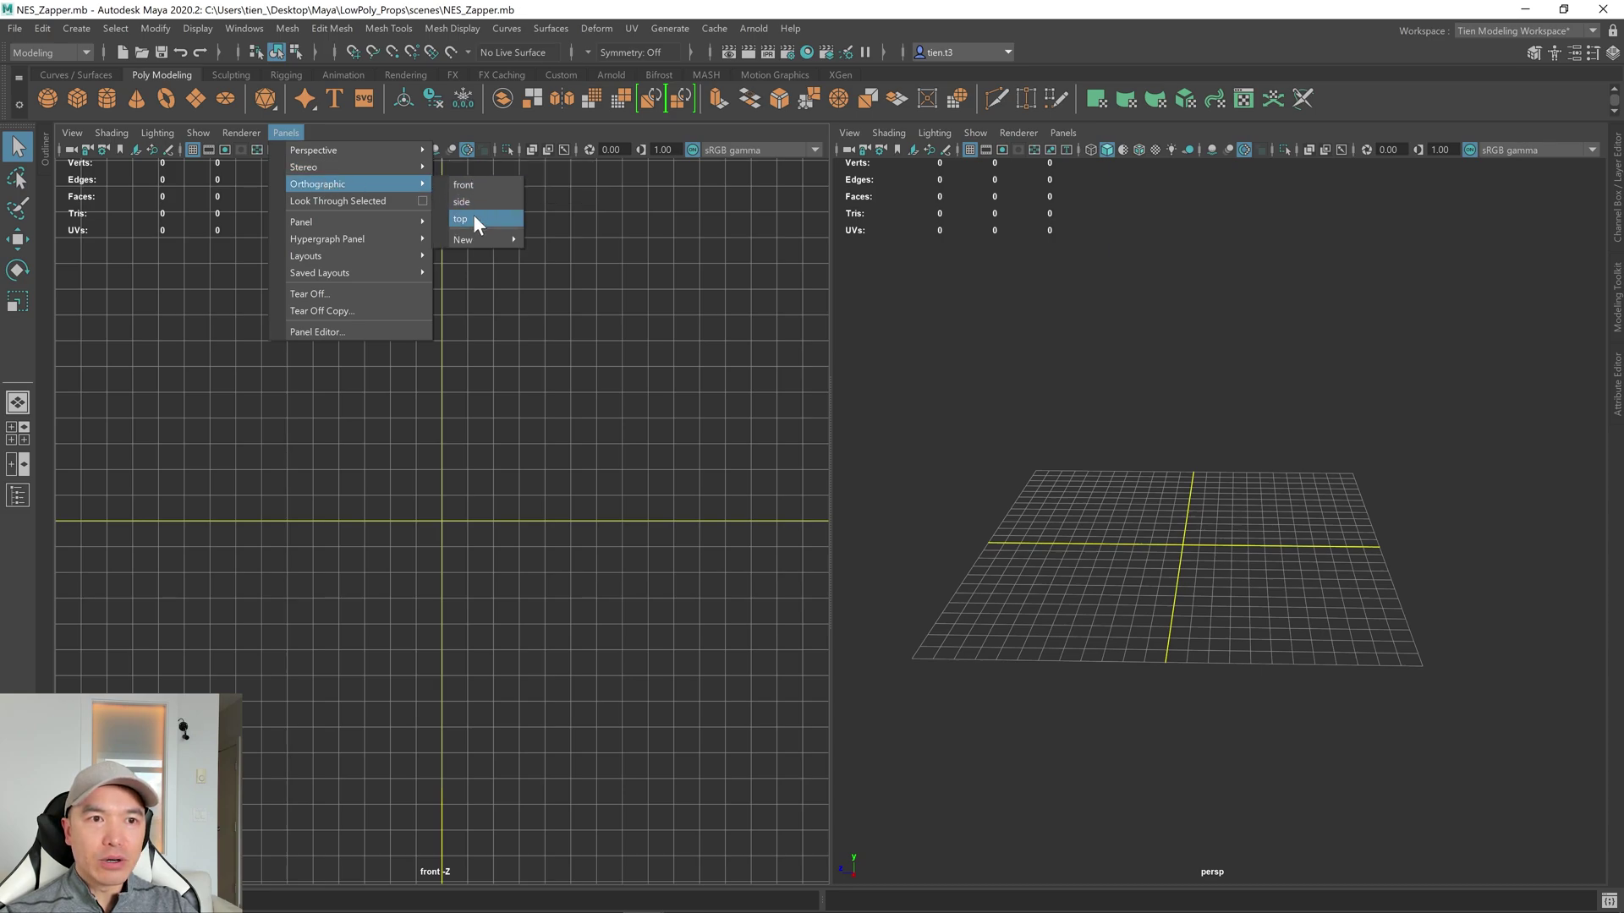
pyautogui.click(494, 483)
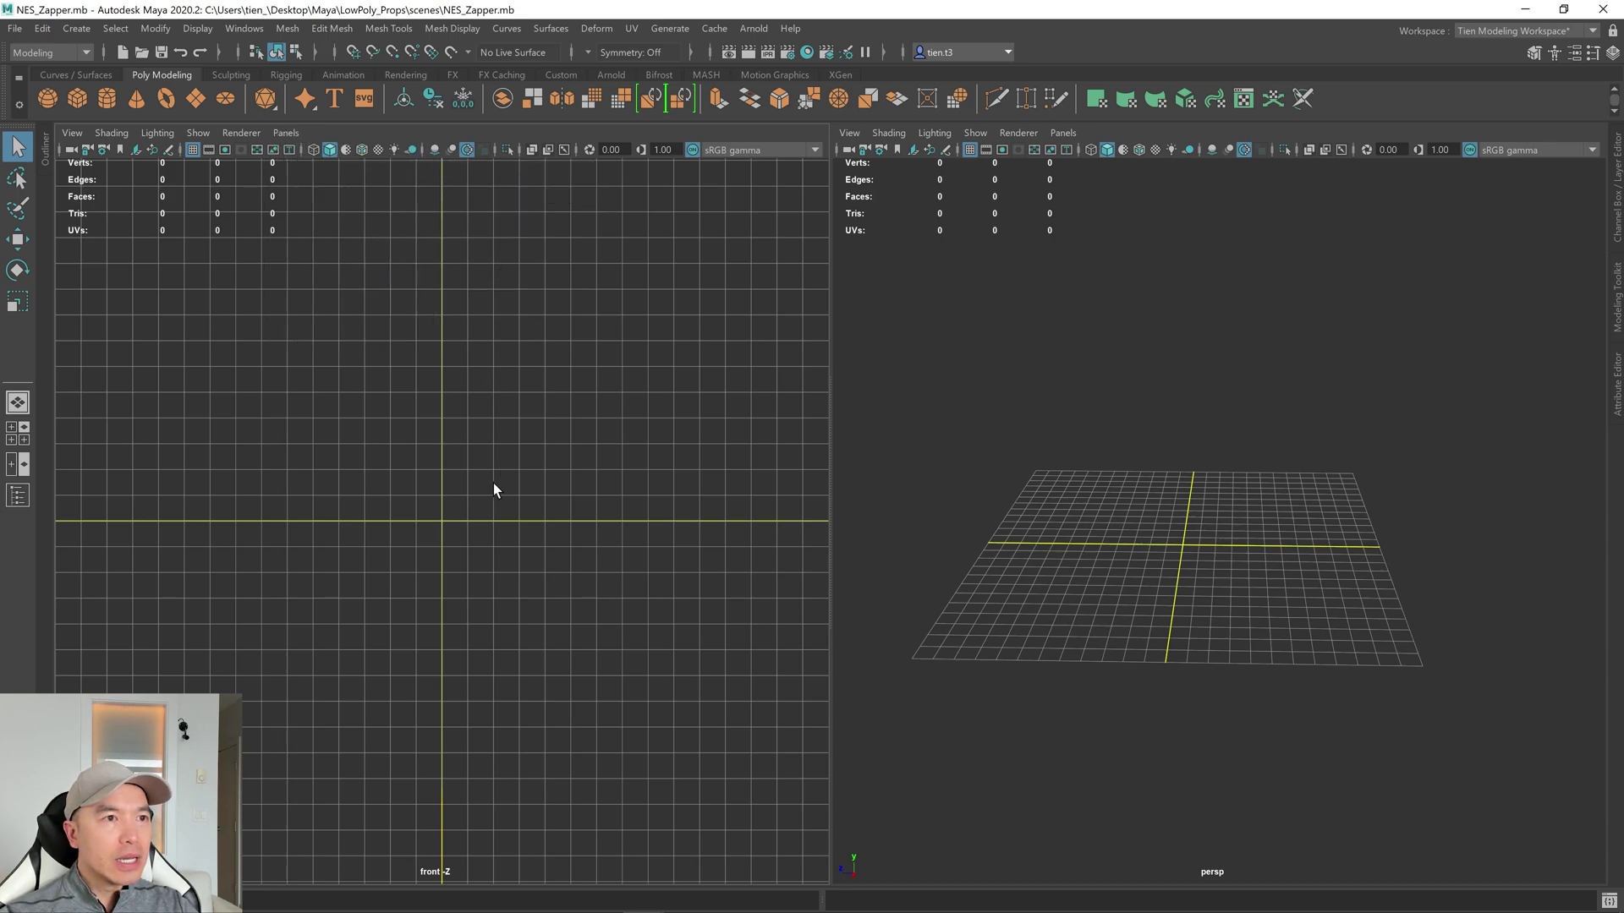
# Import NES_Zapper.png from the sourceimages folder as an image plane in the front view and frame it.
pyautogui.click(136, 151)
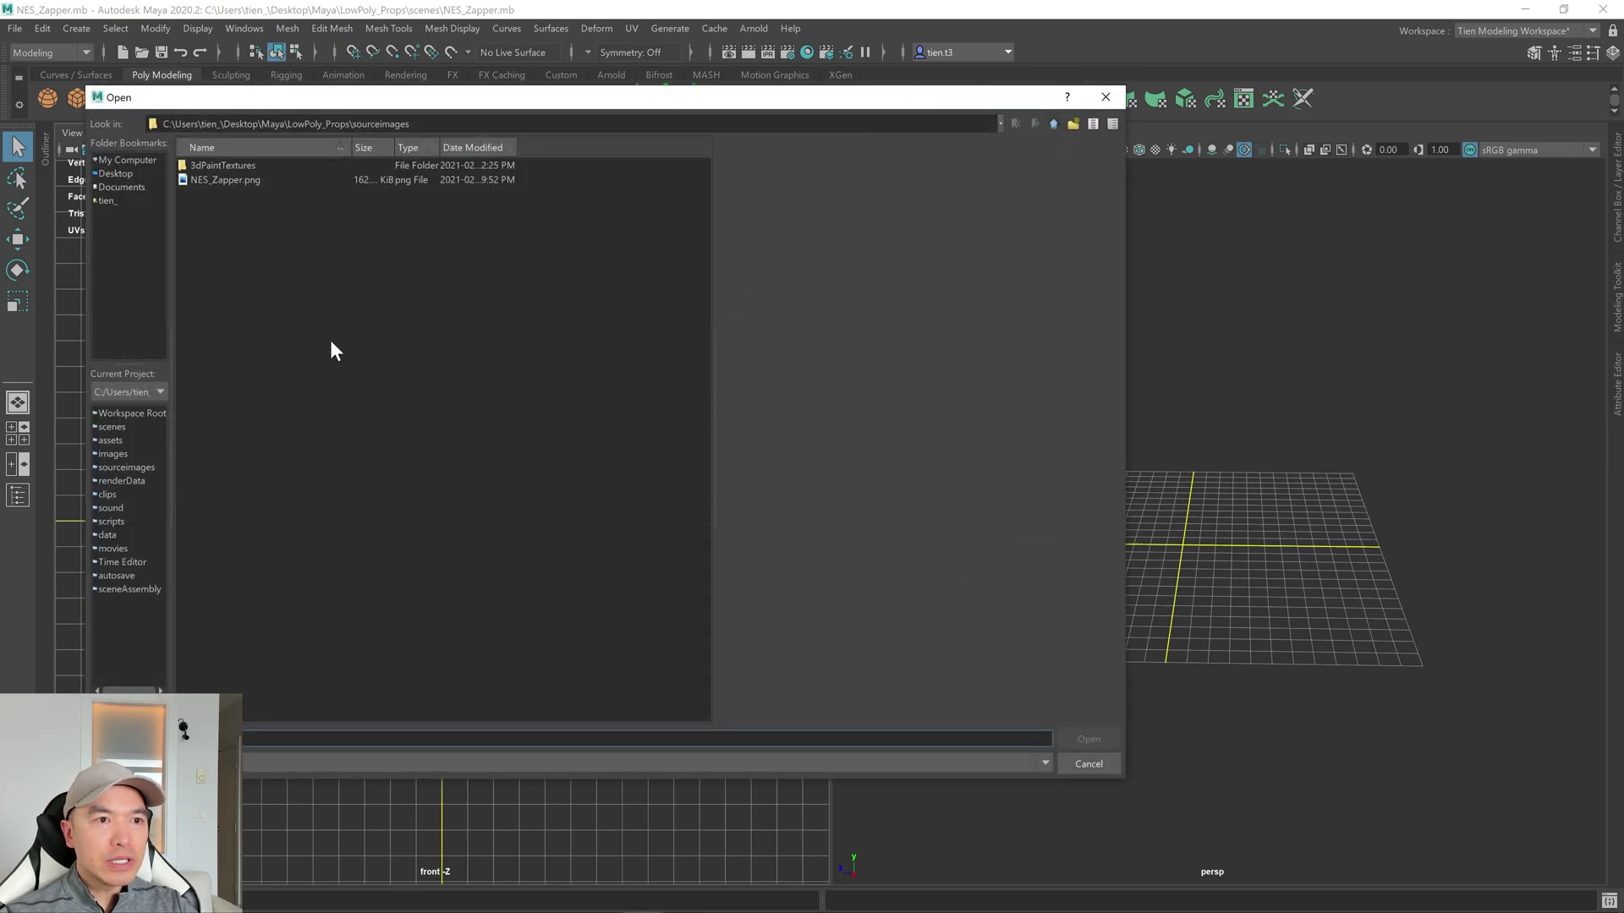
pyautogui.click(225, 179)
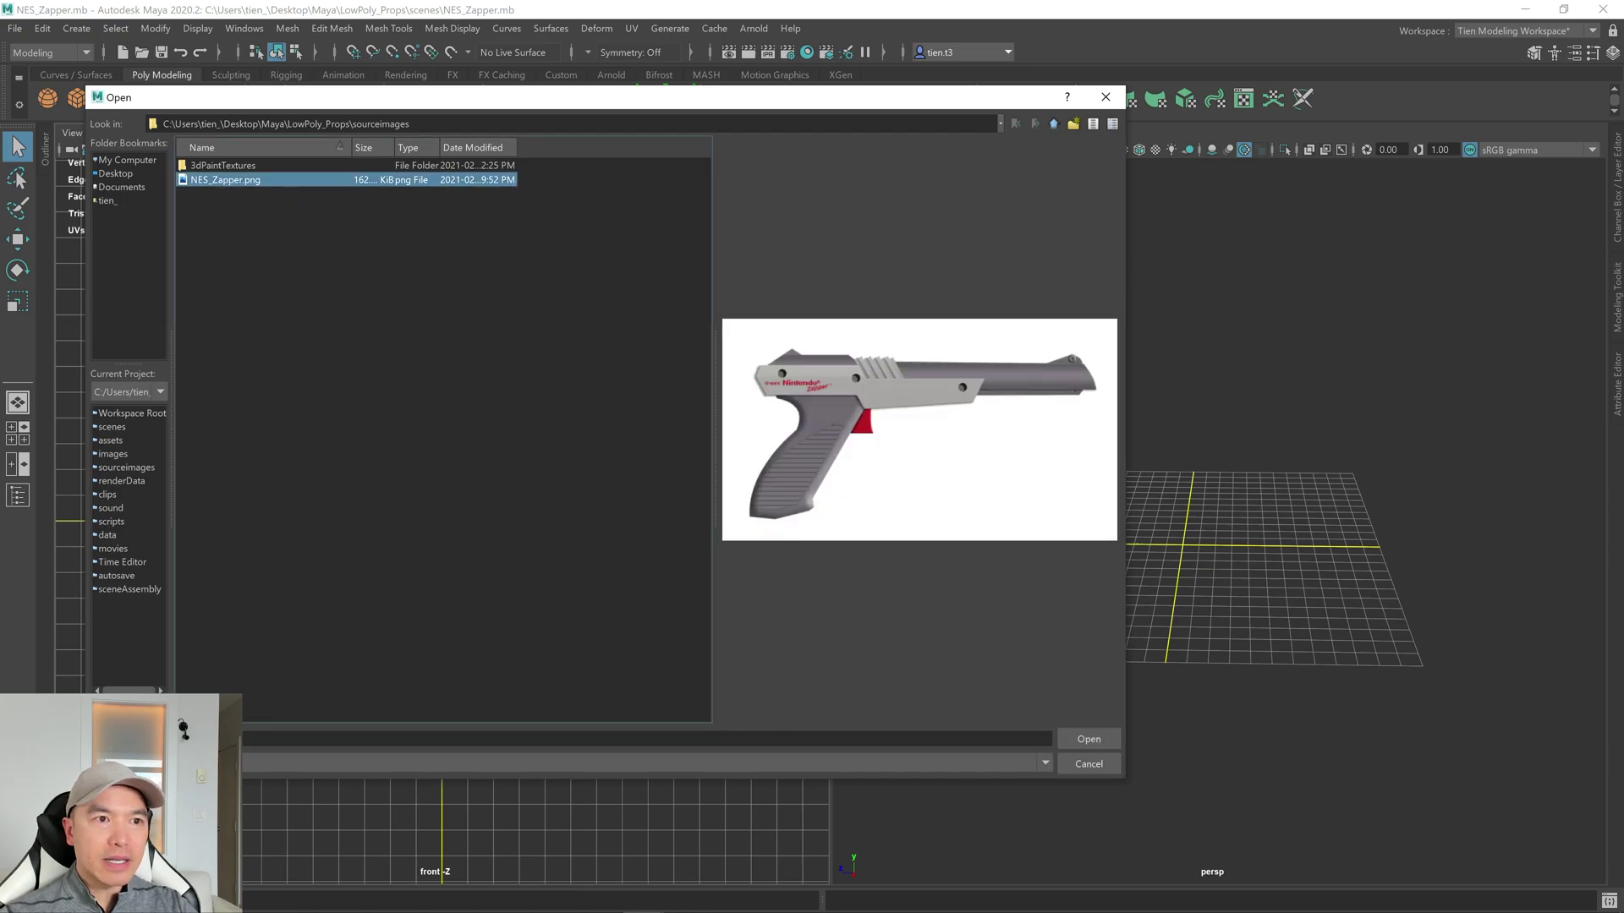
pyautogui.click(1091, 736)
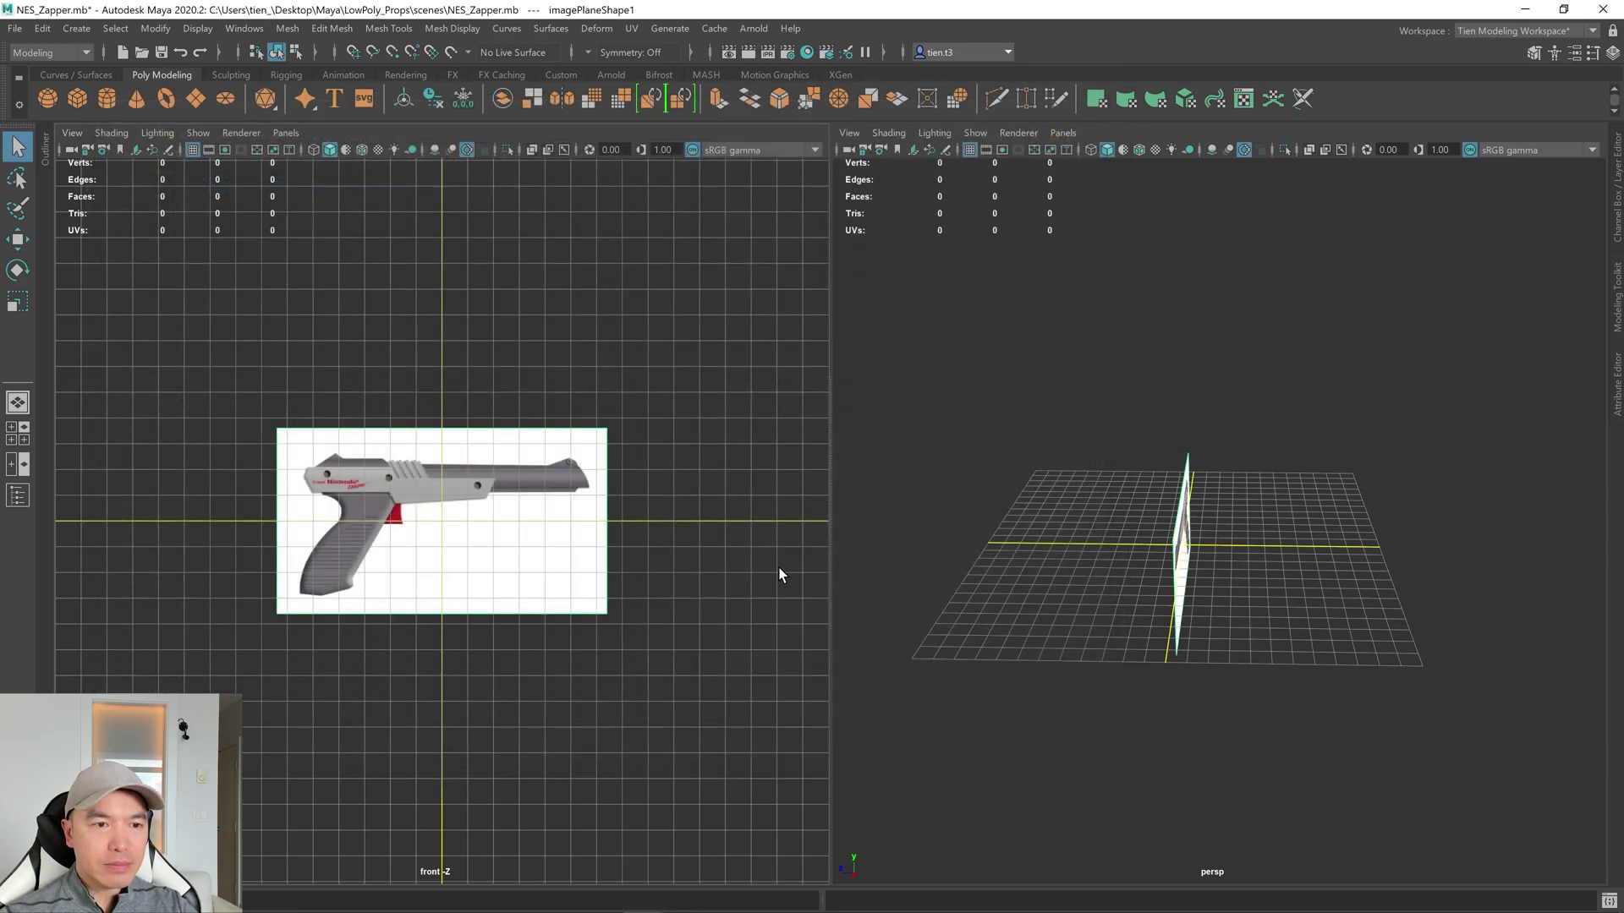
pyautogui.press('f')
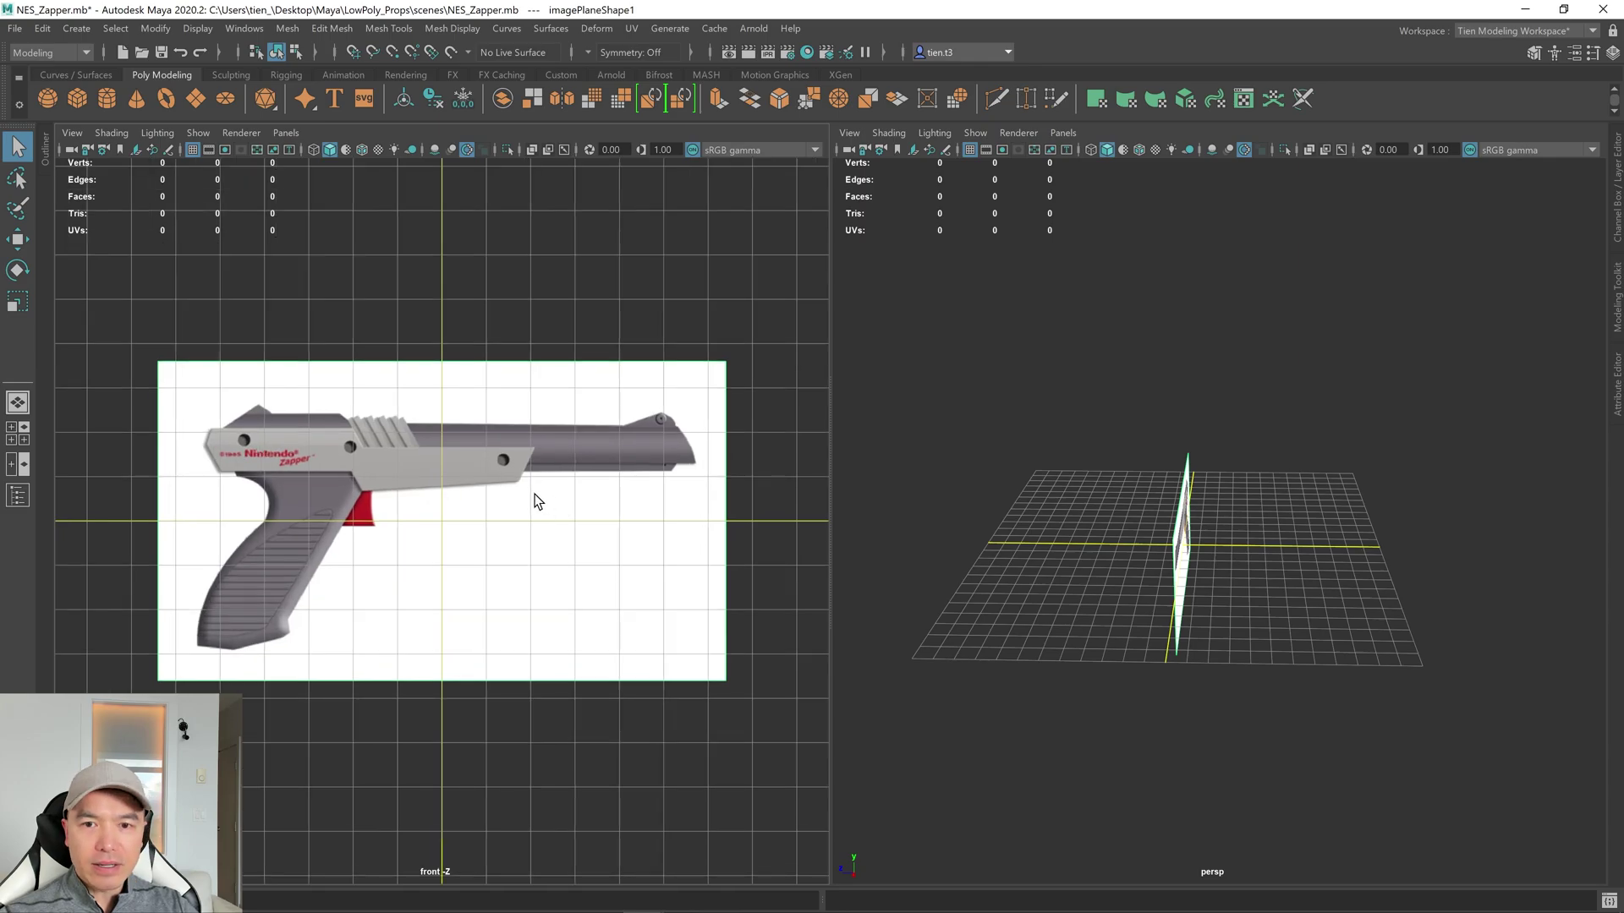
pyautogui.press('space')
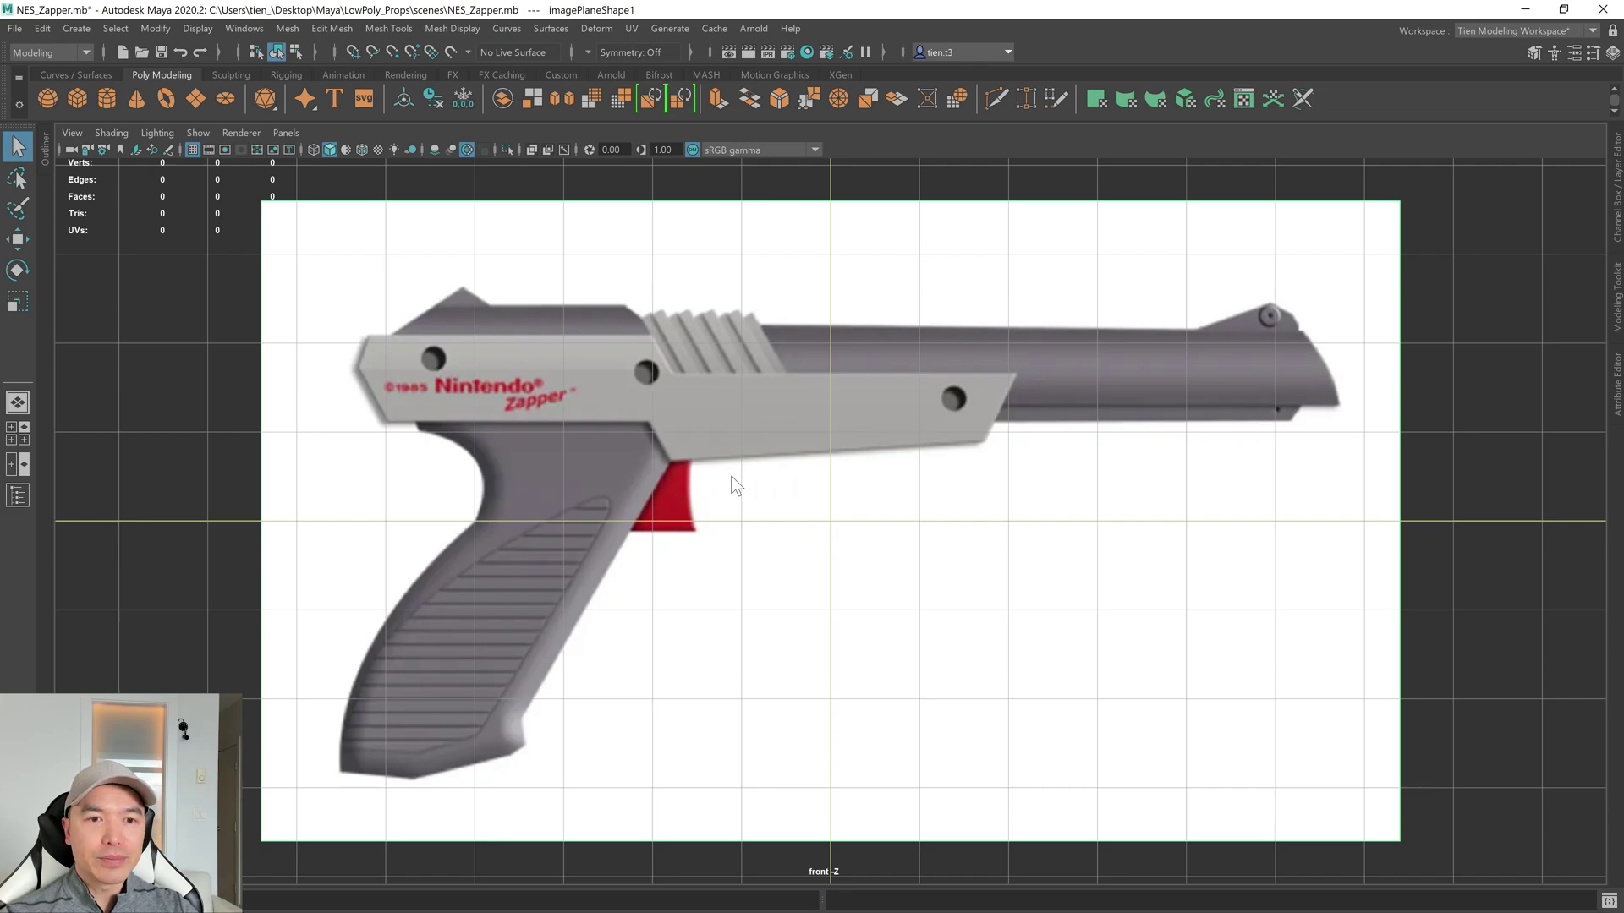
pyautogui.press('space')
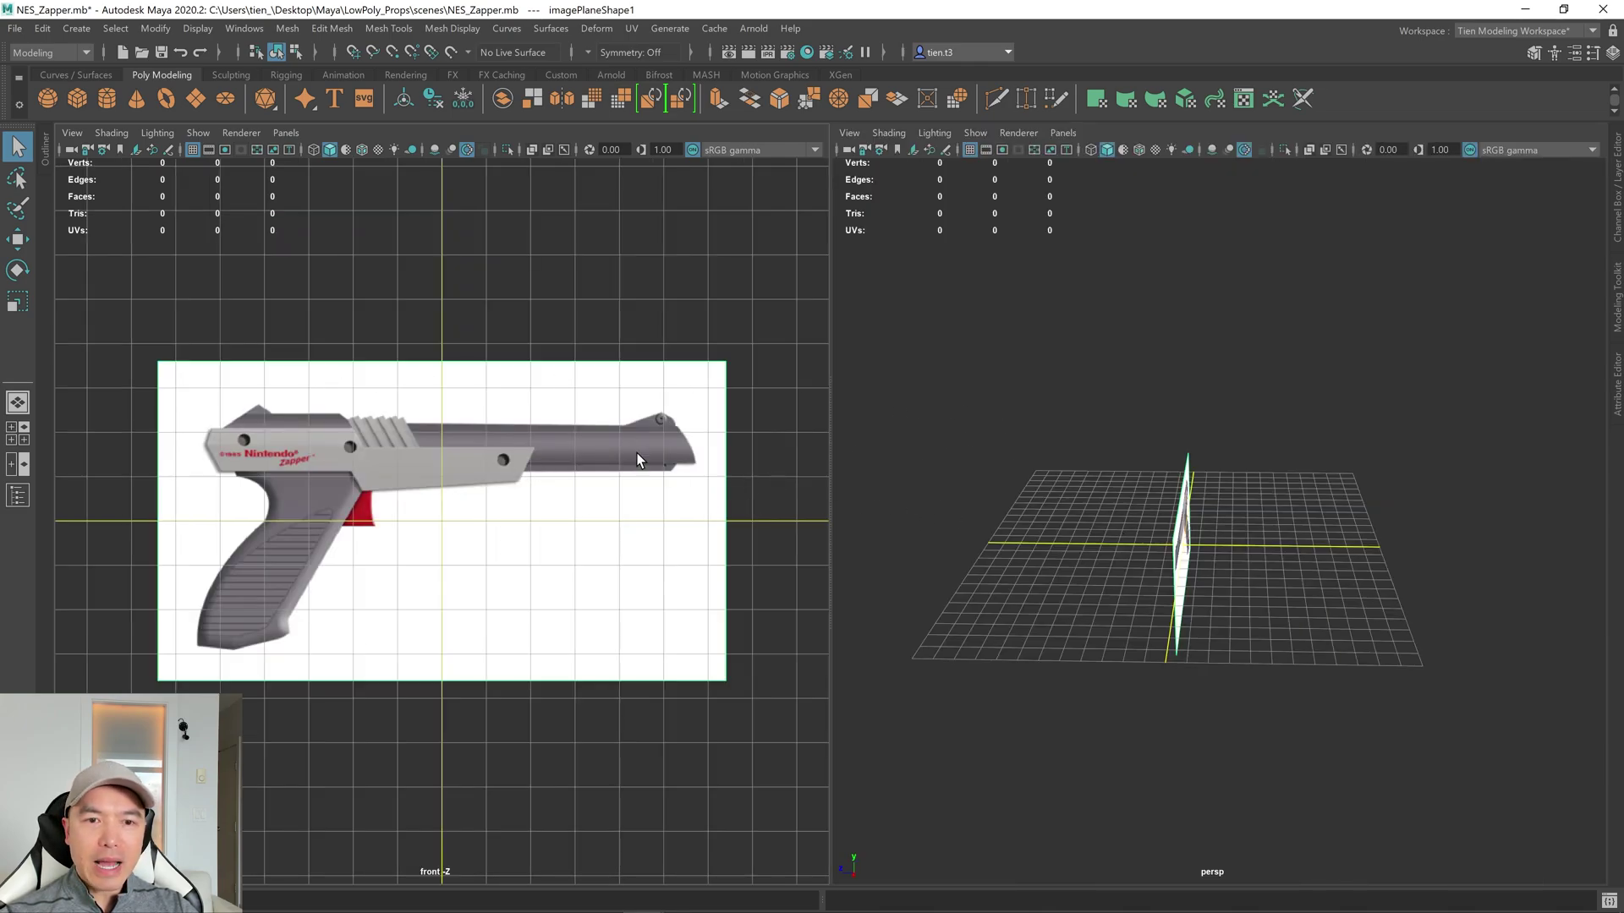
# Move the zapper image plane back along the Z axis to about -15.7, behind the grid.
pyautogui.scroll(-3, 1087, 449)
pyautogui.keyDown('alt'); pyautogui.moveTo(1086, 454); pyautogui.dragTo(1342, 591); pyautogui.keyUp('alt')
pyautogui.press('w')
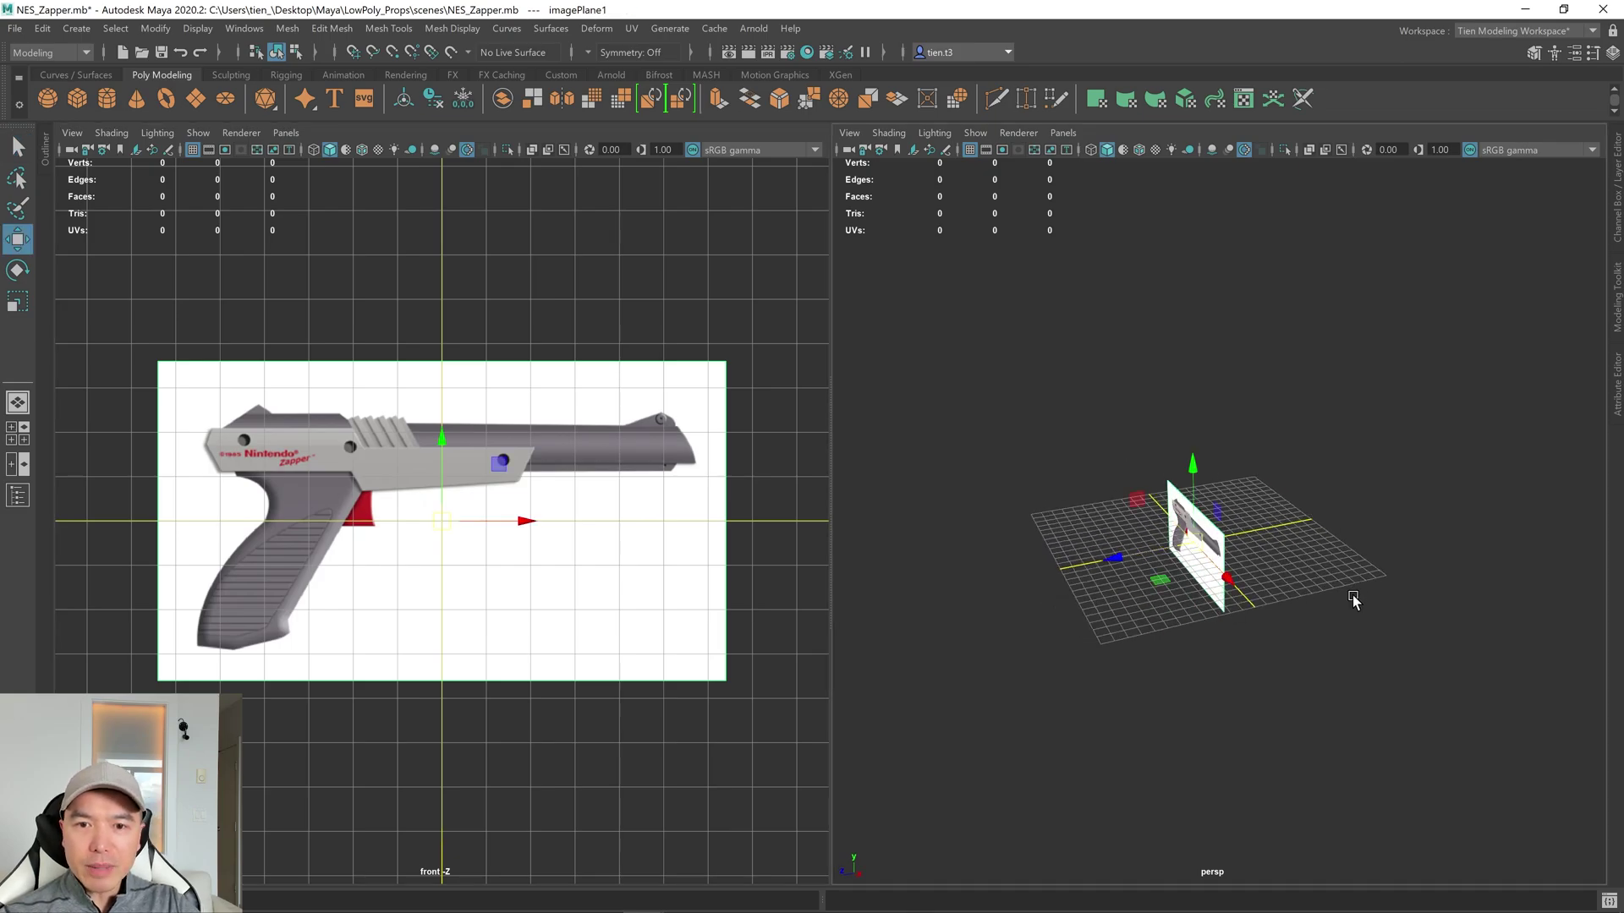
pyautogui.moveTo(1114, 558); pyautogui.dragTo(1276, 540)
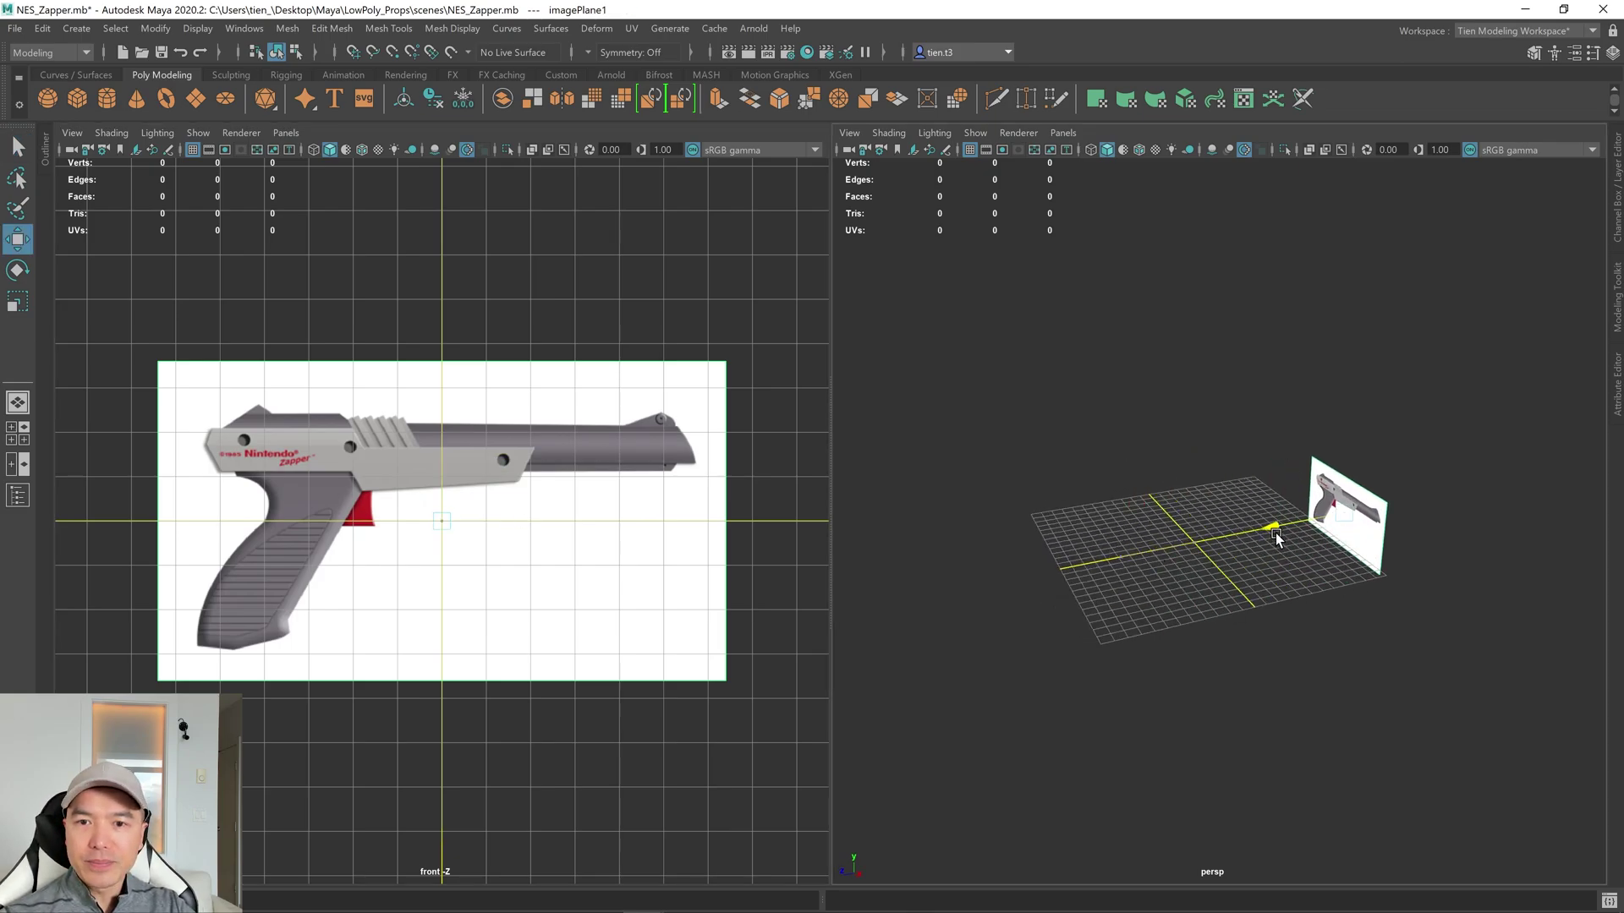
pyautogui.scroll(3, 1222, 544)
pyautogui.keyDown('alt'); pyautogui.moveTo(1221, 544); pyautogui.dragTo(1124, 558, button='middle'); pyautogui.keyUp('alt')
pyautogui.keyDown('alt'); pyautogui.moveTo(1124, 558); pyautogui.dragTo(1180, 528); pyautogui.keyUp('alt')
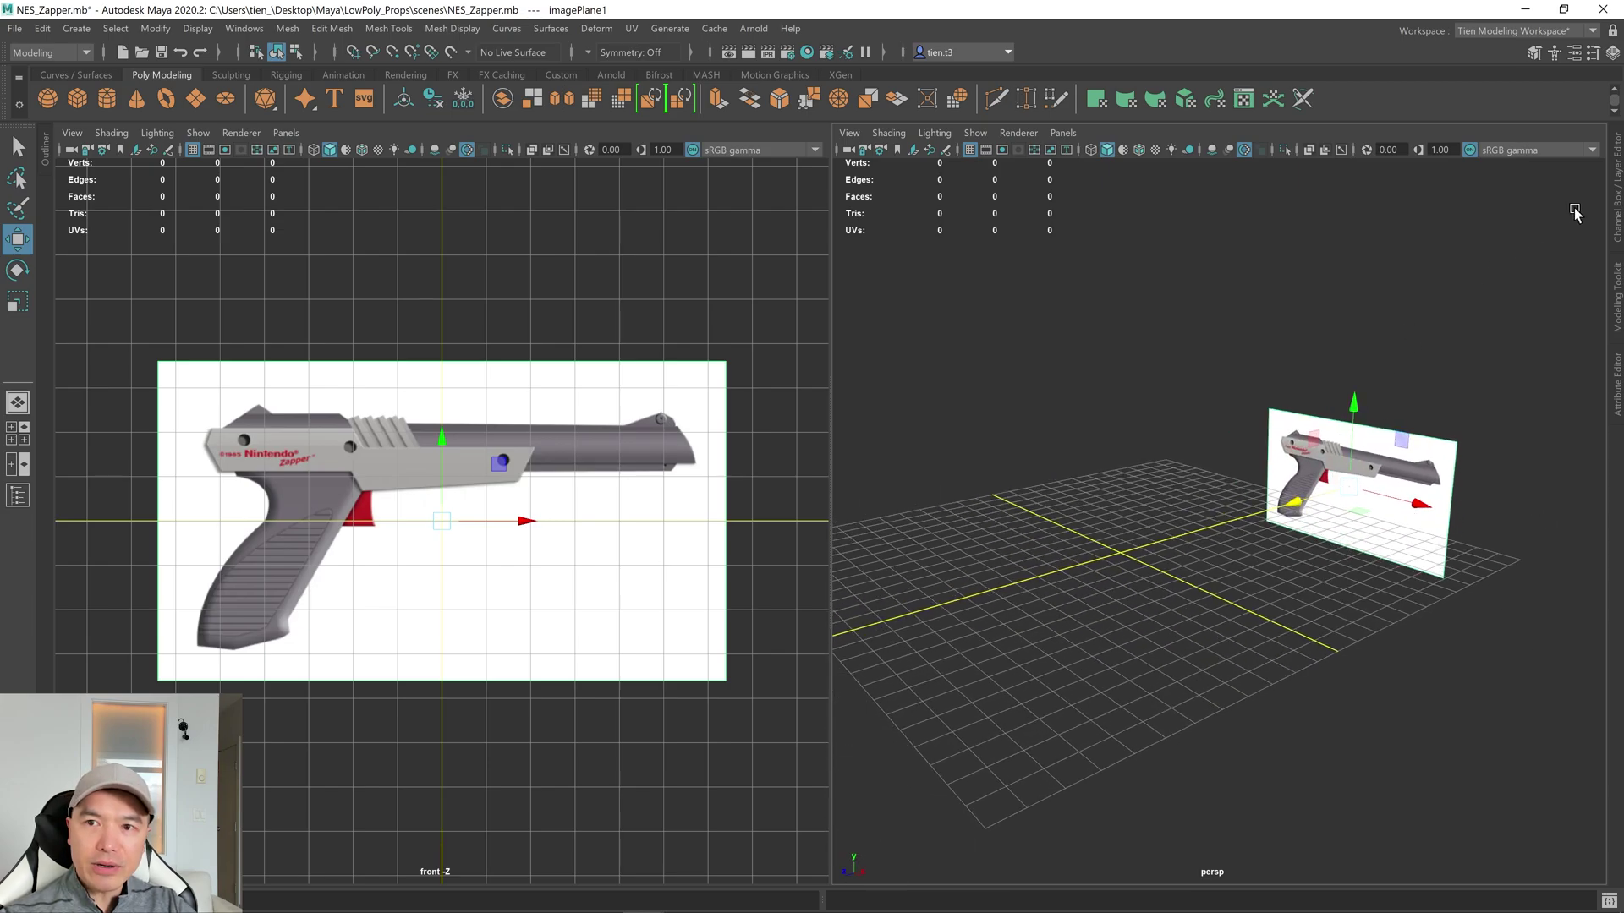
# Create a display layer from the selected image plane and name it Gun_Reference_Layer.
pyautogui.click(1617, 199)
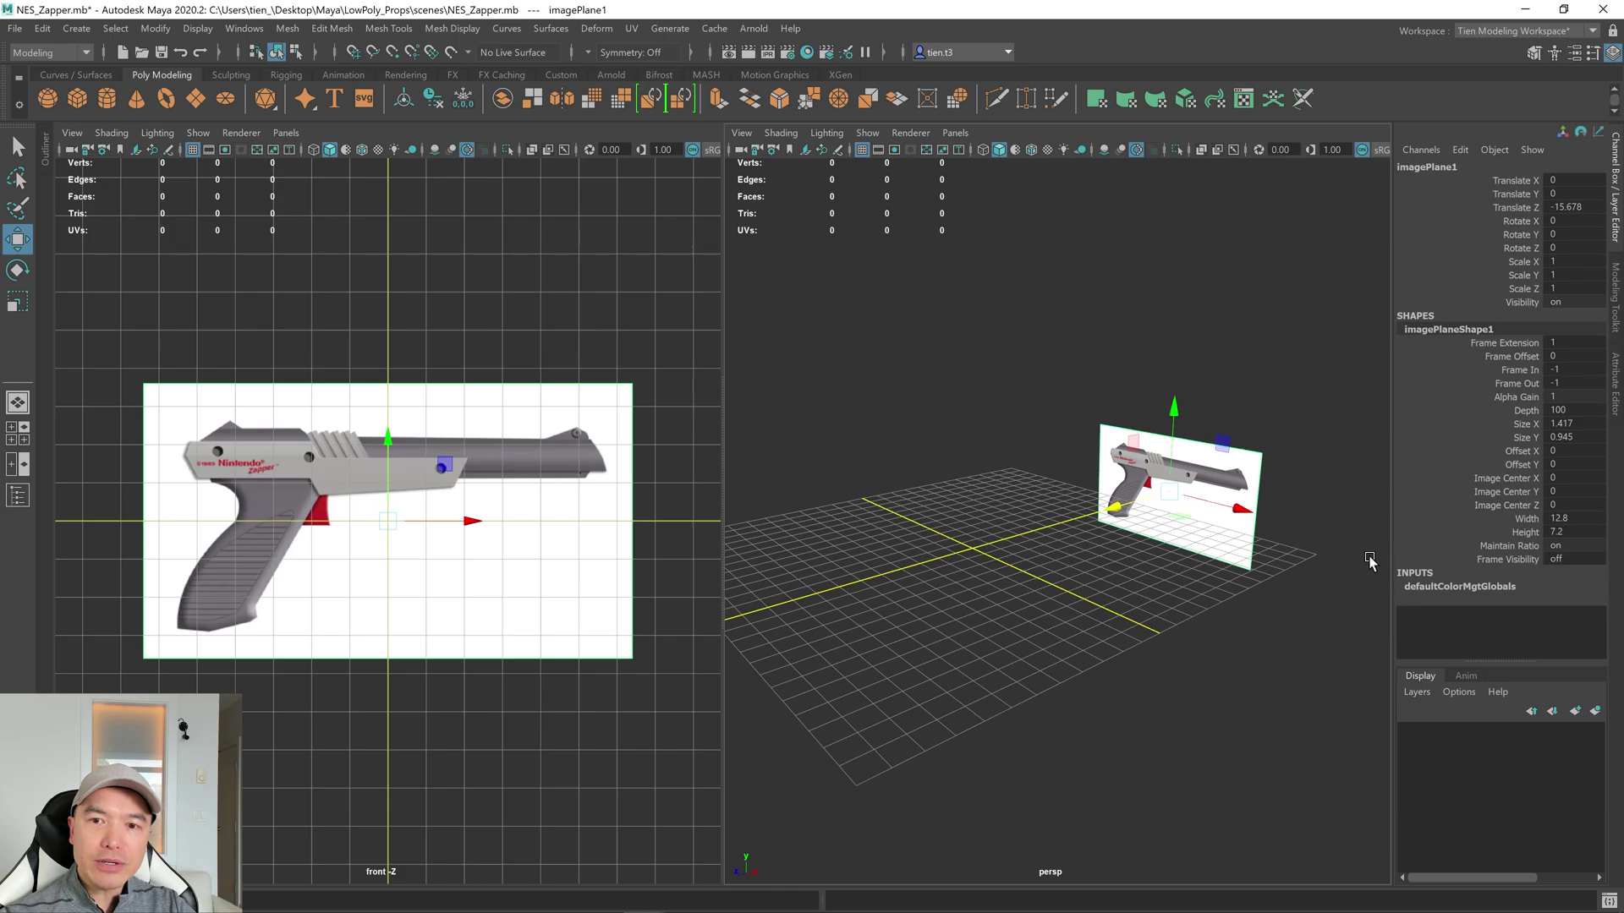
pyautogui.click(1597, 713)
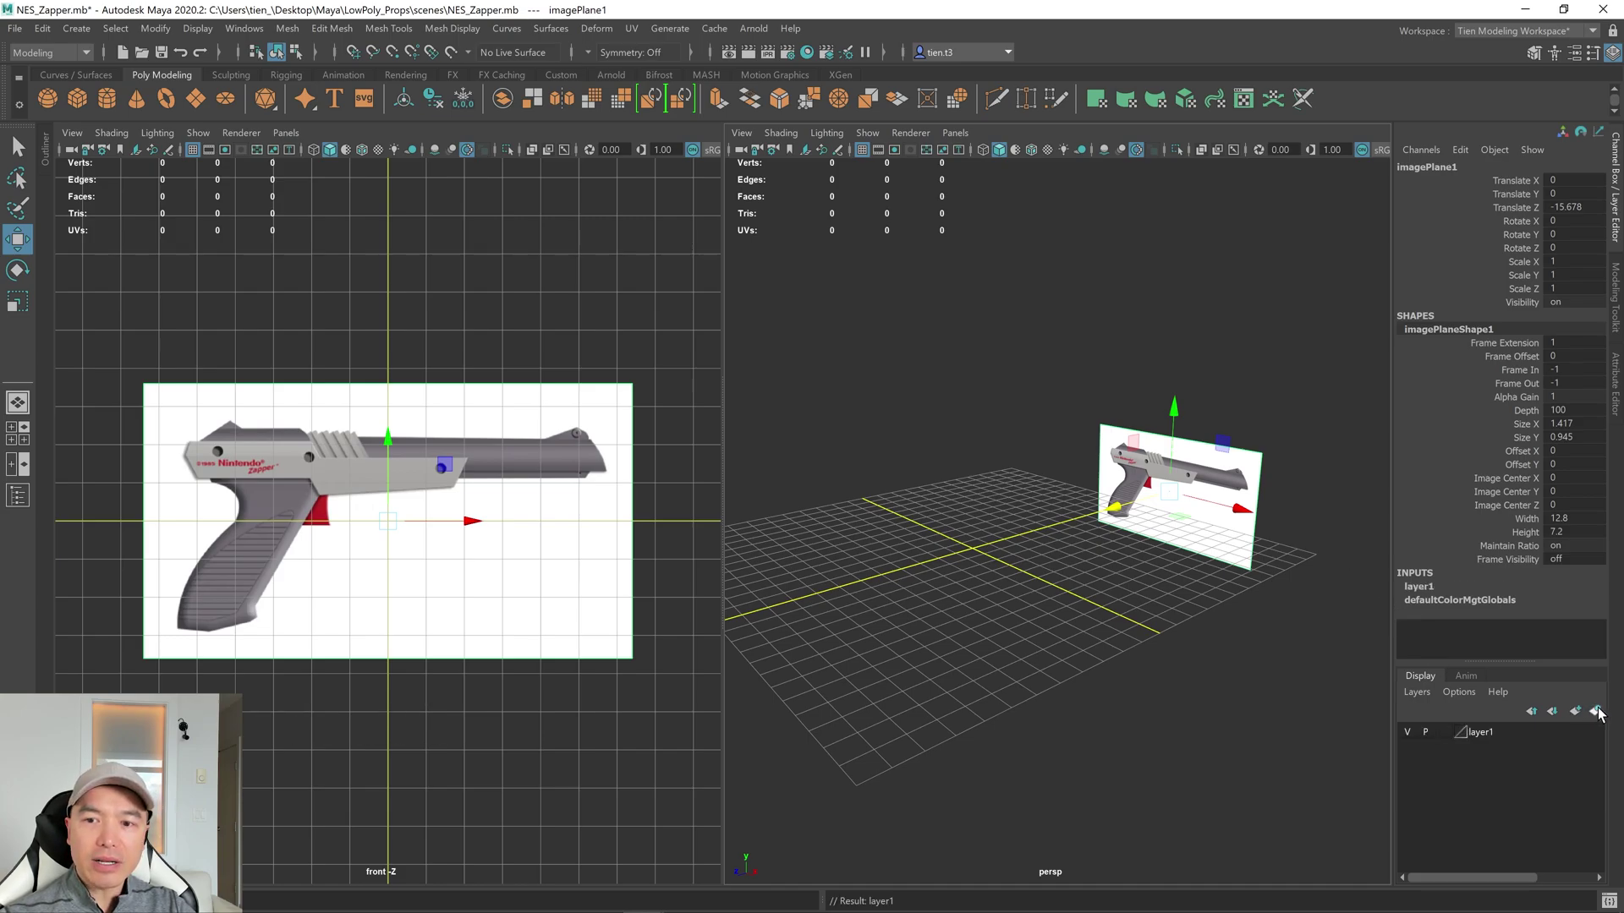
pyautogui.click(1486, 734)
pyautogui.doubleClick(1485, 734)
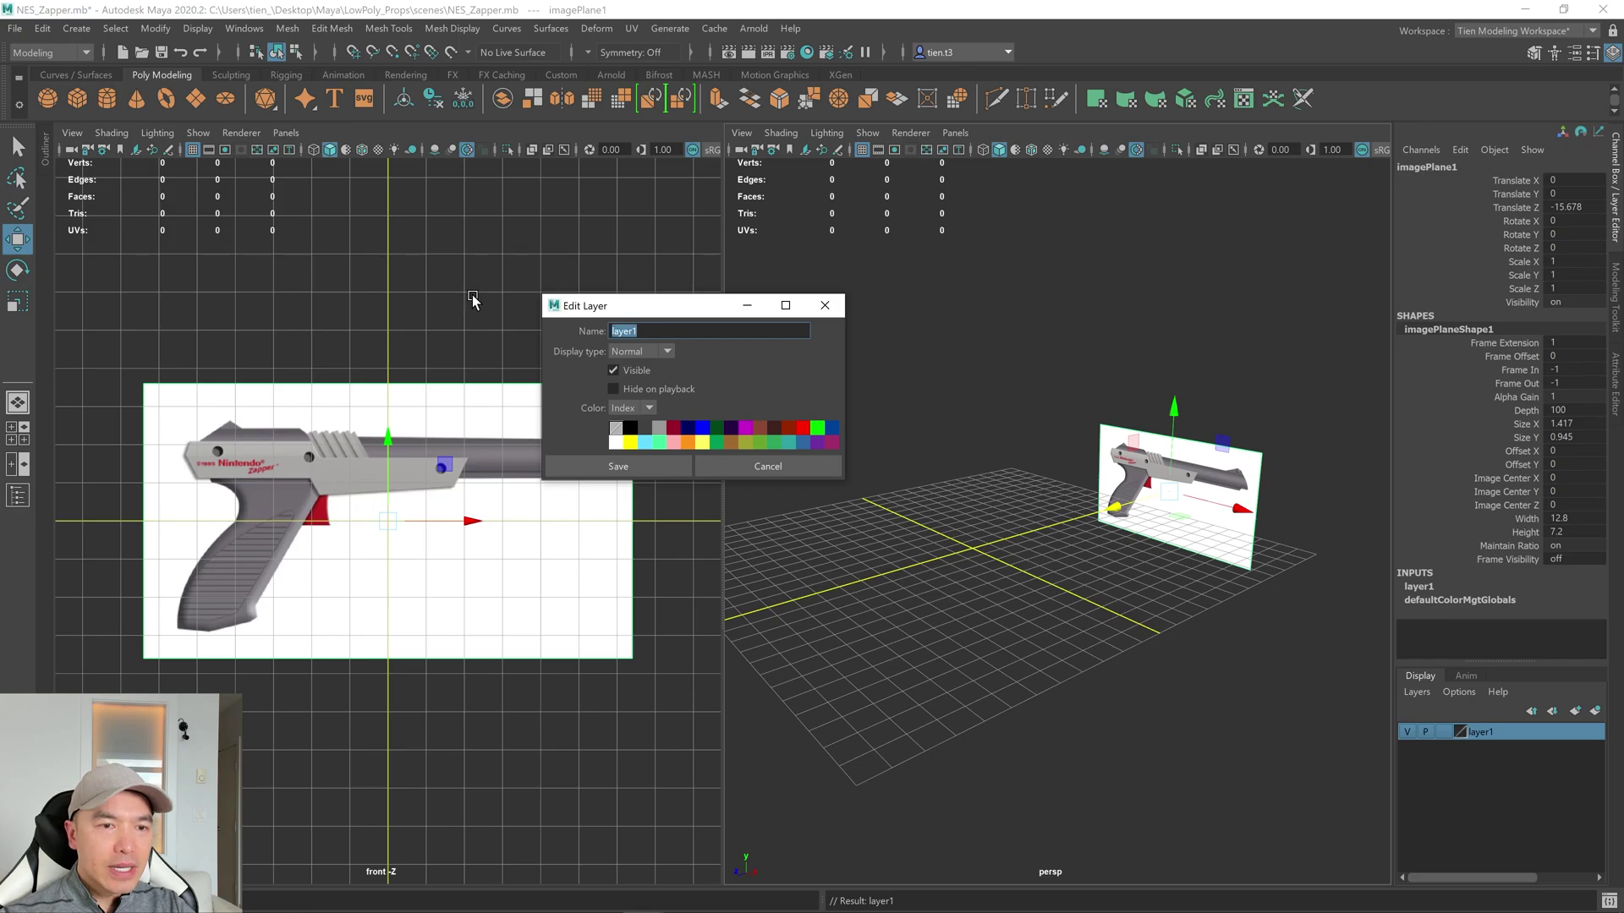
pyautogui.write('Gy')
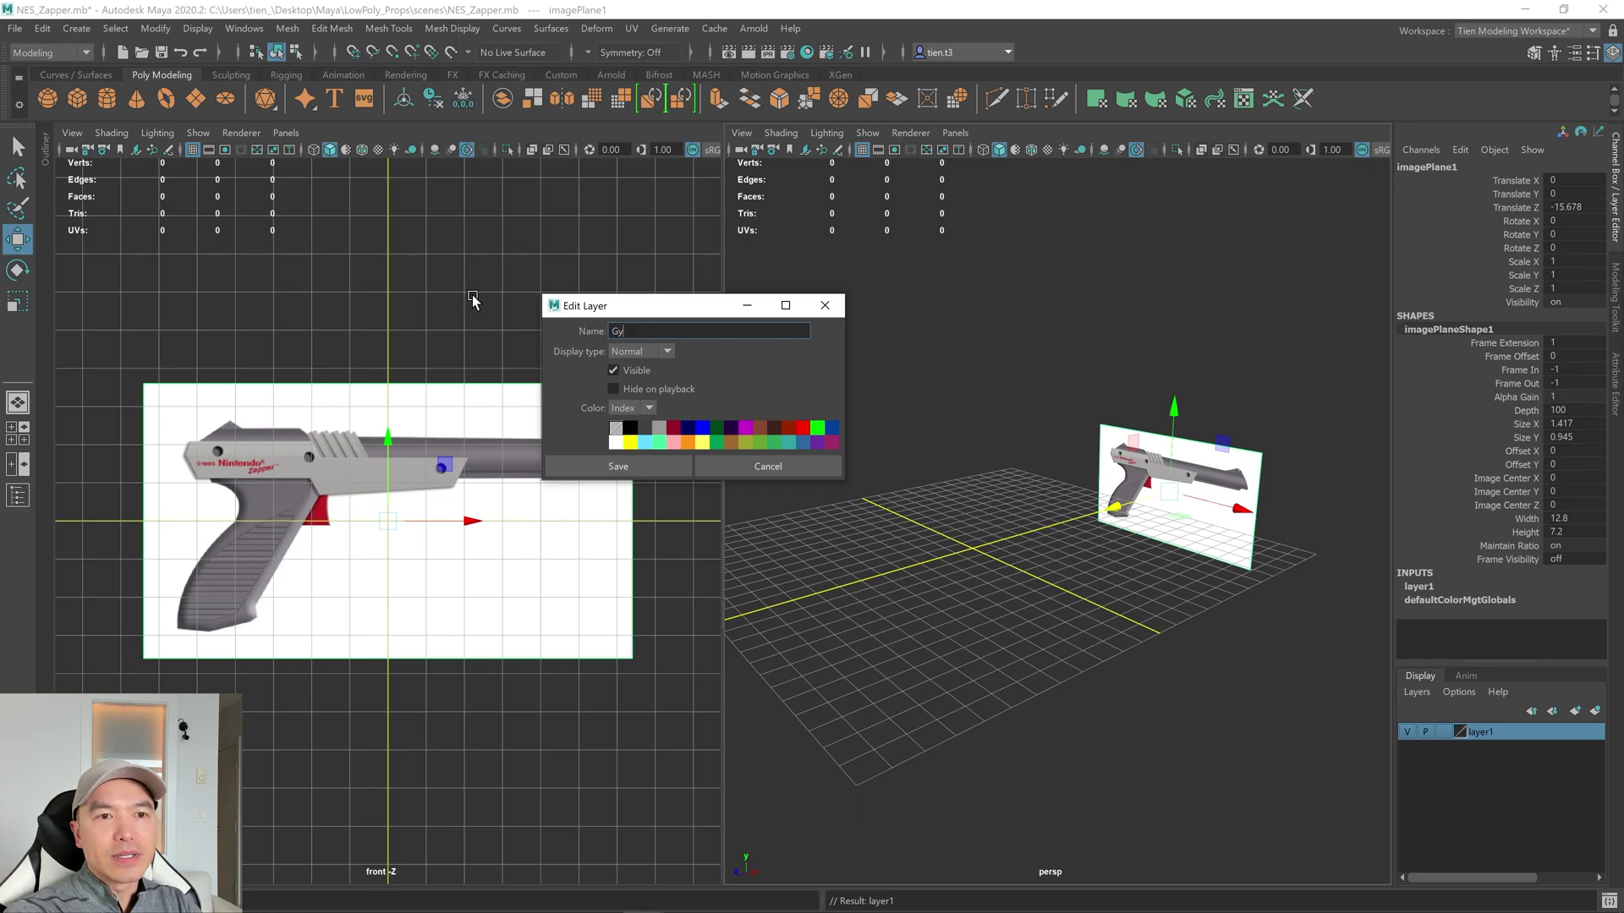
pyautogui.press('BackSpace')
pyautogui.press('BackSpace')
pyautogui.write('y')
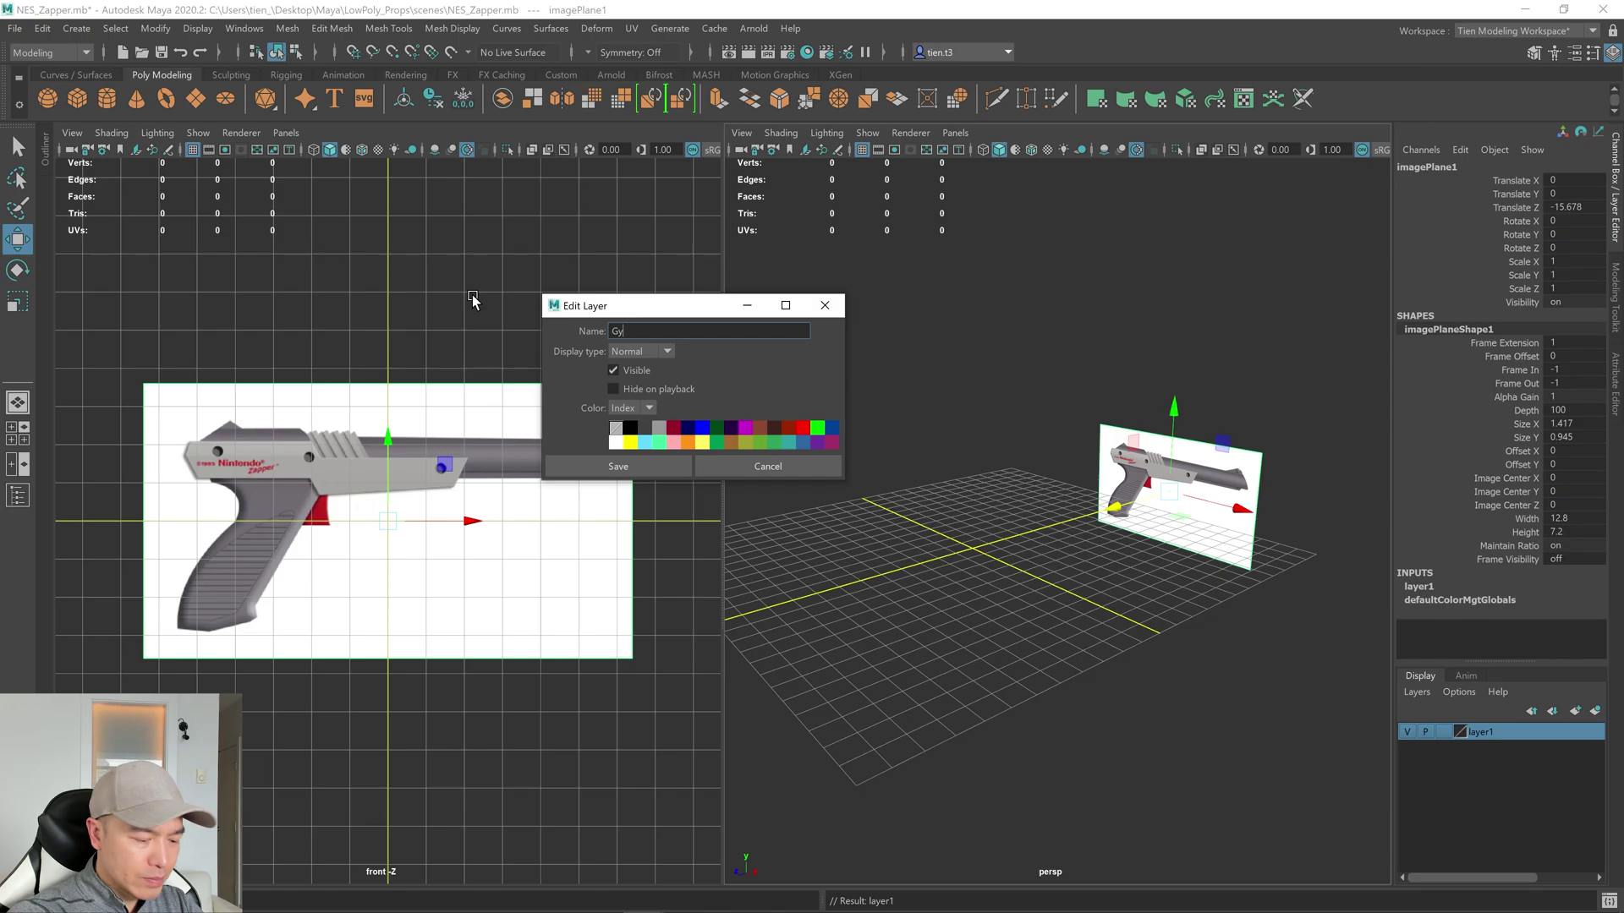
pyautogui.press('BackSpace')
pyautogui.write('un_R')
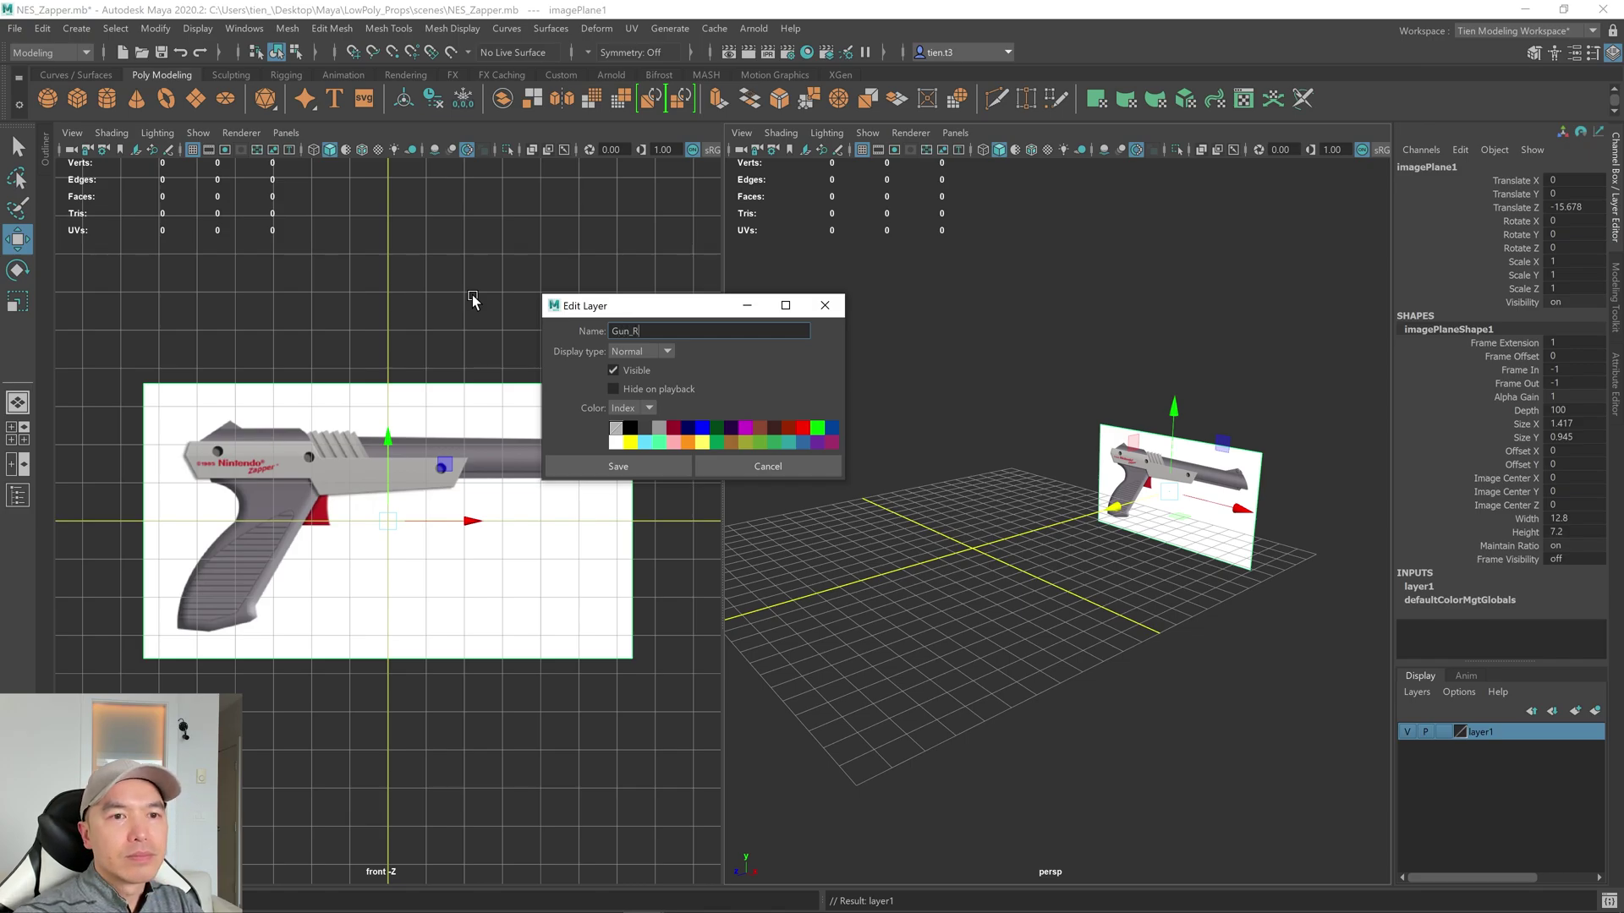
pyautogui.write('eference_L')
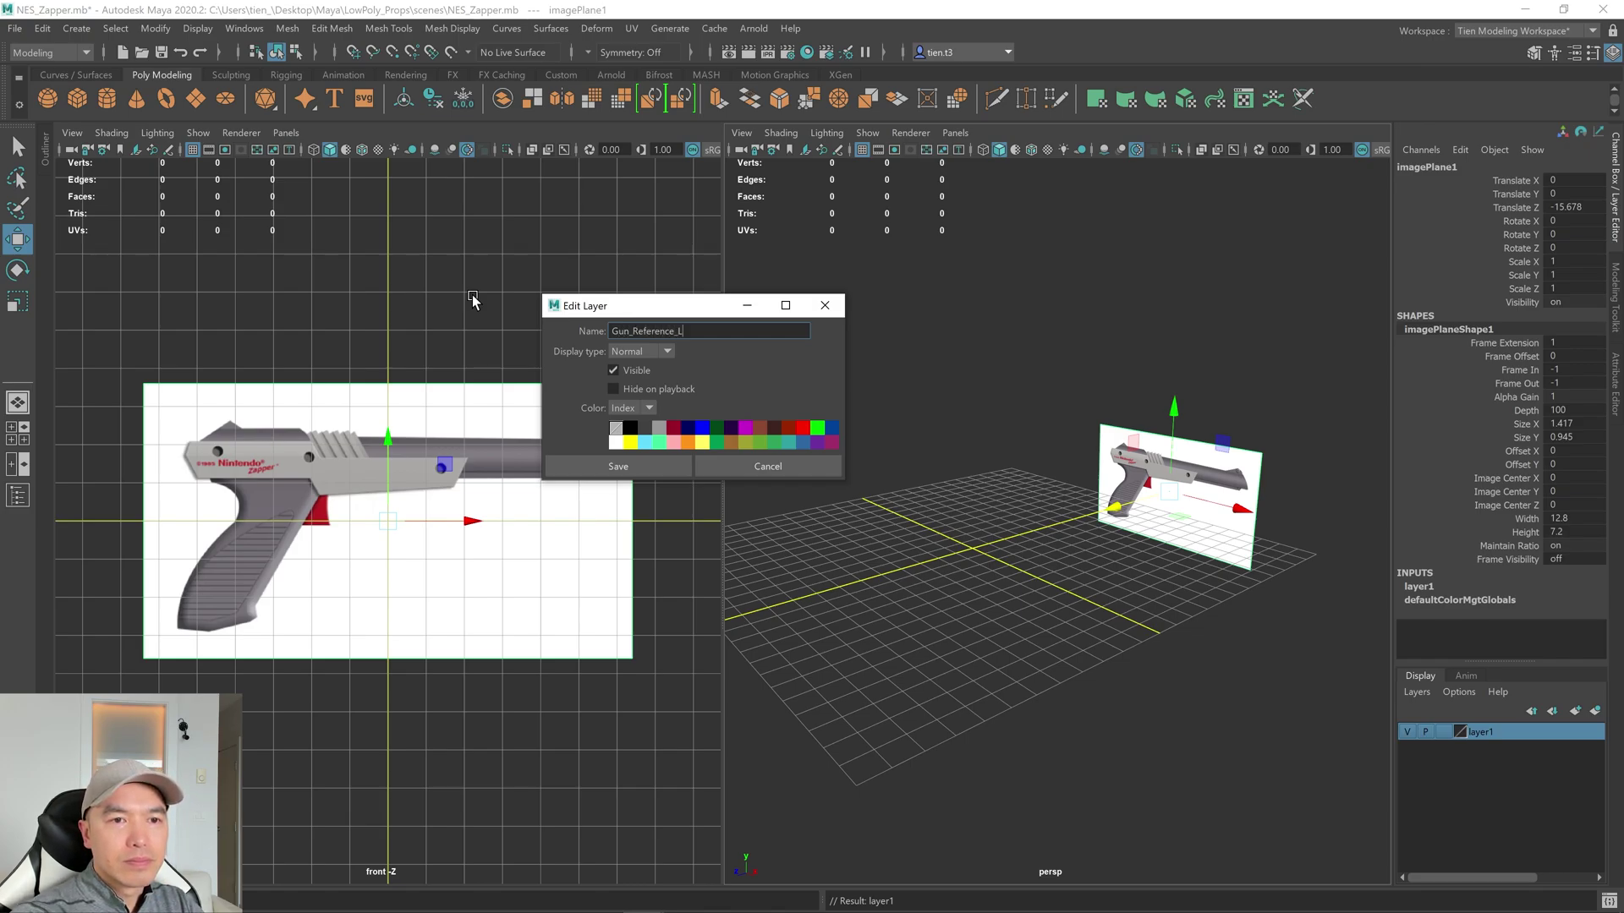
pyautogui.write('ayer')
pyautogui.press('Return')
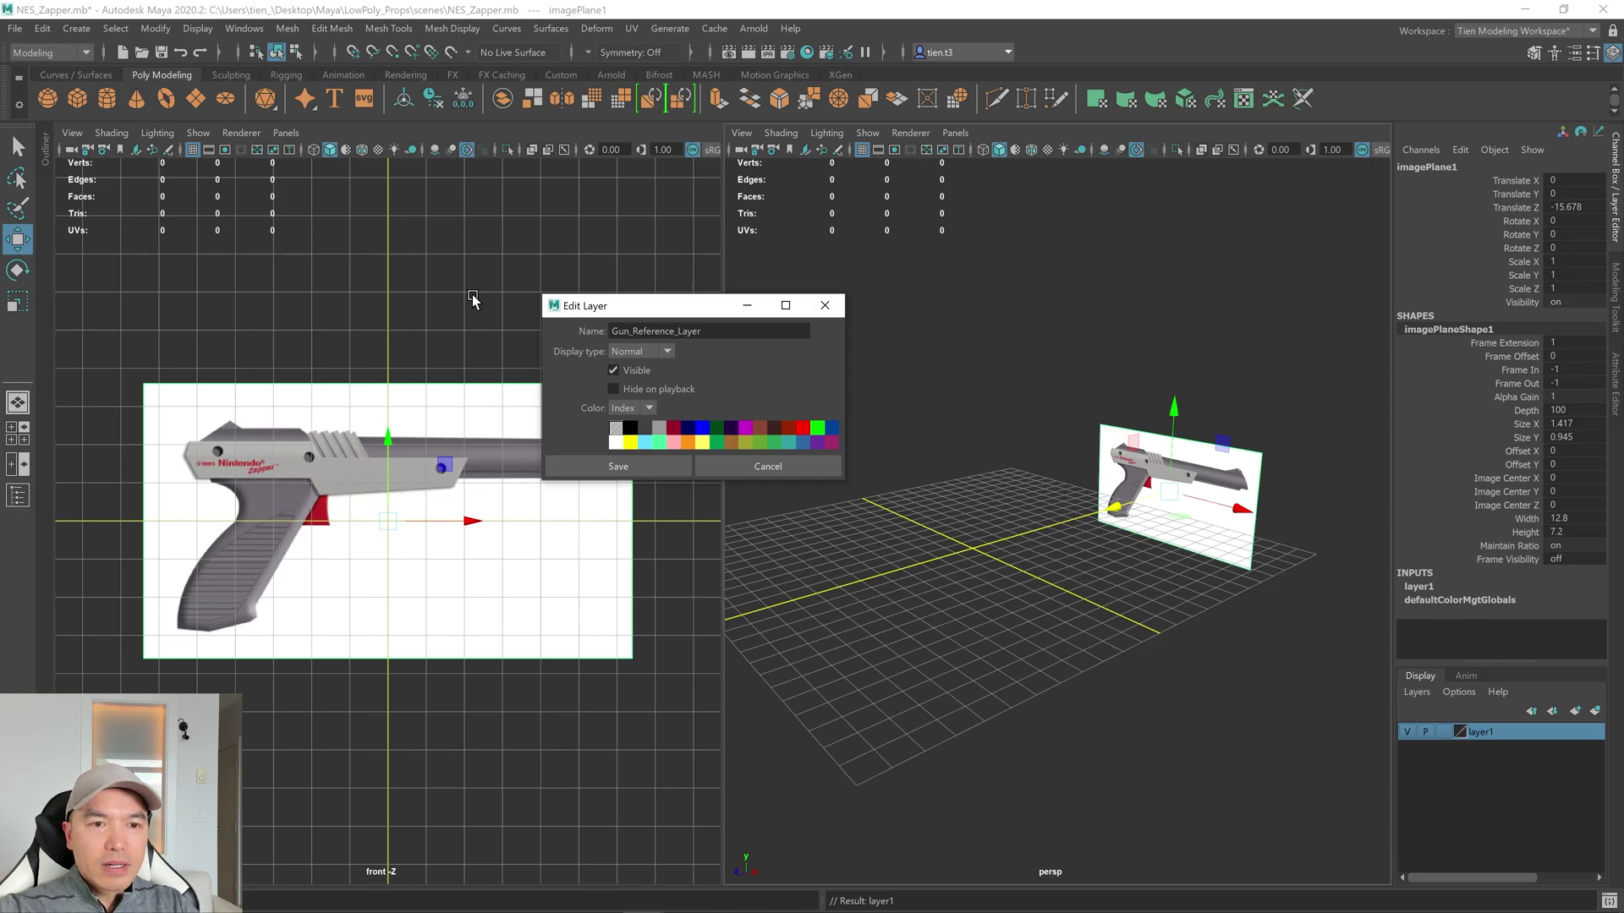
pyautogui.click(606, 461)
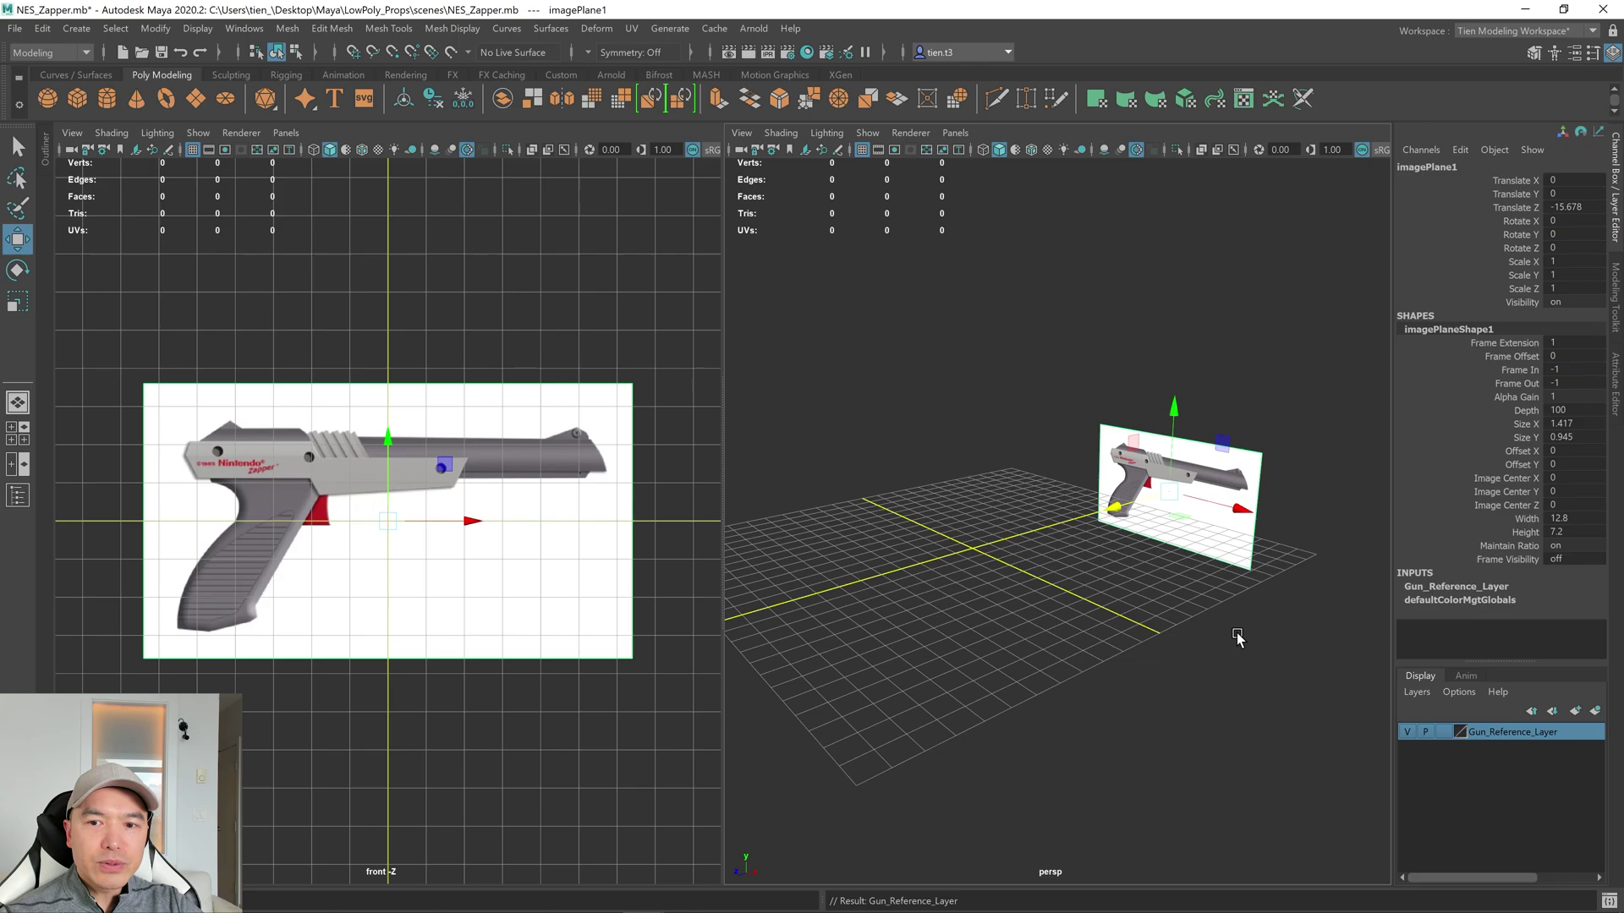
# Set Gun_Reference_Layer to the reference display type and clear the selection of the image plane.
pyautogui.click(1444, 732)
pyautogui.click(1445, 733)
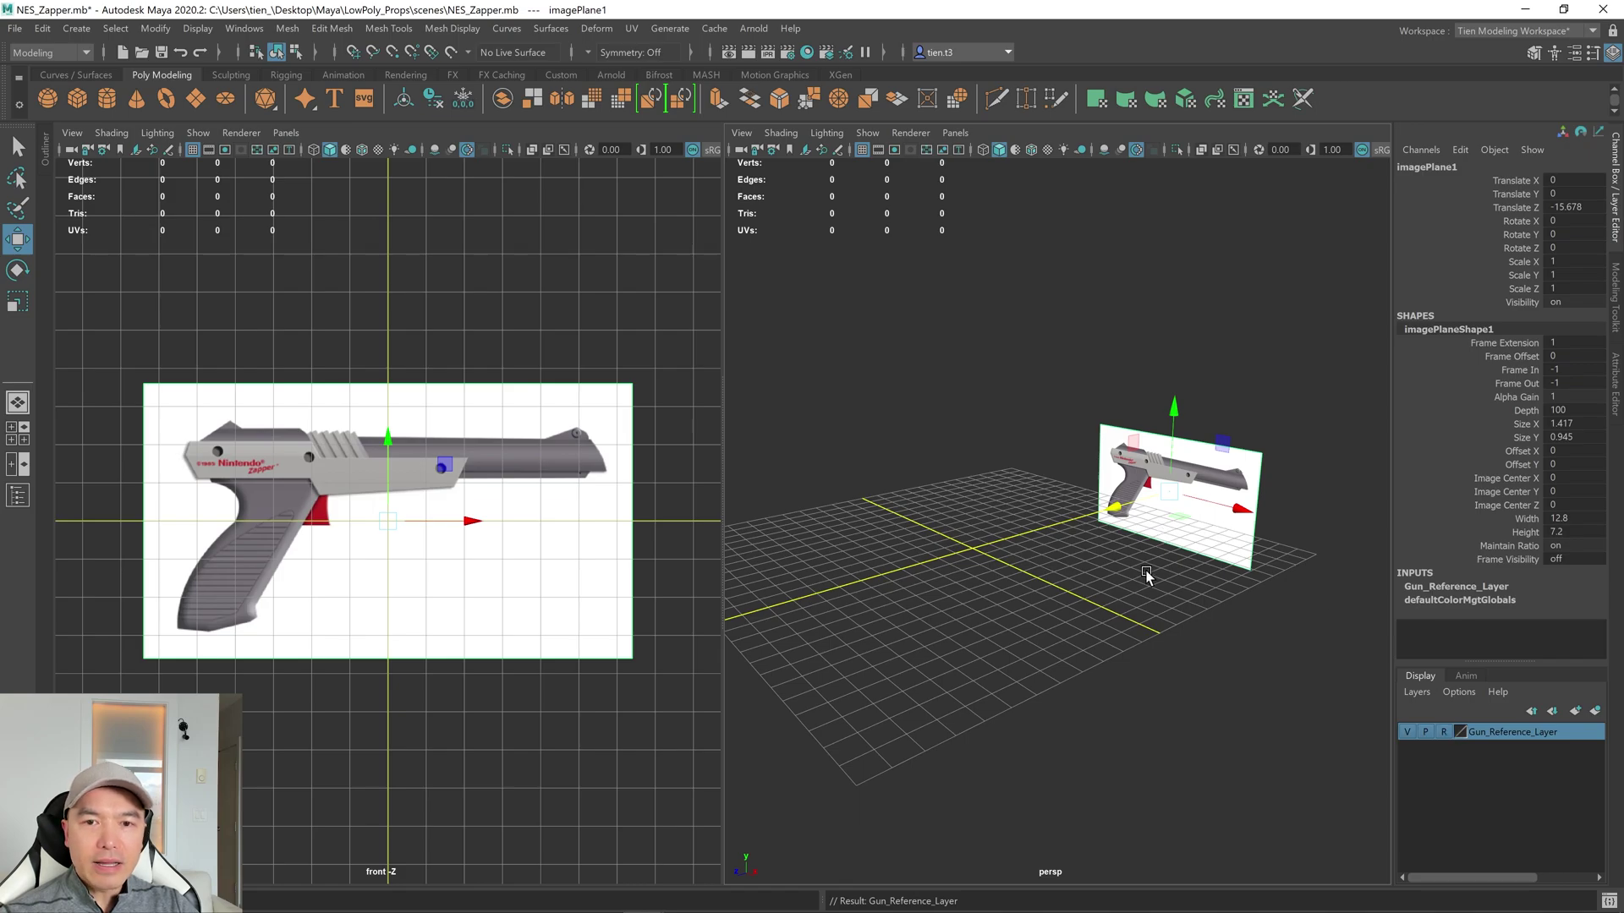
pyautogui.keyDown('alt'); pyautogui.moveTo(1146, 571); pyautogui.dragTo(1001, 586); pyautogui.keyUp('alt')
pyautogui.click(881, 303)
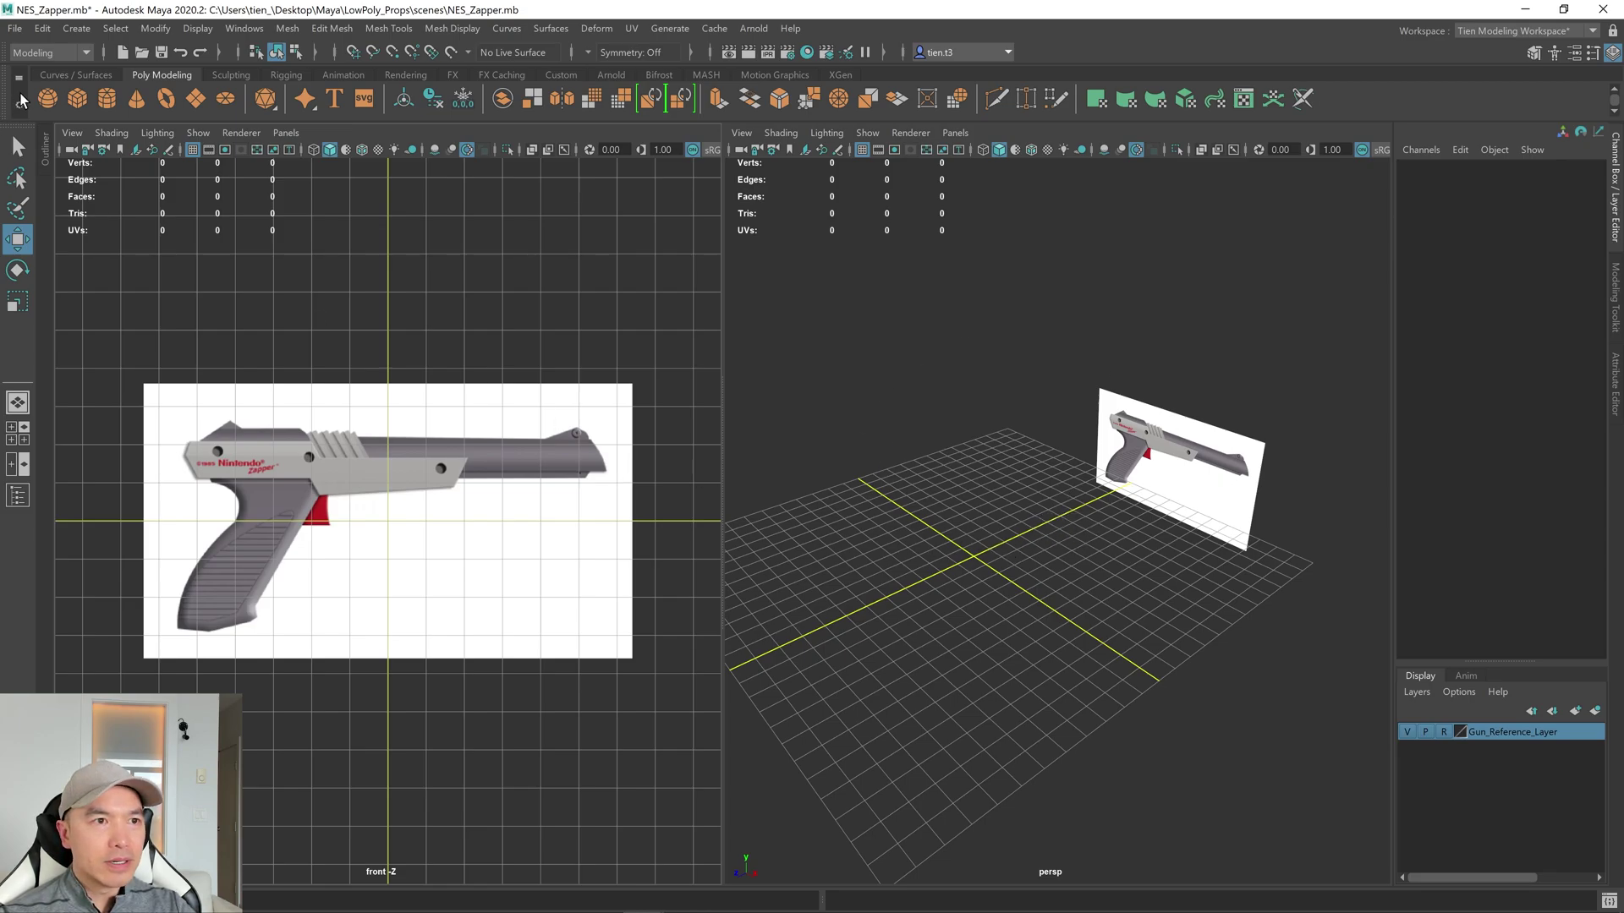
# Create a polygon plane at the origin, in front of the zapper reference image.
pyautogui.click(197, 100)
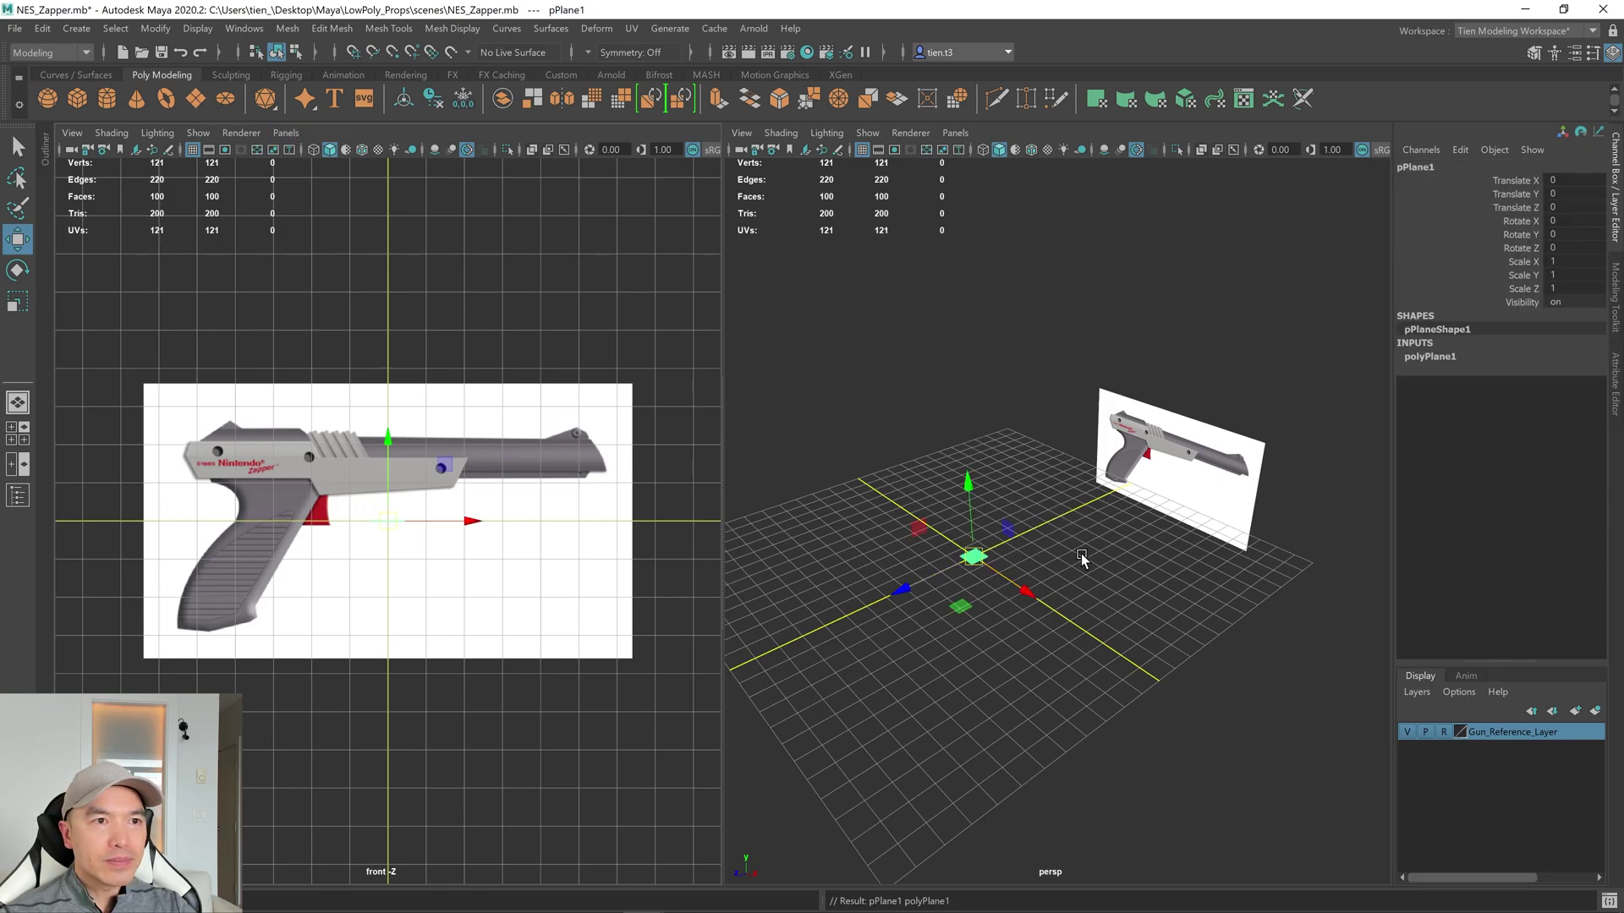
pyautogui.scroll(5, 998, 541)
pyautogui.scroll(-5, 1003, 549)
pyautogui.keyDown('alt'); pyautogui.moveTo(1004, 550); pyautogui.dragTo(1110, 439, button='middle'); pyautogui.keyUp('alt')
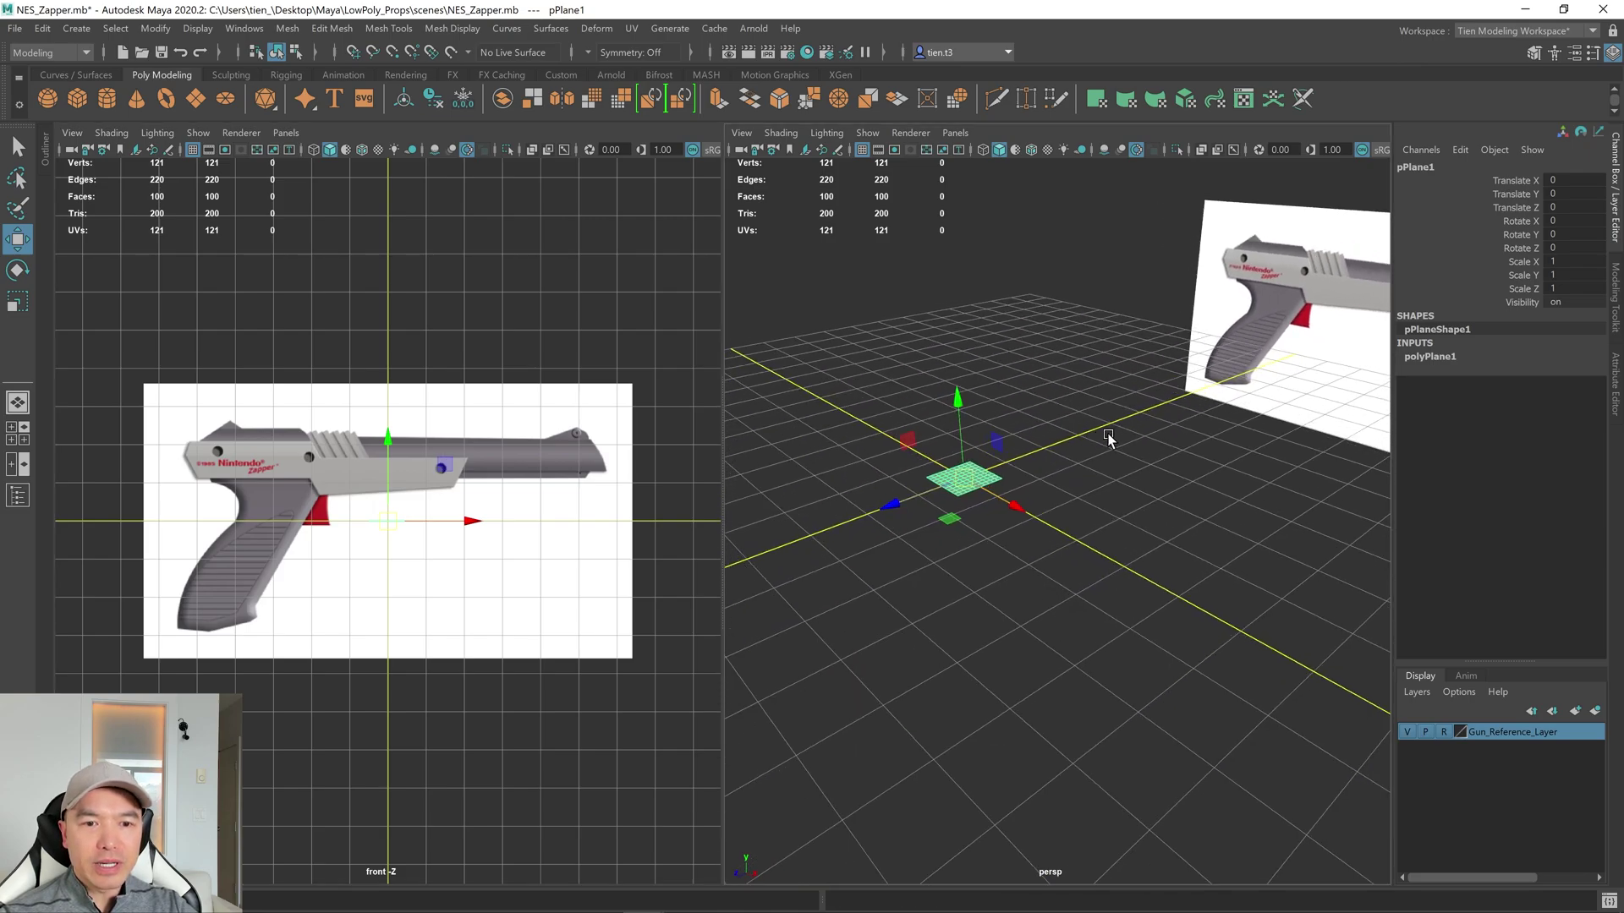
pyautogui.keyDown('alt'); pyautogui.moveTo(1110, 438); pyautogui.dragTo(1091, 488); pyautogui.keyUp('alt')
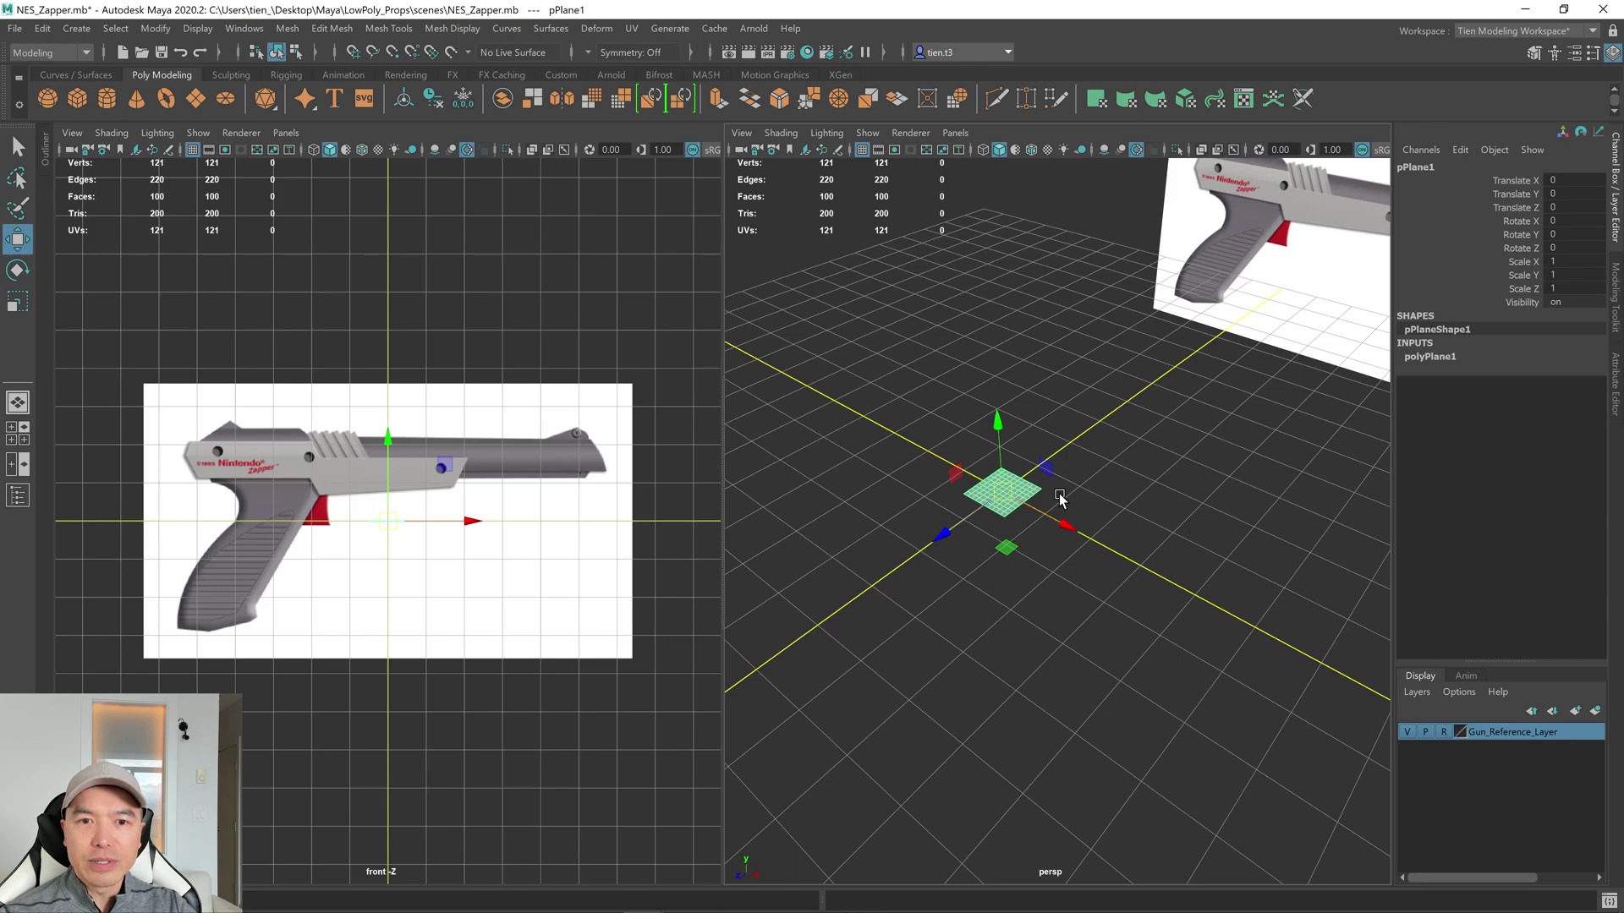
# Rotate the polygon plane 90 degrees around X so it stands parallel to the reference image.
pyautogui.press('e')
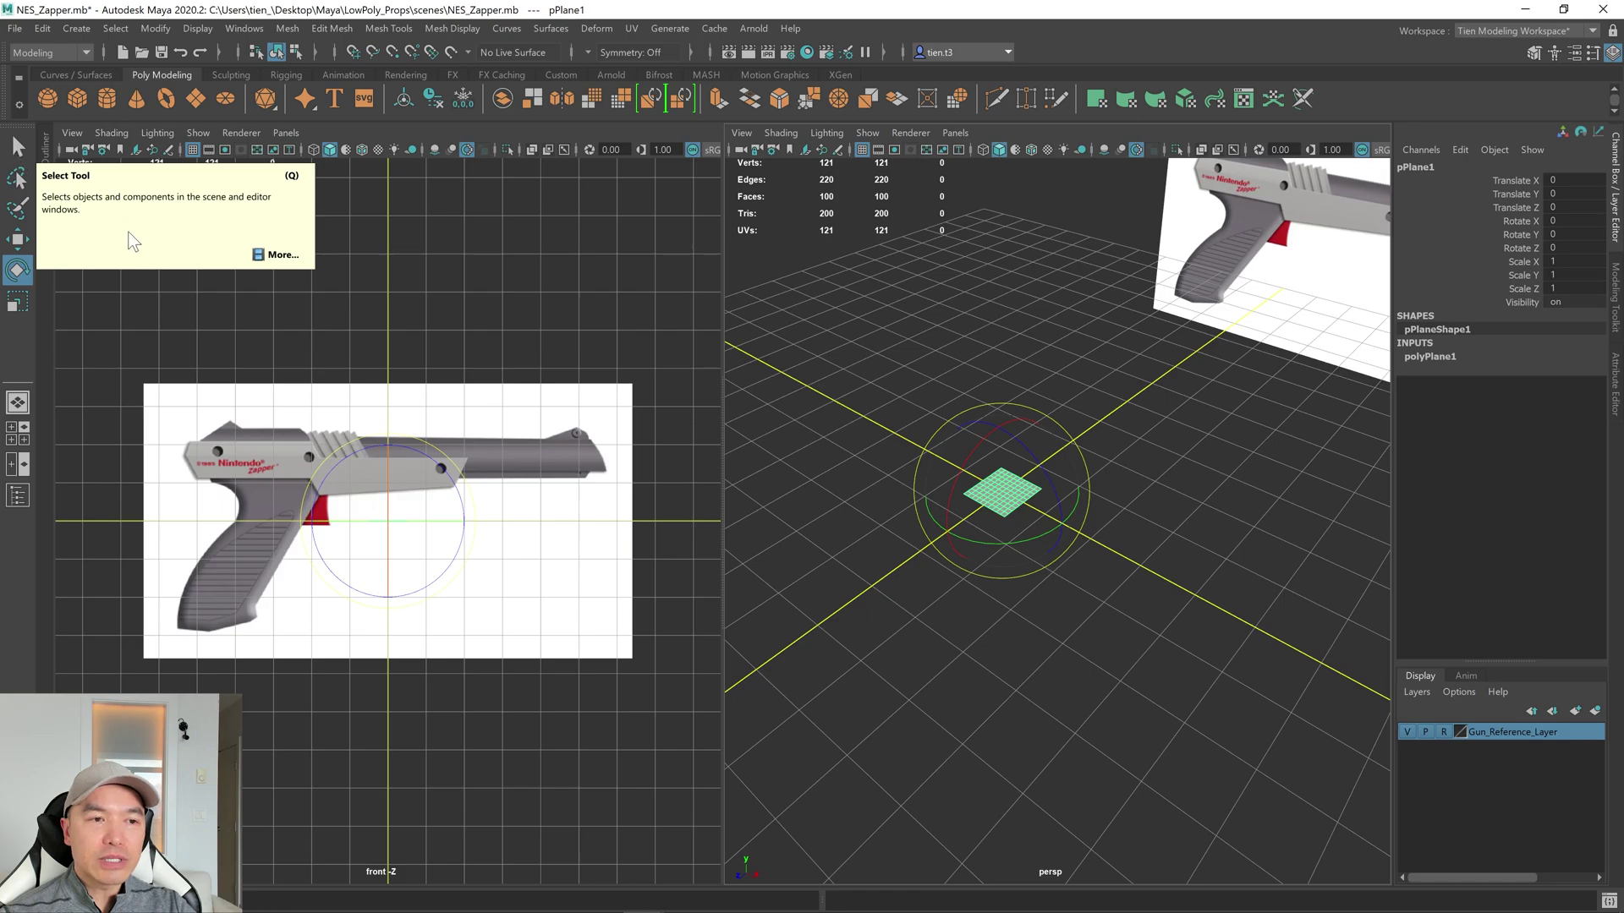
pyautogui.scroll(4, 1088, 497)
pyautogui.scroll(-2, 964, 450)
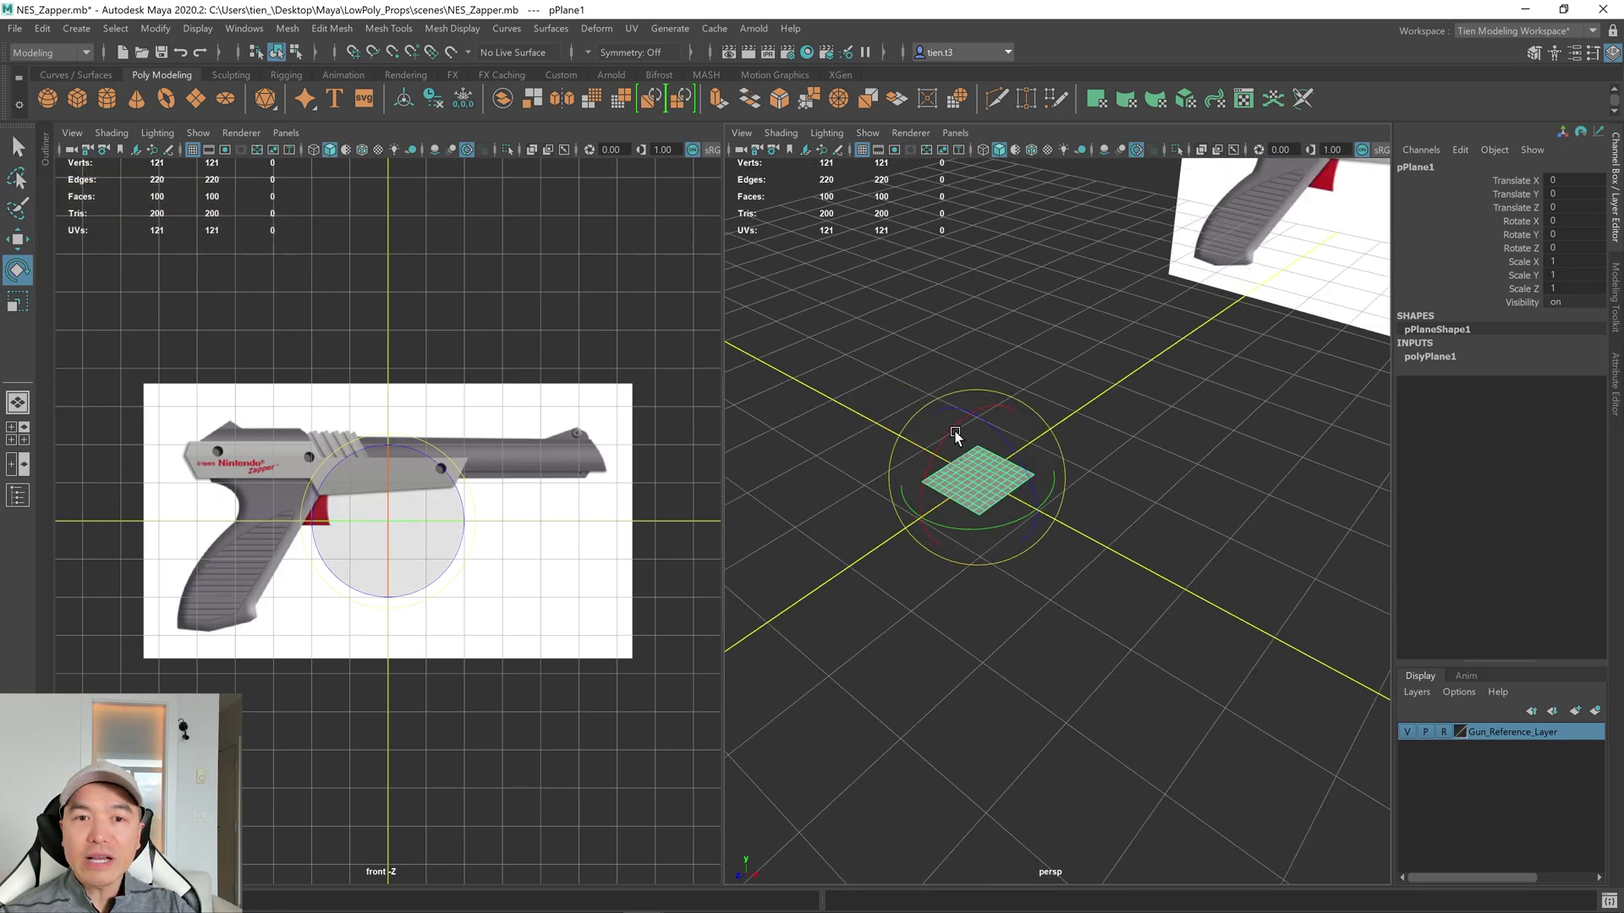
pyautogui.moveTo(956, 428); pyautogui.dragTo(926, 478)
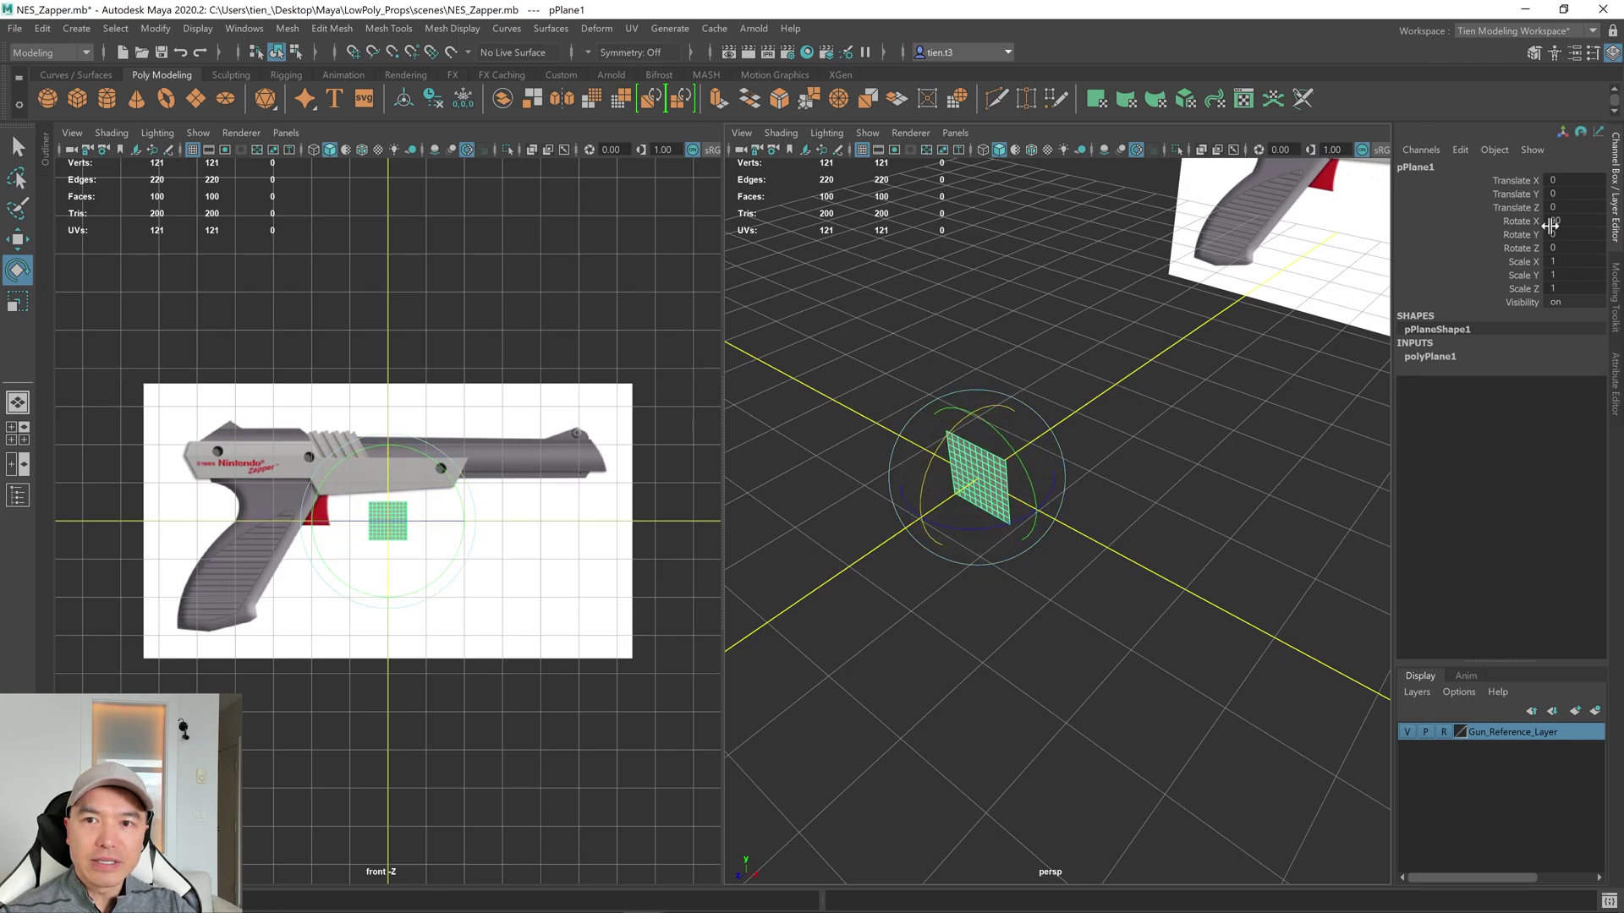
# Hide the Channel Box and set the plane's width and height subdivisions to 1.
pyautogui.click(1615, 212)
pyautogui.scroll(-4, 960, 474)
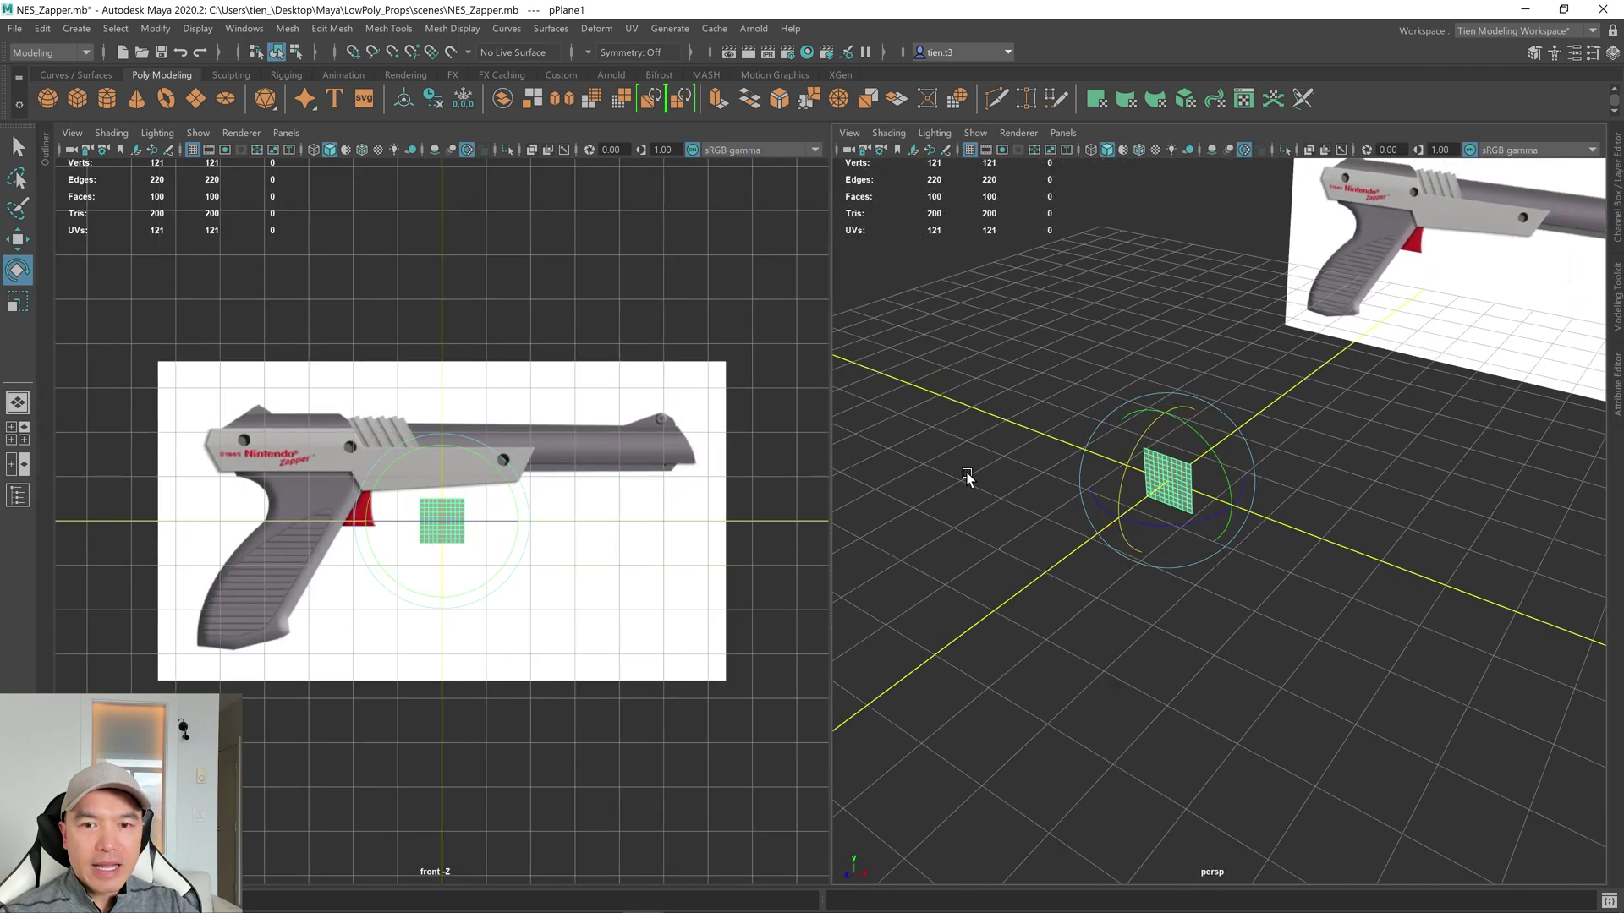
pyautogui.keyDown('alt'); pyautogui.moveTo(966, 476); pyautogui.dragTo(1023, 489); pyautogui.keyUp('alt')
pyautogui.press('t')
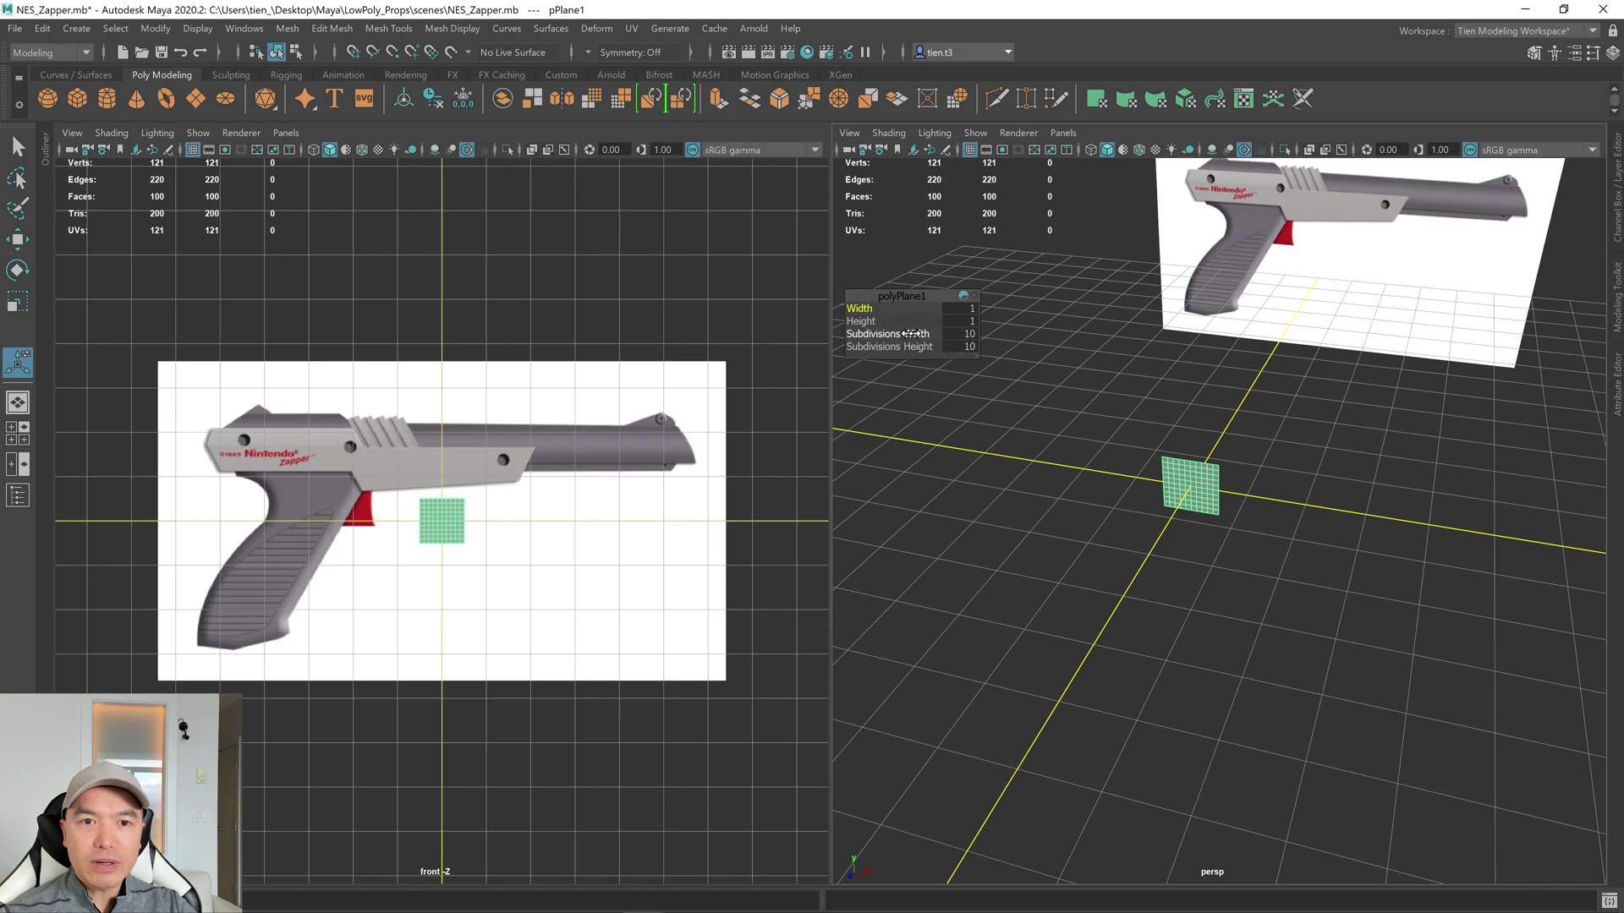
pyautogui.moveTo(911, 333); pyautogui.dragTo(759, 350)
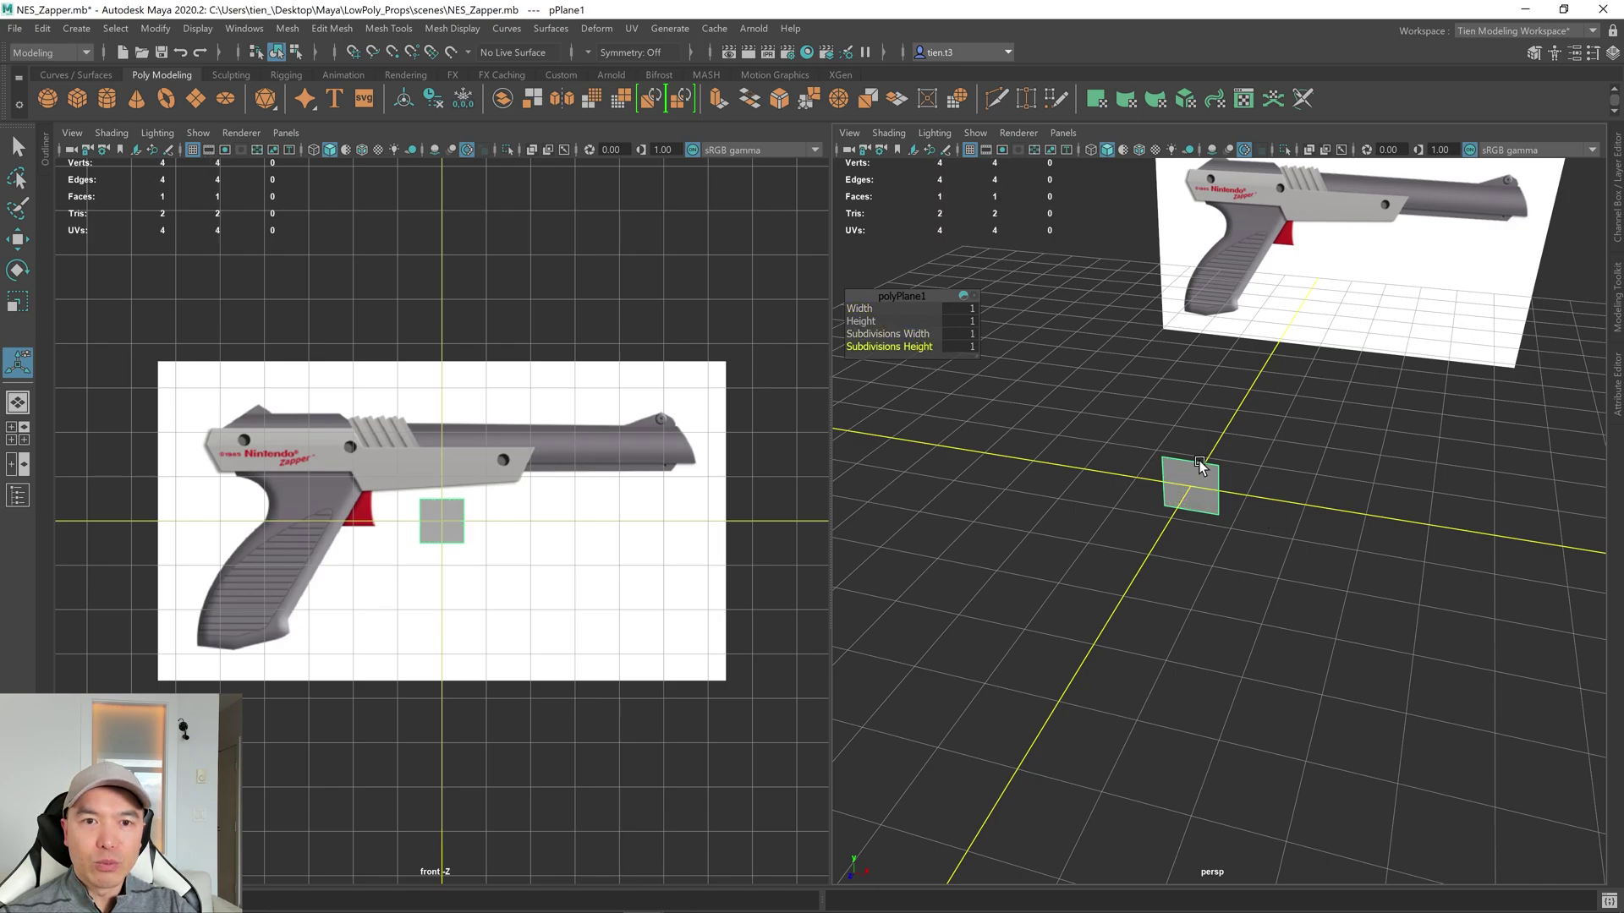
# Move the plane over the grip in the maximized front view and stretch it vertically to roughly the grip's height.
pyautogui.scroll(3, 1231, 492)
pyautogui.scroll(-1, 1185, 493)
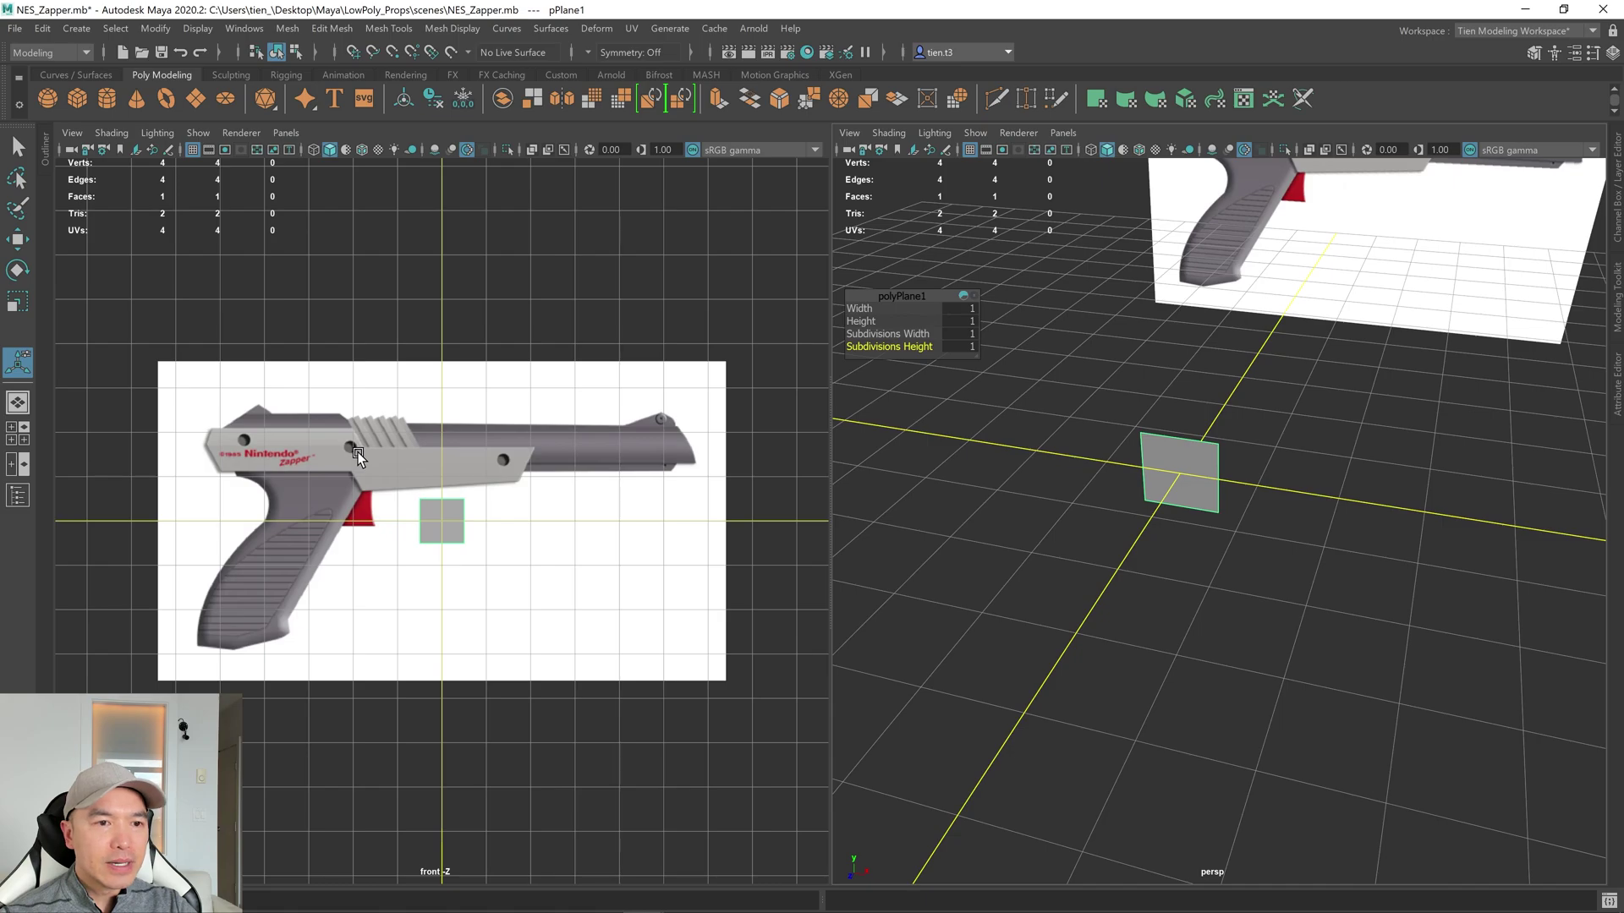
pyautogui.press('space')
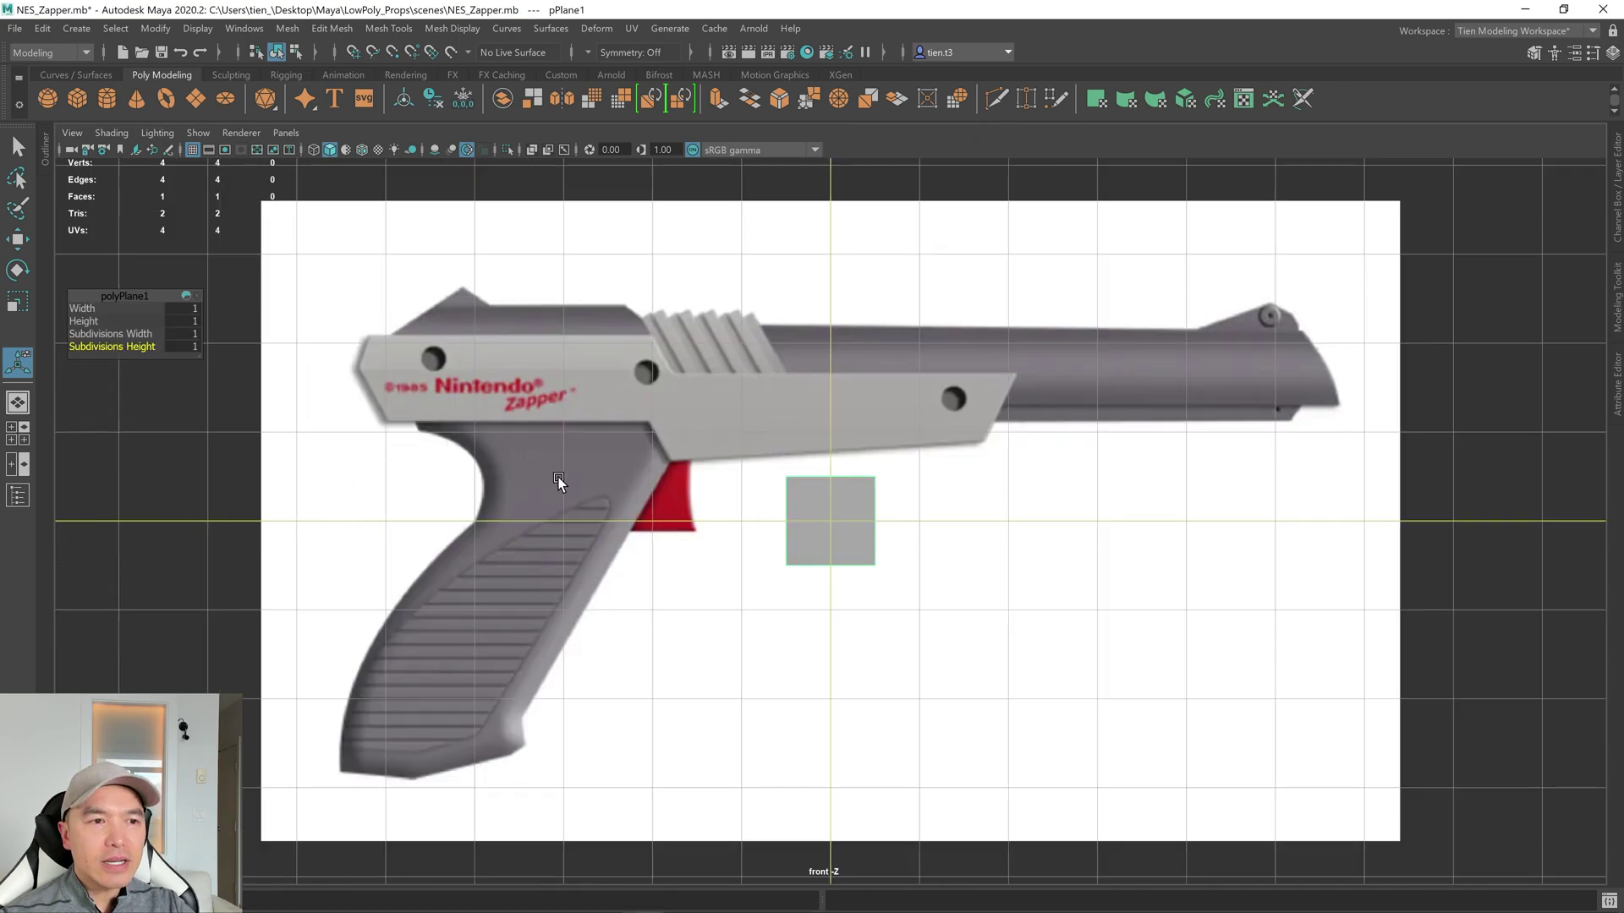
pyautogui.scroll(1, 783, 475)
pyautogui.press('w')
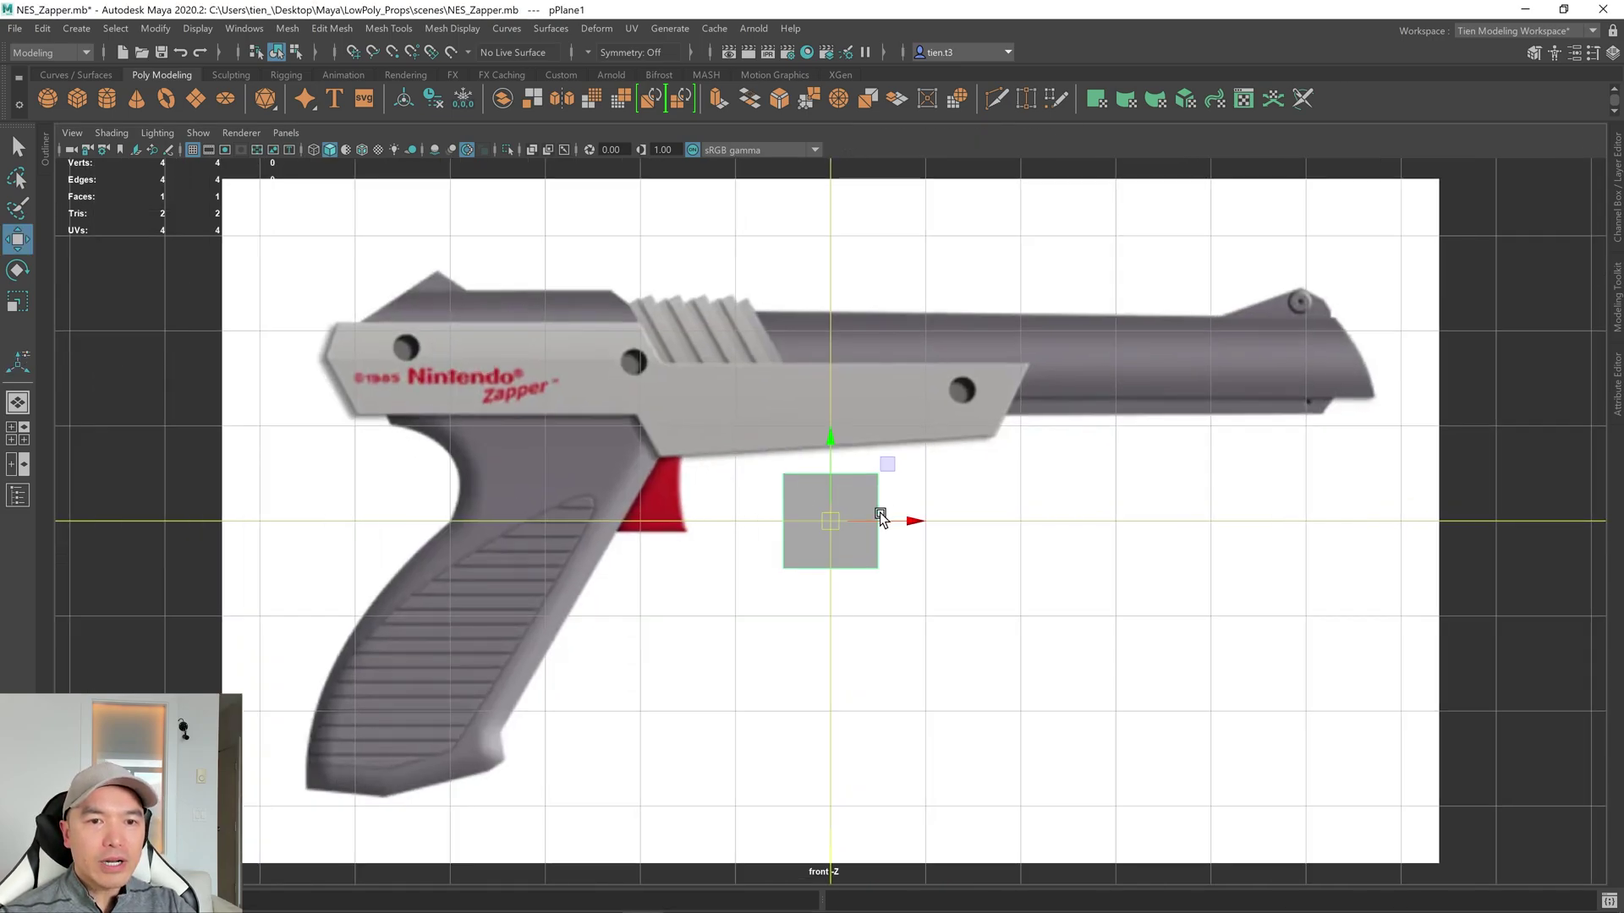
pyautogui.moveTo(830, 526); pyautogui.dragTo(482, 578)
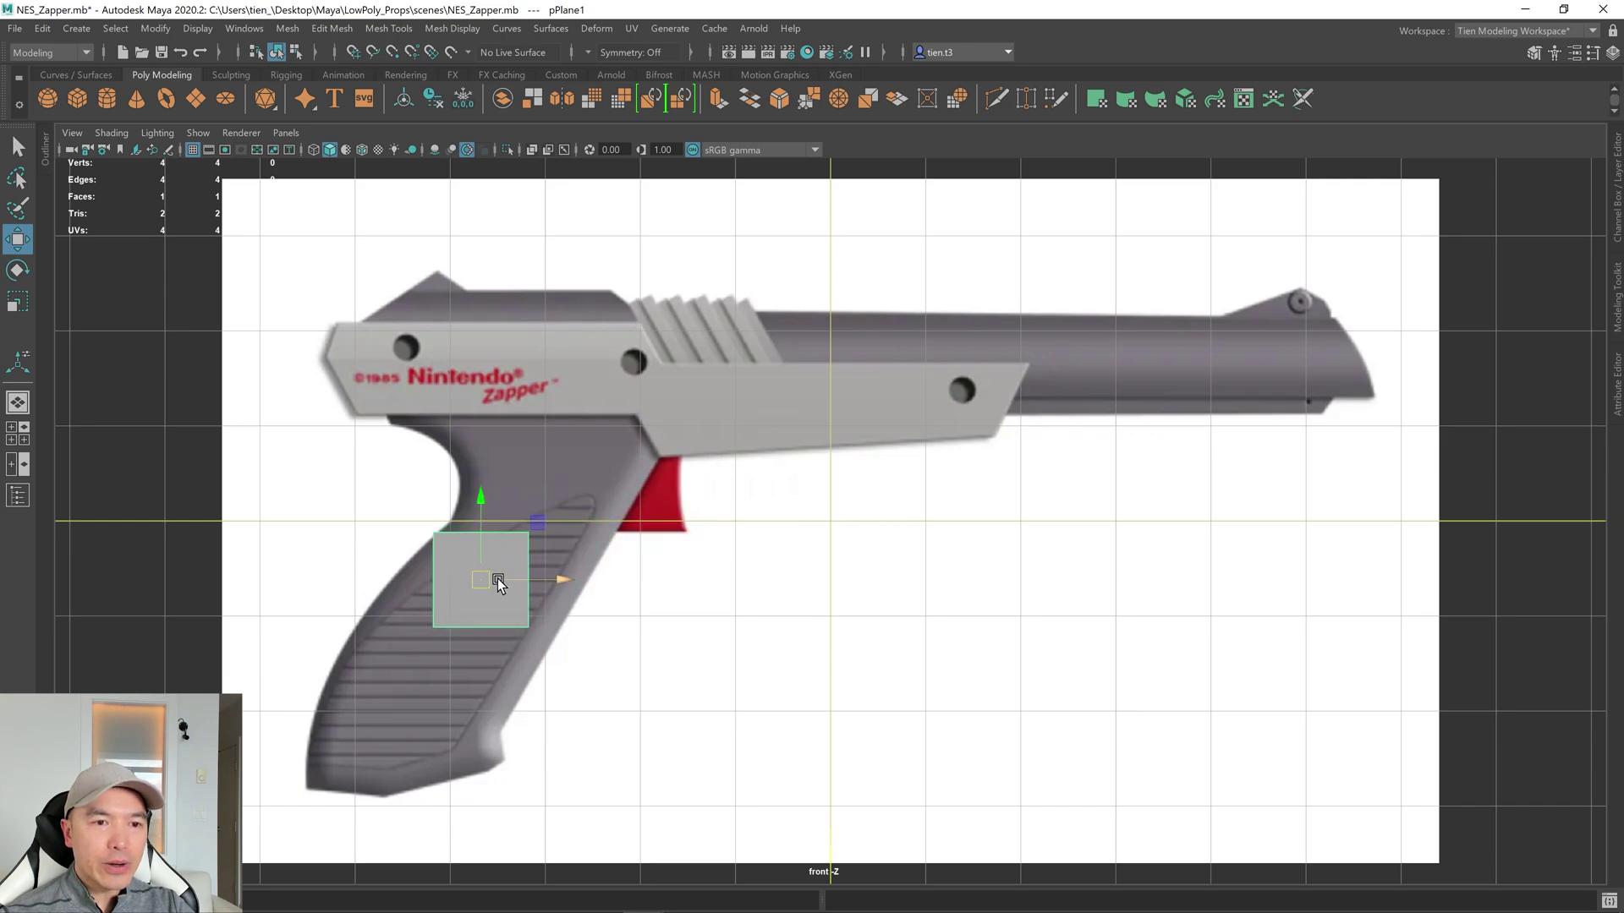
pyautogui.press('r')
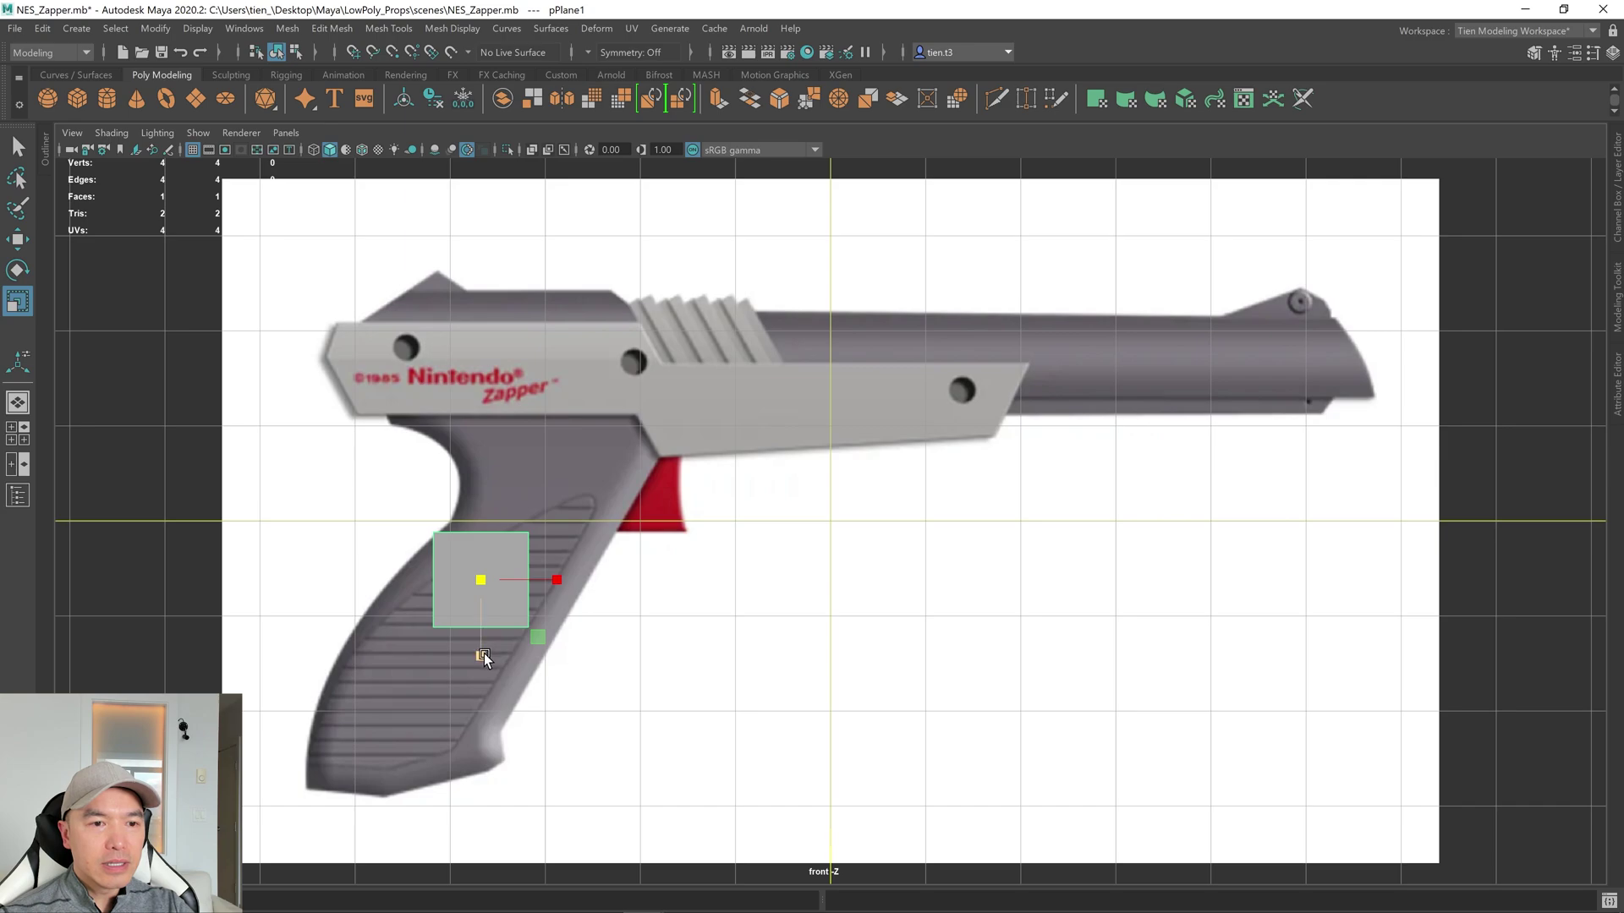
pyautogui.moveTo(484, 656); pyautogui.dragTo(478, 873)
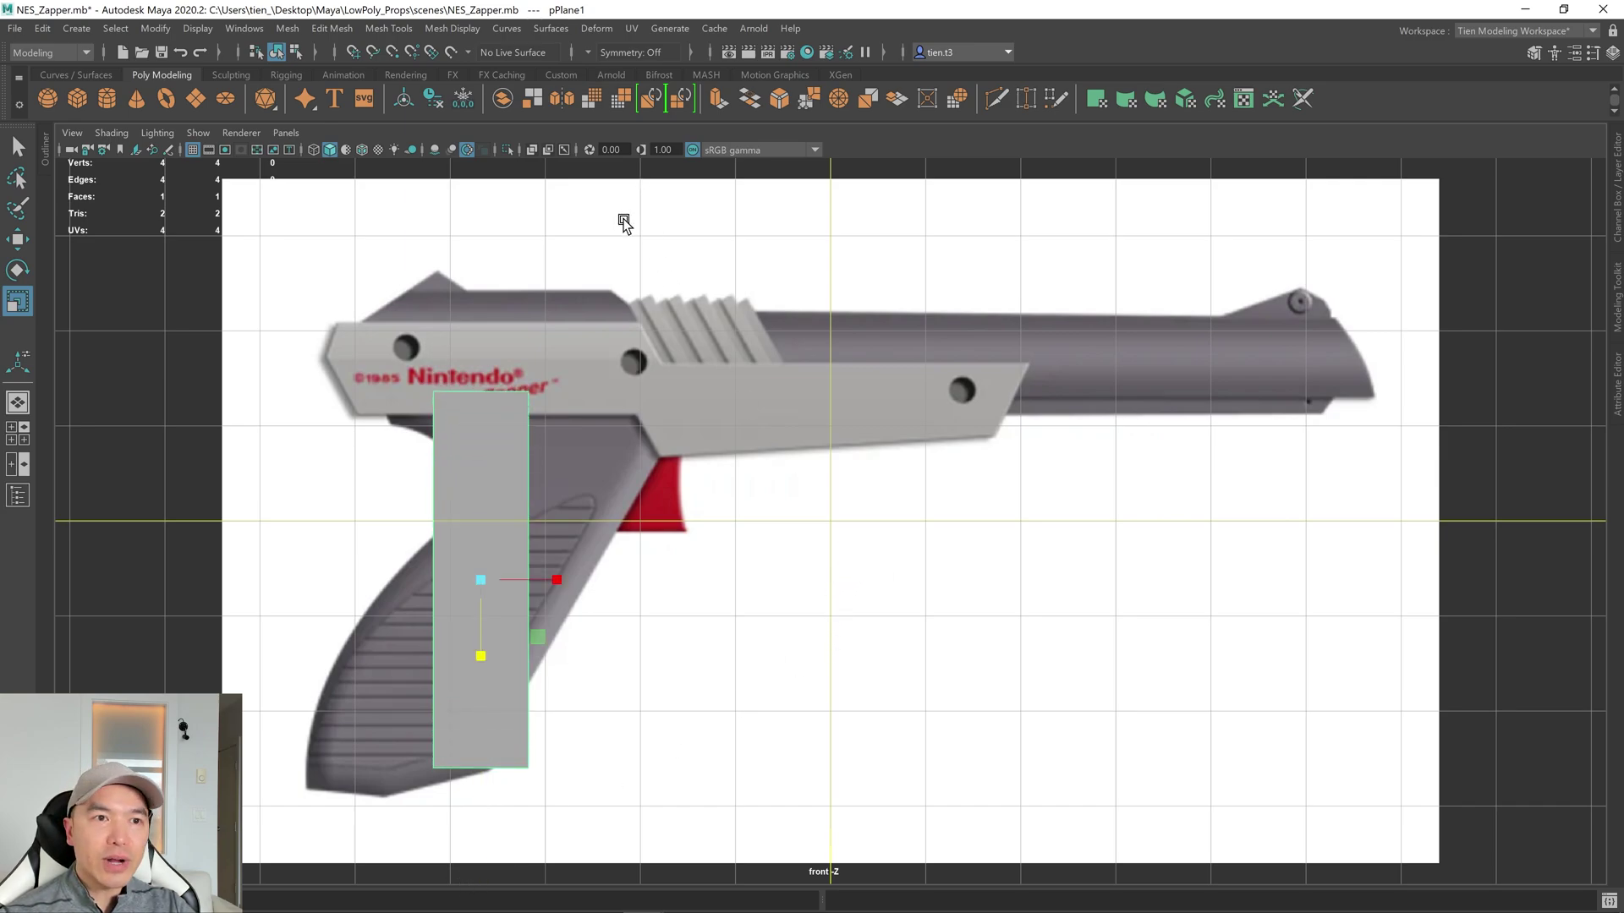
# Turn on X-ray display so the reference image shows through the plane.
pyautogui.click(531, 150)
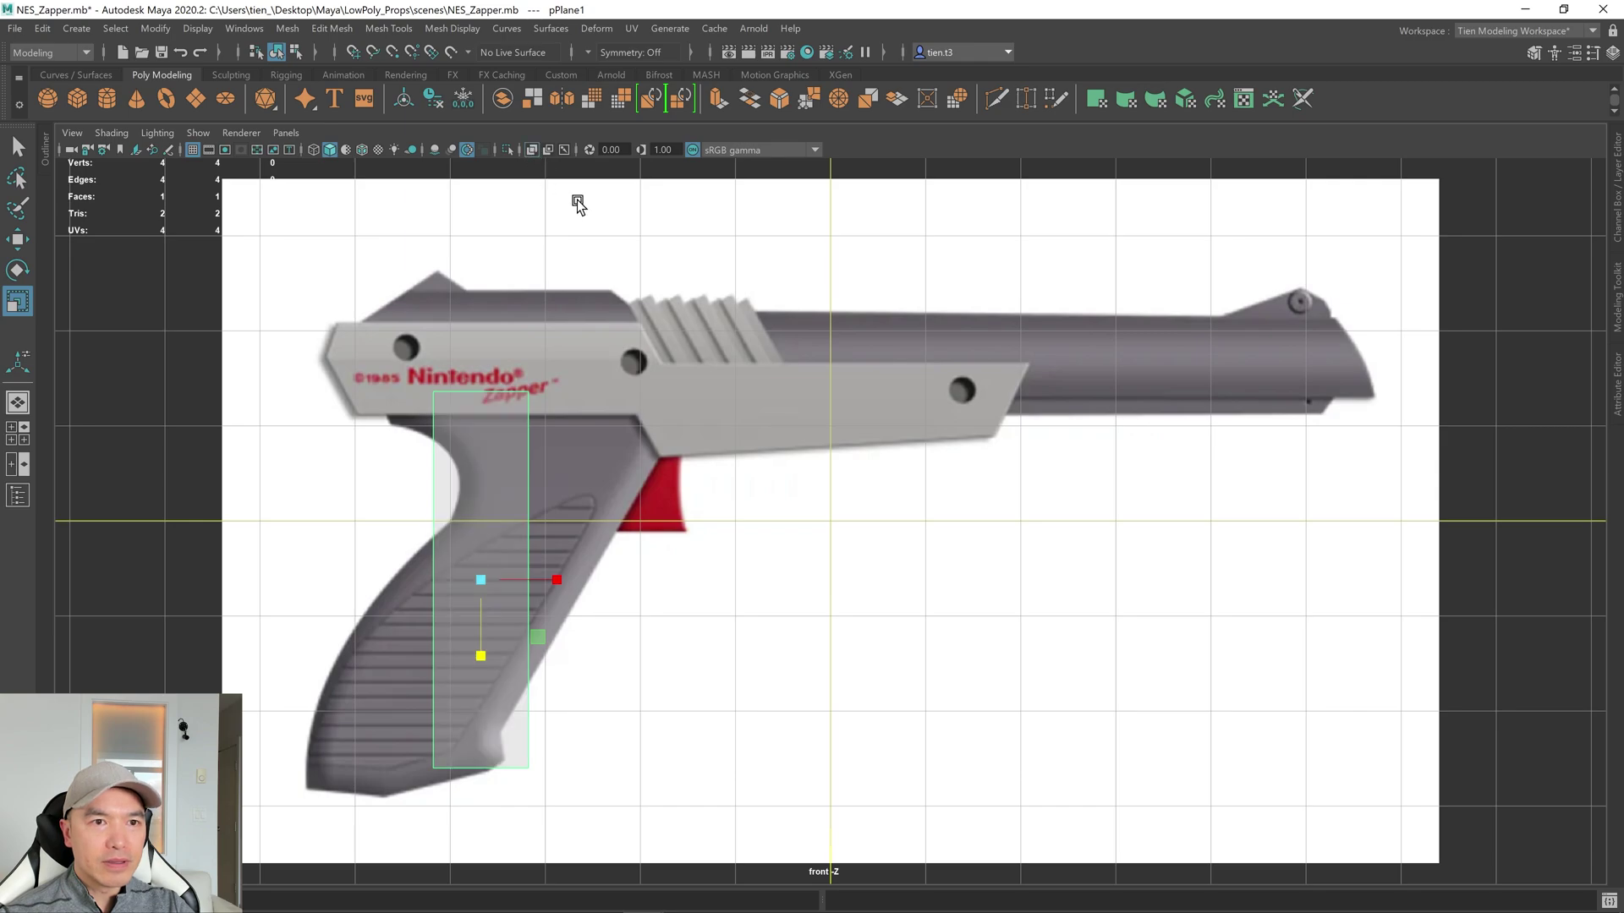
pyautogui.scroll(2, 569, 510)
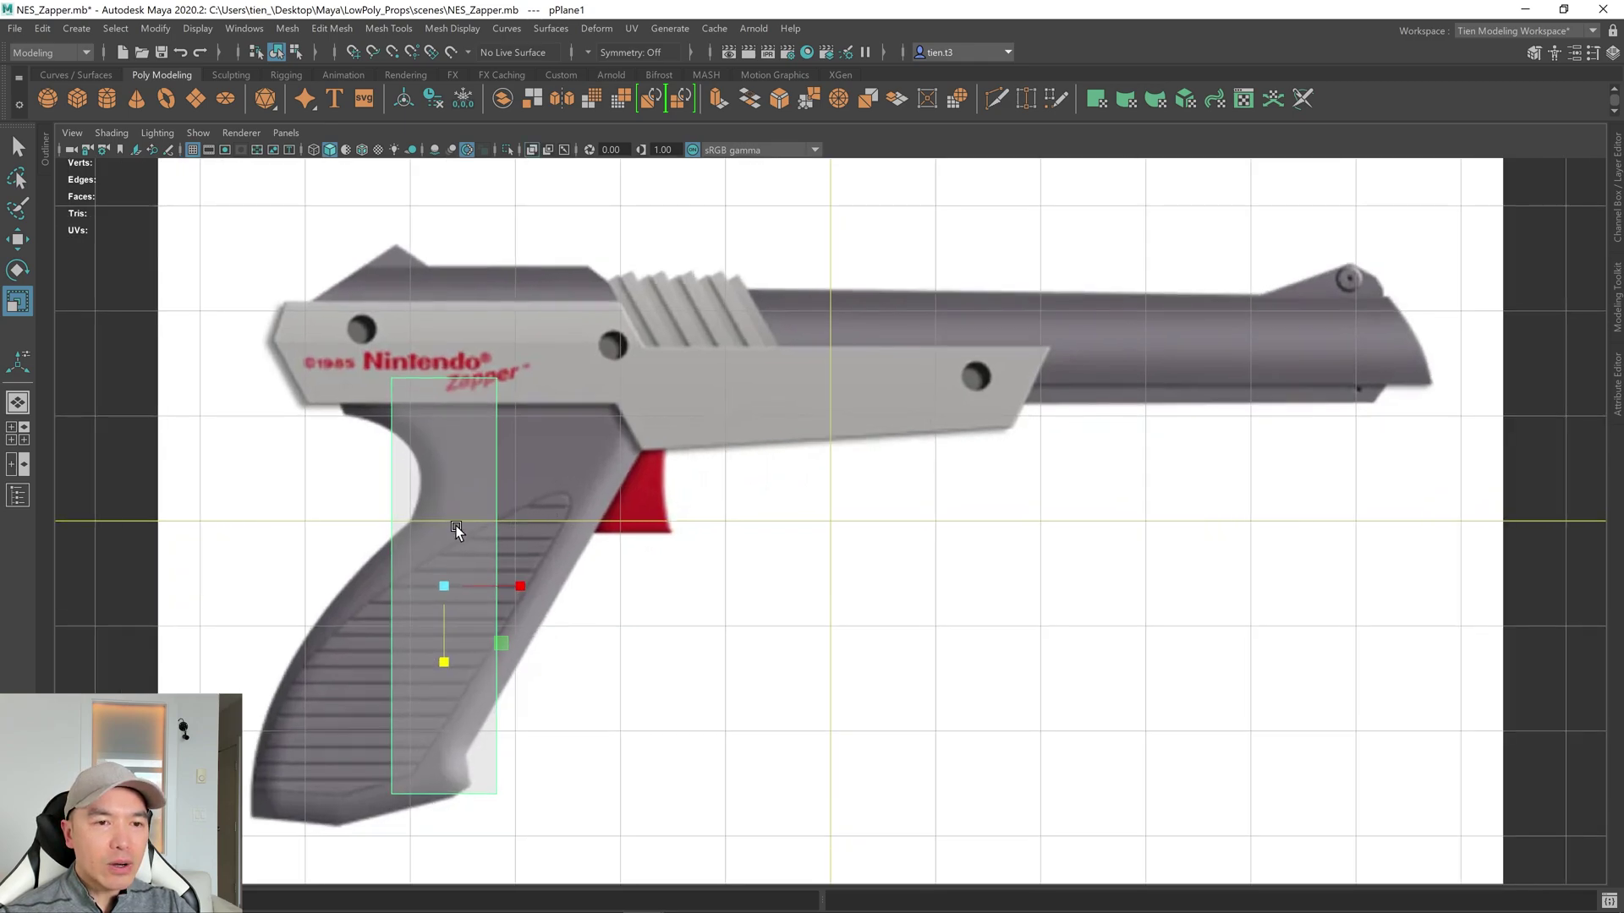
pyautogui.keyDown('alt'); pyautogui.moveTo(457, 525); pyautogui.dragTo(573, 516, button='middle'); pyautogui.keyUp('alt')
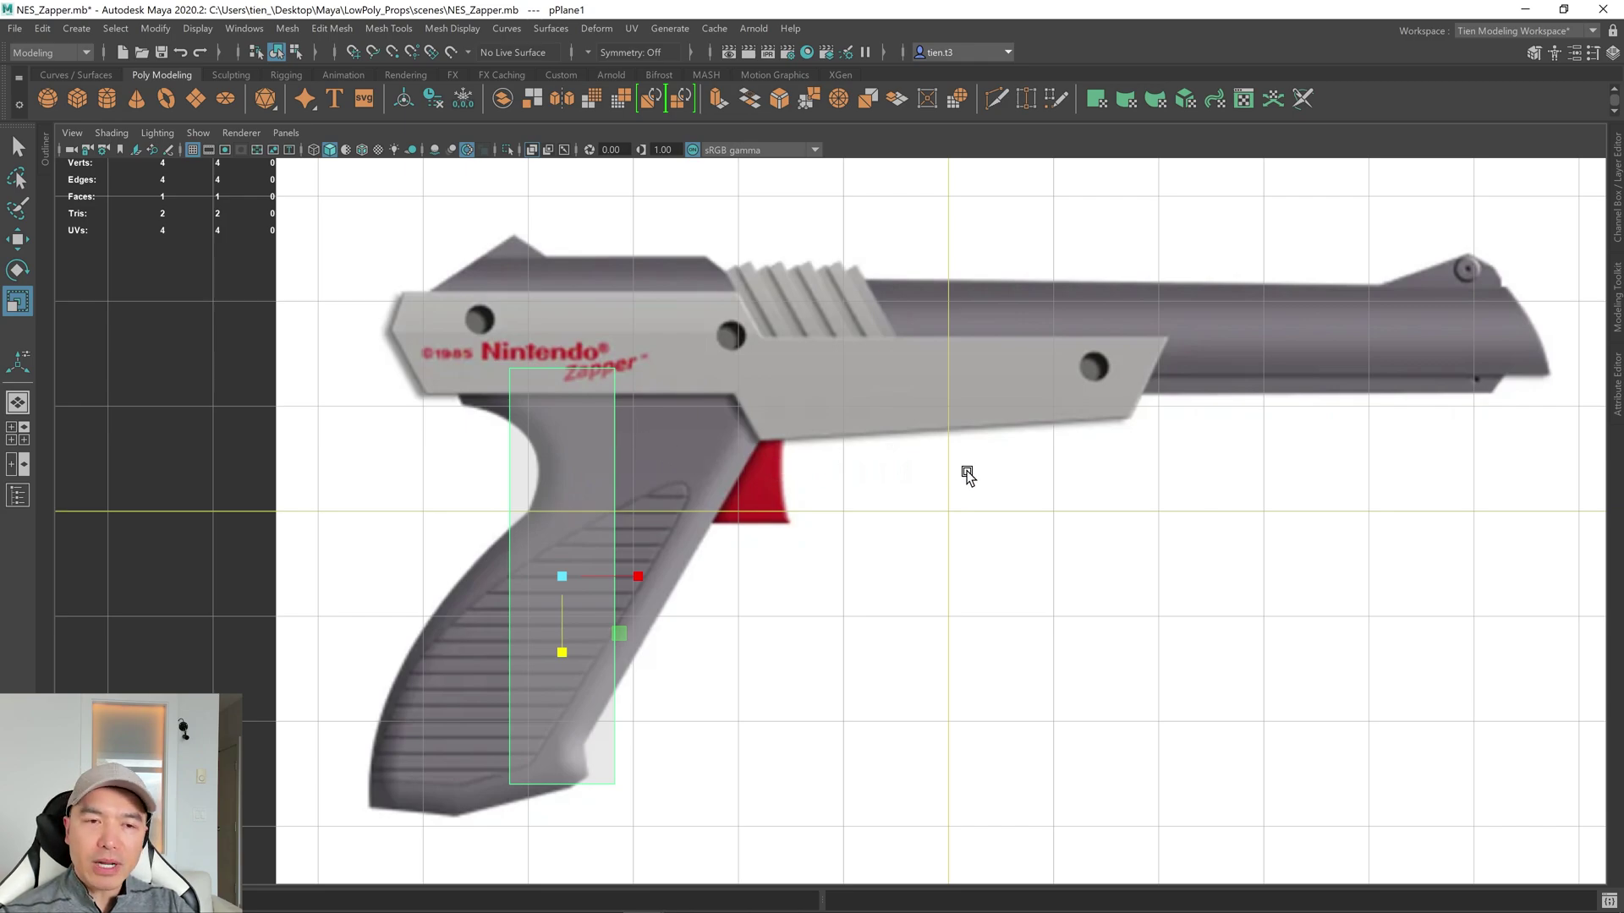
# Cut two horizontal edge loops across the plane with Multi-Cut, one near its upper end and one near its lower end.
pyautogui.keyDown('shift'); pyautogui.rightClick(942, 403); pyautogui.keyUp('shift')
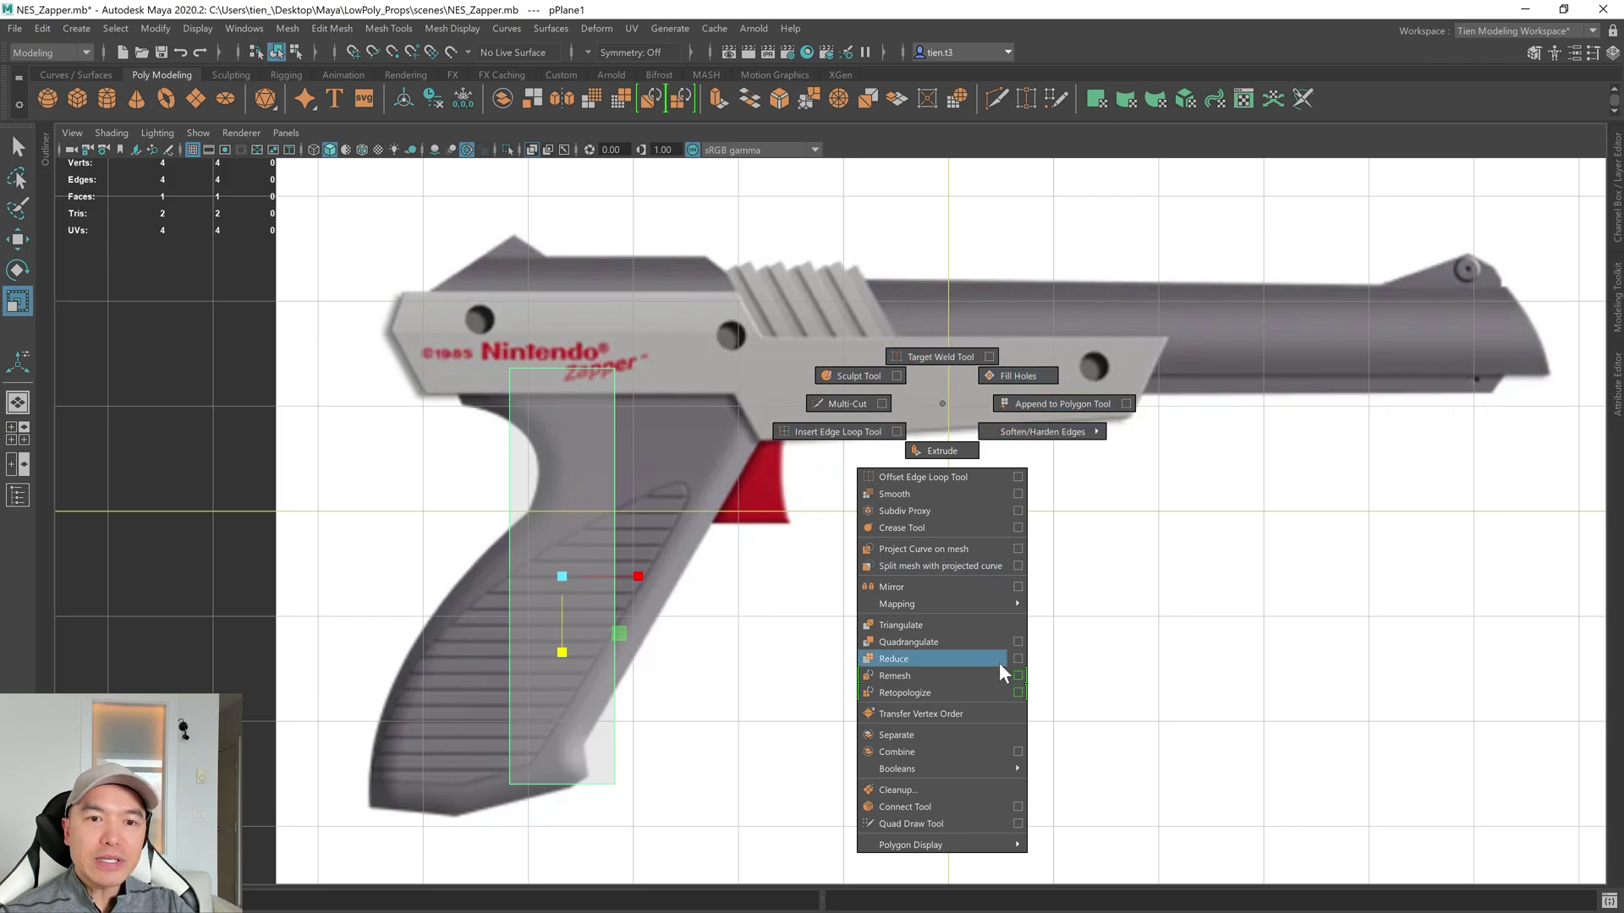
pyautogui.moveTo(957, 677); pyautogui.dragTo(841, 403, button='right')
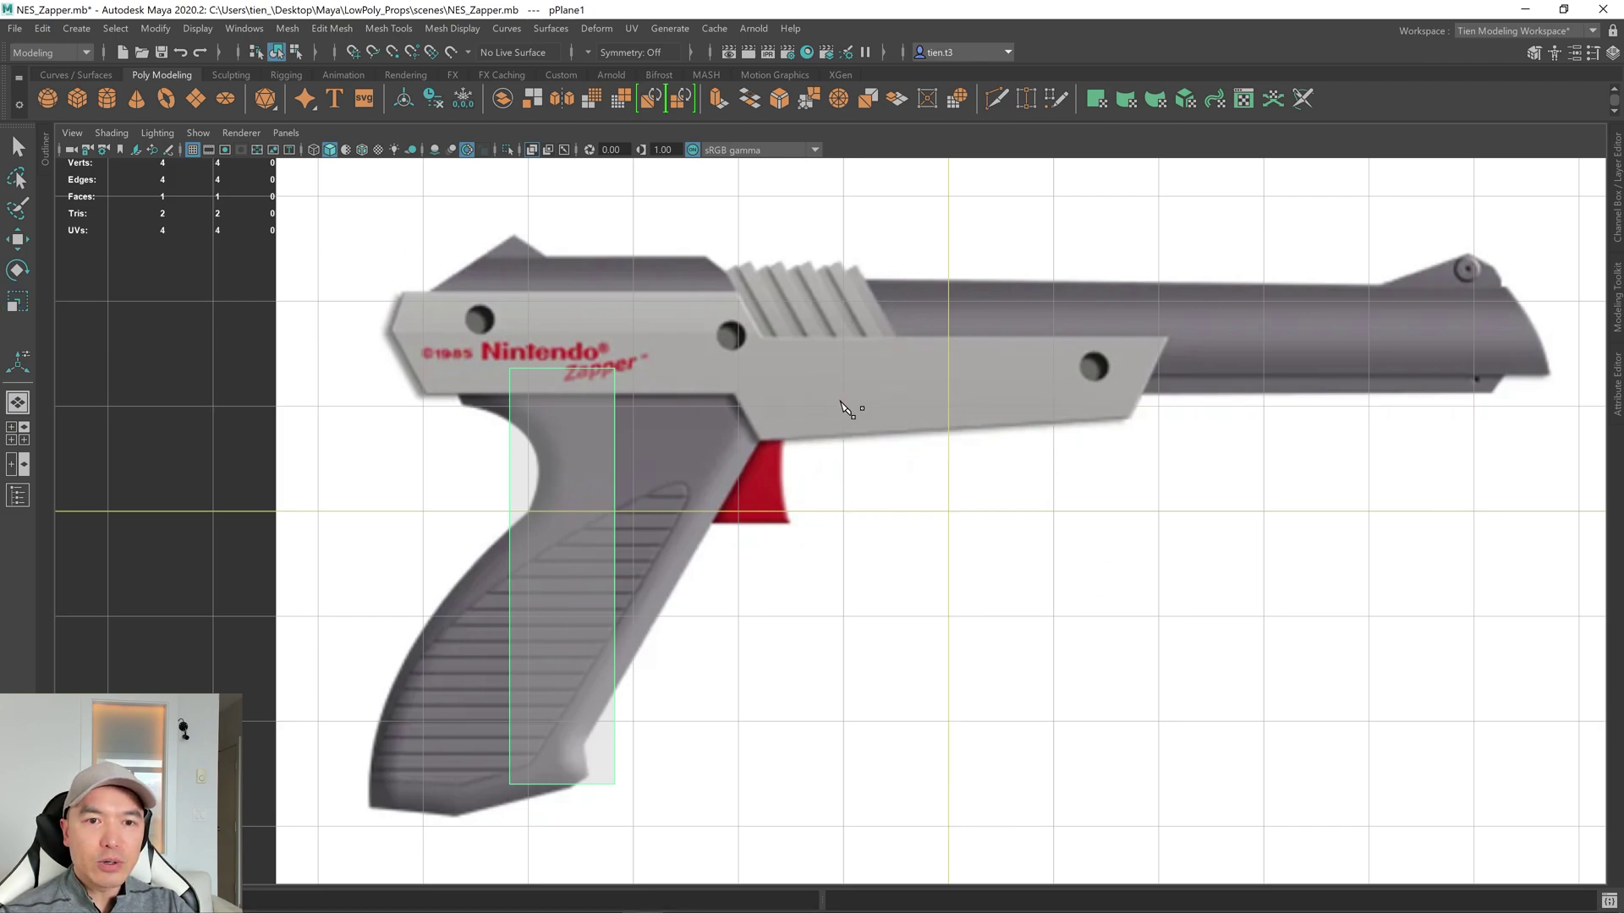
pyautogui.click(615, 435)
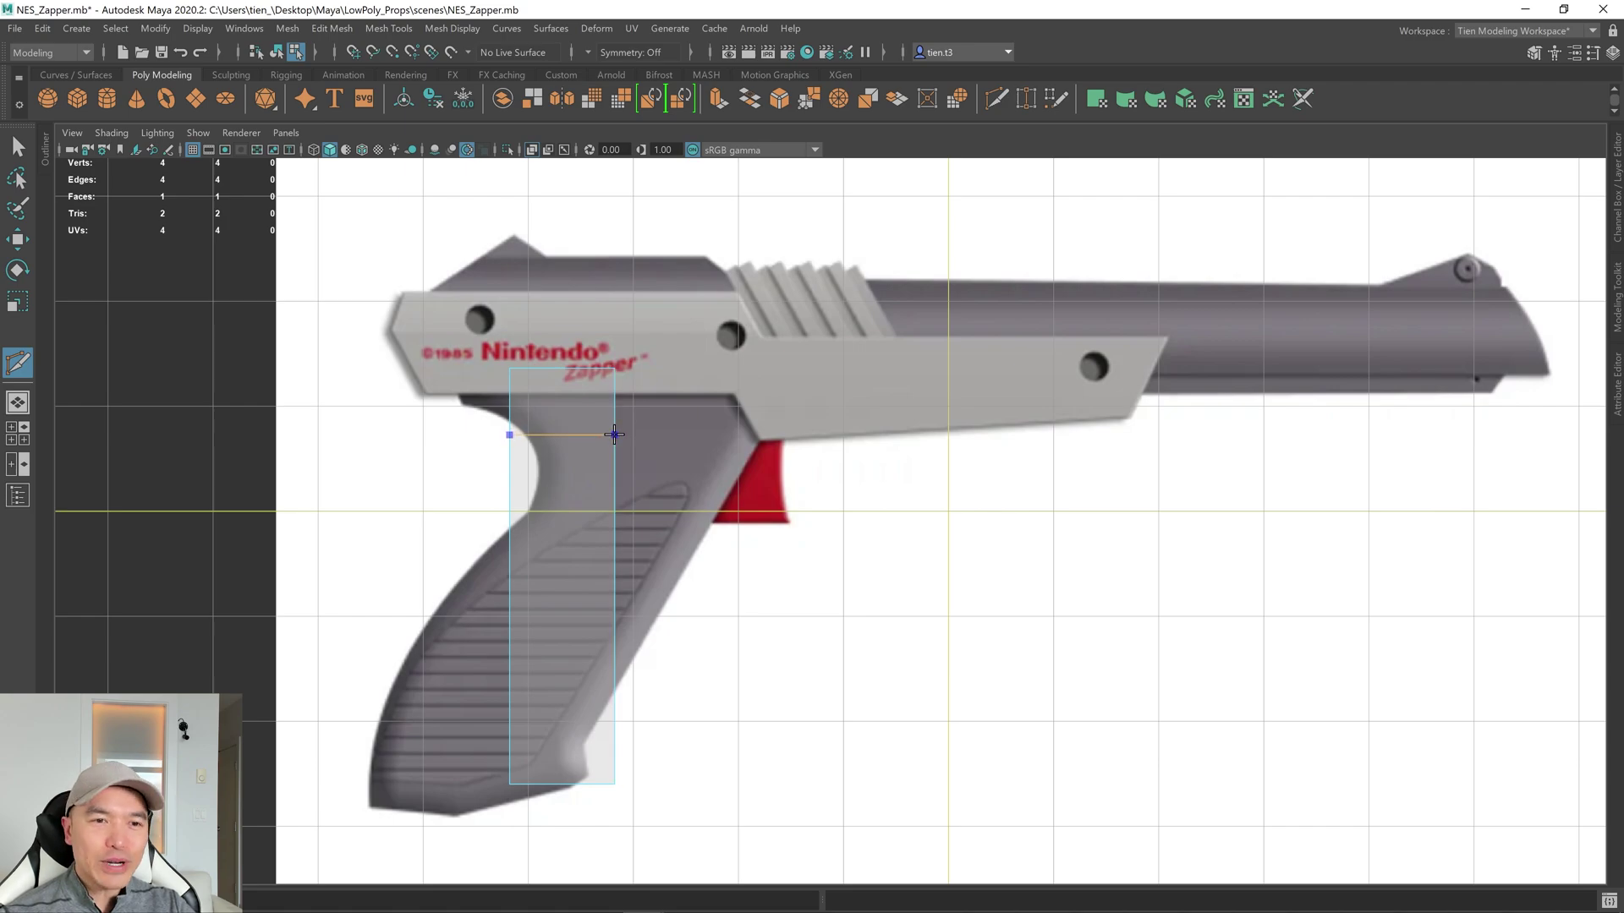
pyautogui.keyDown('ctrl'); pyautogui.click(615, 425); pyautogui.keyUp('ctrl')
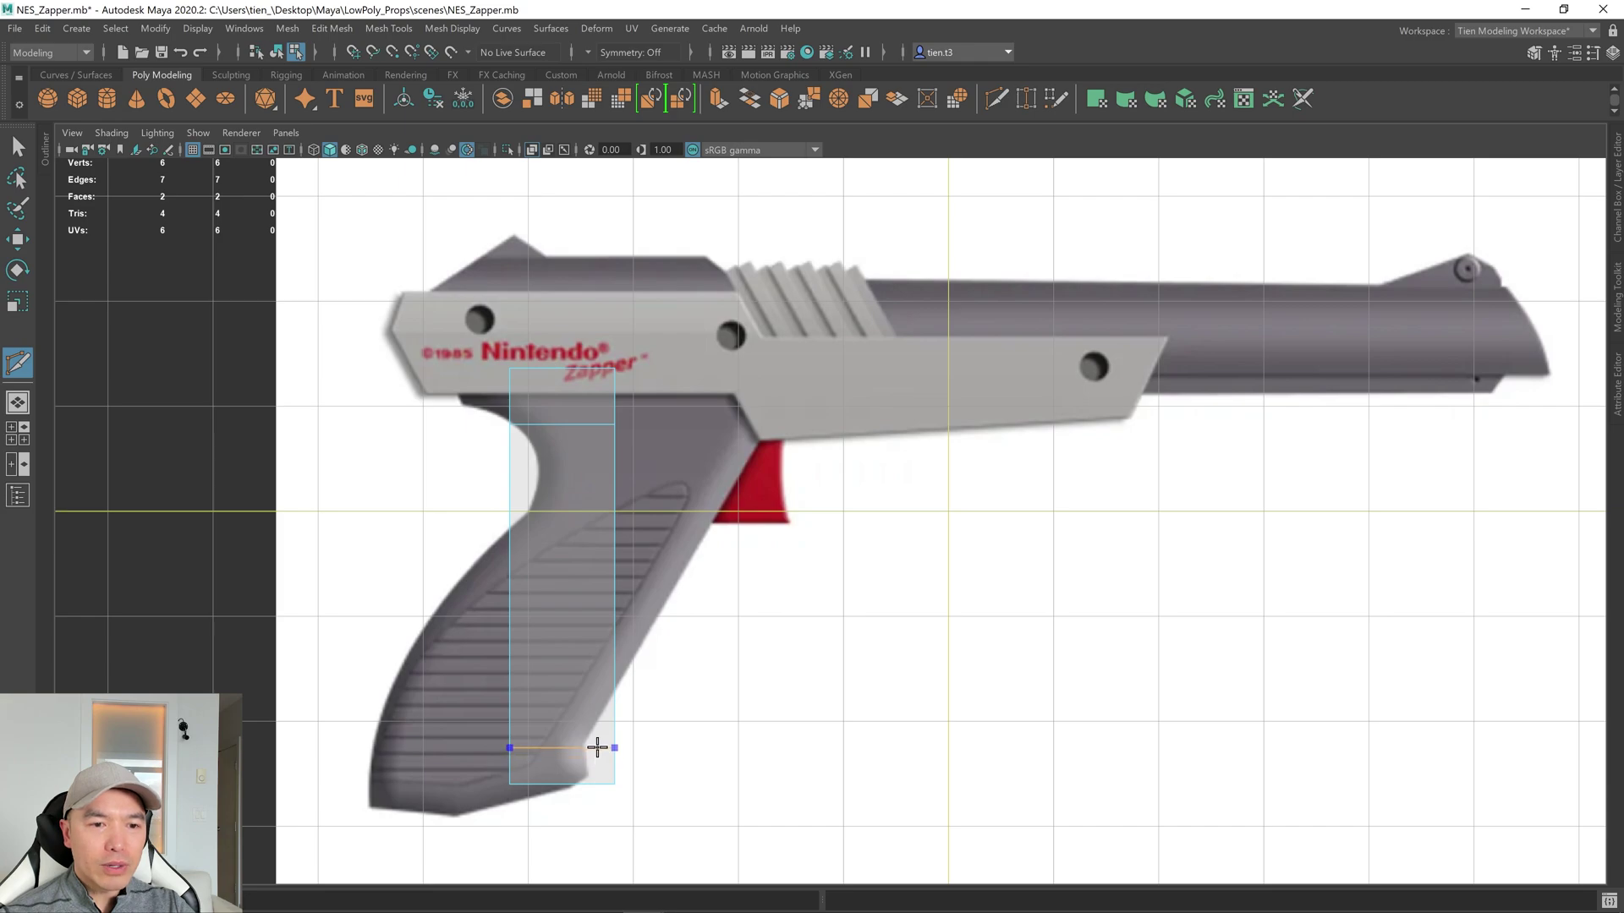
pyautogui.keyDown('ctrl'); pyautogui.click(599, 748); pyautogui.keyUp('ctrl')
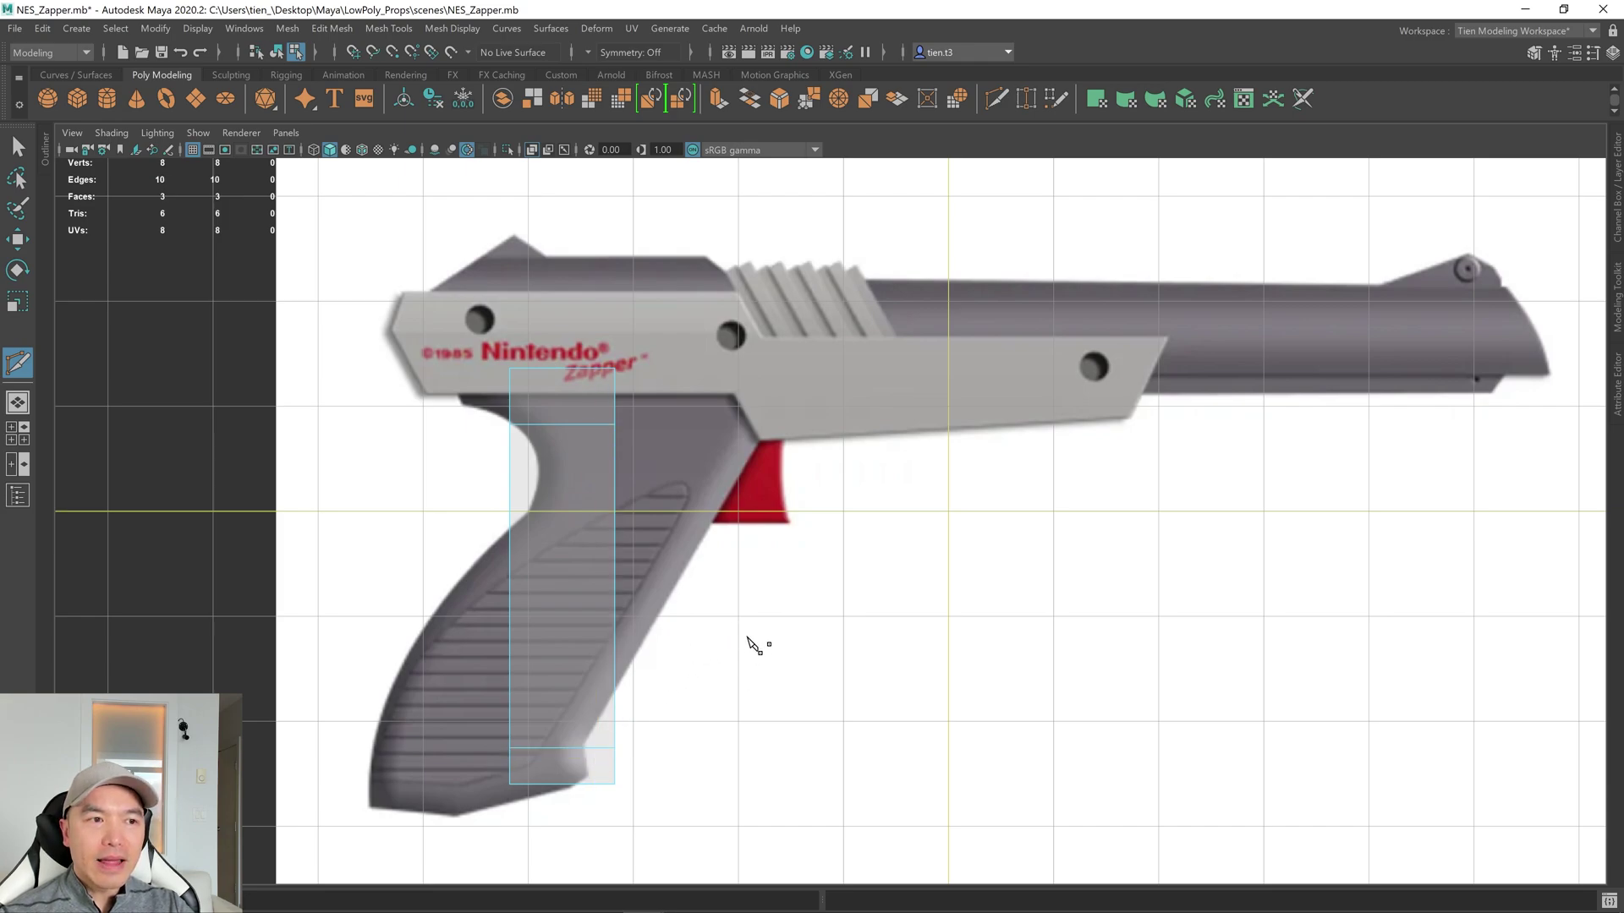
pyautogui.press('q')
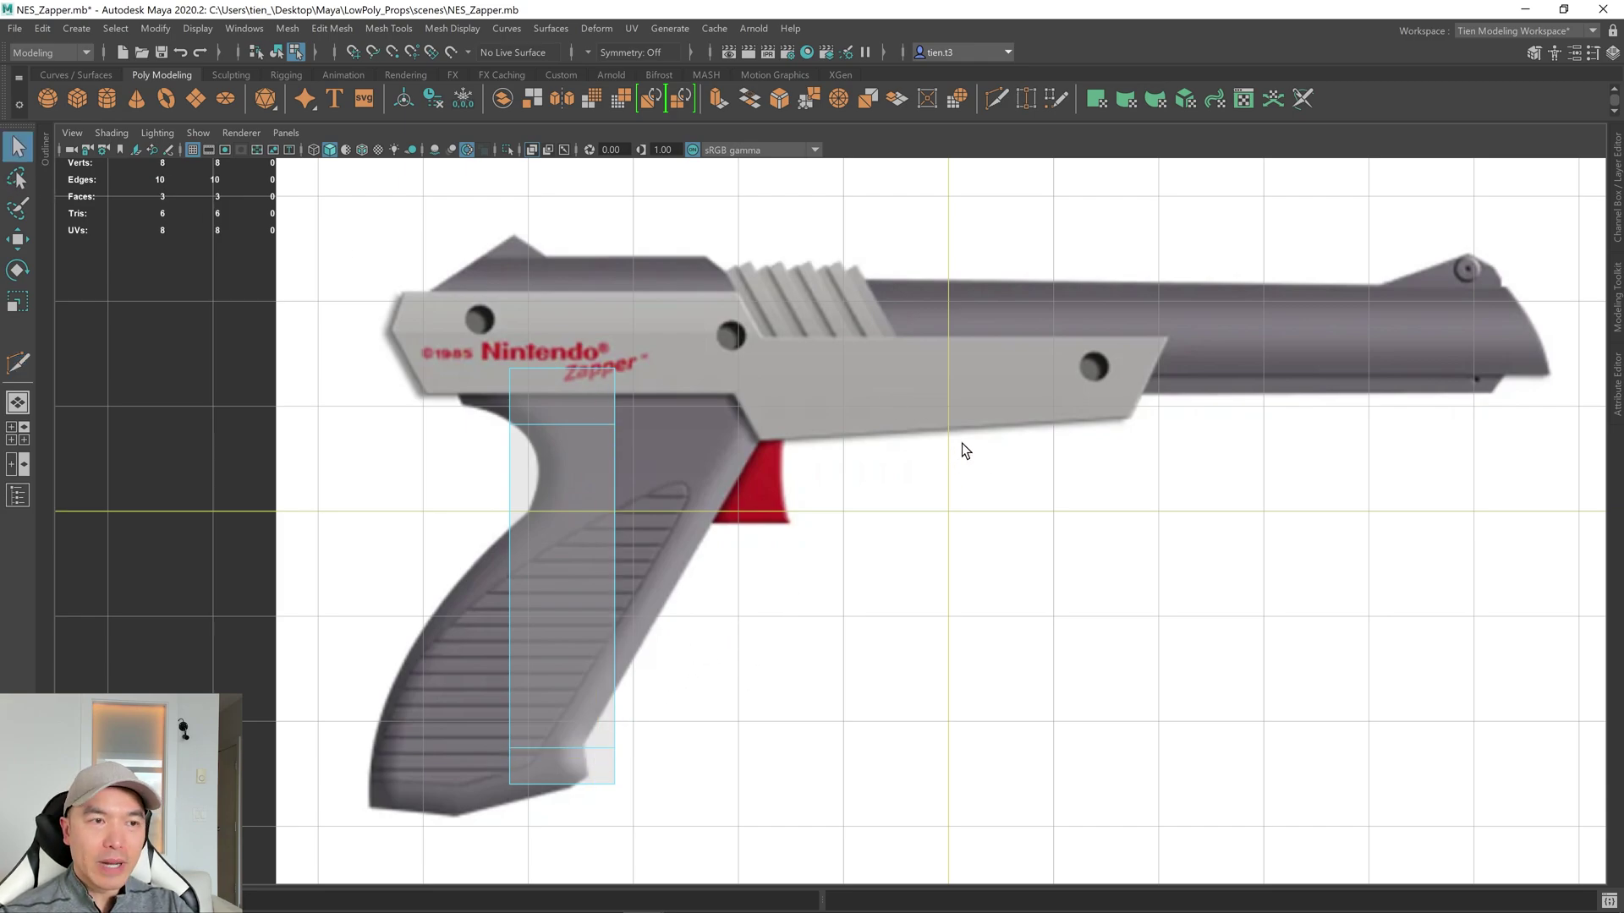
# In vertex mode, move the plane's upper three front-side vertices to the body's top edge, the trigger corner and the grip's lower front.
pyautogui.moveTo(890, 394); pyautogui.dragTo(775, 392, button='right')
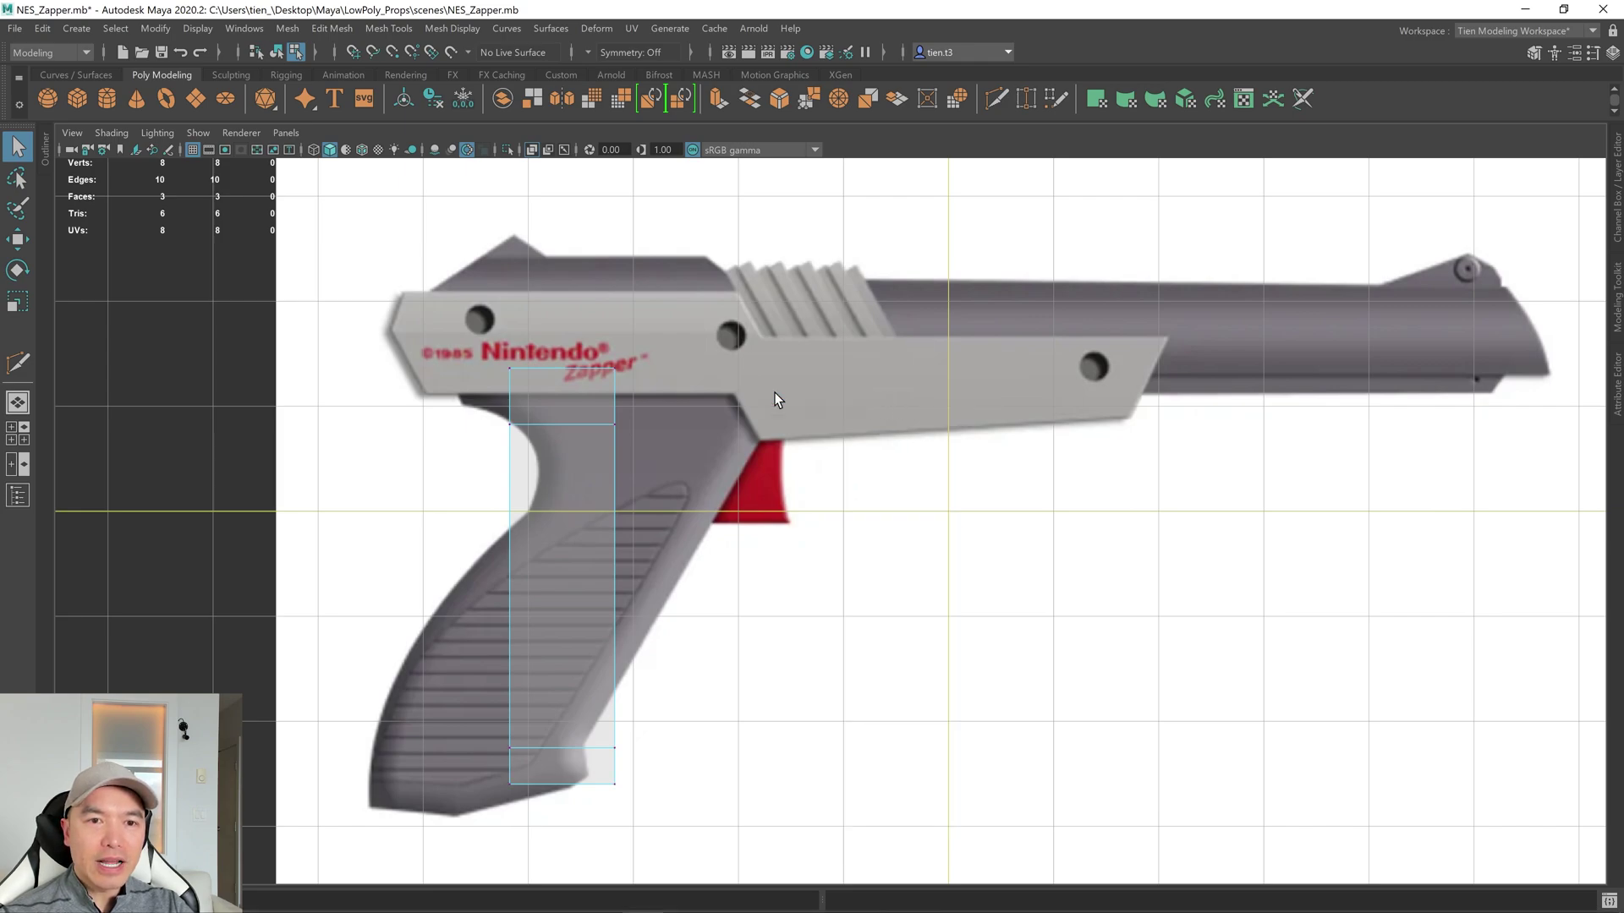
pyautogui.click(664, 460)
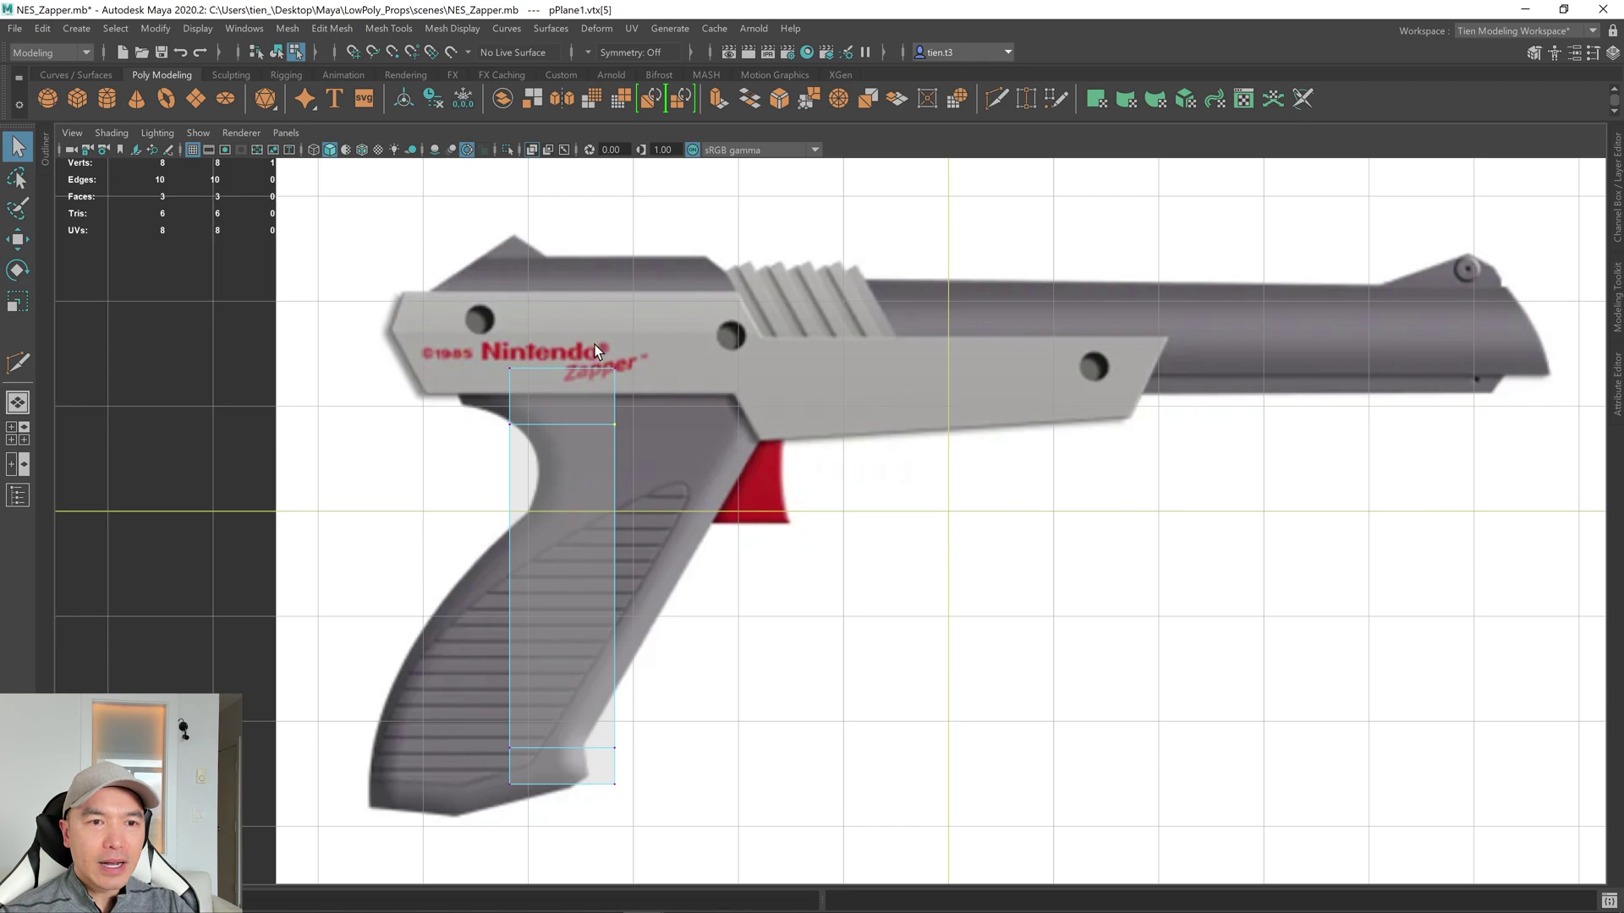
pyautogui.press('w')
pyautogui.moveTo(616, 368); pyautogui.dragTo(660, 258)
pyautogui.click(649, 444)
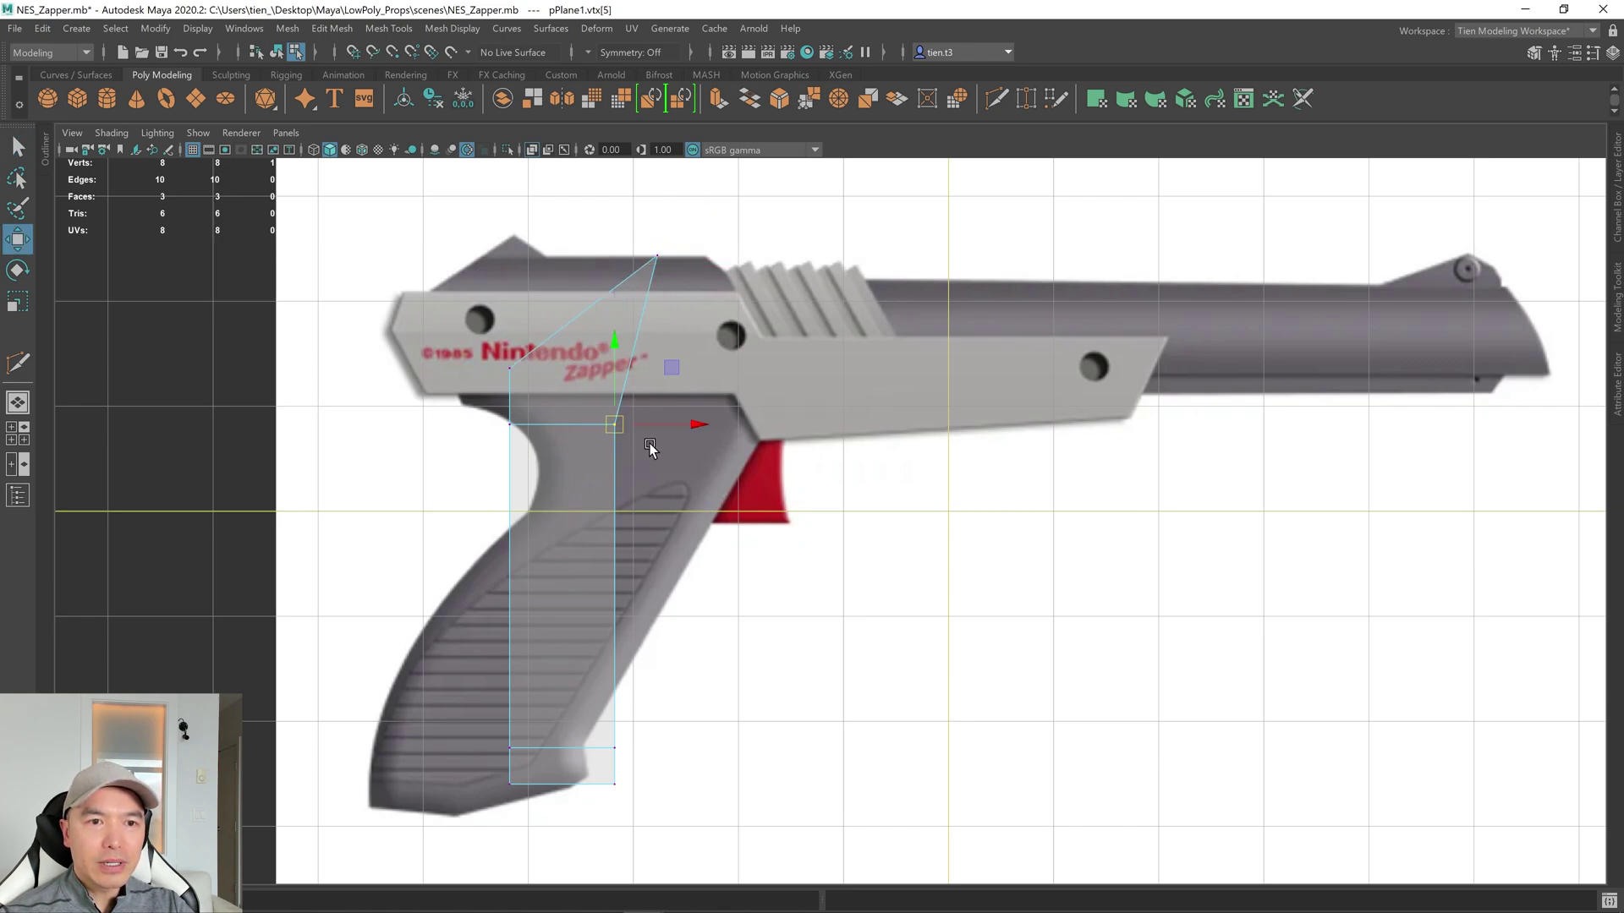
pyautogui.moveTo(612, 425); pyautogui.dragTo(754, 438)
pyautogui.click(616, 752)
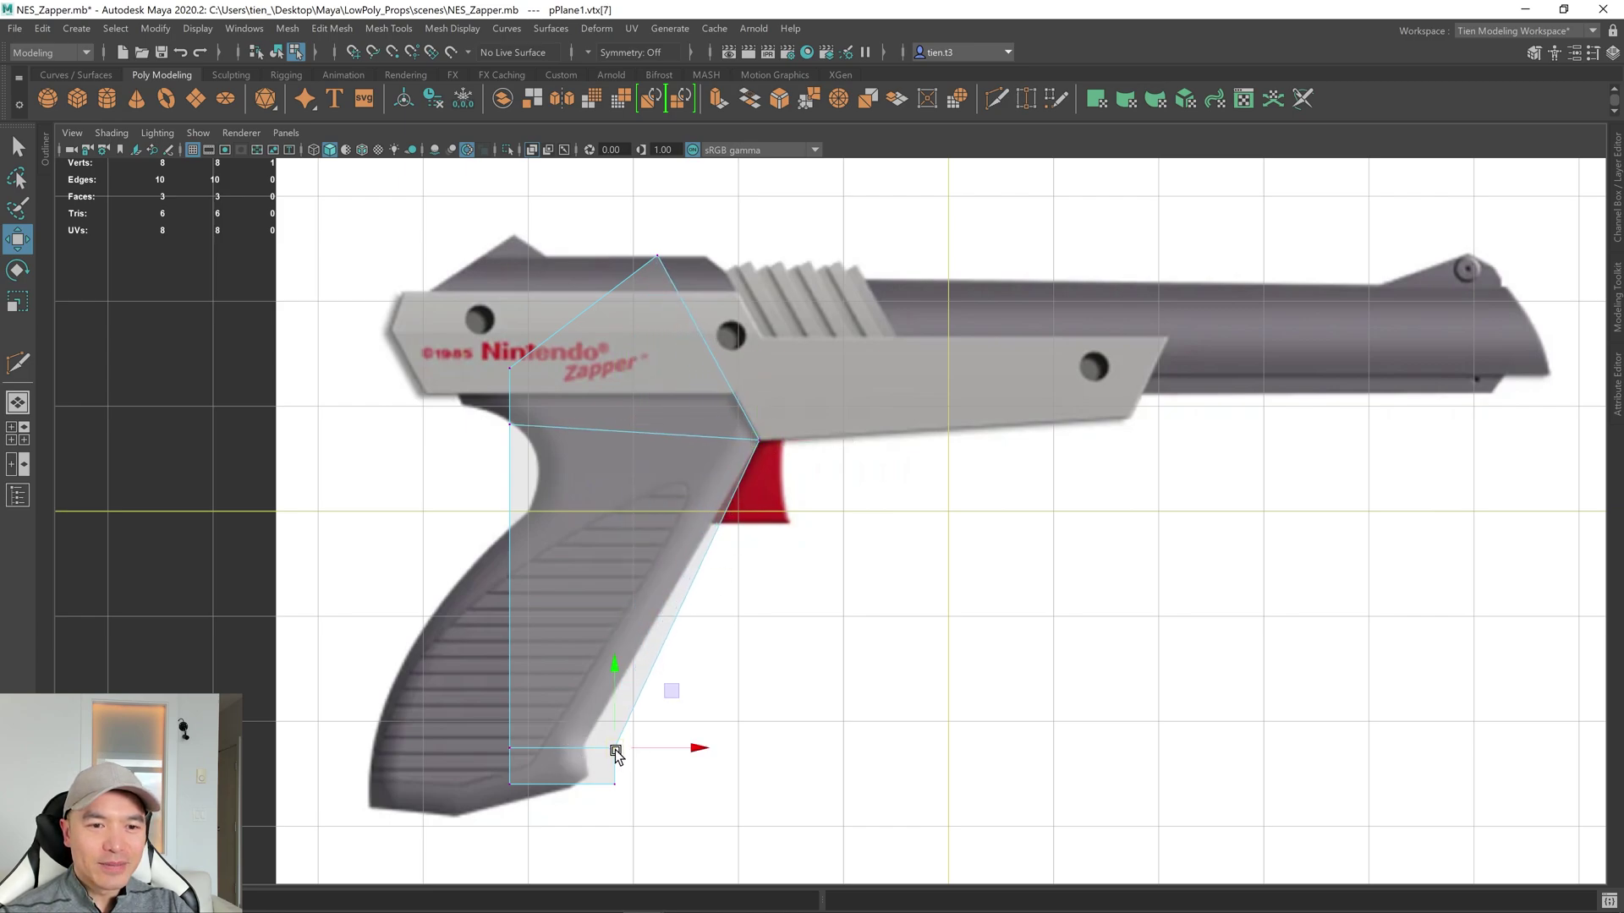
pyautogui.moveTo(616, 752); pyautogui.dragTo(586, 750)
pyautogui.keyDown('alt'); pyautogui.moveTo(624, 753); pyautogui.dragTo(726, 682, button='middle'); pyautogui.keyUp('alt')
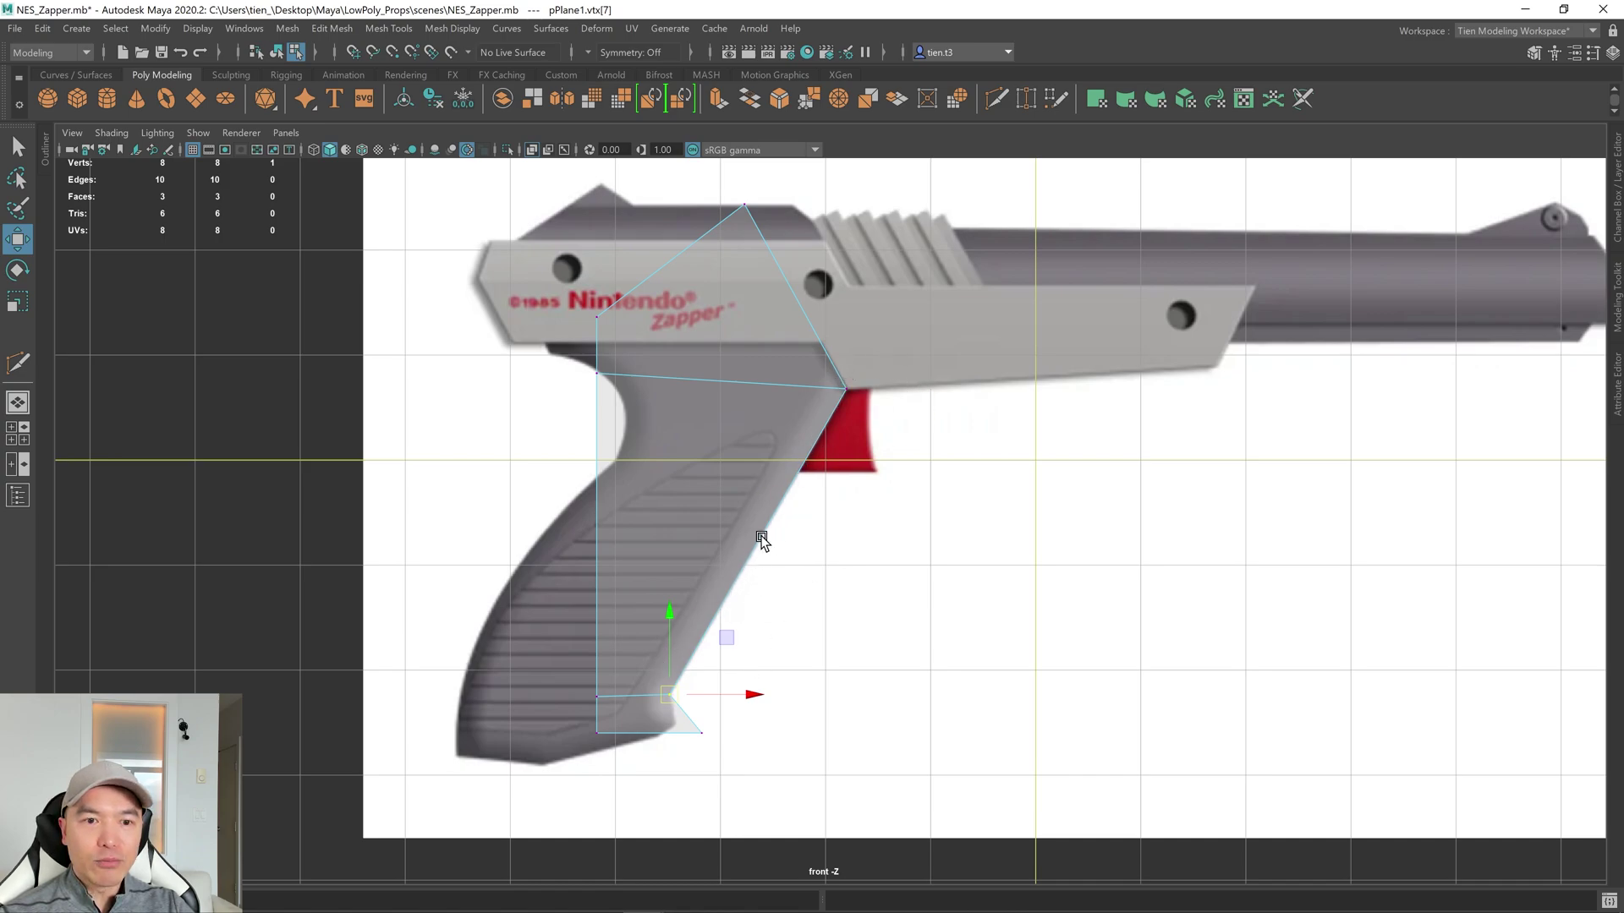
pyautogui.keyDown('alt'); pyautogui.moveTo(802, 307); pyautogui.dragTo(754, 370, button='middle'); pyautogui.keyUp('alt')
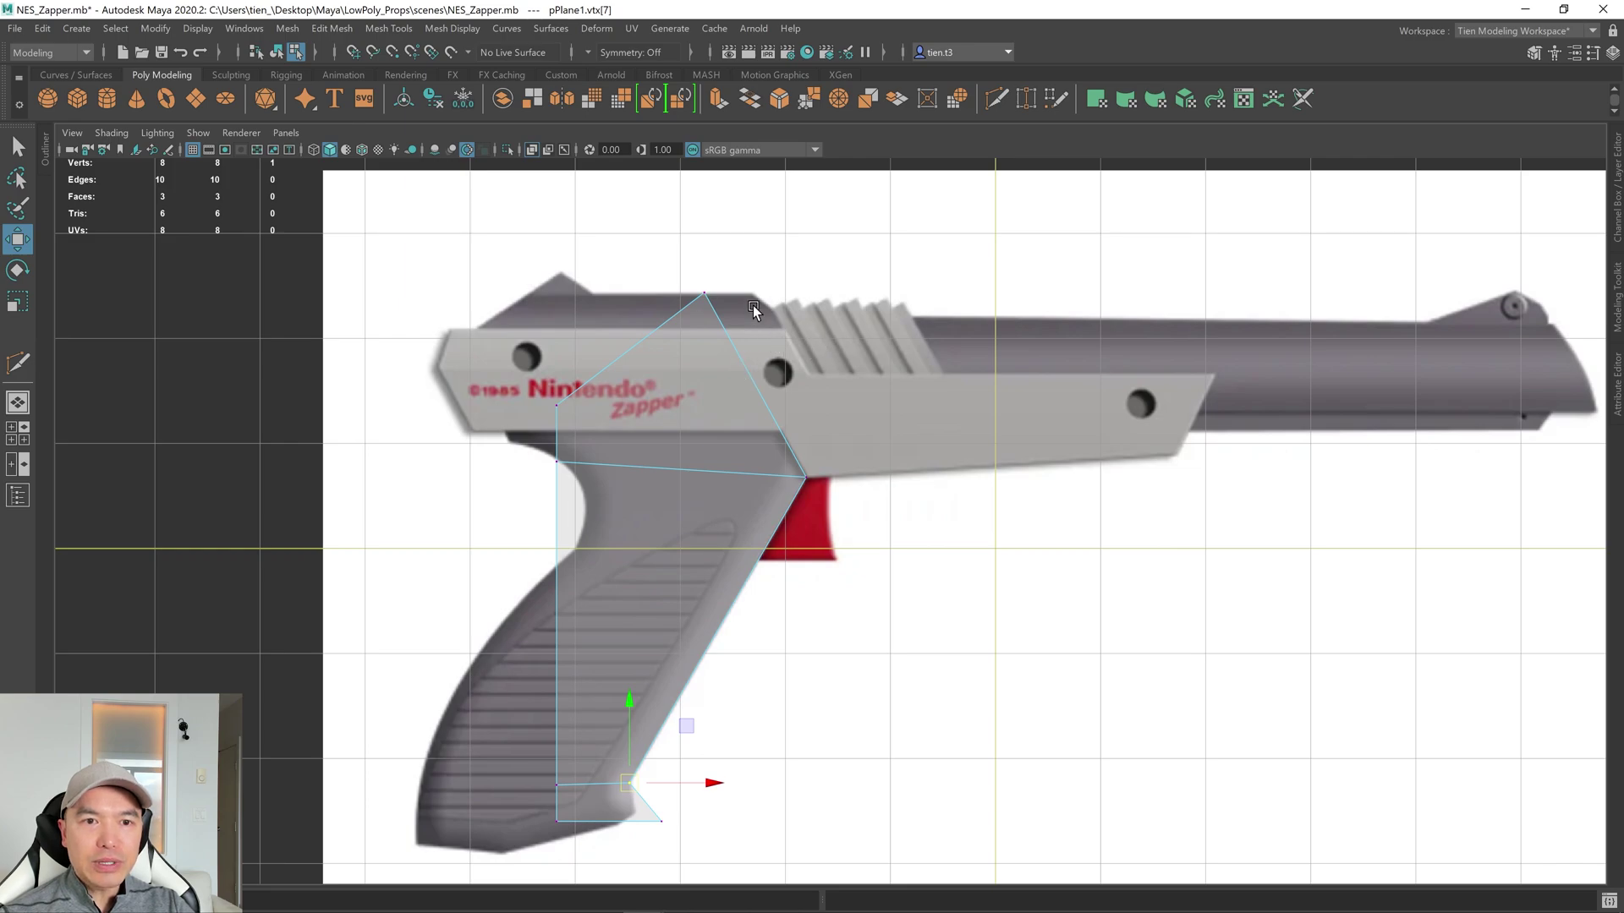
# Shift the top front vertex to the rear of the ribs and the trigger-corner vertex up into the body, keeping the grip's front slope.
pyautogui.click(705, 293)
pyautogui.moveTo(798, 294); pyautogui.dragTo(841, 283)
pyautogui.click(804, 477)
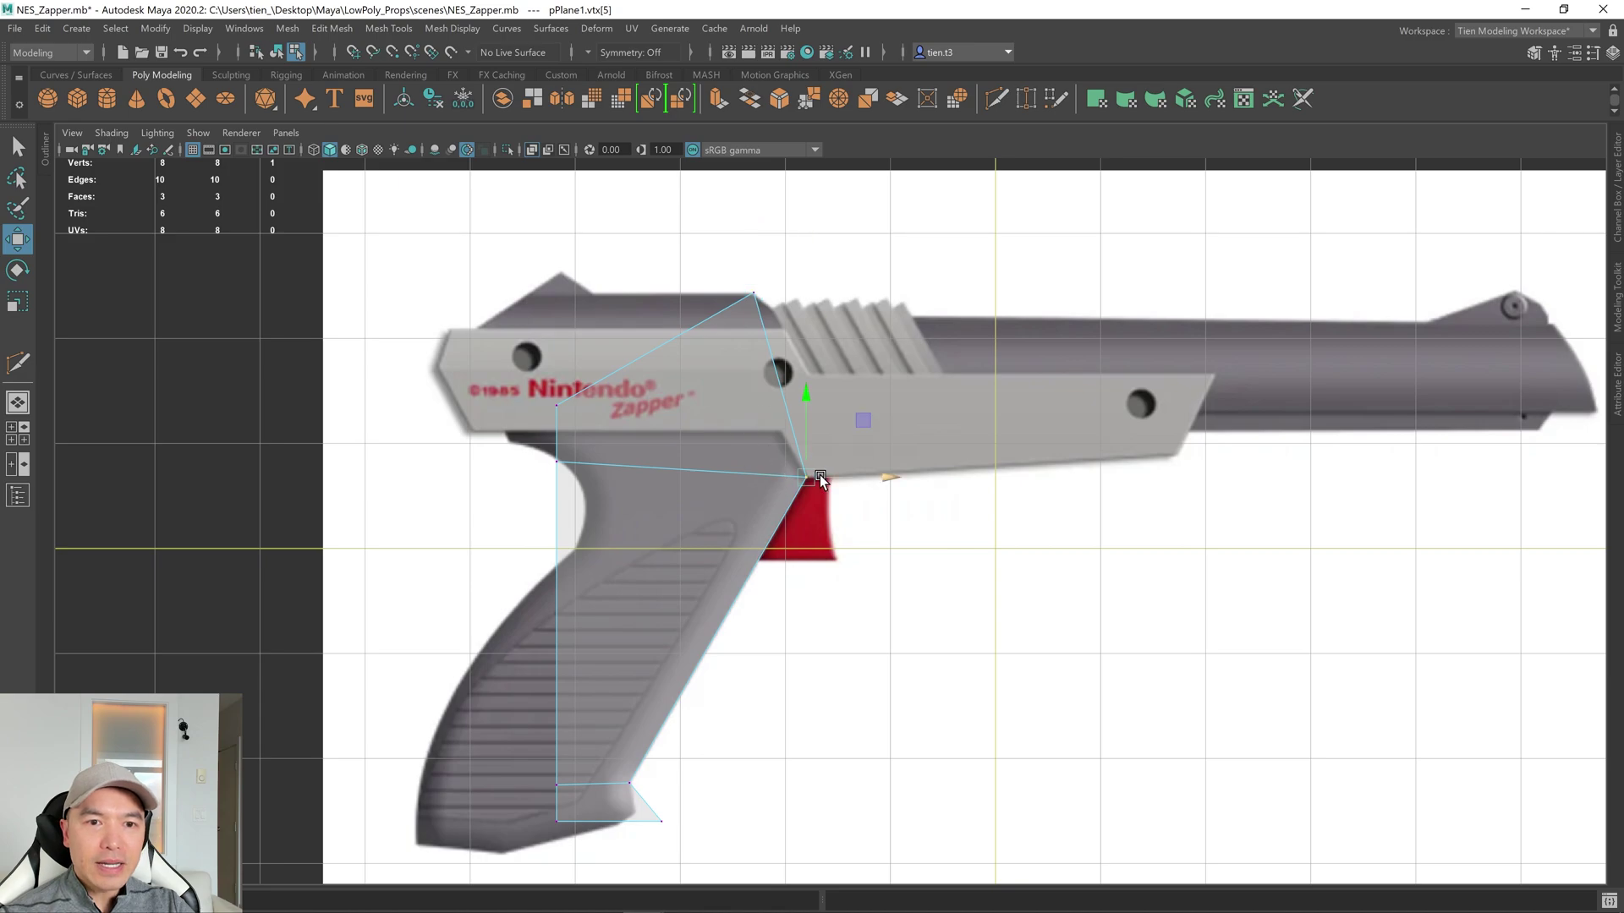
pyautogui.moveTo(805, 476); pyautogui.dragTo(827, 443)
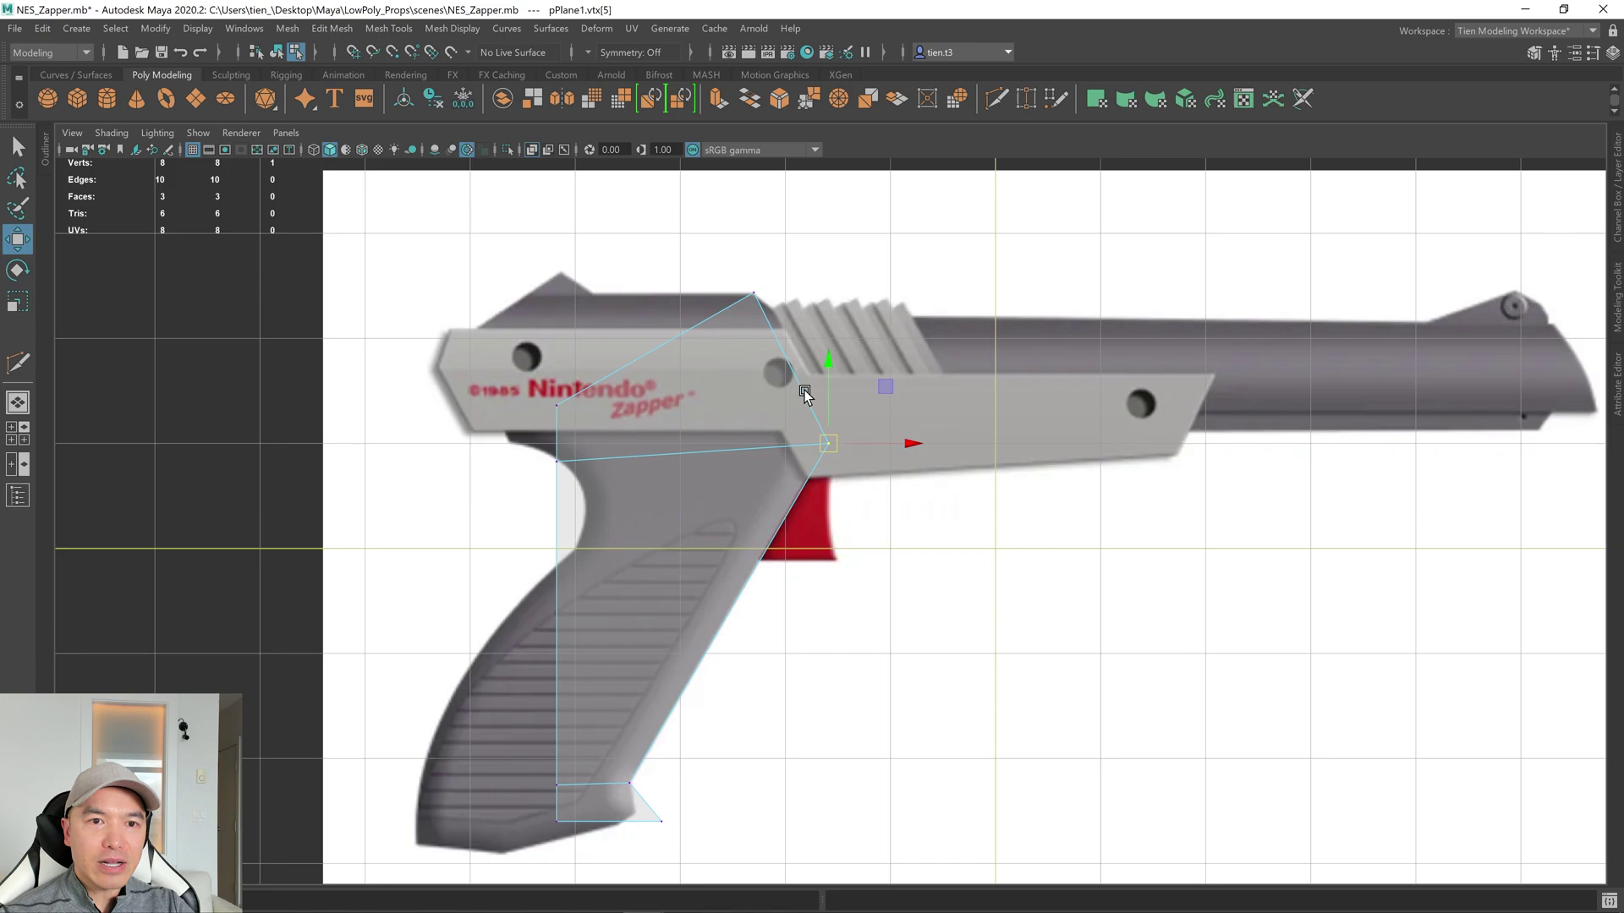
pyautogui.moveTo(825, 446); pyautogui.dragTo(825, 439)
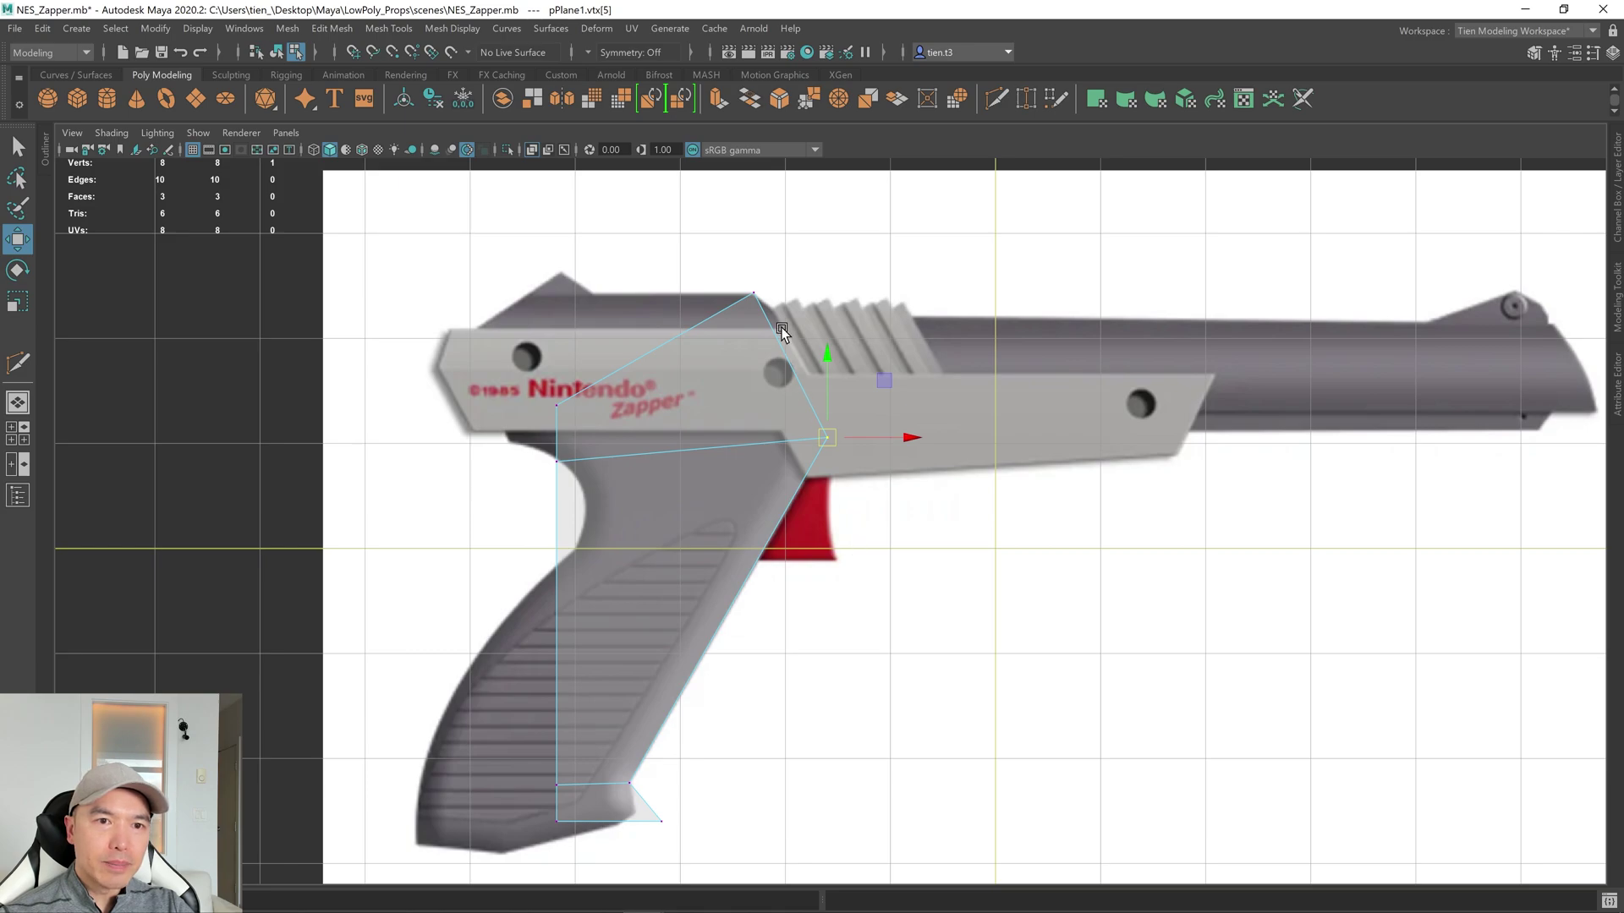
pyautogui.moveTo(726, 273); pyautogui.dragTo(846, 286)
pyautogui.moveTo(787, 406); pyautogui.dragTo(834, 426)
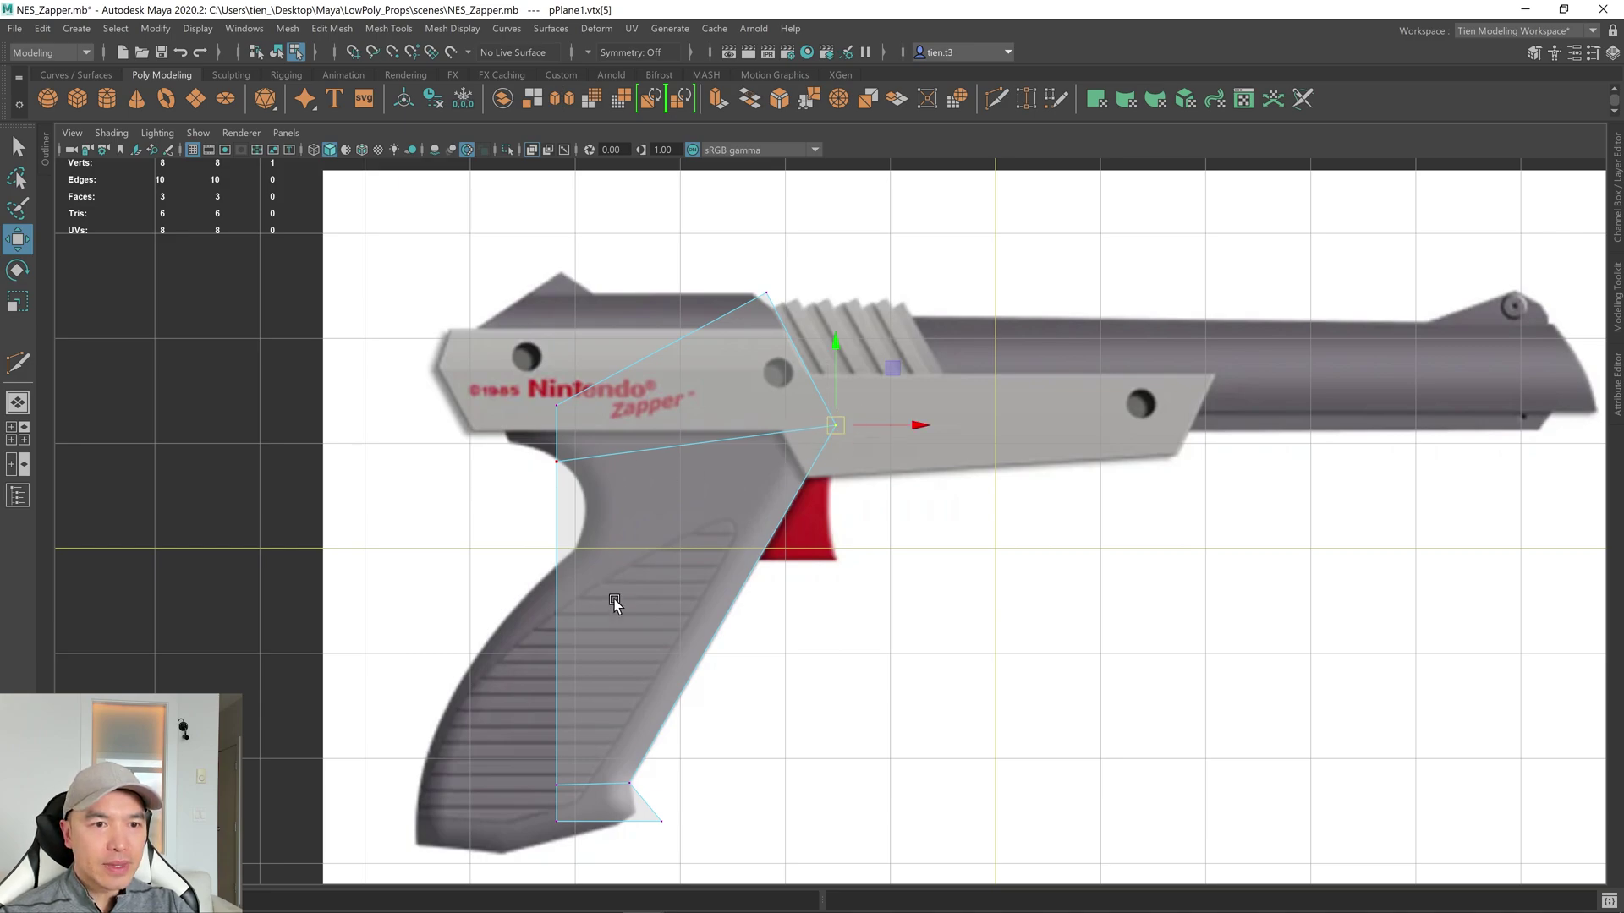
# Fit the remaining lower vertices to the grip's front heel, lowest point and bottom rear corner.
pyautogui.click(670, 843)
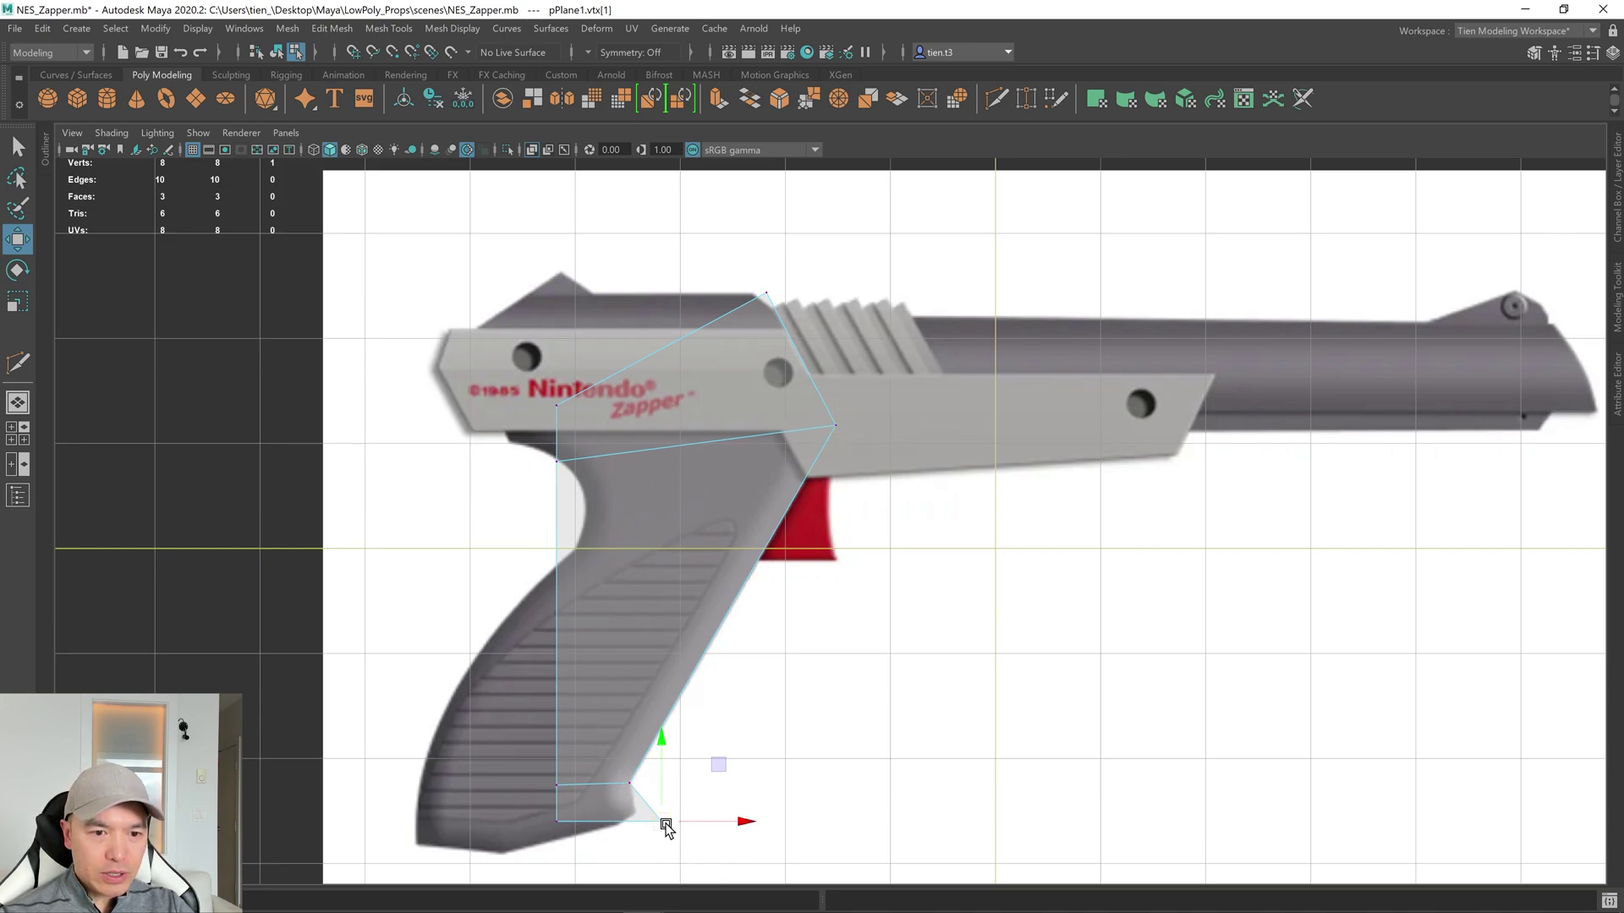
pyautogui.moveTo(663, 824); pyautogui.dragTo(504, 855)
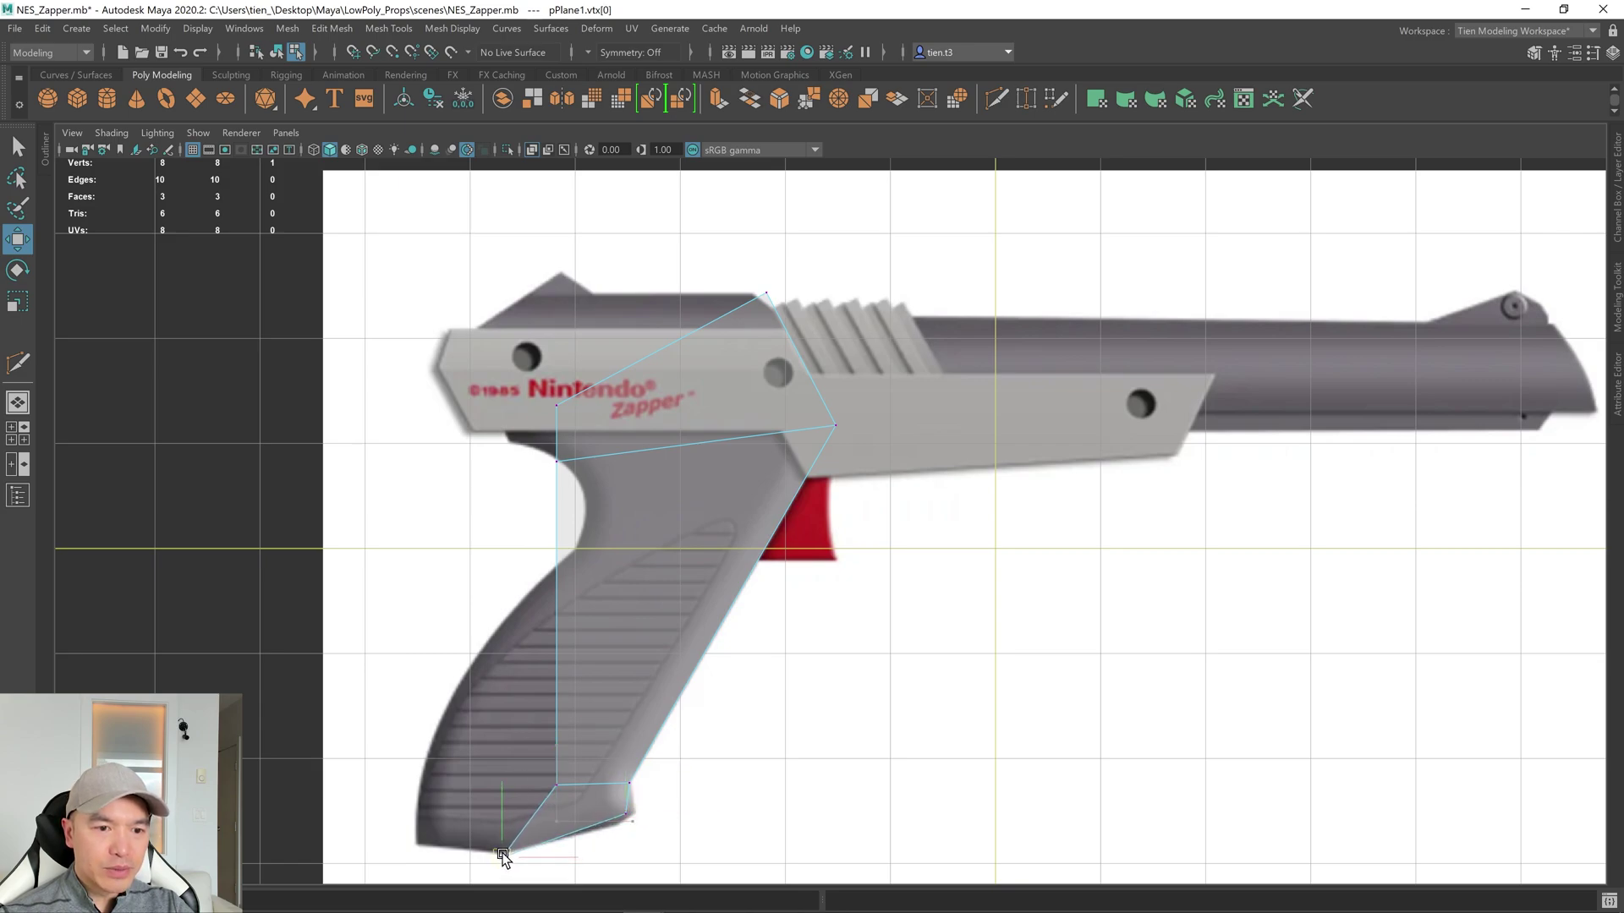
pyautogui.click(557, 785)
pyautogui.moveTo(557, 784); pyautogui.dragTo(420, 841)
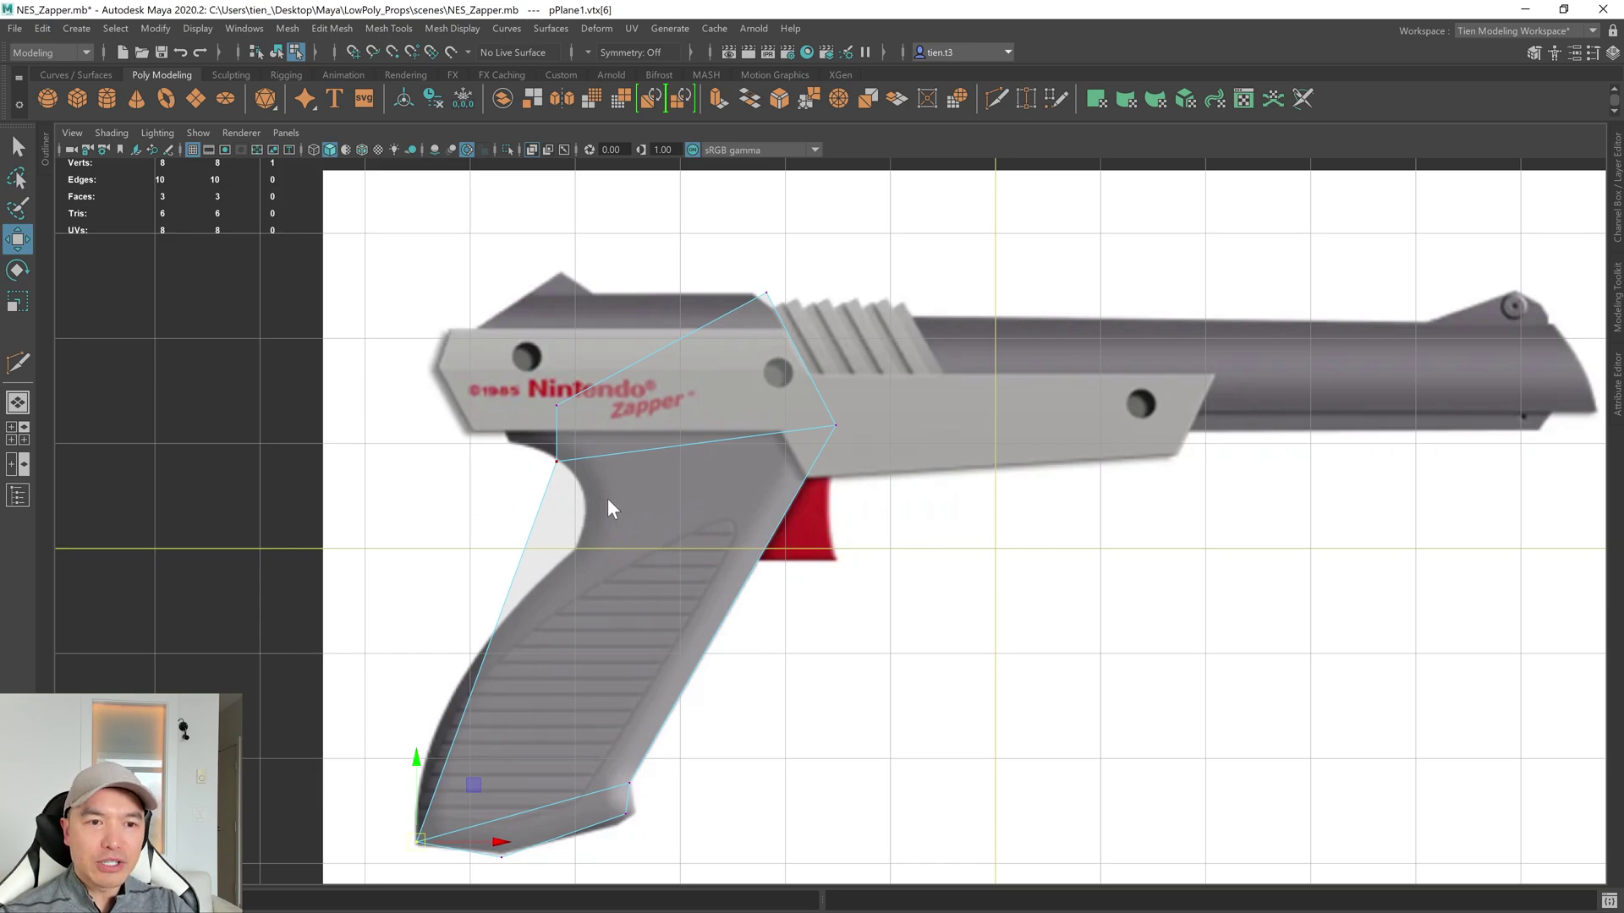
# Cut two more edge loops across the grip with Multi-Cut, one below the thumb curve and one near its middle.
pyautogui.keyDown('shift'); pyautogui.moveTo(608, 499); pyautogui.dragTo(457, 499, button='right'); pyautogui.keyUp('shift')
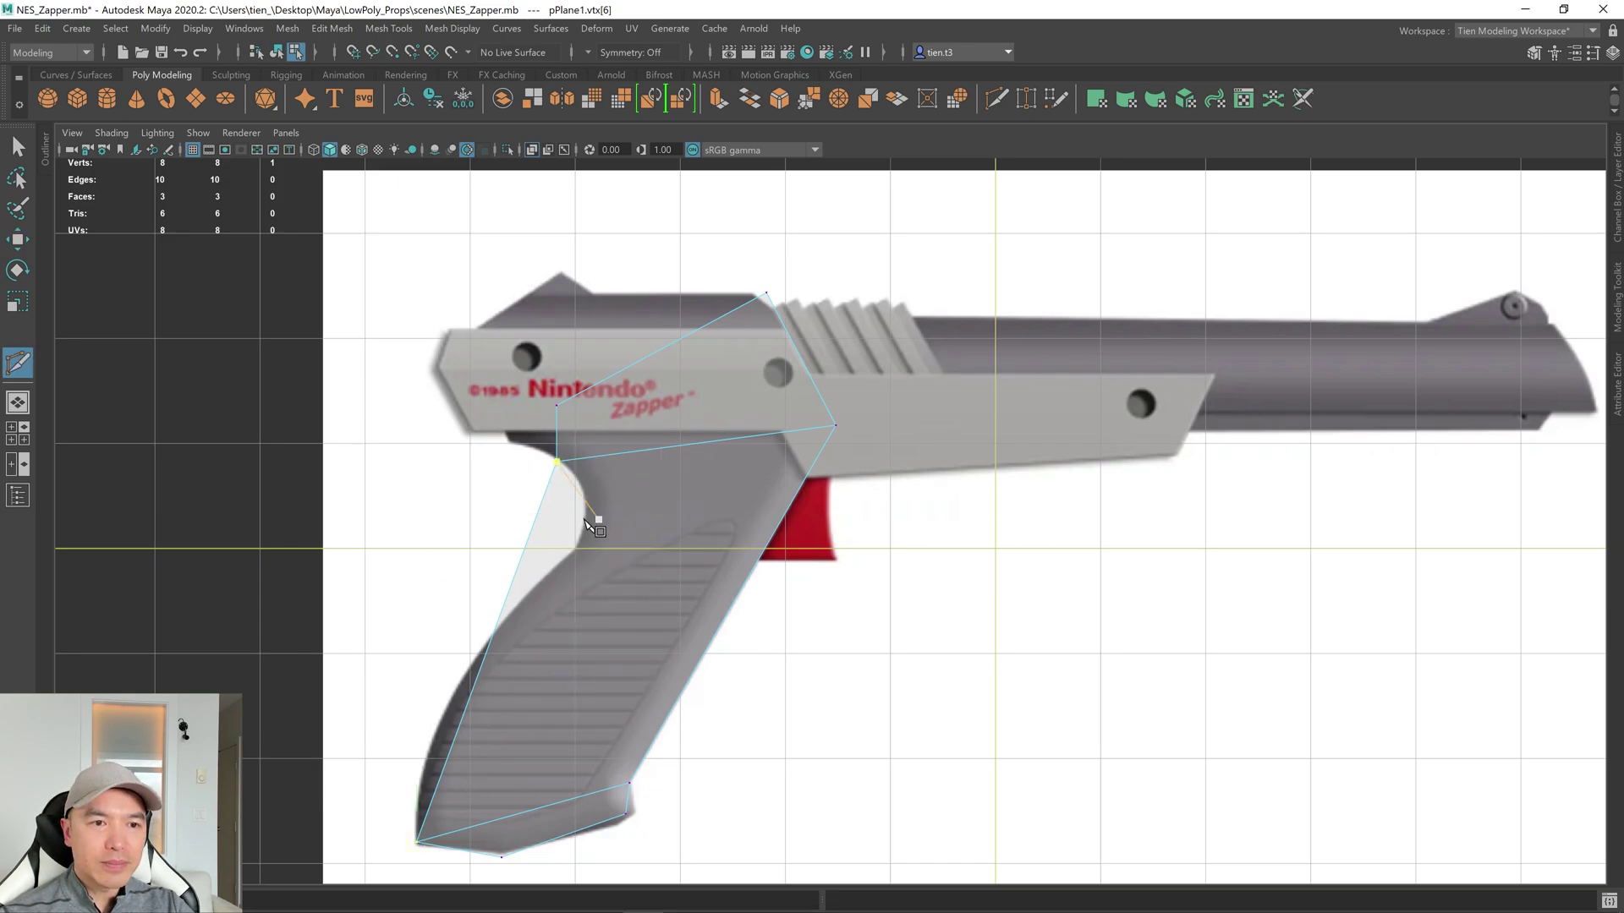
pyautogui.keyDown('ctrl'); pyautogui.click(525, 561); pyautogui.keyUp('ctrl')
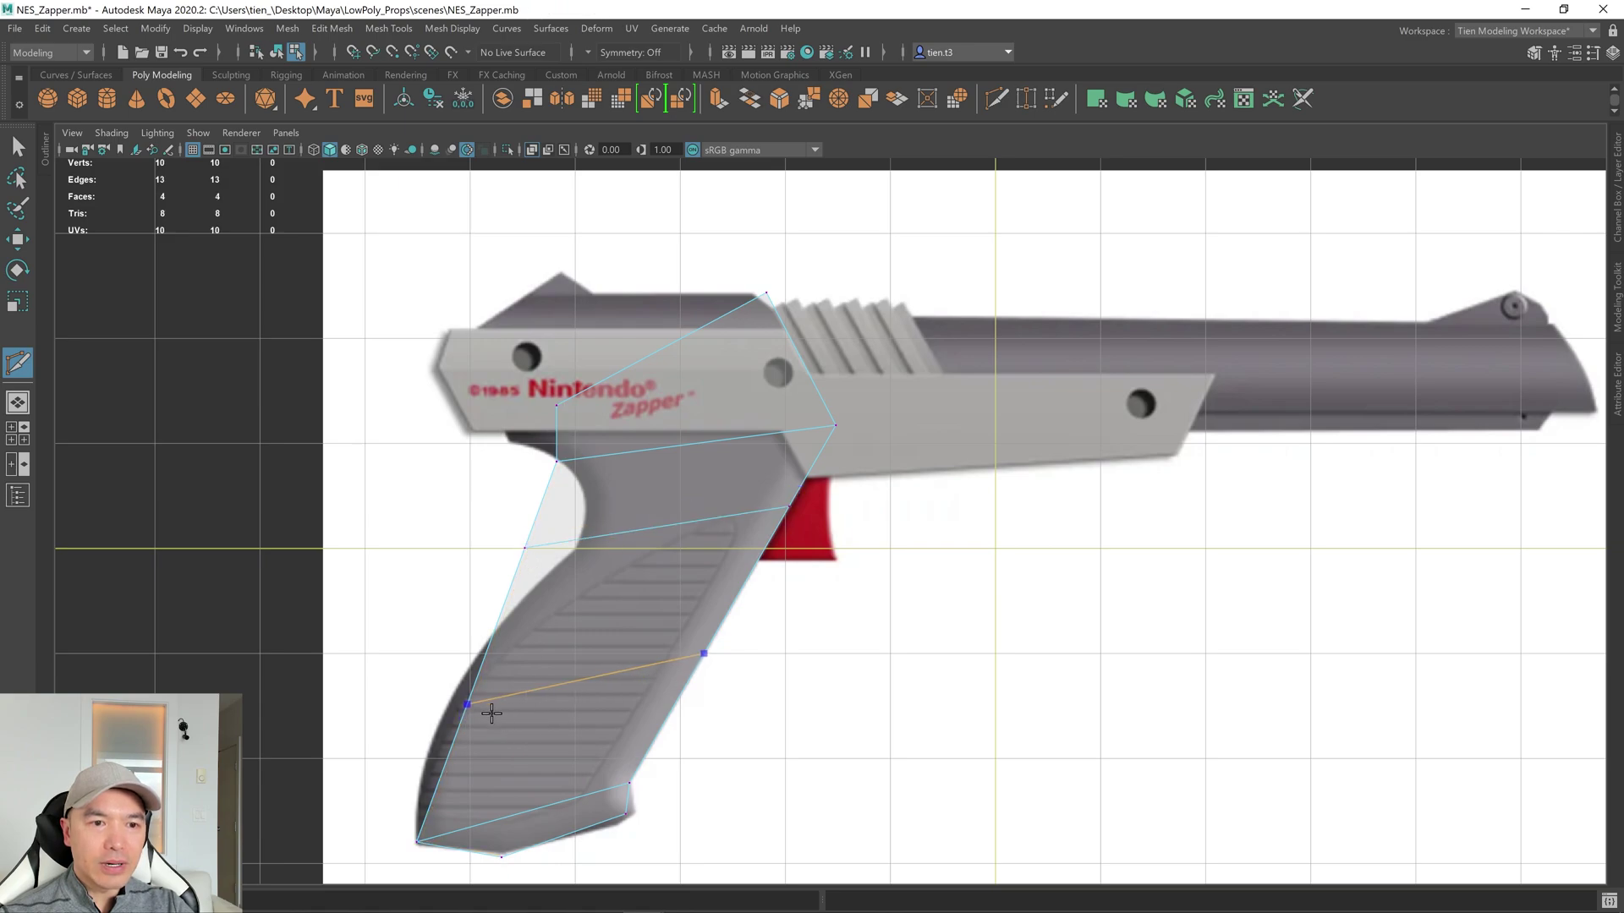
pyautogui.keyDown('ctrl'); pyautogui.click(476, 699); pyautogui.keyUp('ctrl')
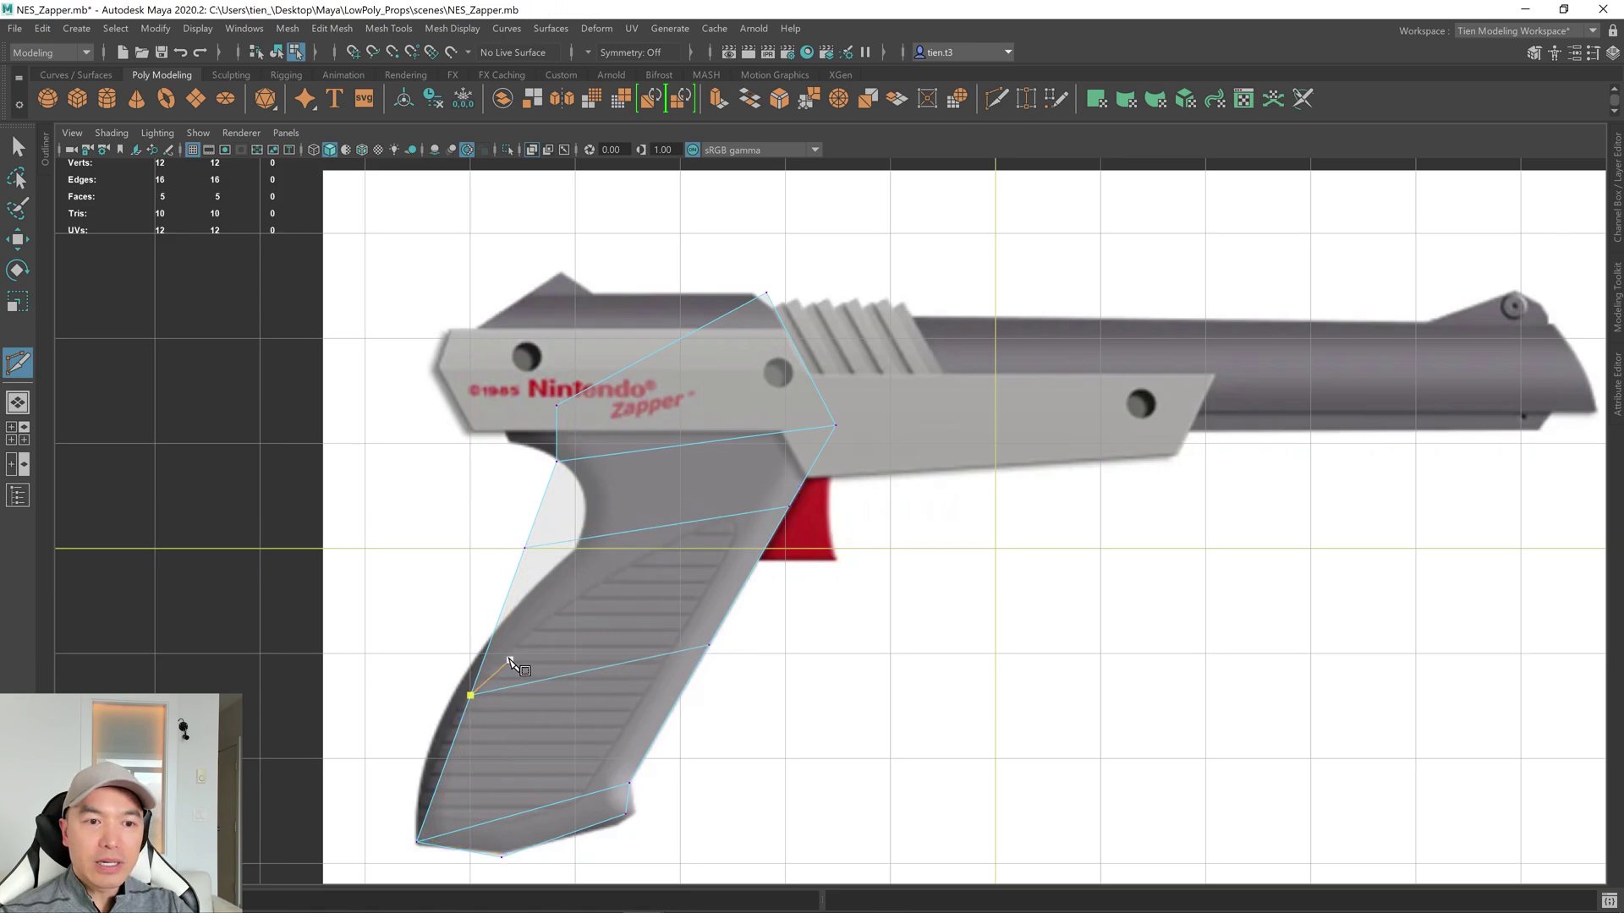
pyautogui.press('q')
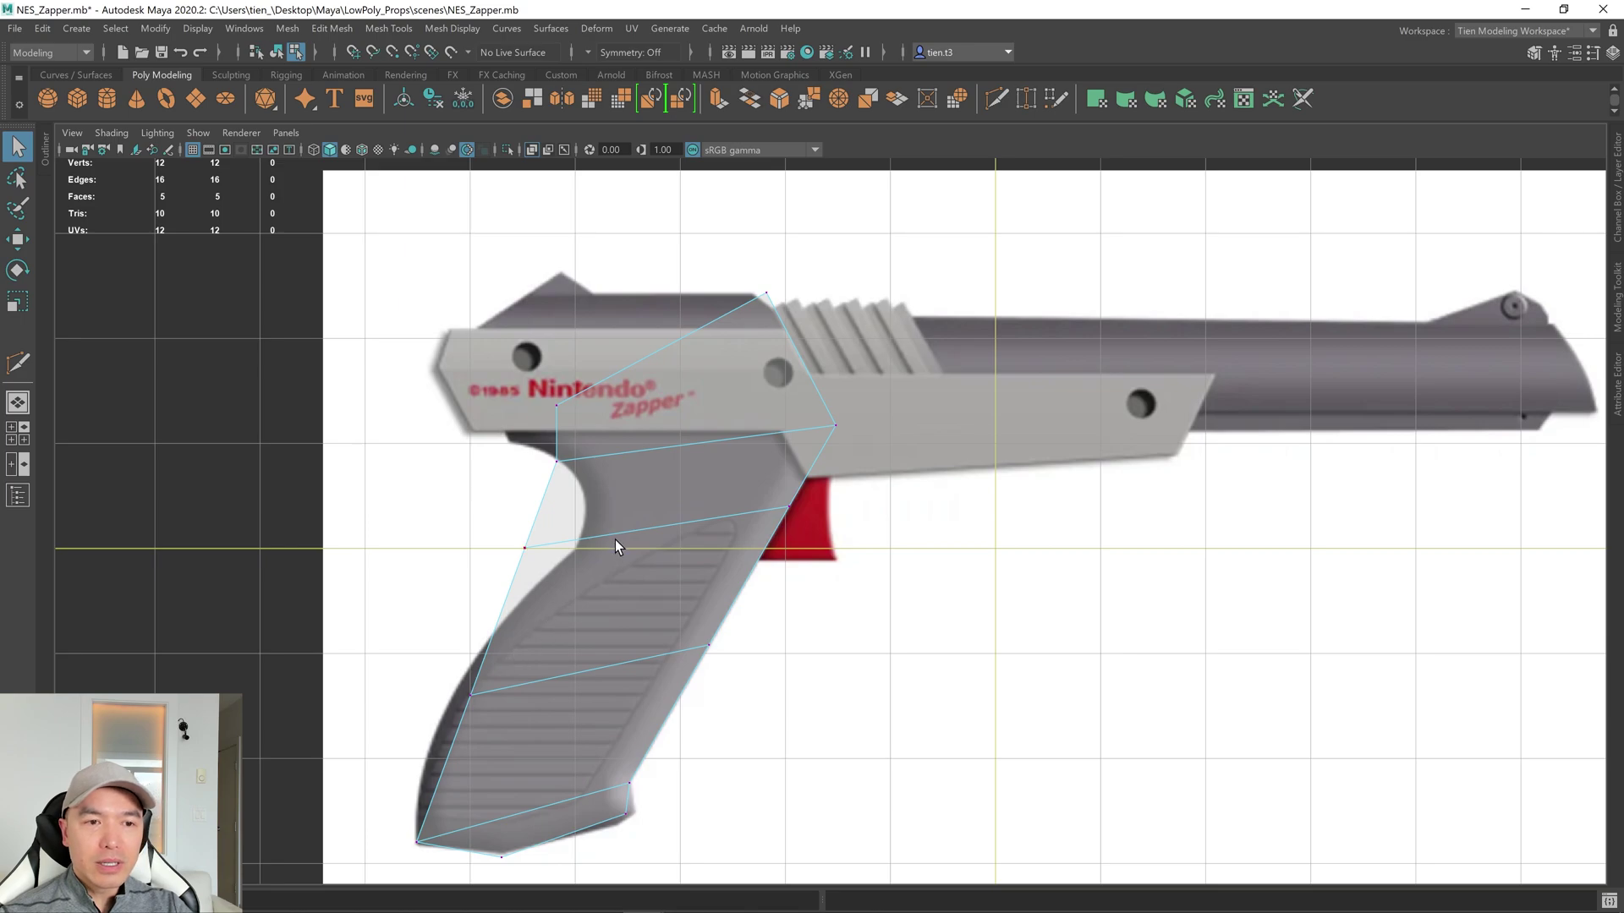
# Move the rear vertices of the two new grip loops onto the back contour of the grip.
pyautogui.moveTo(615, 546); pyautogui.dragTo(475, 461, button='right')
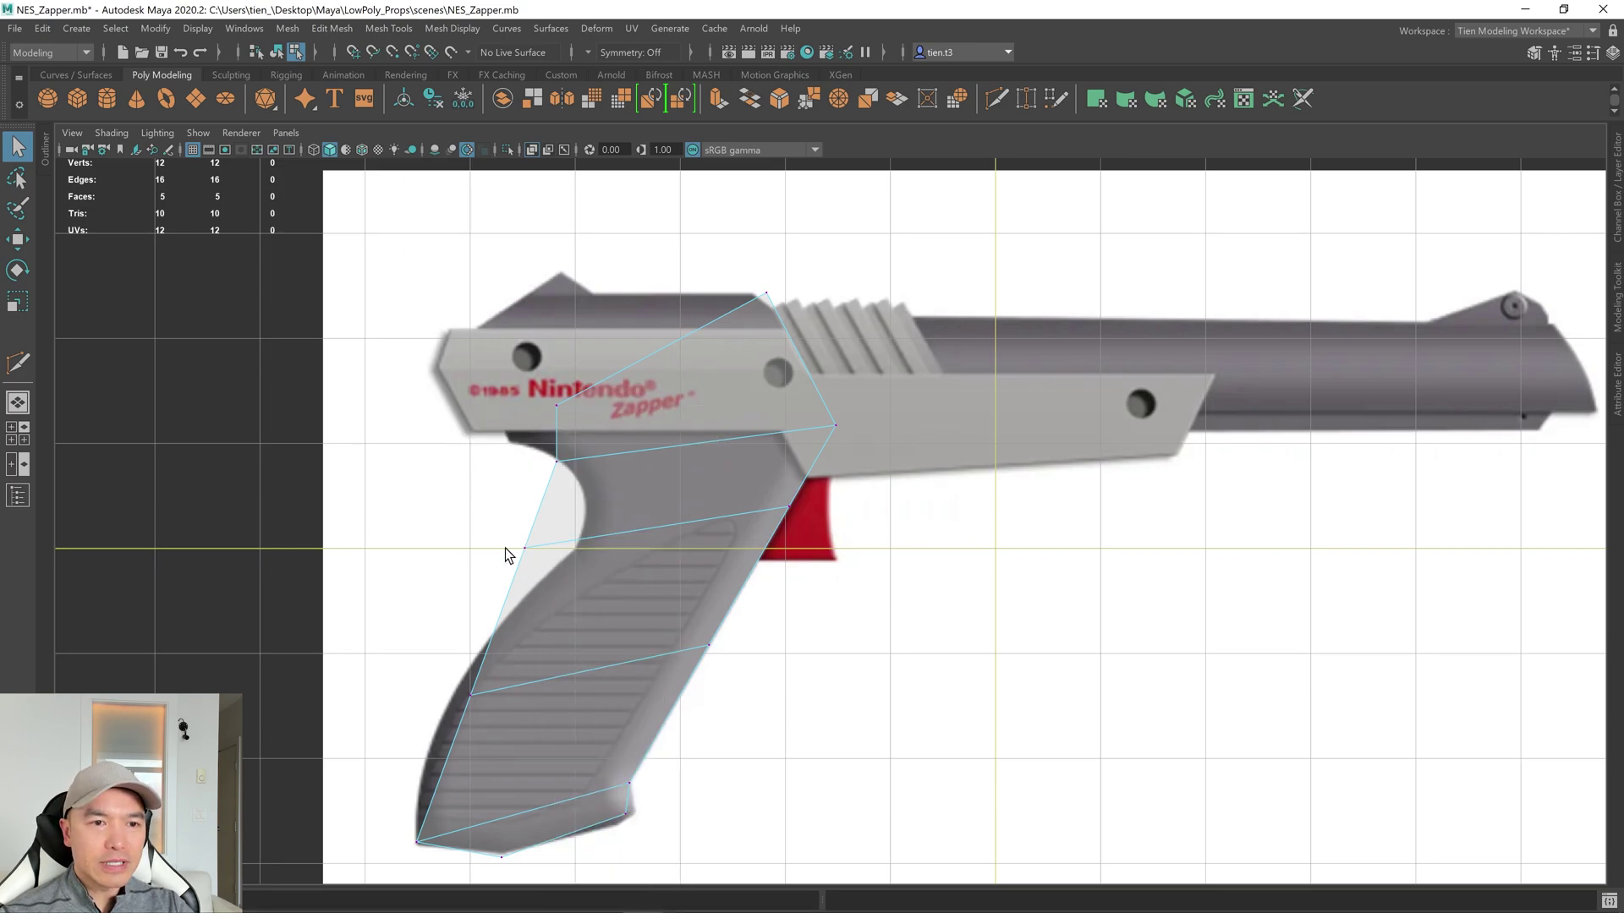
pyautogui.moveTo(504, 546); pyautogui.dragTo(572, 550)
pyautogui.press('w')
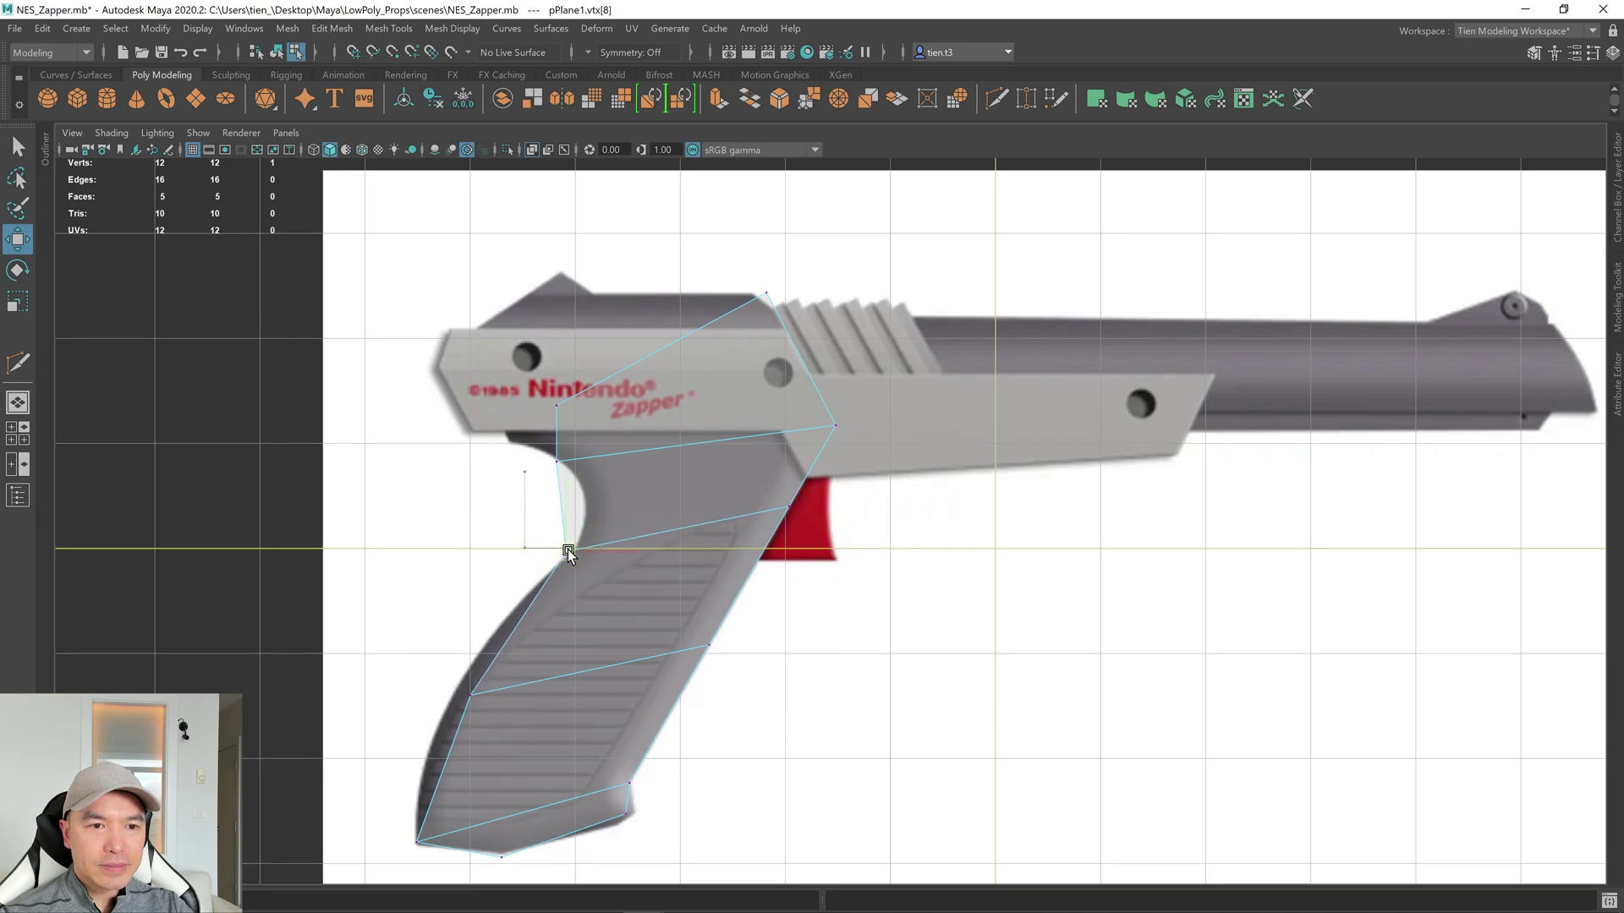
pyautogui.click(470, 694)
pyautogui.moveTo(469, 693); pyautogui.dragTo(452, 674)
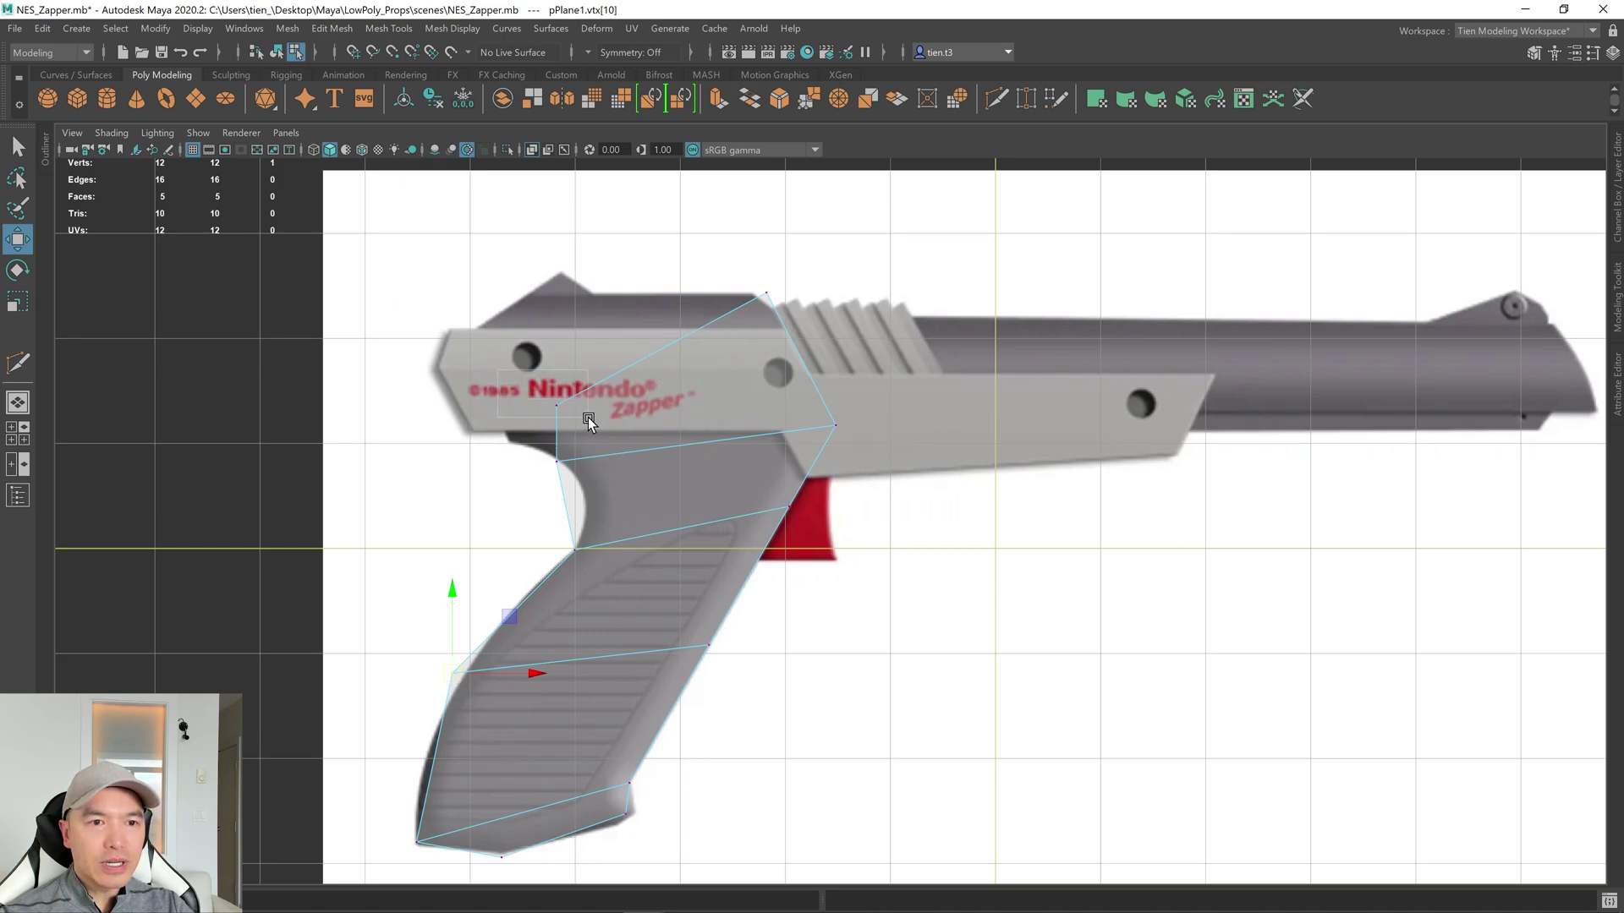
# Move the grip mesh's upper rear vertex up to the body's top edge and flatten it level with the top front vertex.
pyautogui.moveTo(556, 406); pyautogui.dragTo(519, 288)
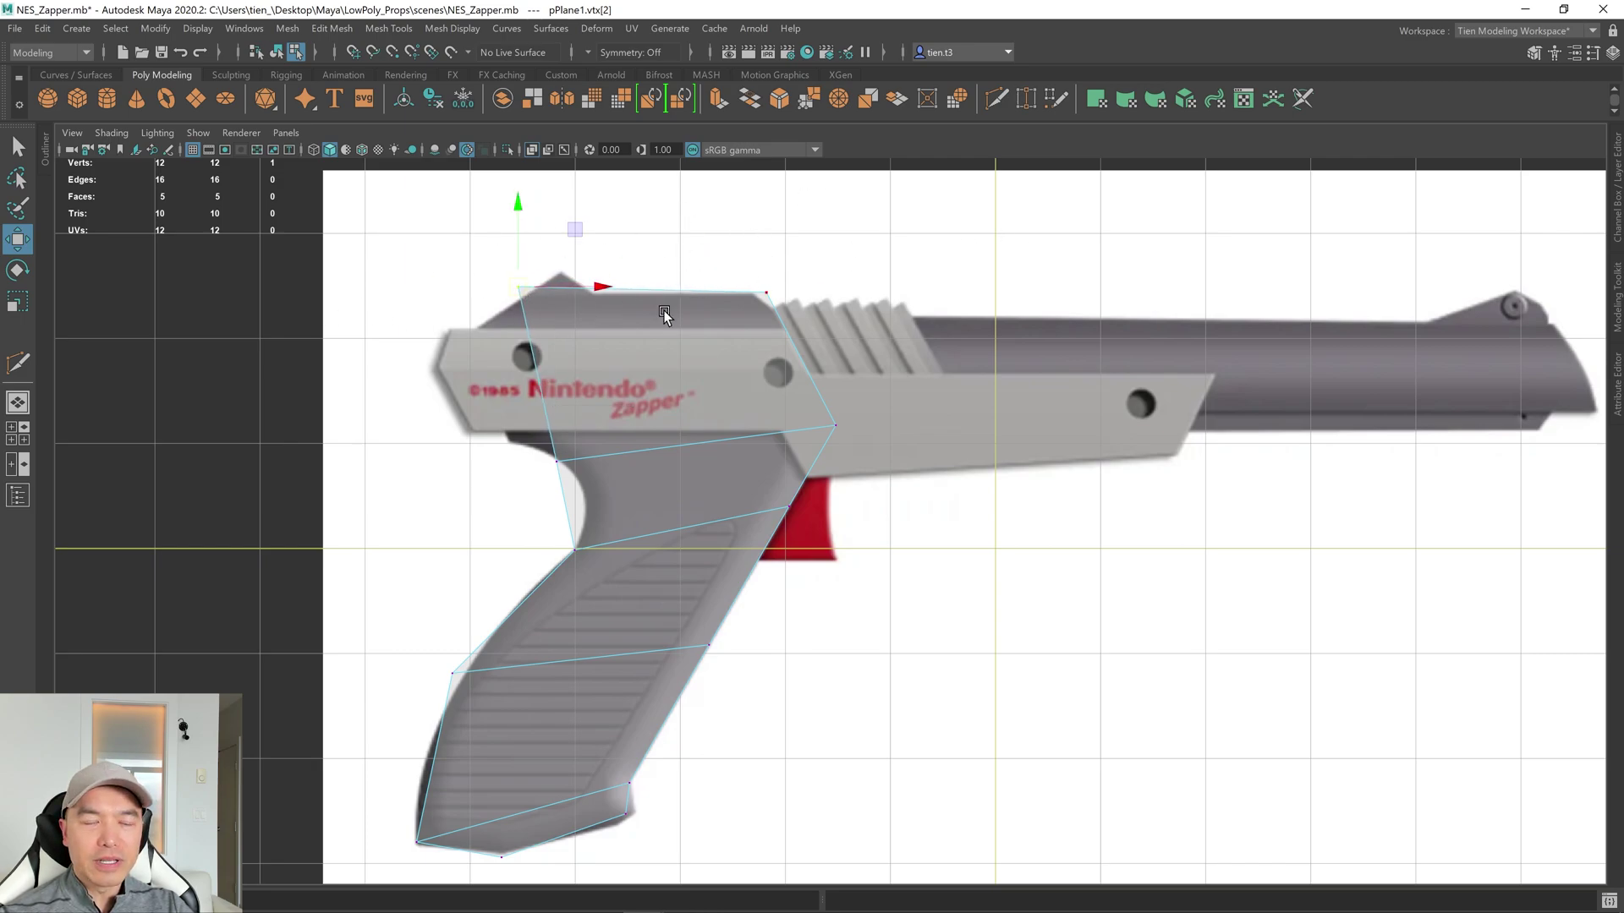
pyautogui.moveTo(522, 290)
pyautogui.mouseDown()
pyautogui.moveTo(534, 283)
pyautogui.moveTo(526, 298)
pyautogui.mouseUp()
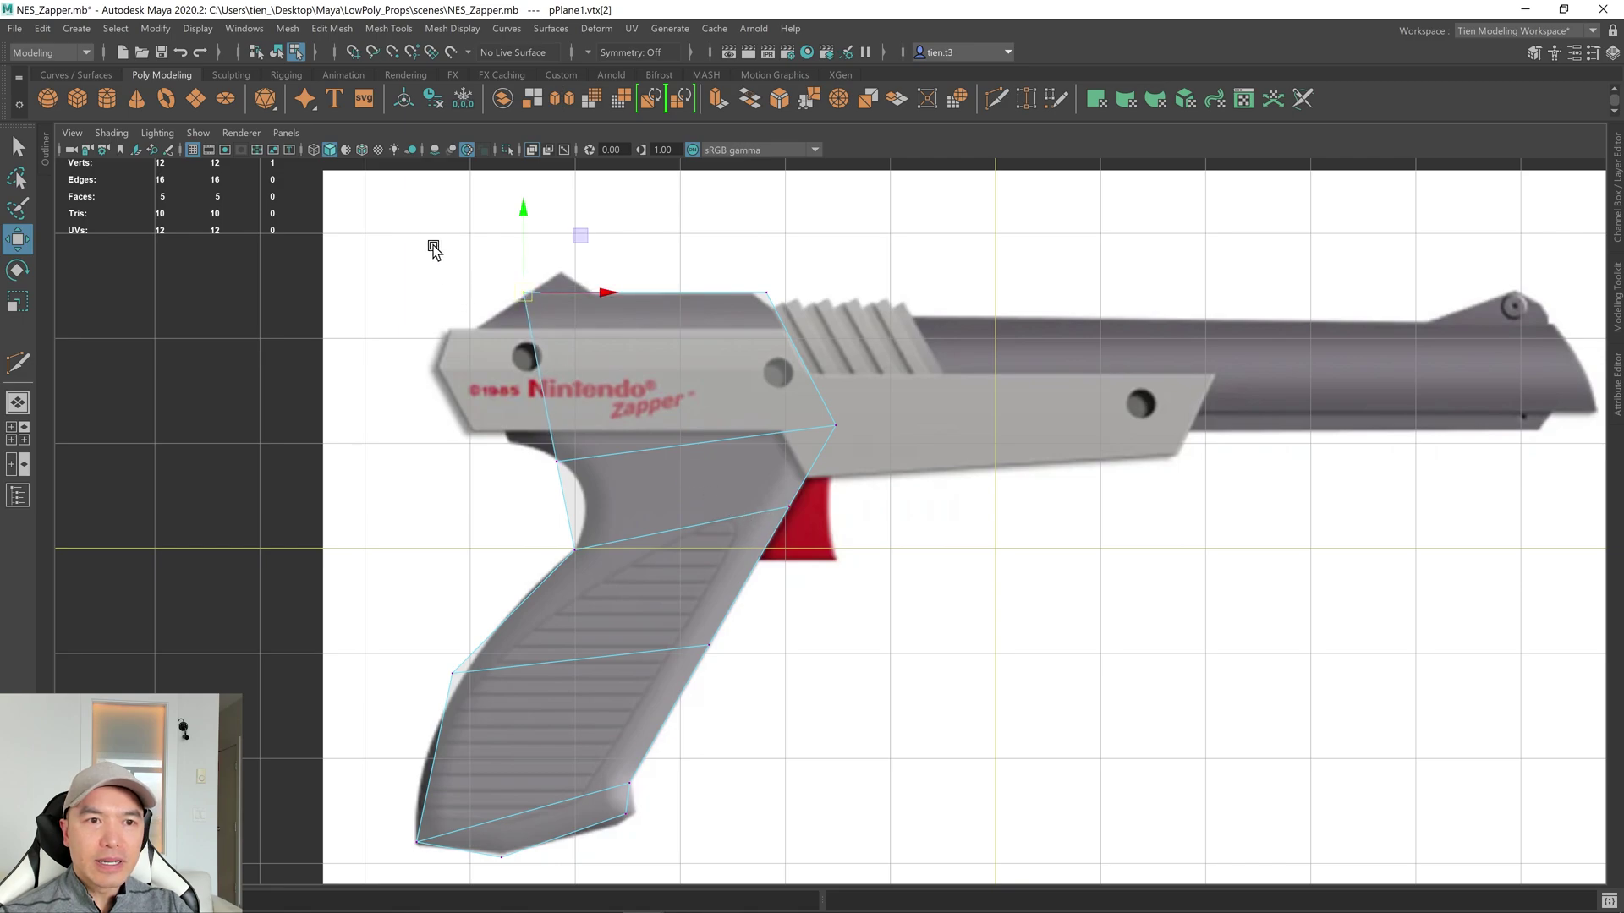
pyautogui.moveTo(428, 245); pyautogui.dragTo(844, 318)
pyautogui.press('r')
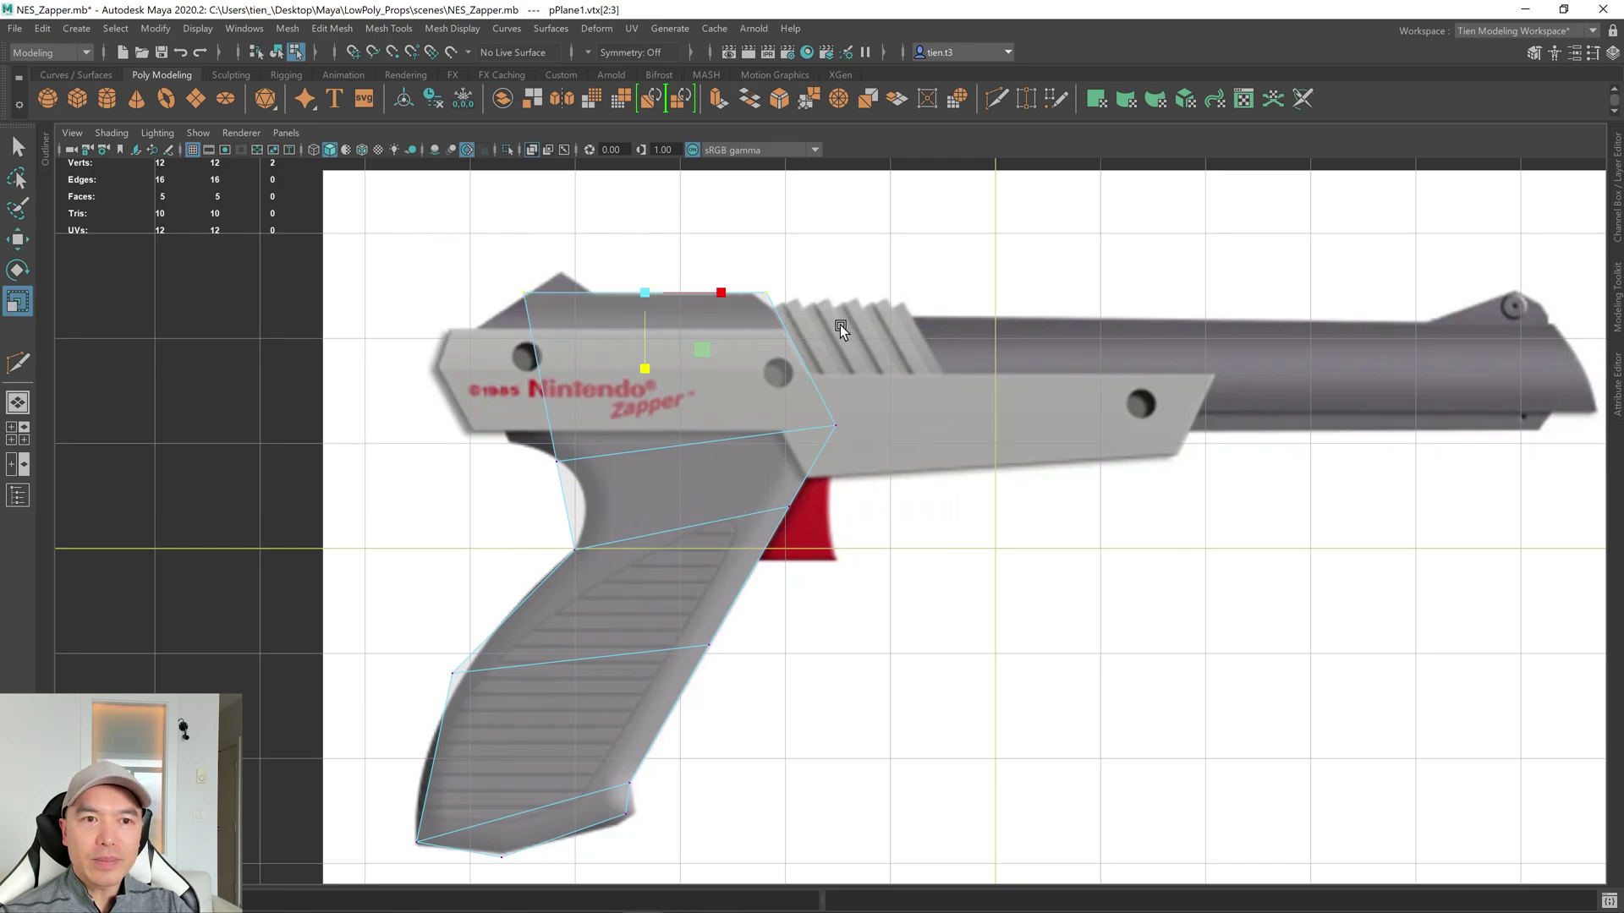
pyautogui.moveTo(644, 368); pyautogui.dragTo(639, 267)
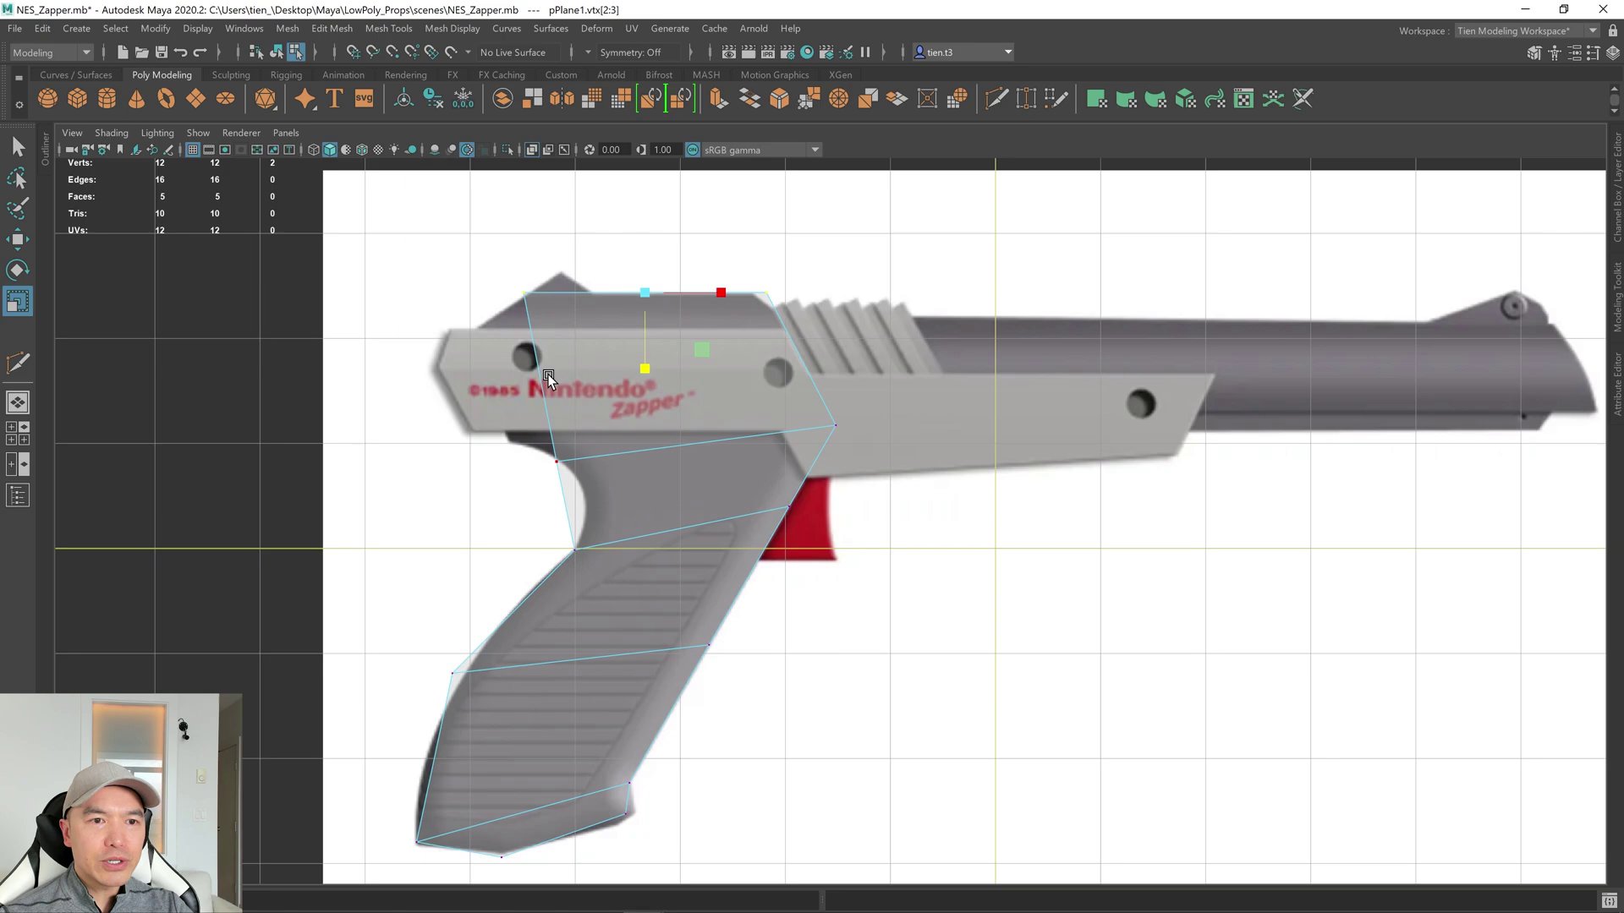
# Extrude the mesh's upper rear edge horizontally toward the back end of the gun body.
pyautogui.moveTo(581, 372); pyautogui.dragTo(587, 284, button='right')
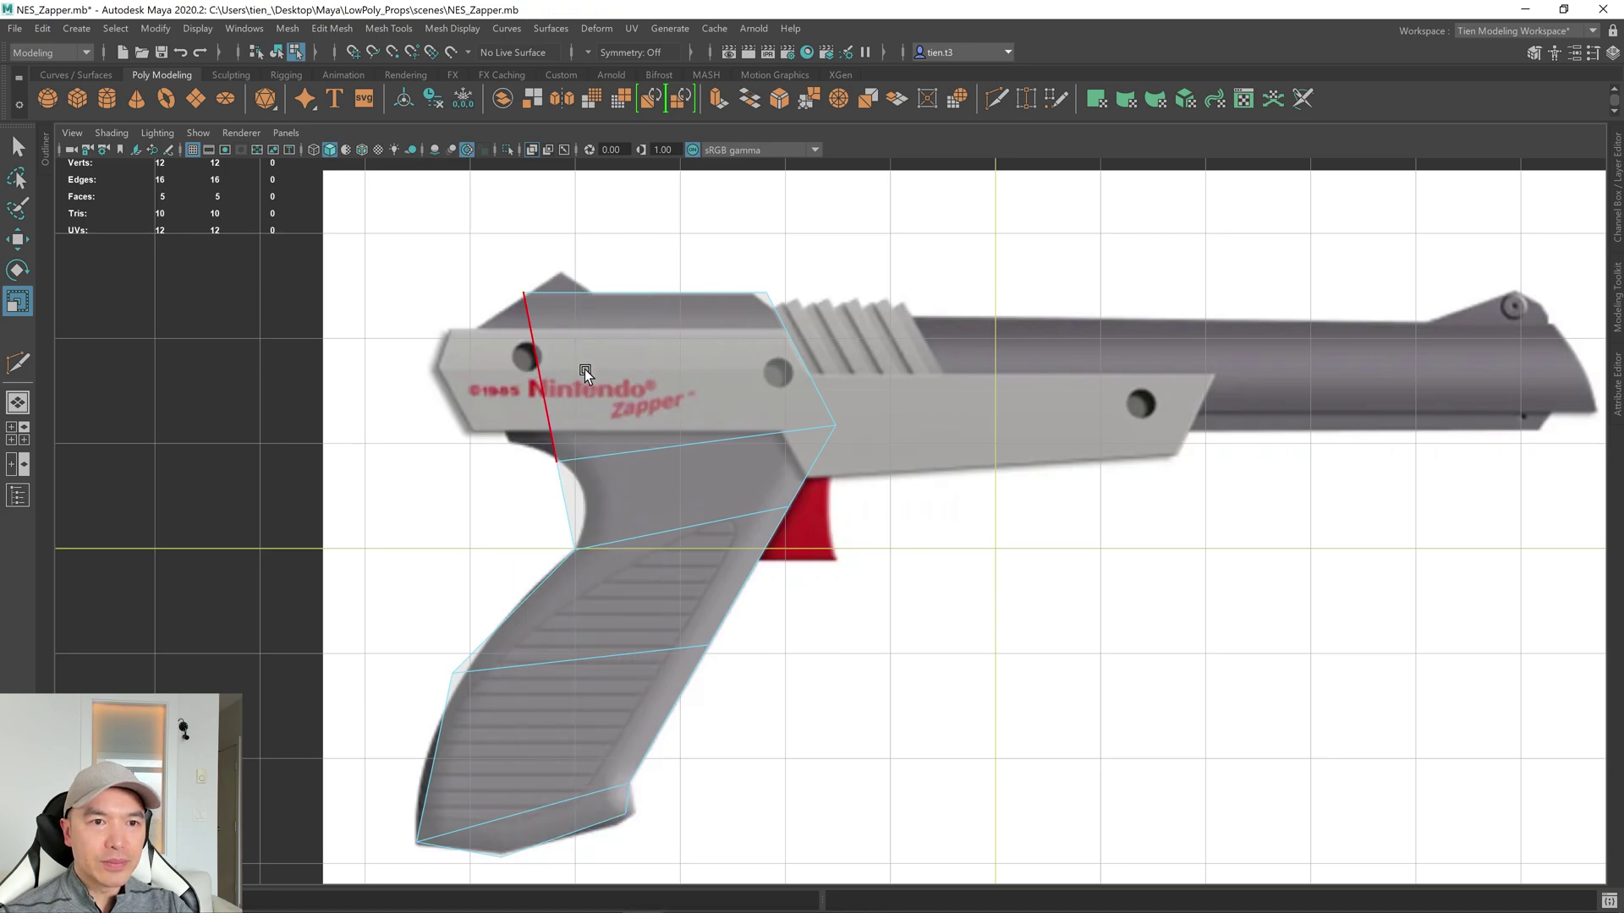
pyautogui.click(539, 385)
pyautogui.press('w')
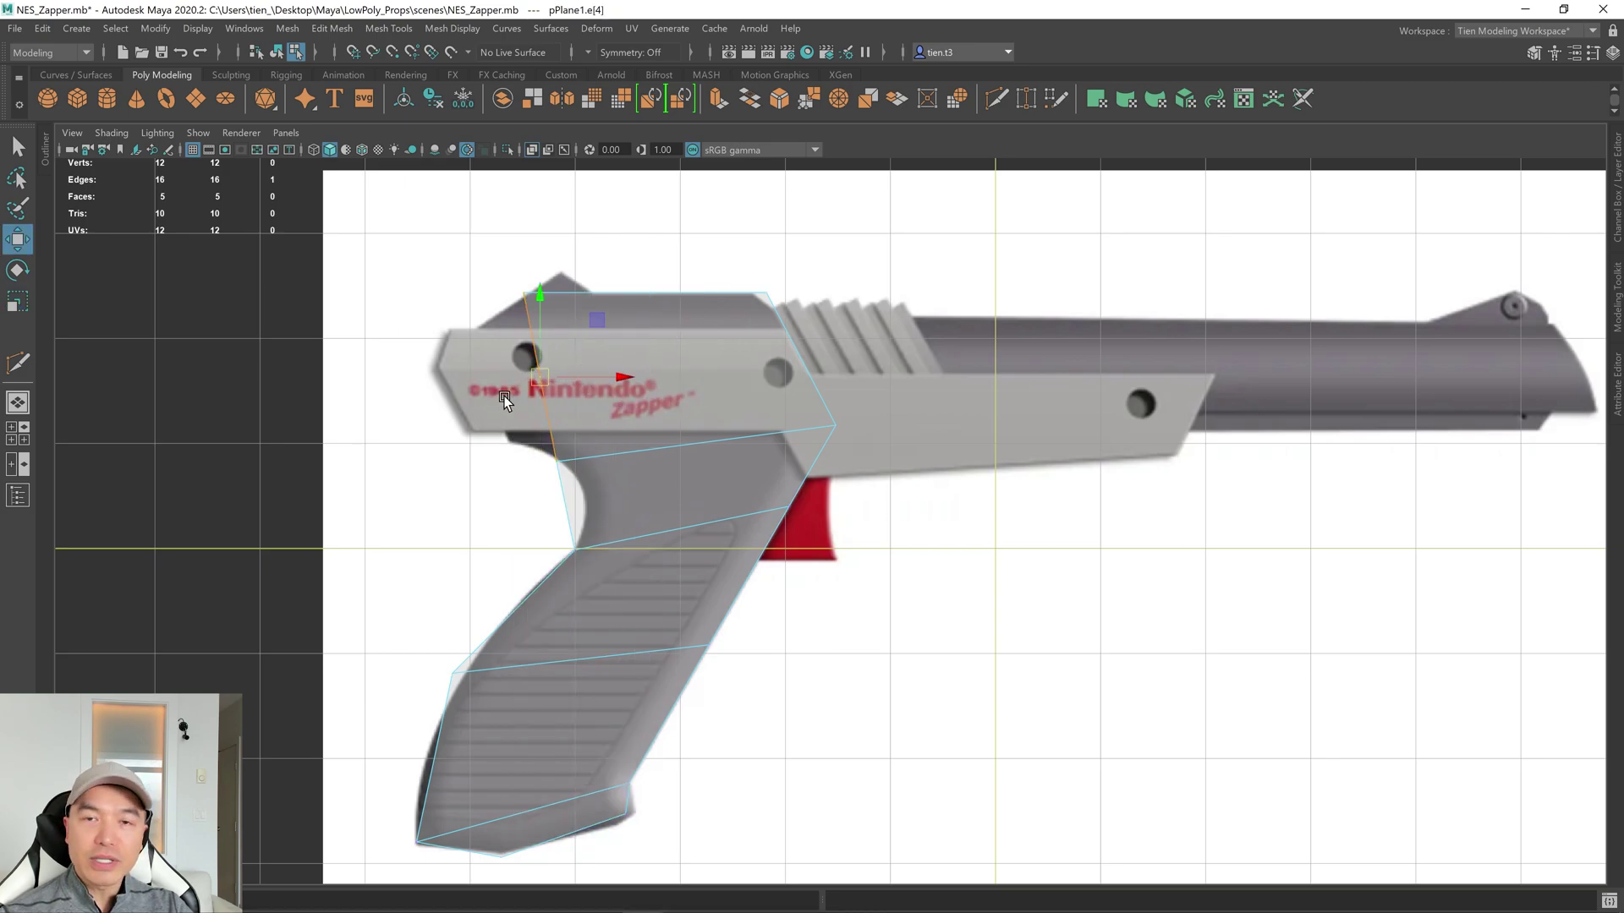
pyautogui.moveTo(542, 378)
pyautogui.keyDown('shift'); pyautogui.mouseDown()
pyautogui.moveTo(636, 378)
pyautogui.moveTo(562, 372)
pyautogui.mouseUp(); pyautogui.keyUp('shift')
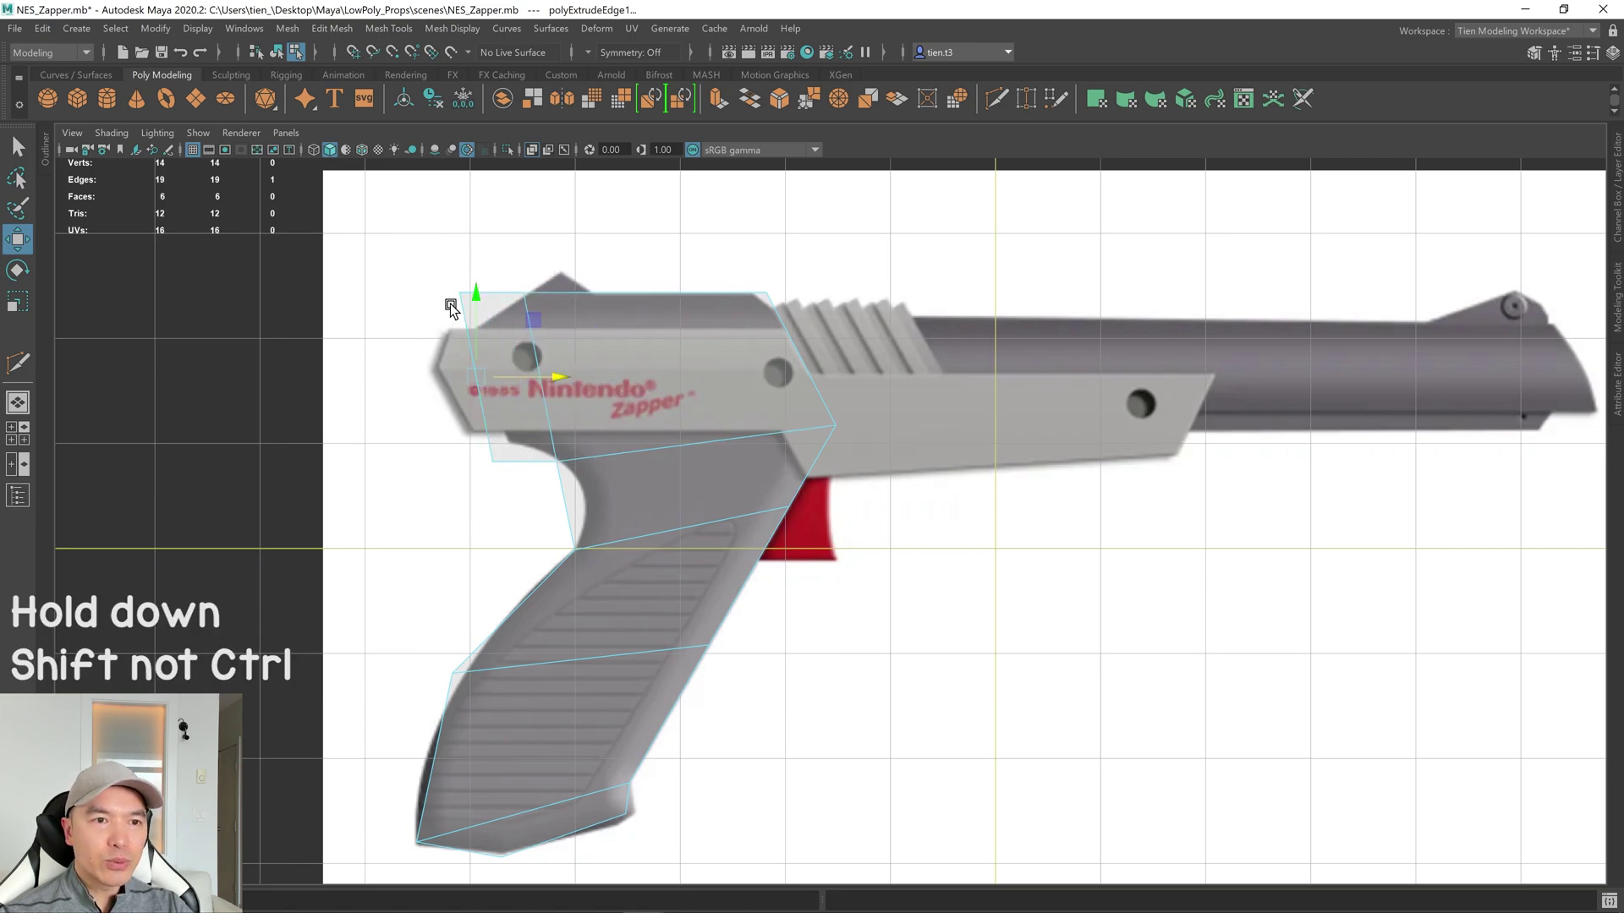
# Fit the two extruded vertices to the upper and lower corners of the gun body's rear end.
pyautogui.moveTo(450, 302); pyautogui.dragTo(265, 297, button='right')
pyautogui.moveTo(388, 225); pyautogui.dragTo(458, 324)
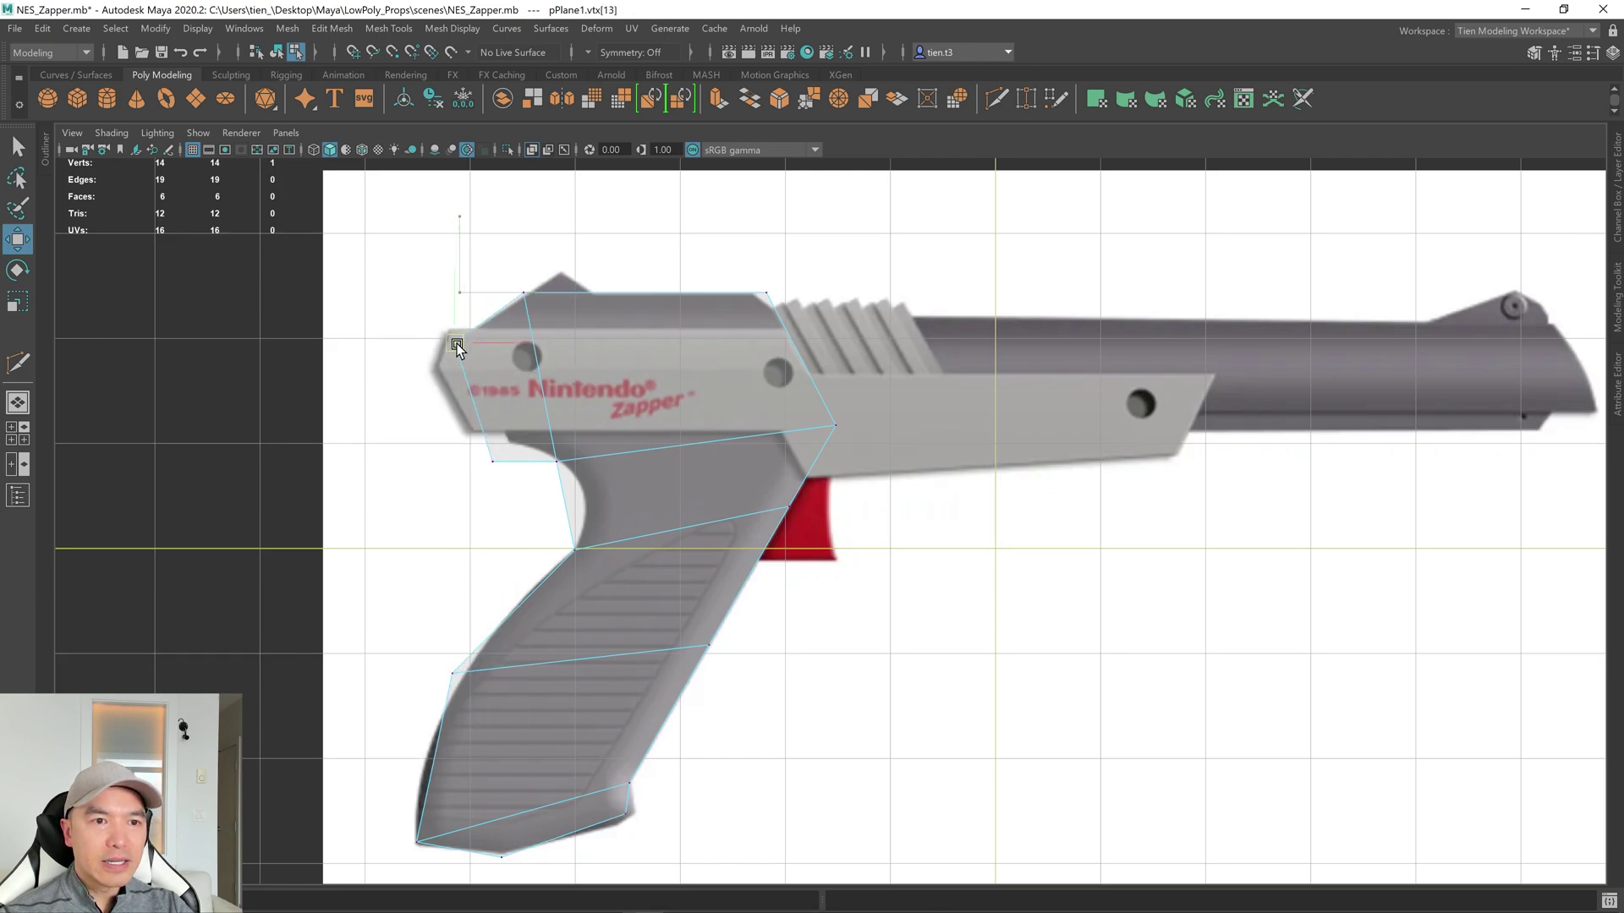
pyautogui.moveTo(456, 347); pyautogui.dragTo(455, 345, button='middle')
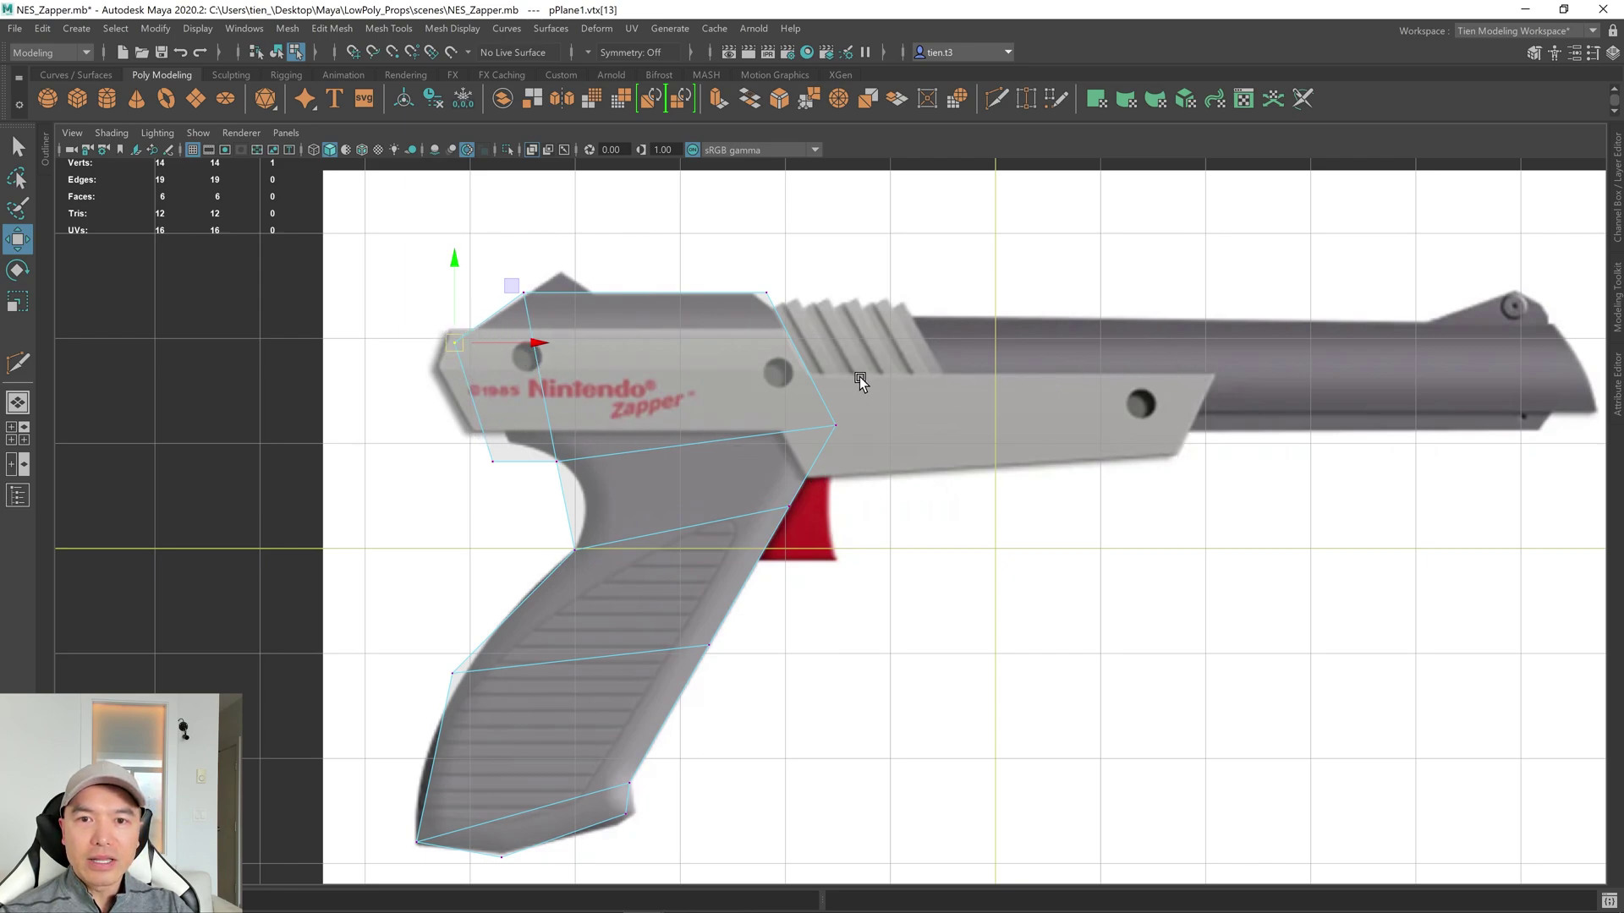
pyautogui.click(510, 478)
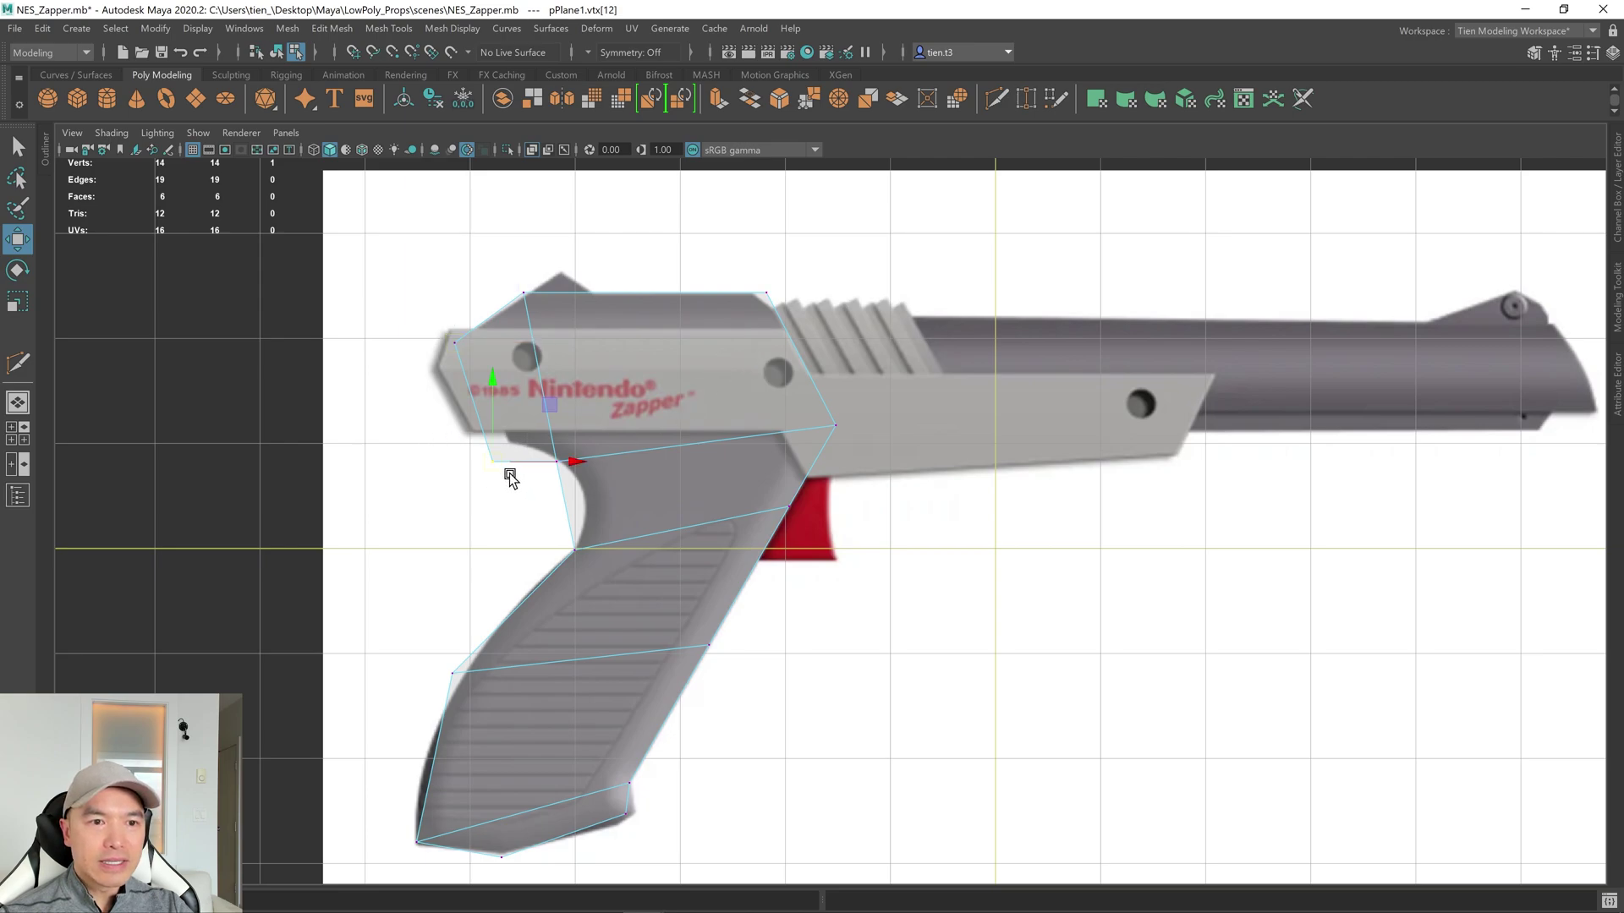
pyautogui.moveTo(495, 463); pyautogui.dragTo(475, 420)
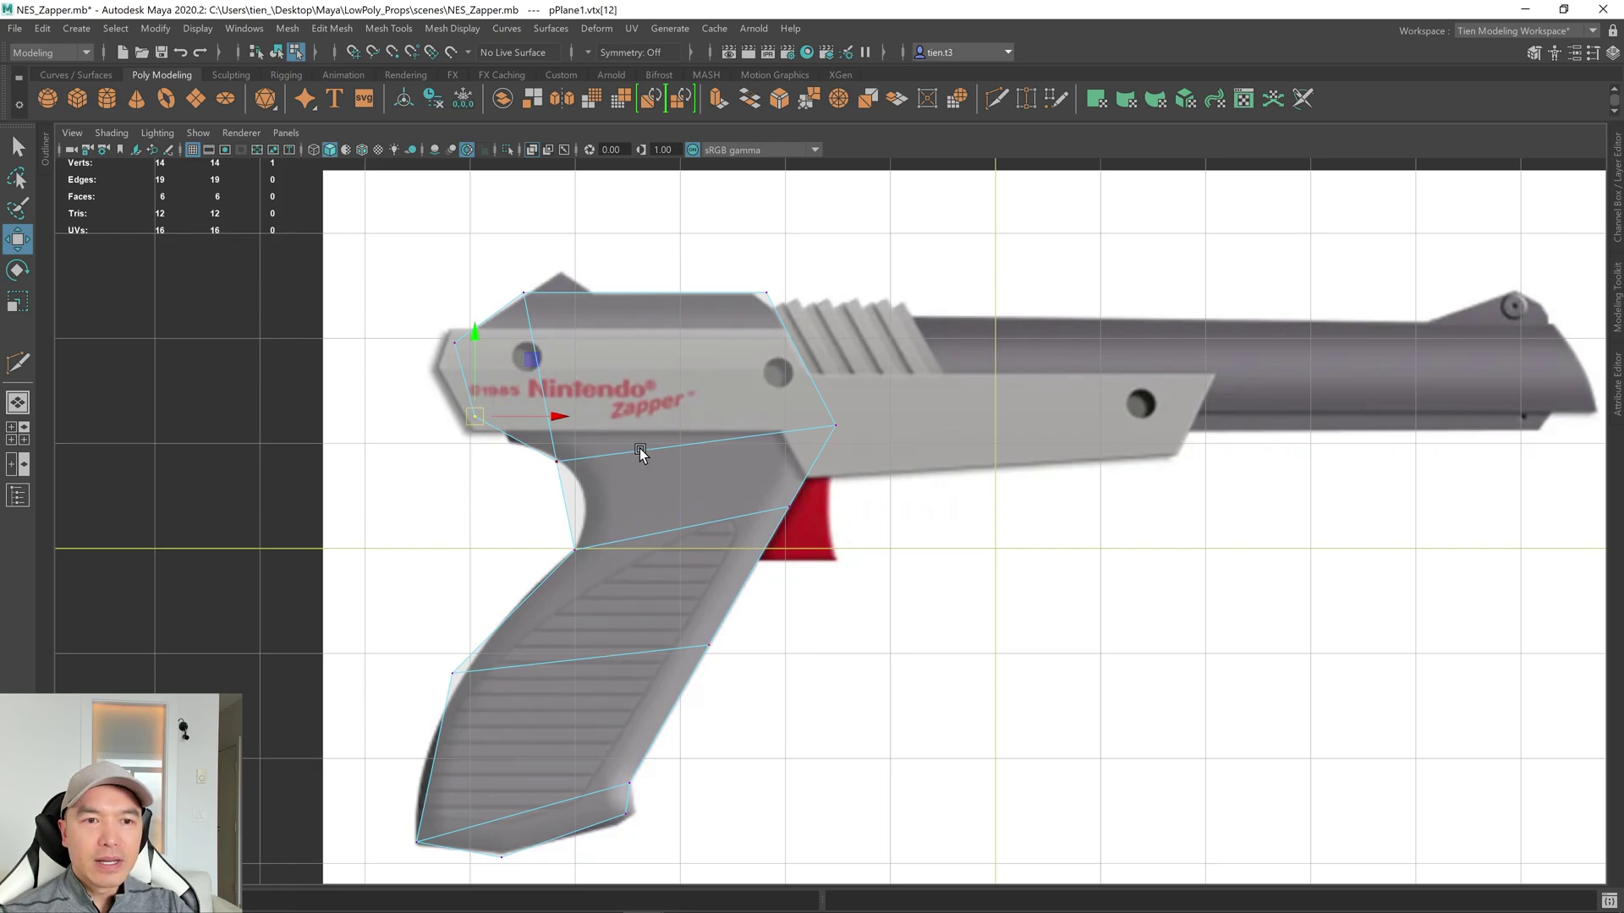
# Switch to the perspective view and return the grip mesh from vertex editing to object selection.
pyautogui.press('space')
pyautogui.press('space')
pyautogui.keyDown('alt'); pyautogui.moveTo(1106, 391); pyautogui.dragTo(911, 460, button='right'); pyautogui.keyUp('alt')
pyautogui.keyDown('alt'); pyautogui.moveTo(912, 460); pyautogui.dragTo(739, 428); pyautogui.keyUp('alt')
pyautogui.press('q')
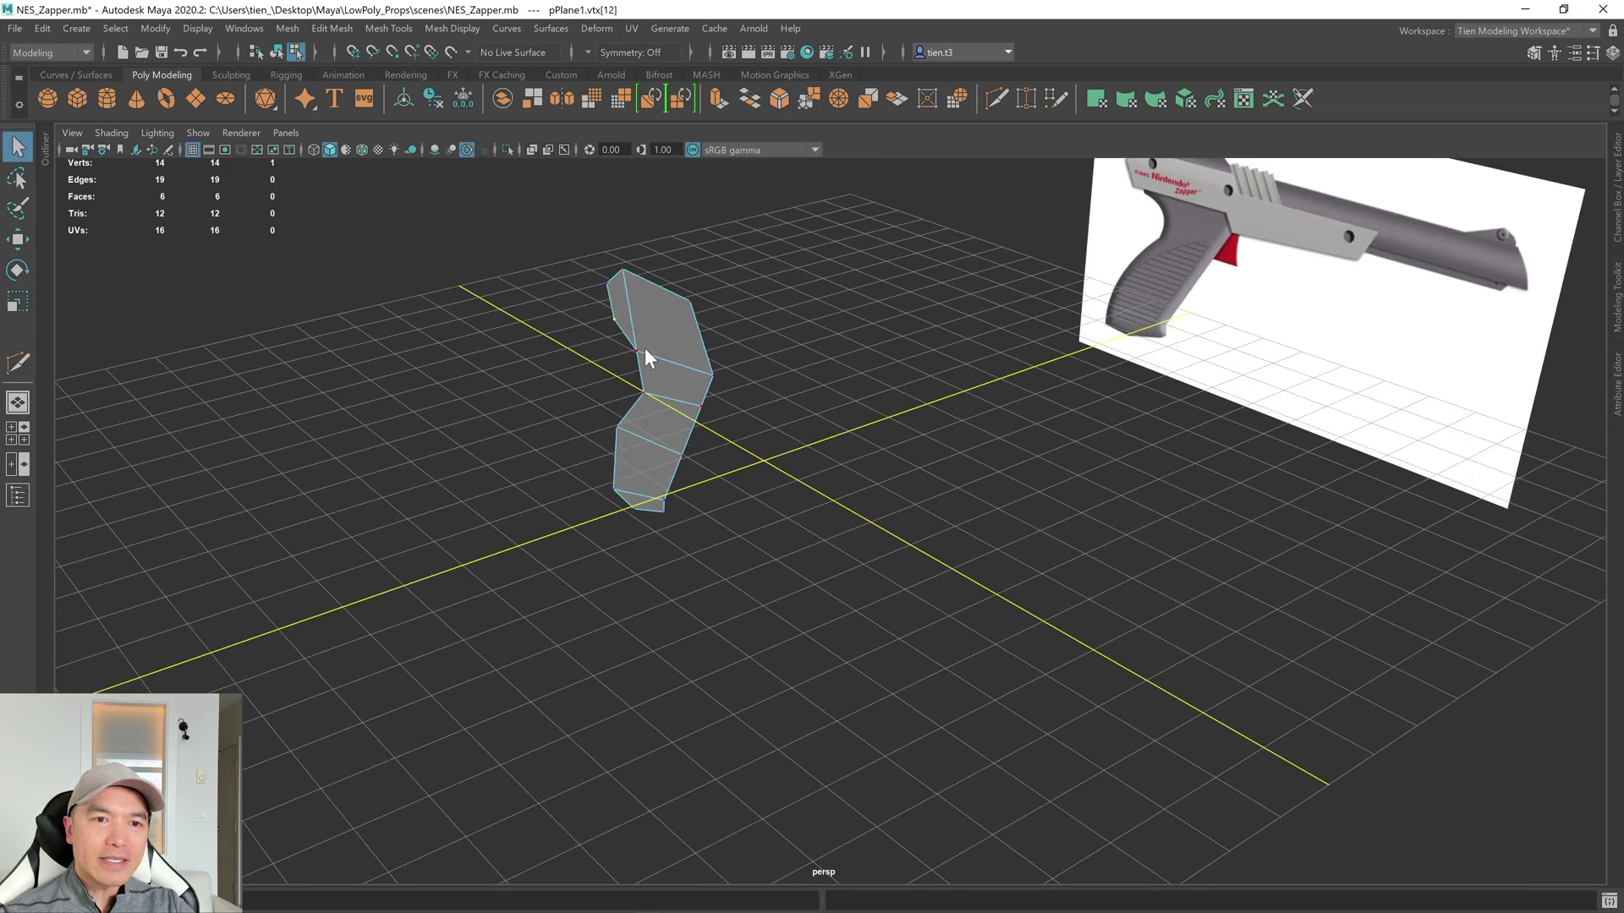
pyautogui.moveTo(644, 347); pyautogui.dragTo(779, 260, button='right')
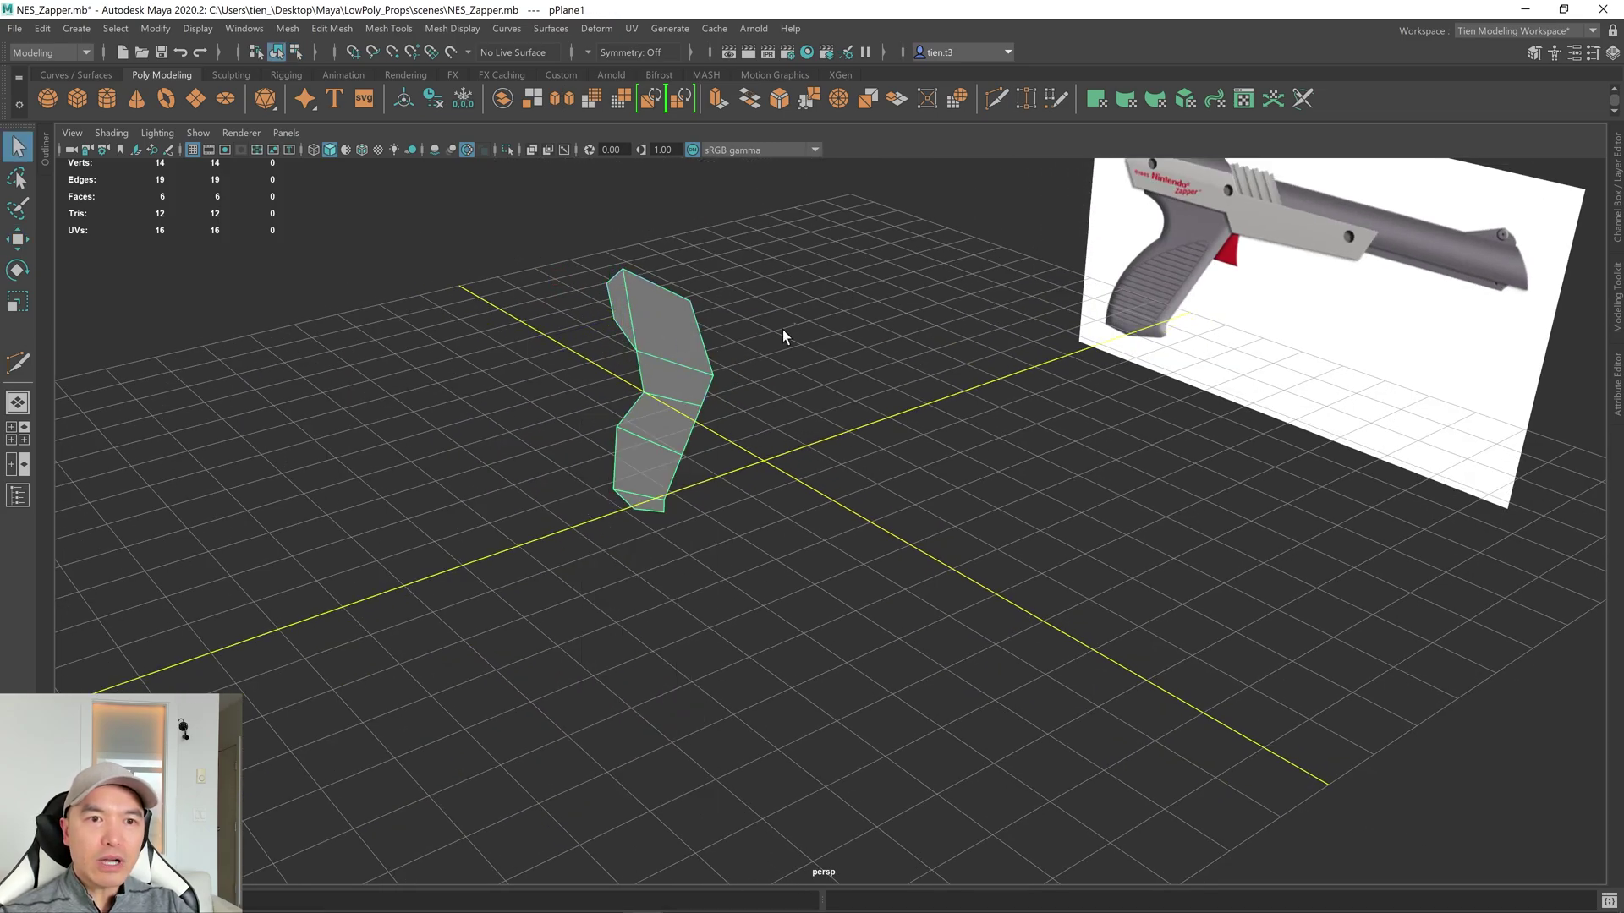
pyautogui.keyDown('alt'); pyautogui.moveTo(783, 337); pyautogui.dragTo(953, 413); pyautogui.keyUp('alt')
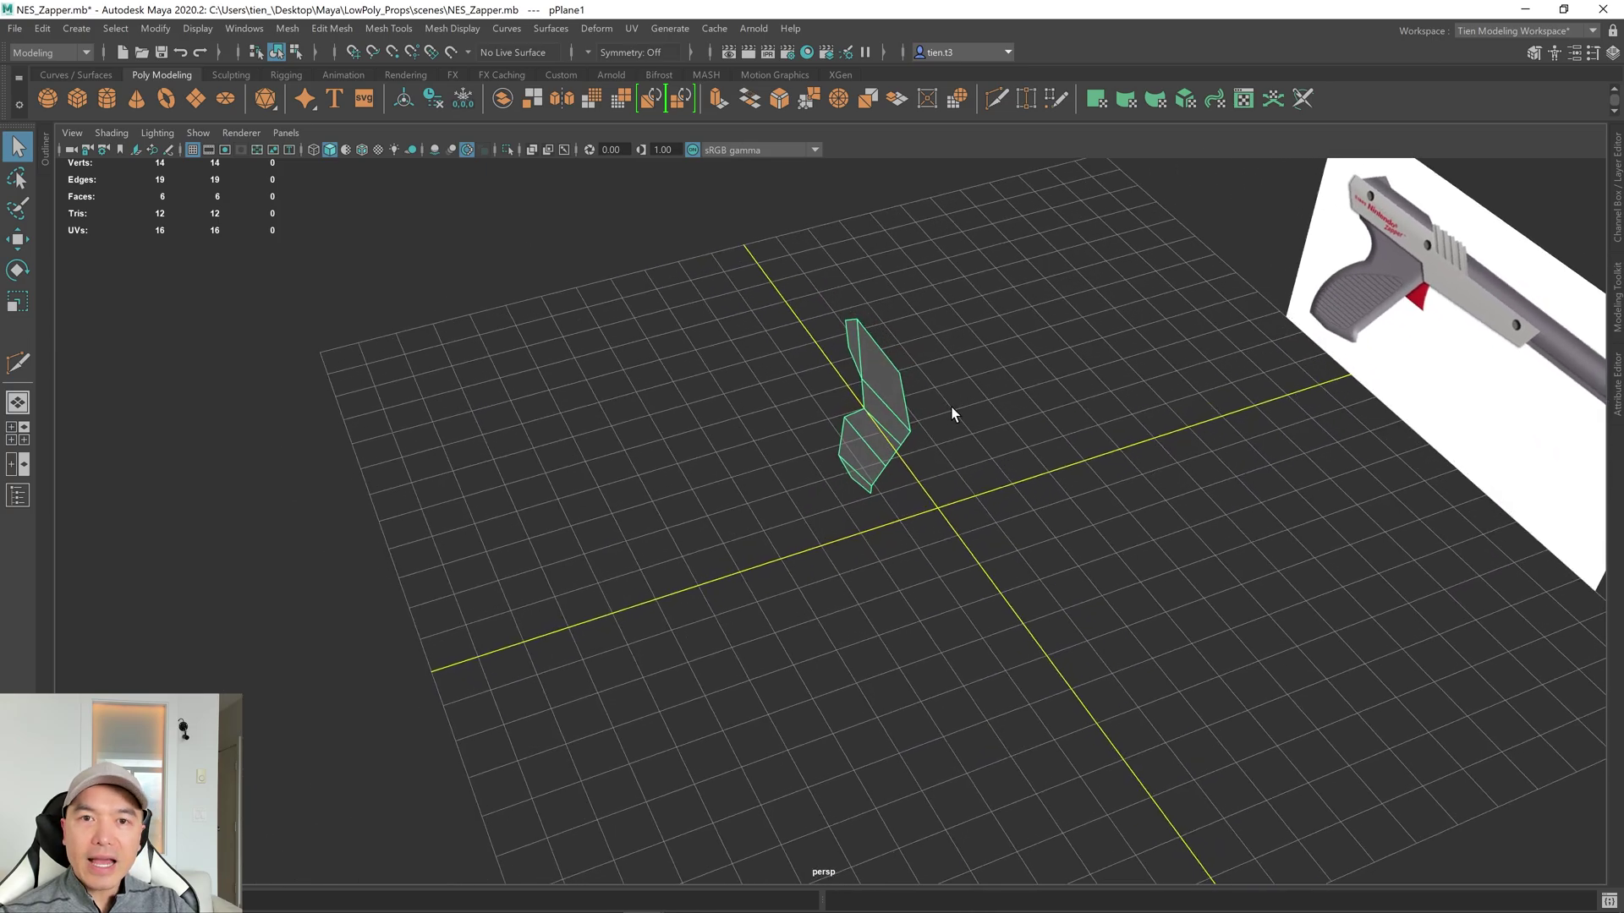
# Extrude the grip's faces to a Local Translate Z of 0.865 and return to object selection.
pyautogui.keyDown('shift'); pyautogui.rightClick(1057, 336); pyautogui.keyUp('shift')
pyautogui.keyDown('shift'); pyautogui.moveTo(1050, 377); pyautogui.dragTo(1050, 379, button='right'); pyautogui.keyUp('shift')
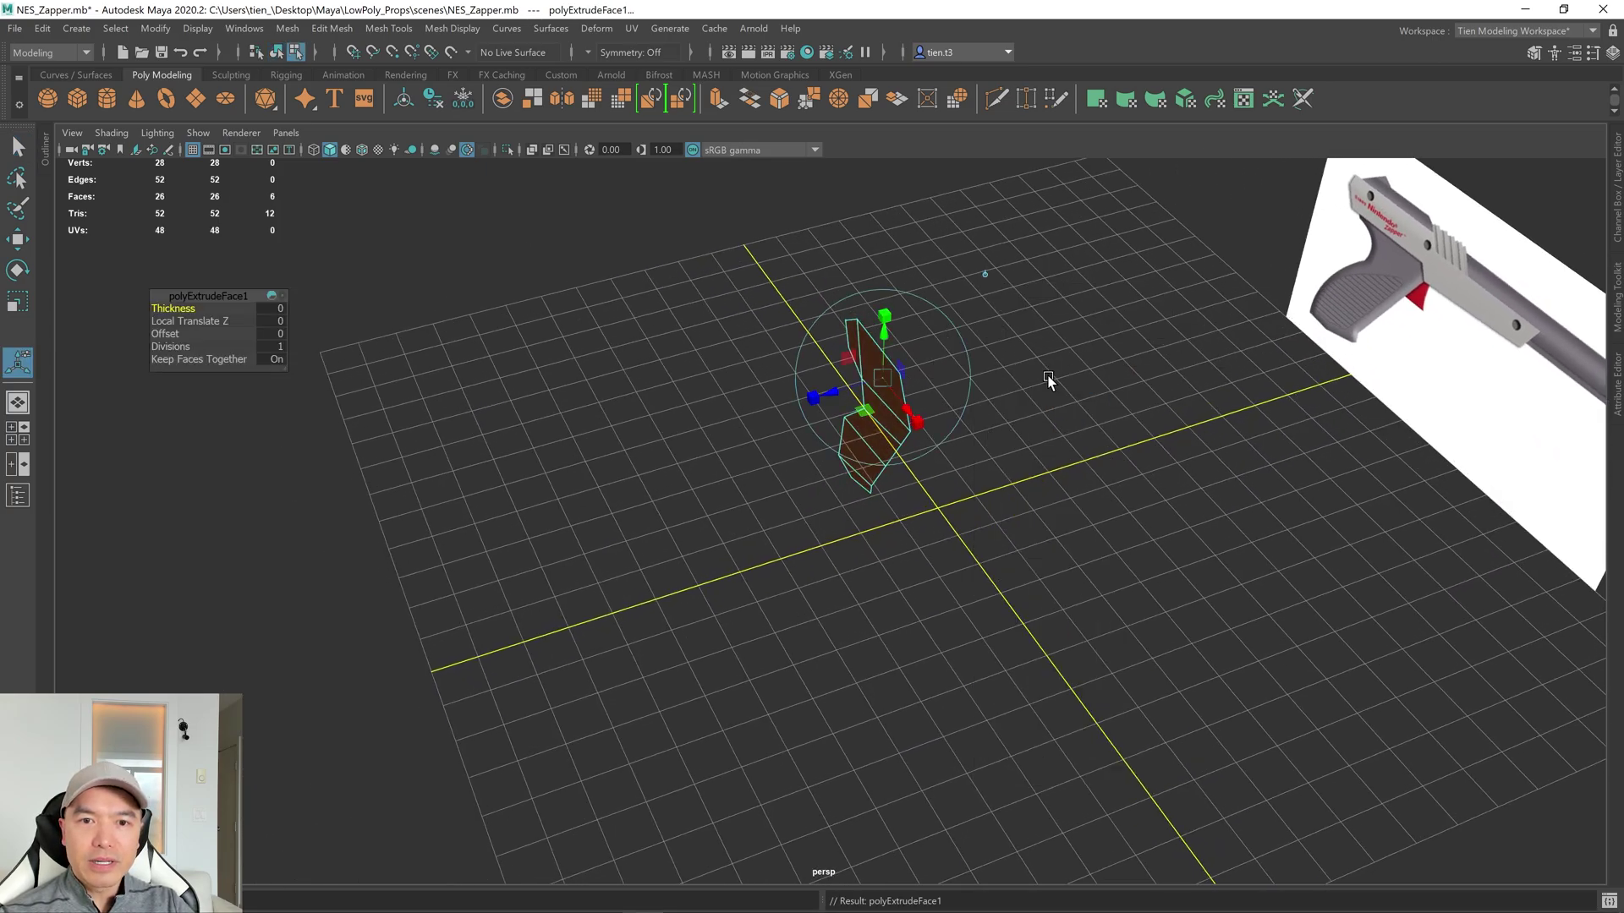
pyautogui.keyDown('alt'); pyautogui.moveTo(1028, 394); pyautogui.dragTo(982, 408, button='middle'); pyautogui.keyUp('alt')
pyautogui.moveTo(787, 407); pyautogui.dragTo(751, 421)
pyautogui.keyDown('alt'); pyautogui.moveTo(902, 478); pyautogui.dragTo(881, 448); pyautogui.keyUp('alt')
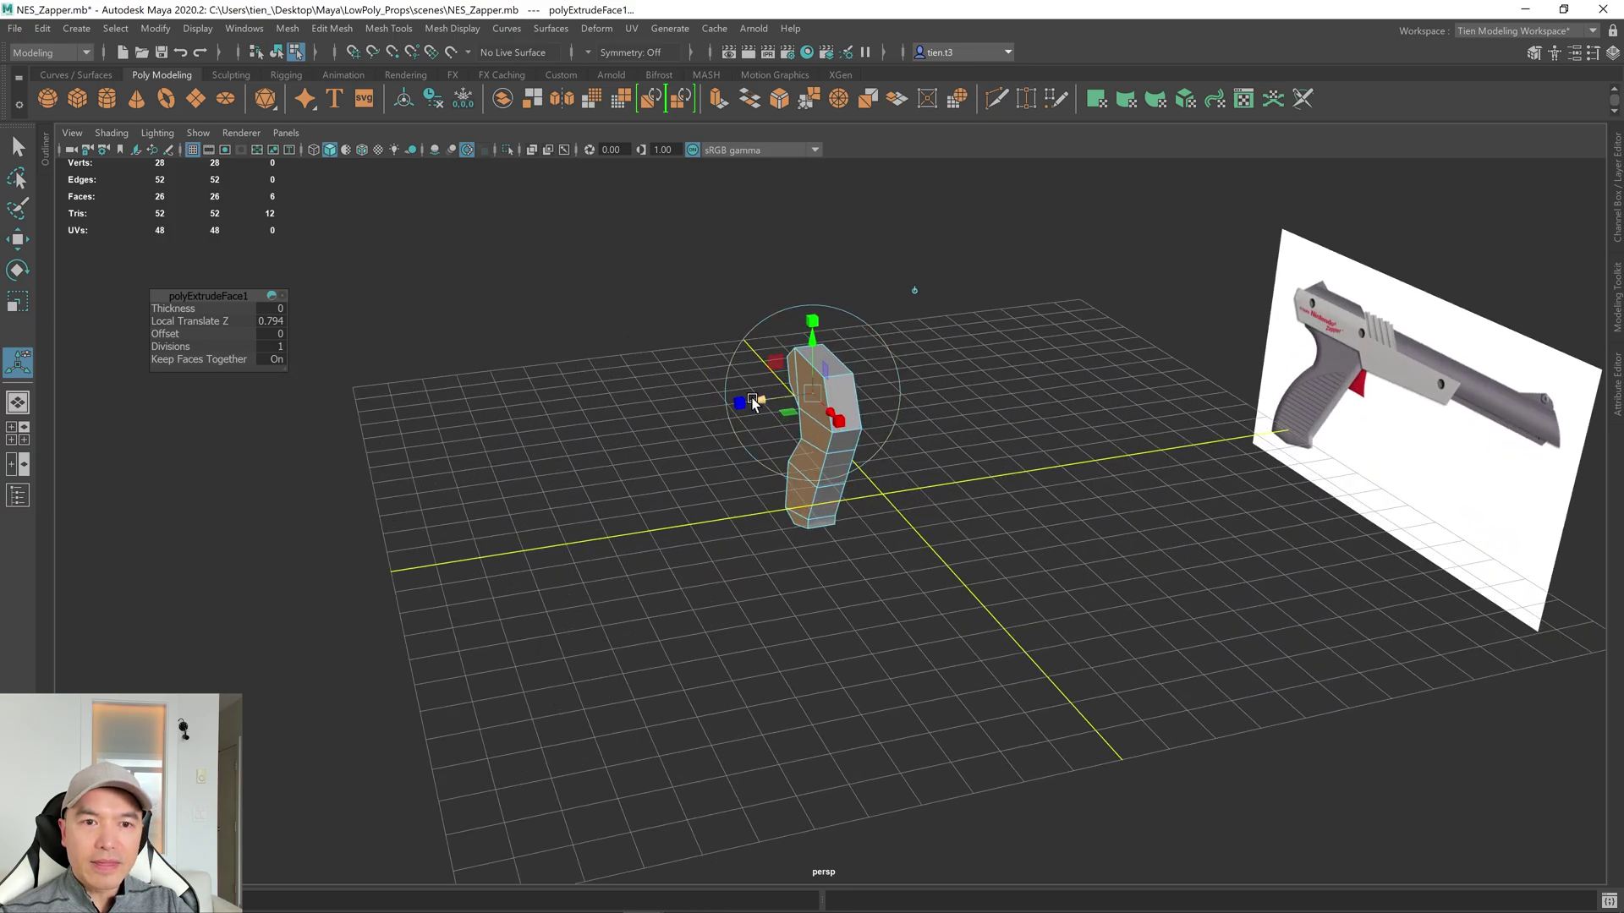
pyautogui.moveTo(752, 399); pyautogui.dragTo(750, 401)
pyautogui.moveTo(917, 474)
pyautogui.keyDown('alt'); pyautogui.mouseDown()
pyautogui.moveTo(883, 444)
pyautogui.moveTo(1091, 431)
pyautogui.moveTo(1058, 454)
pyautogui.moveTo(907, 454)
pyautogui.mouseUp(); pyautogui.keyUp('alt')
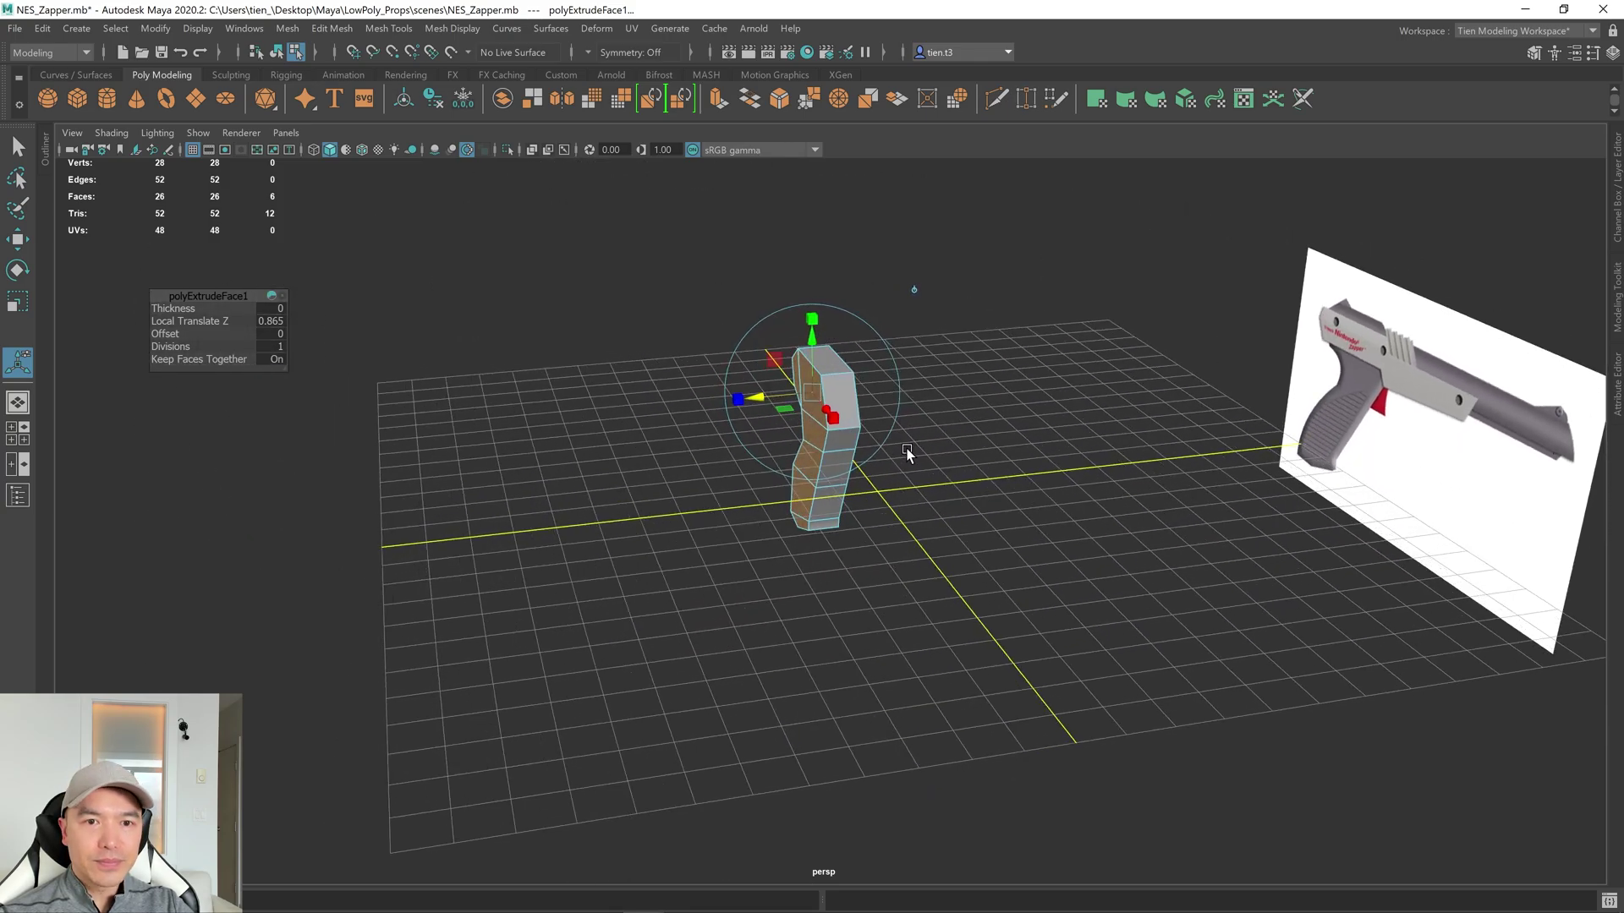
pyautogui.moveTo(923, 410); pyautogui.dragTo(1042, 307, button='right')
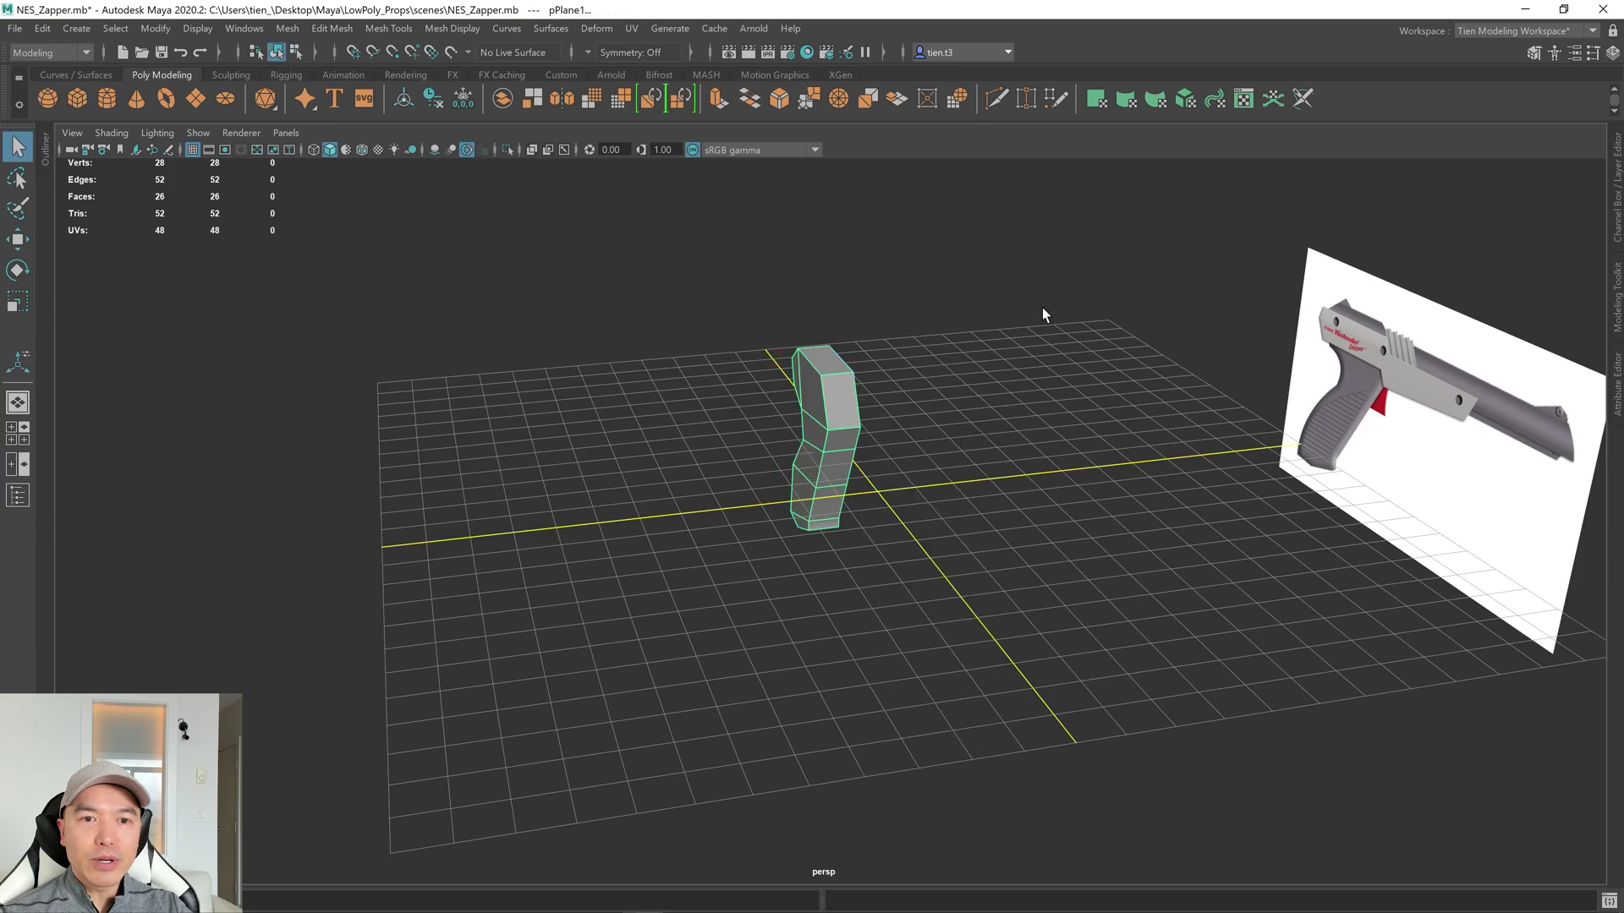
# Center the pivot of the extruded grip for moving it.
pyautogui.press('w')
pyautogui.keyDown('alt'); pyautogui.moveTo(1017, 344); pyautogui.dragTo(979, 388); pyautogui.keyUp('alt')
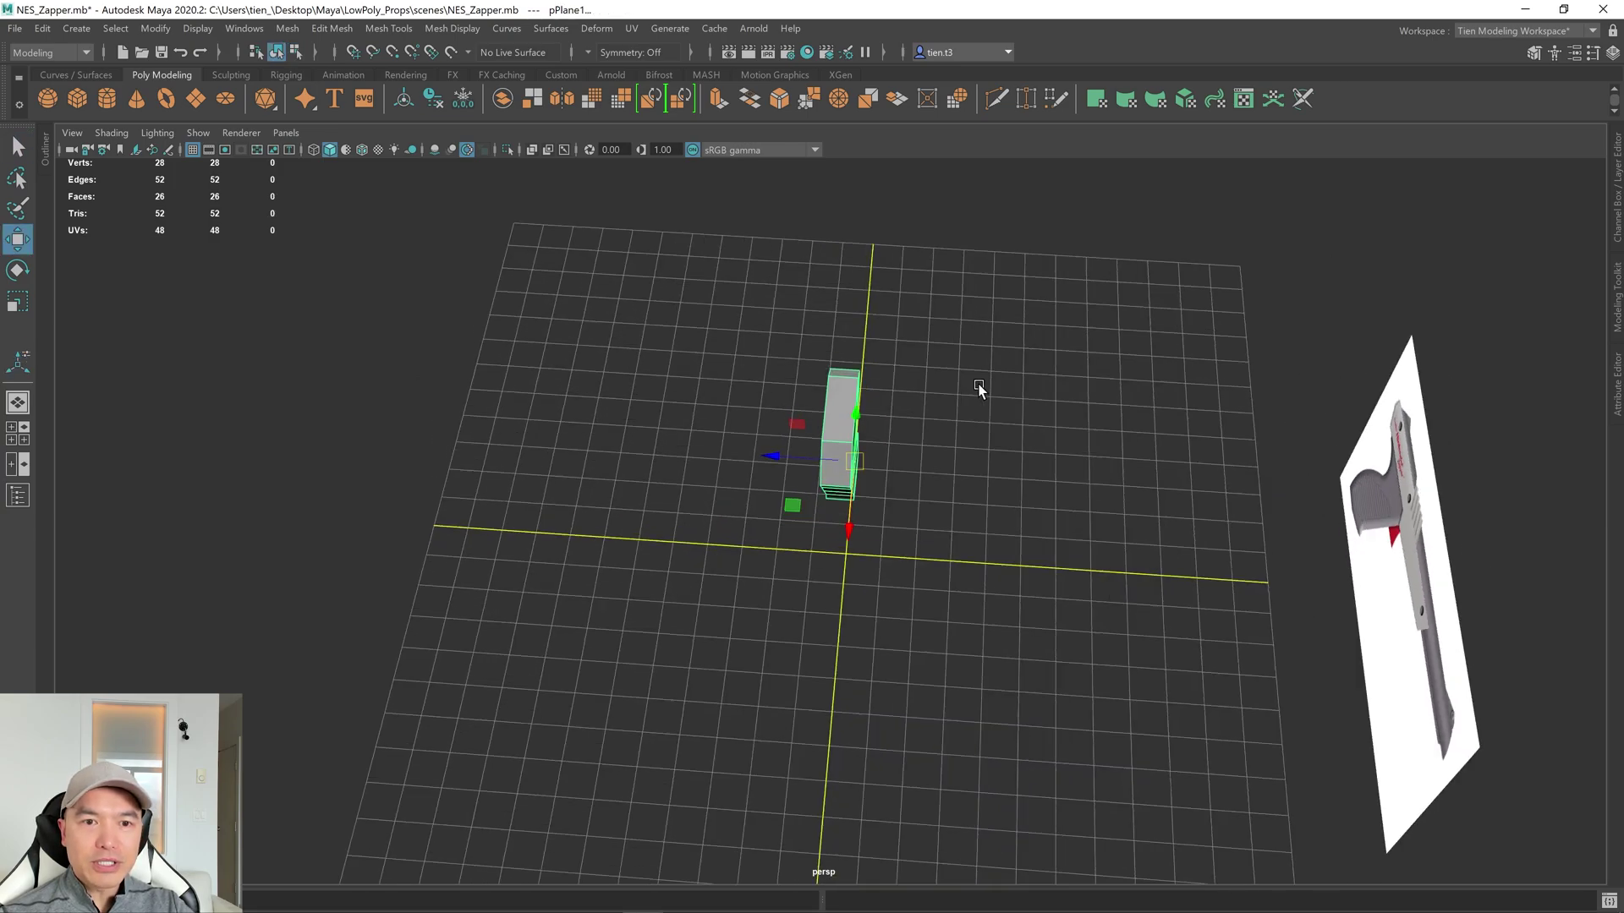
pyautogui.scroll(4, 862, 541)
pyautogui.keyDown('alt'); pyautogui.moveTo(868, 509); pyautogui.dragTo(828, 624, button='middle'); pyautogui.keyUp('alt')
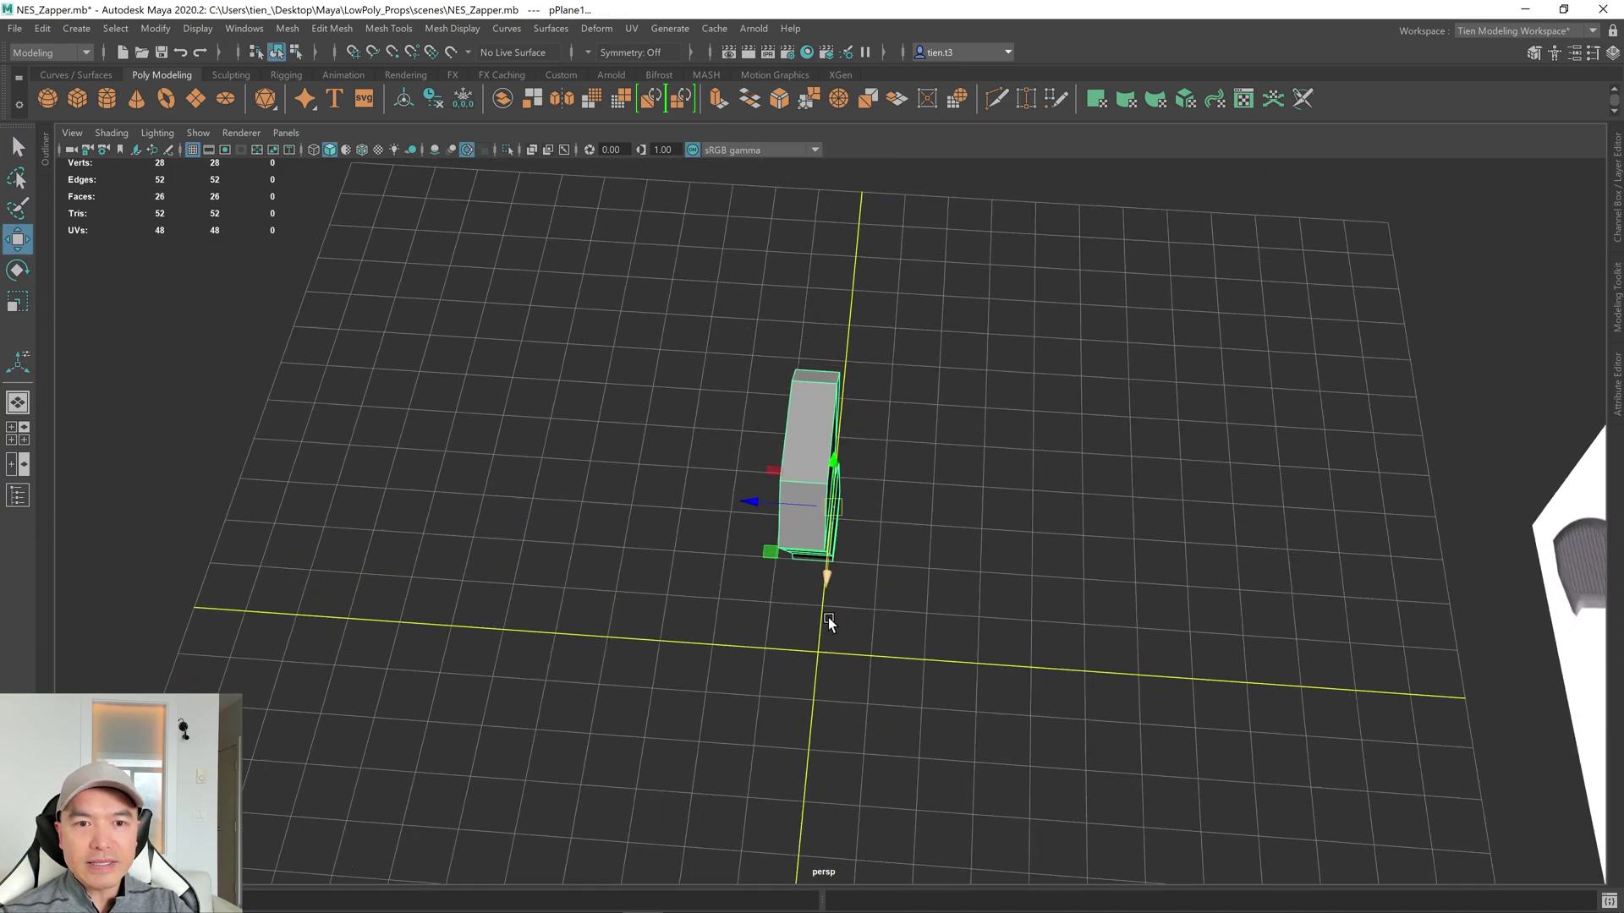
pyautogui.keyDown('alt'); pyautogui.moveTo(795, 477); pyautogui.dragTo(812, 478); pyautogui.keyUp('alt')
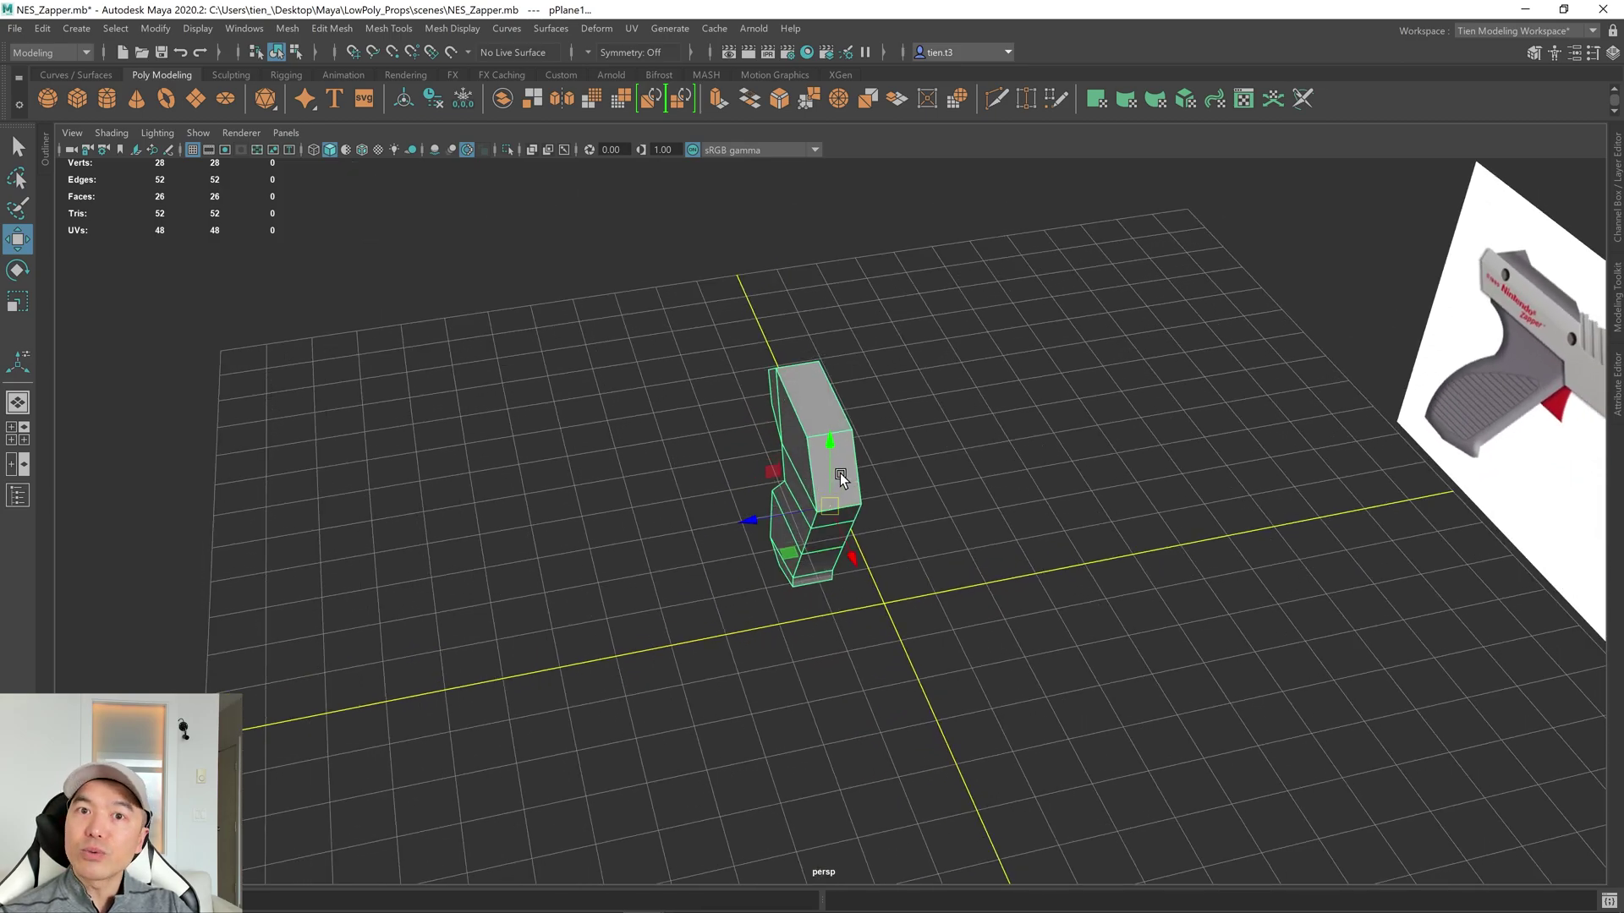
pyautogui.keyDown('alt'); pyautogui.moveTo(968, 412); pyautogui.dragTo(913, 493); pyautogui.keyUp('alt')
pyautogui.click(403, 100)
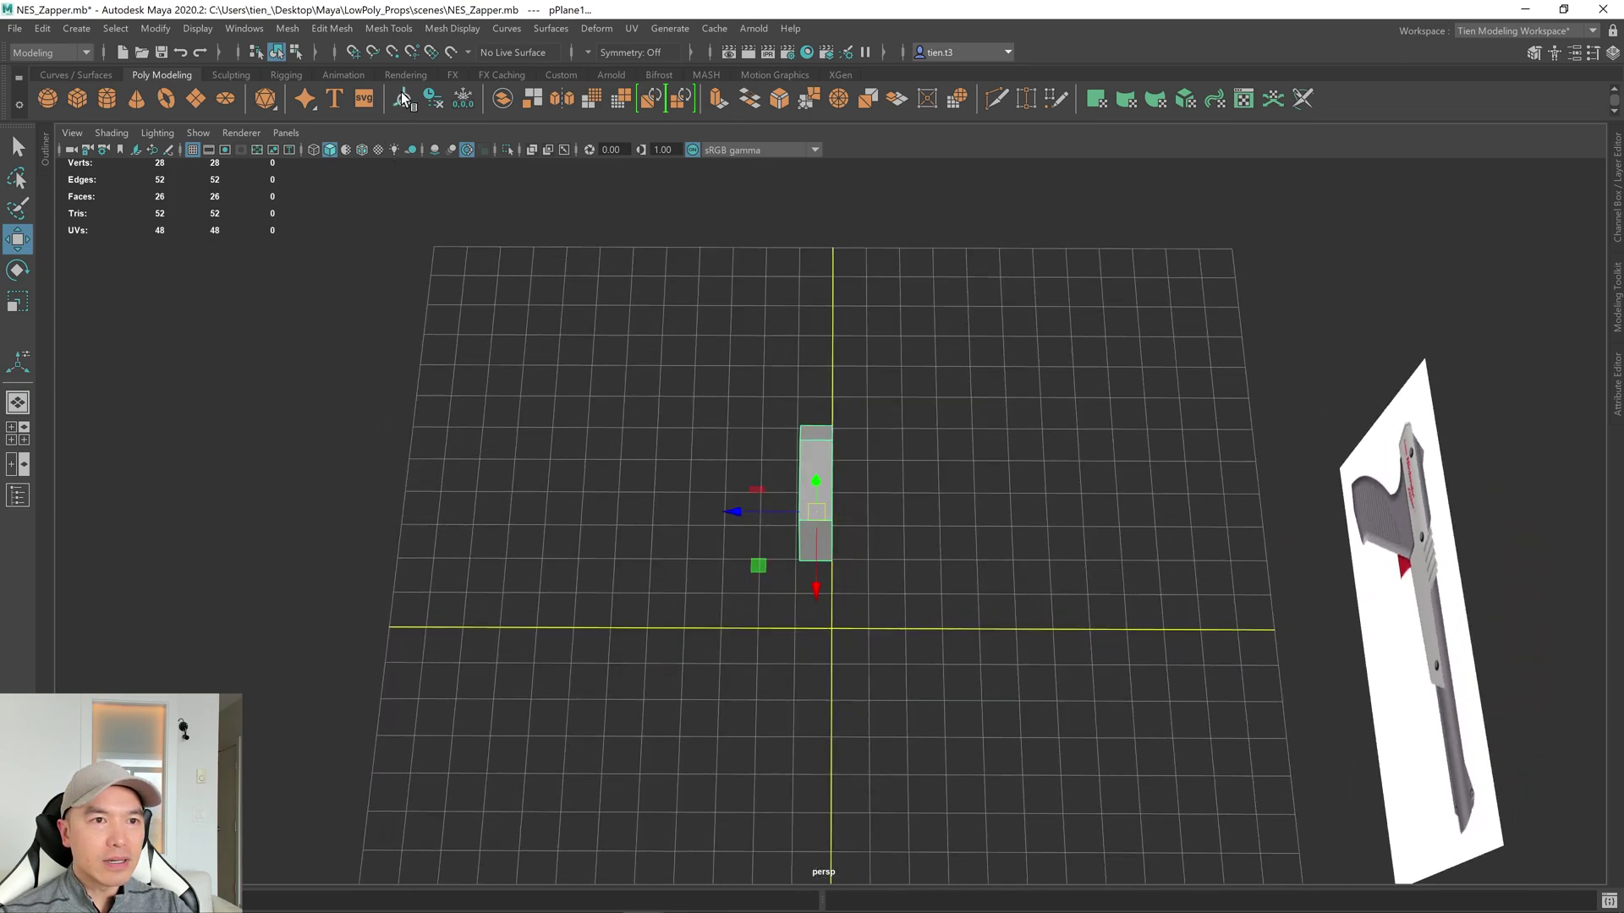
# Move the grip sideways along Z with grid snapping so it sits centered on the grid's center line.
pyautogui.keyDown('alt'); pyautogui.moveTo(892, 564); pyautogui.dragTo(744, 568); pyautogui.keyUp('alt')
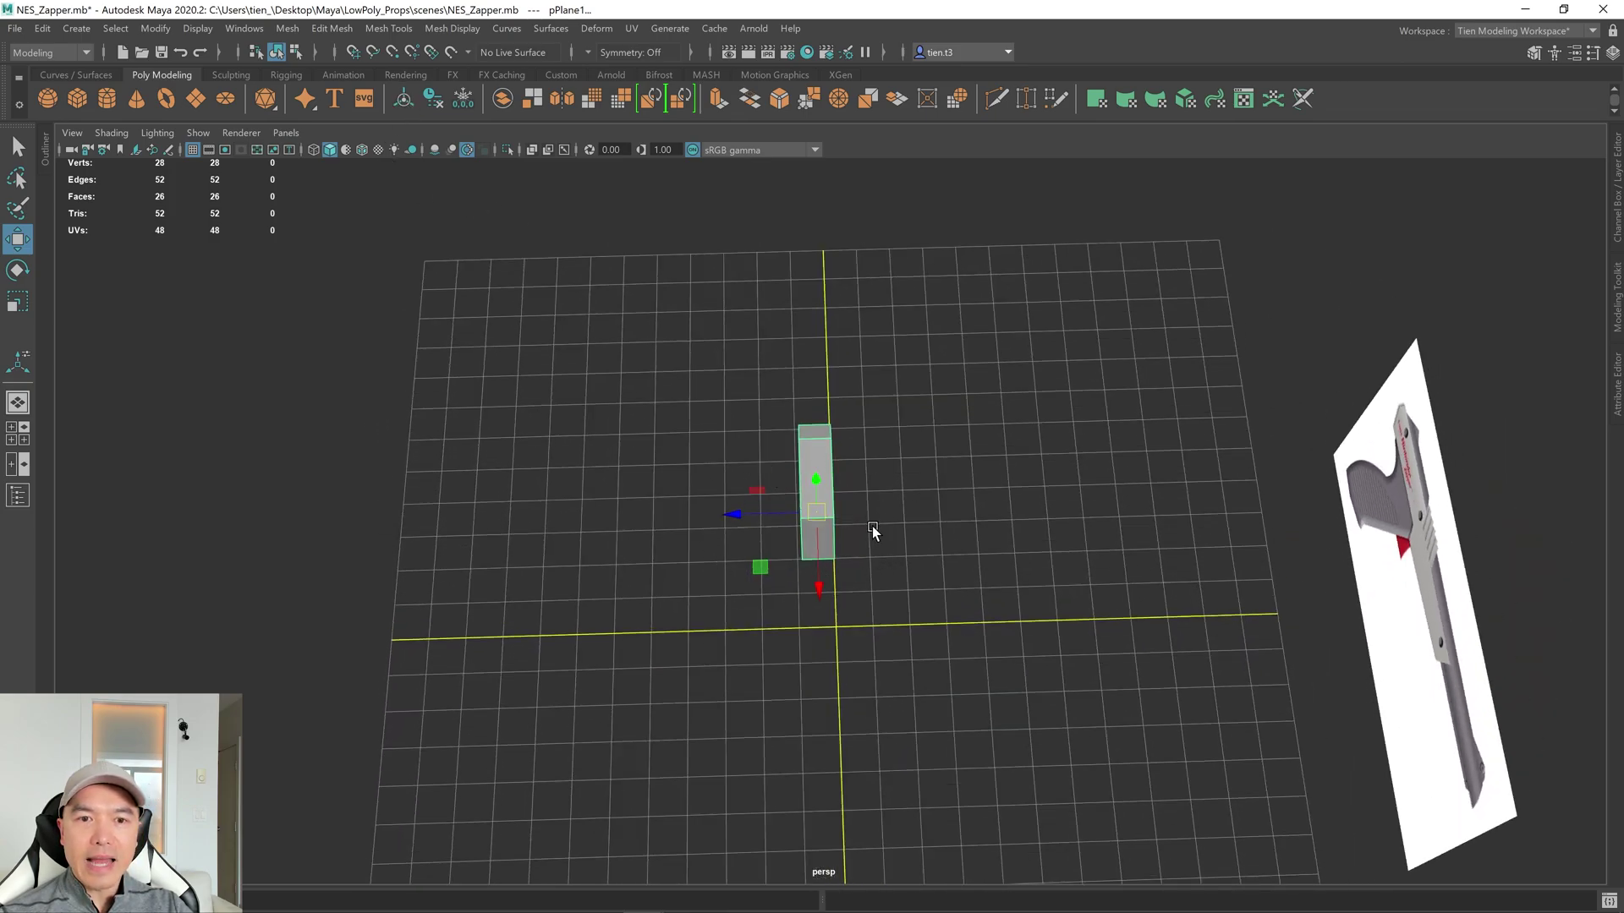
pyautogui.keyDown('alt'); pyautogui.moveTo(872, 531); pyautogui.dragTo(871, 531); pyautogui.keyUp('alt')
pyautogui.press('x')
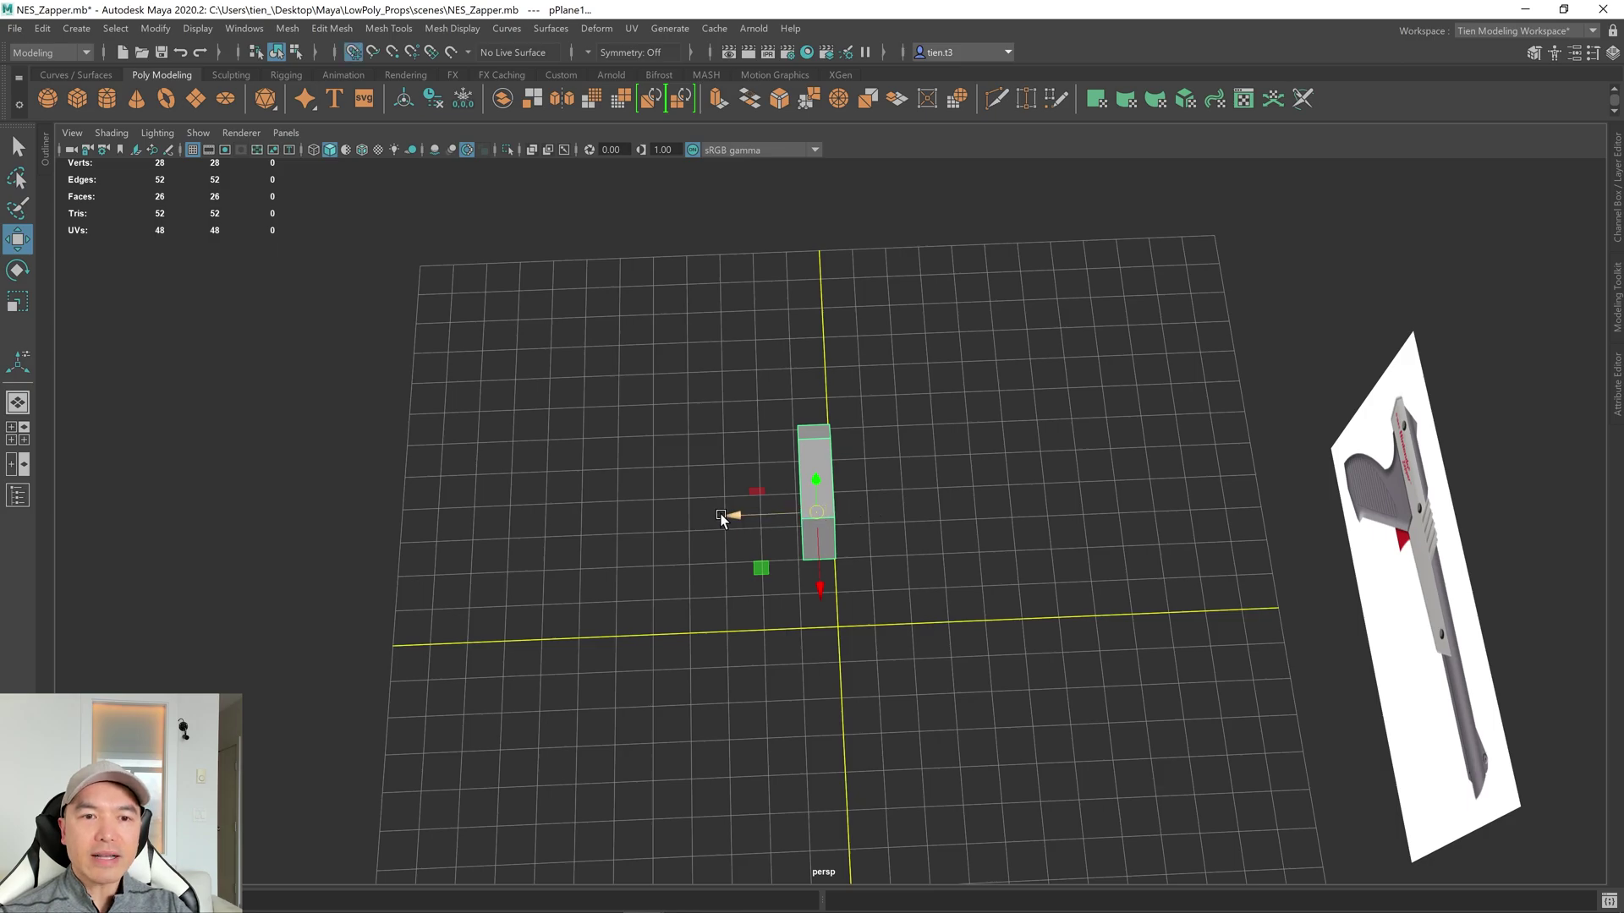
pyautogui.moveTo(733, 515); pyautogui.dragTo(698, 478)
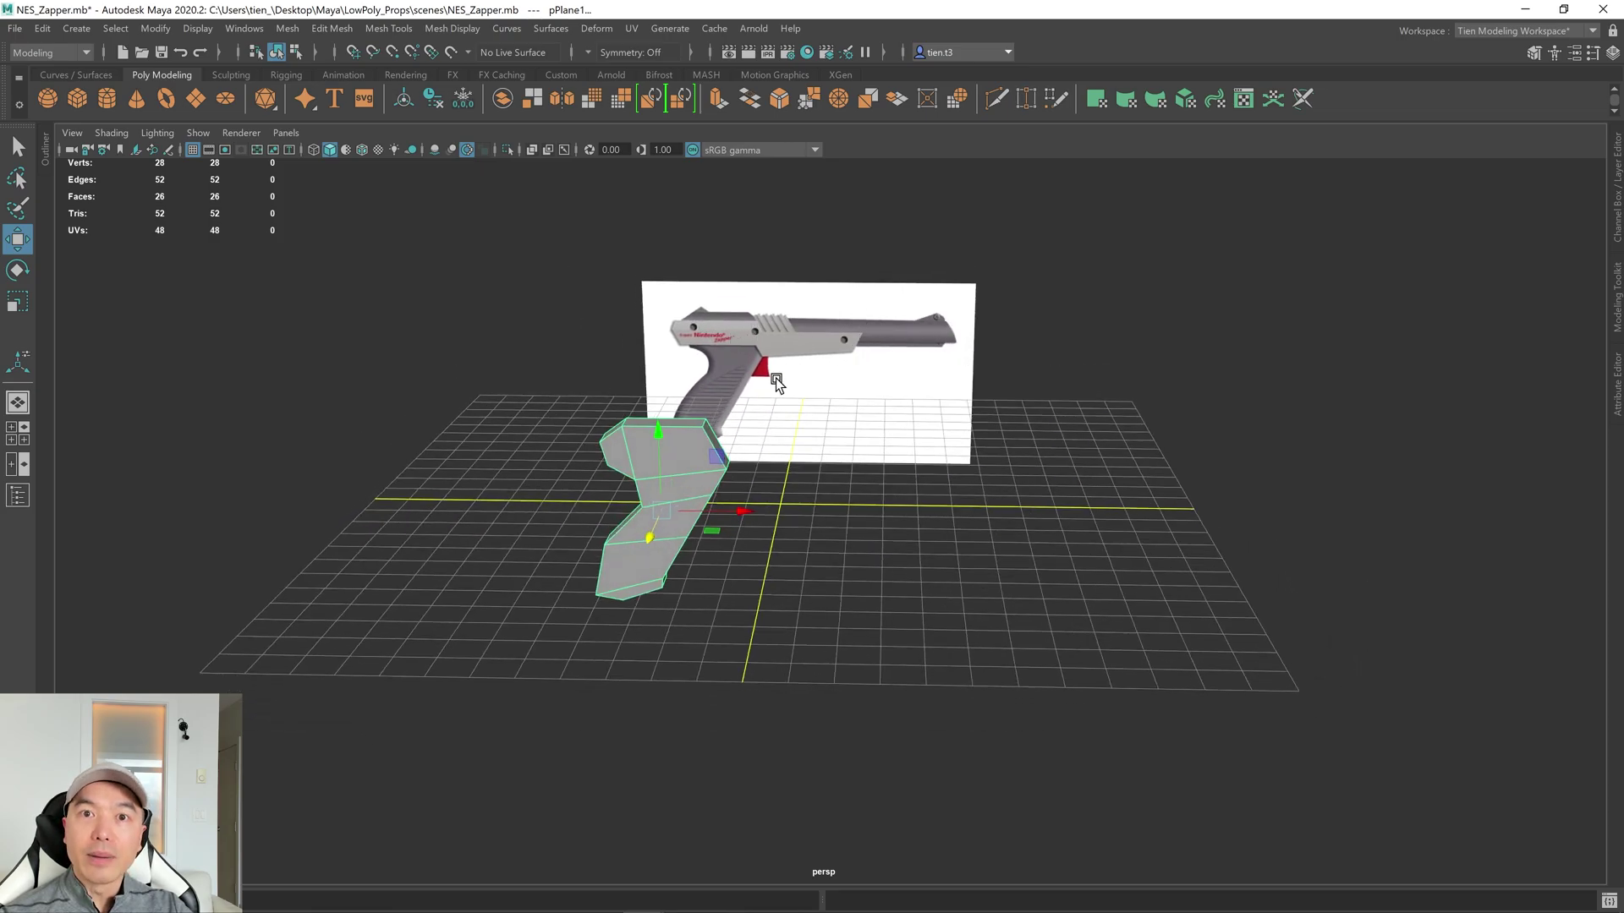
# Create a polygon cube raised above the grid and enable wireframe on shaded in the front and perspective views.
pyautogui.scroll(2, 771, 381)
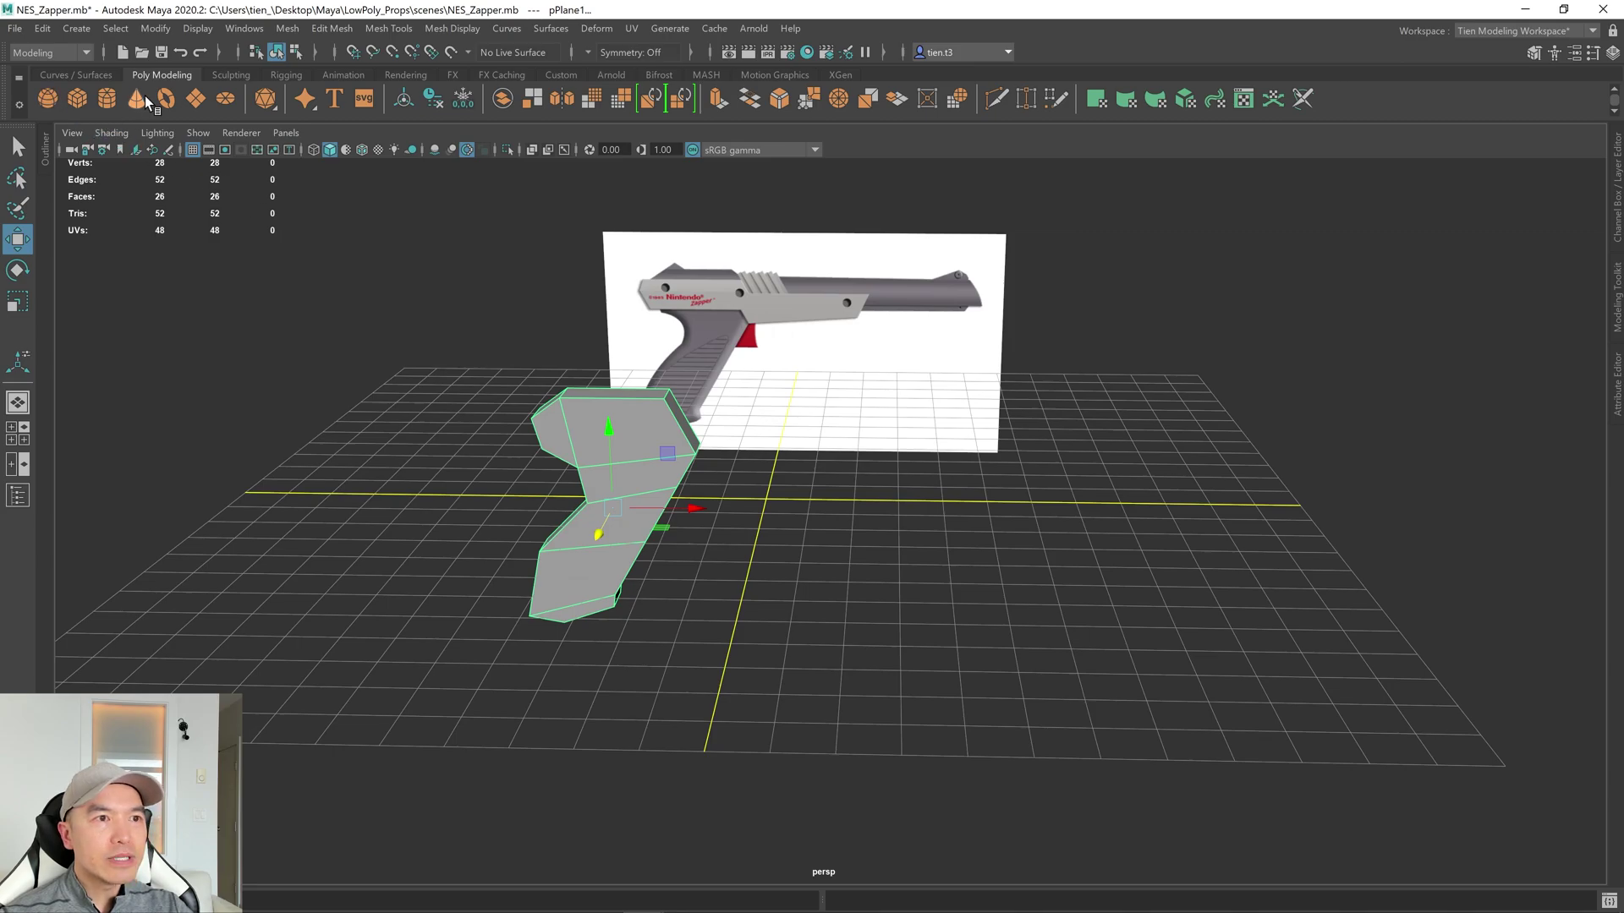
pyautogui.click(79, 97)
pyautogui.moveTo(683, 374)
pyautogui.keyDown('alt'); pyautogui.mouseDown()
pyautogui.moveTo(625, 378)
pyautogui.moveTo(693, 401)
pyautogui.moveTo(702, 372)
pyautogui.mouseUp(); pyautogui.keyUp('alt')
pyautogui.press('space')
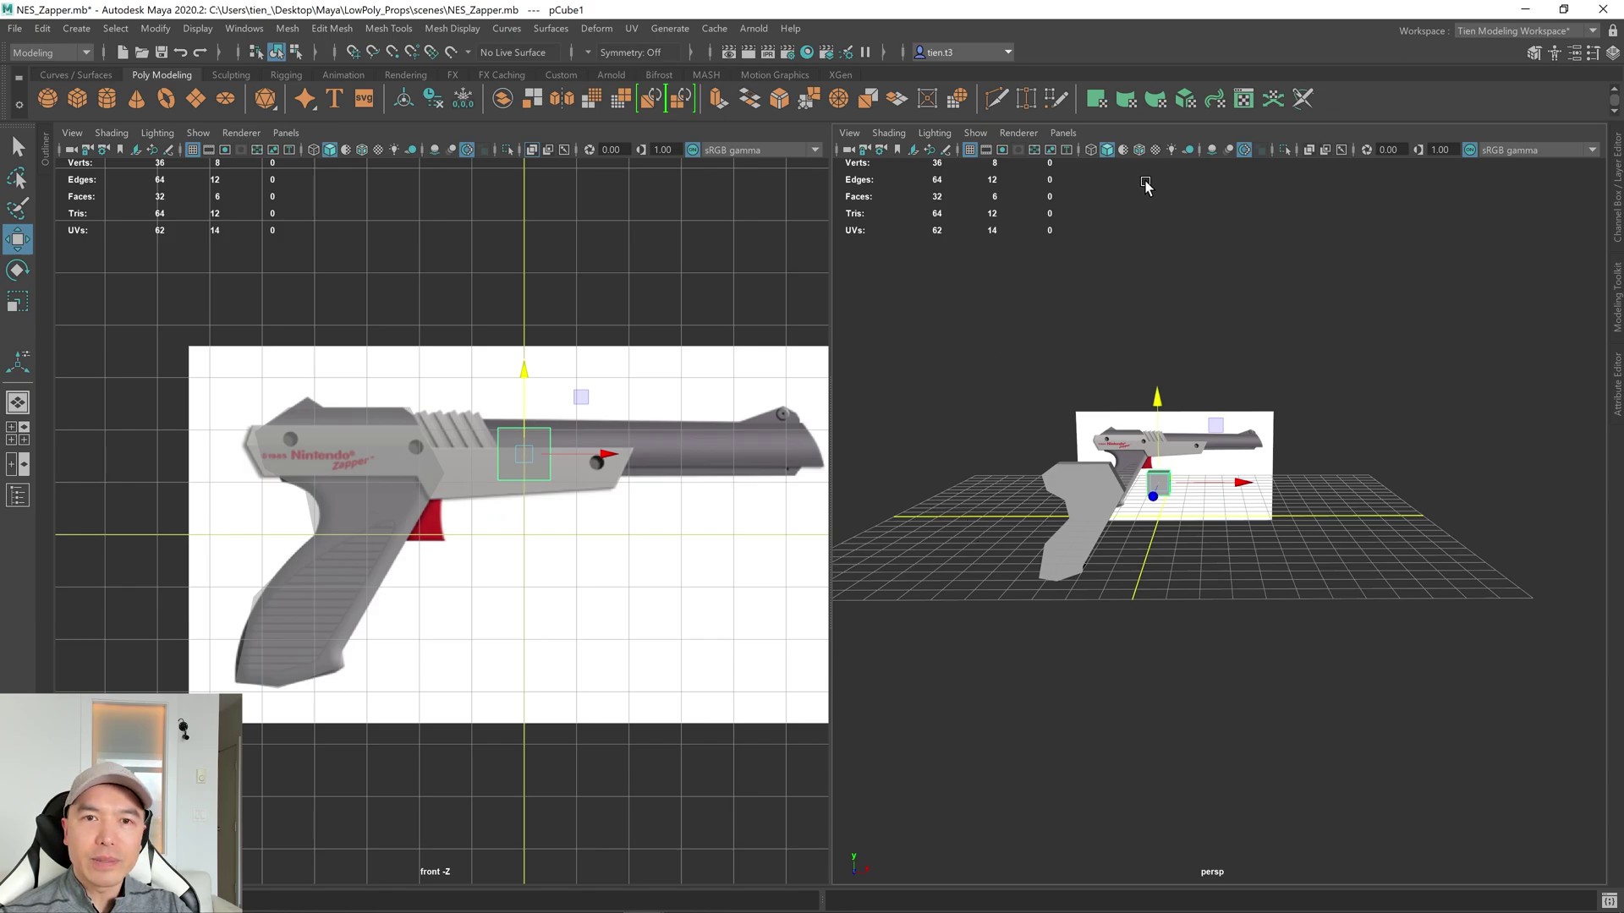
pyautogui.click(1140, 151)
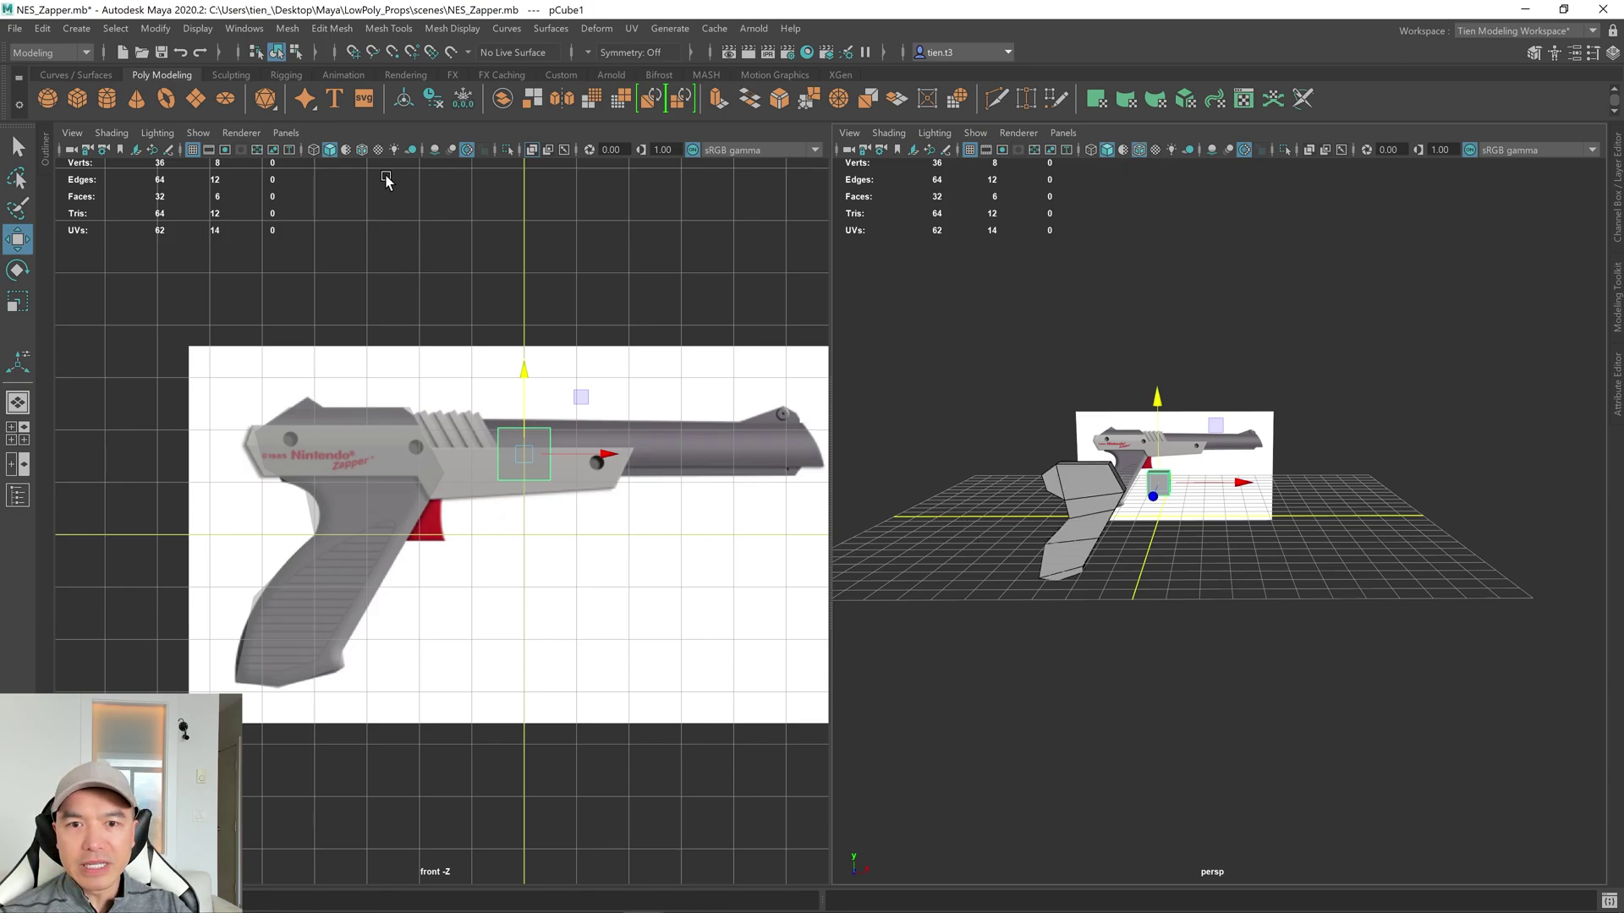
pyautogui.click(363, 151)
# Move the cube back over the ribs in the front view, aligning its top with the barrel's upper edge.
pyautogui.scroll(4, 606, 397)
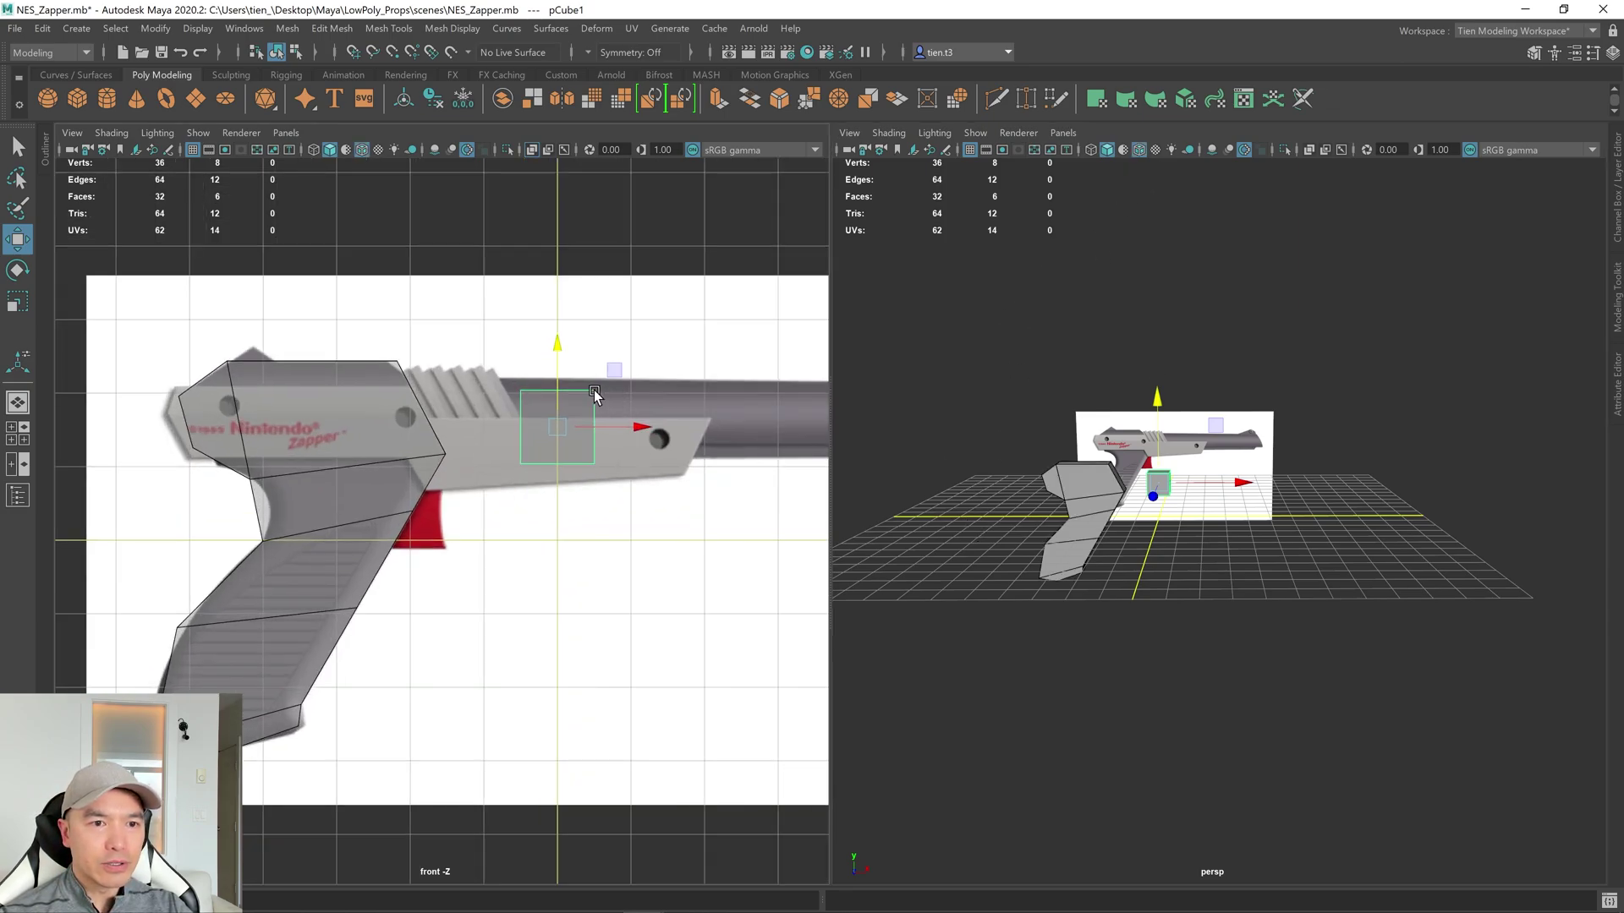
pyautogui.scroll(3, 602, 431)
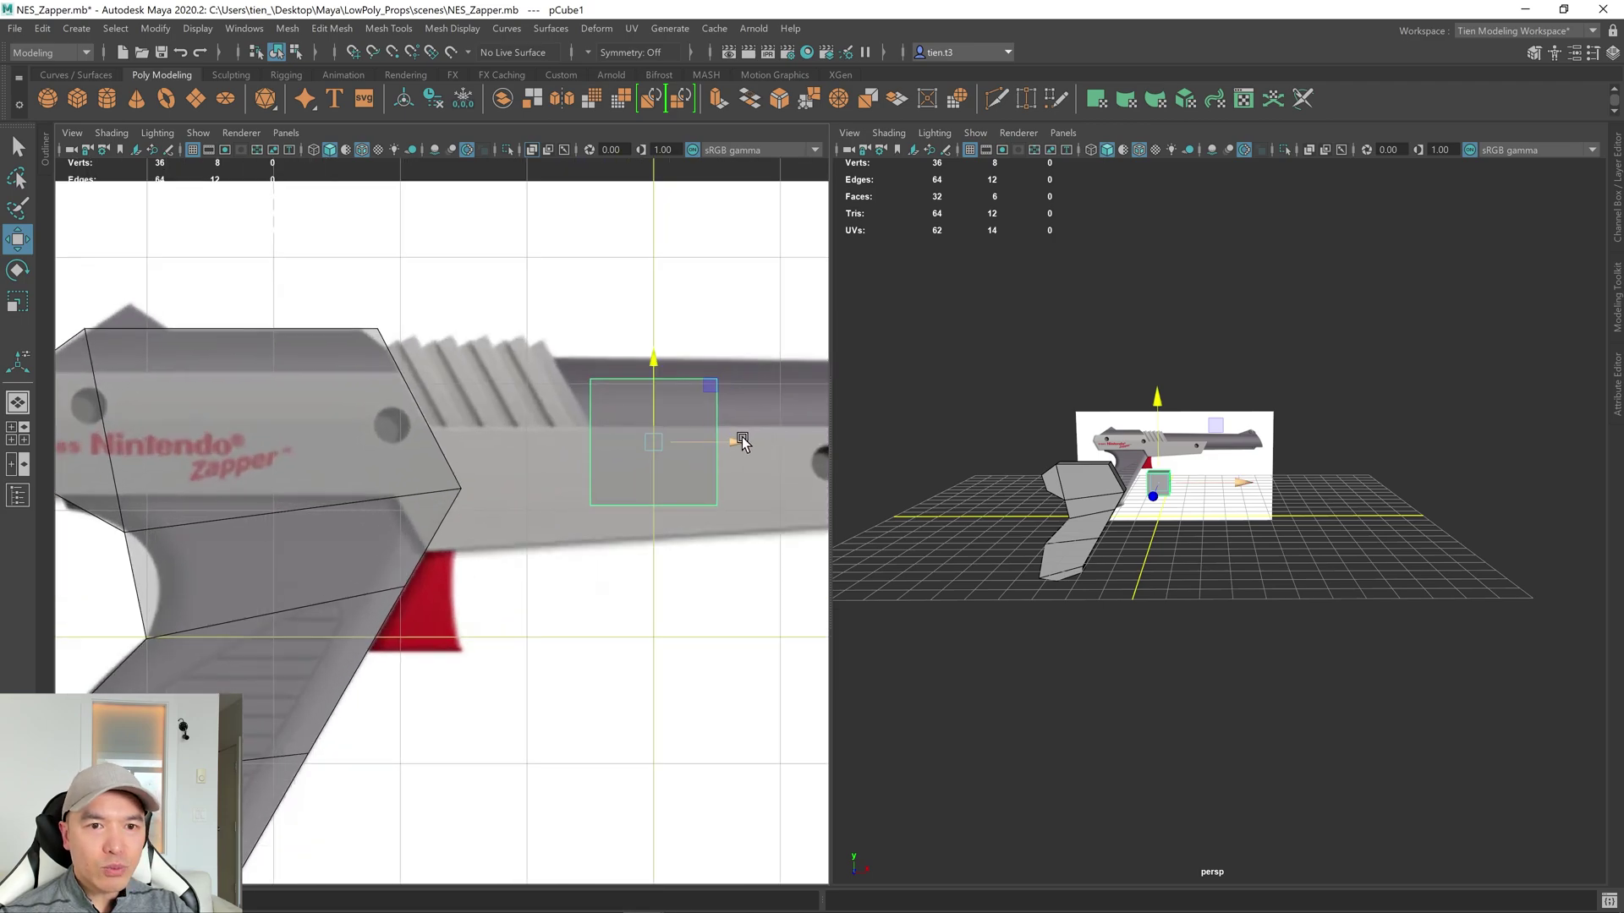
pyautogui.moveTo(748, 442); pyautogui.dragTo(680, 440)
pyautogui.moveTo(595, 362); pyautogui.dragTo(587, 335)
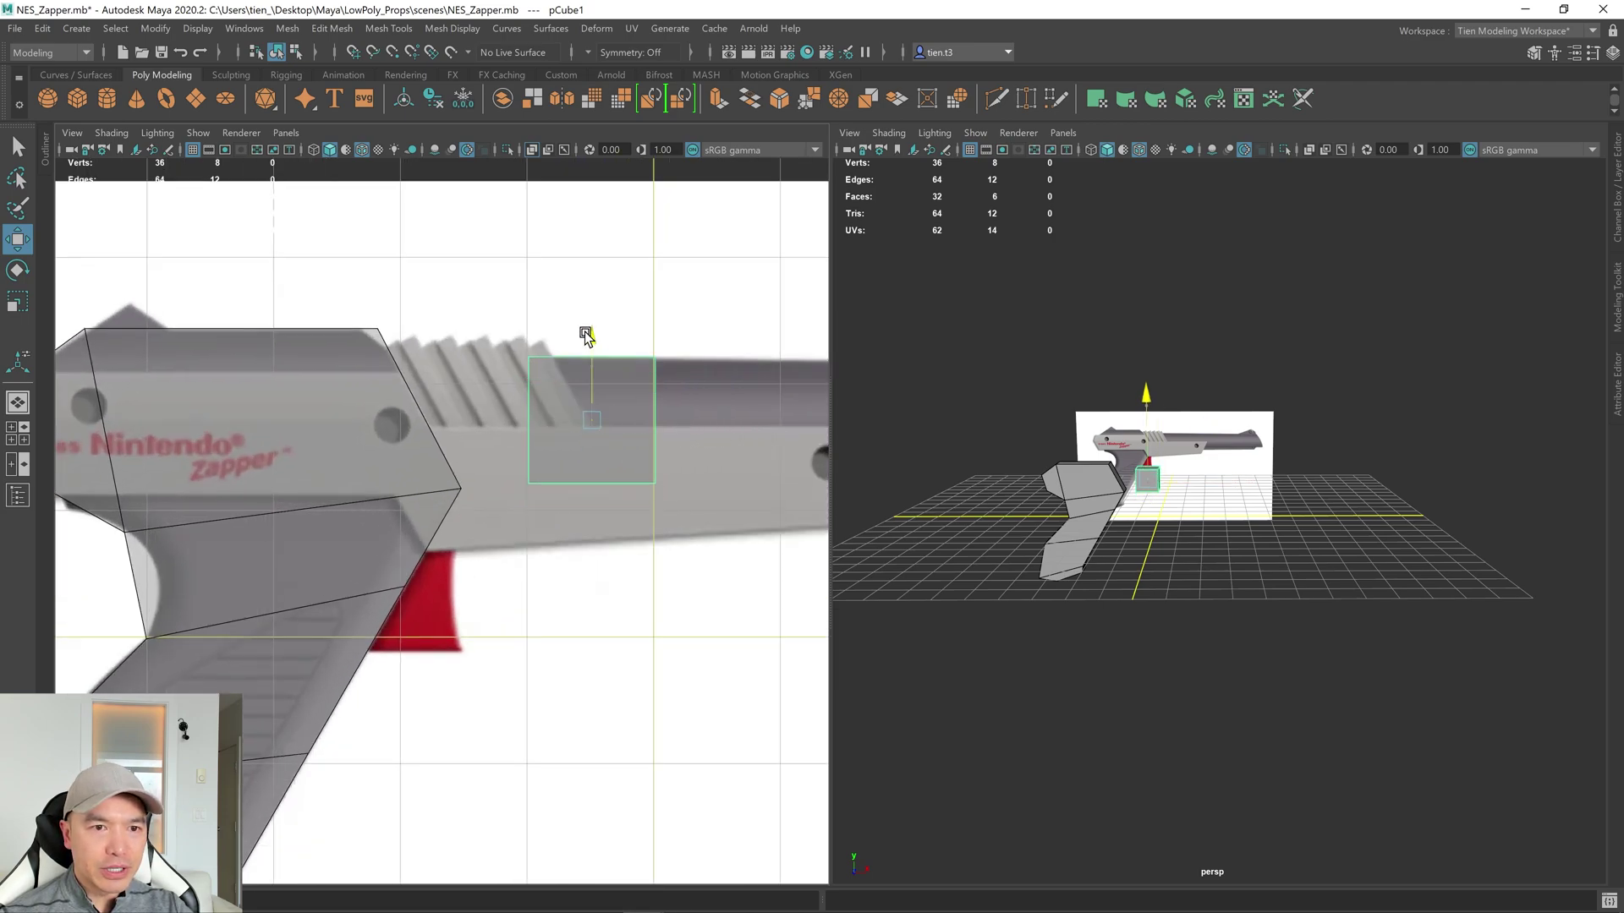
pyautogui.moveTo(664, 420); pyautogui.dragTo(526, 415)
pyautogui.scroll(-5, 640, 426)
pyautogui.scroll(10, 640, 425)
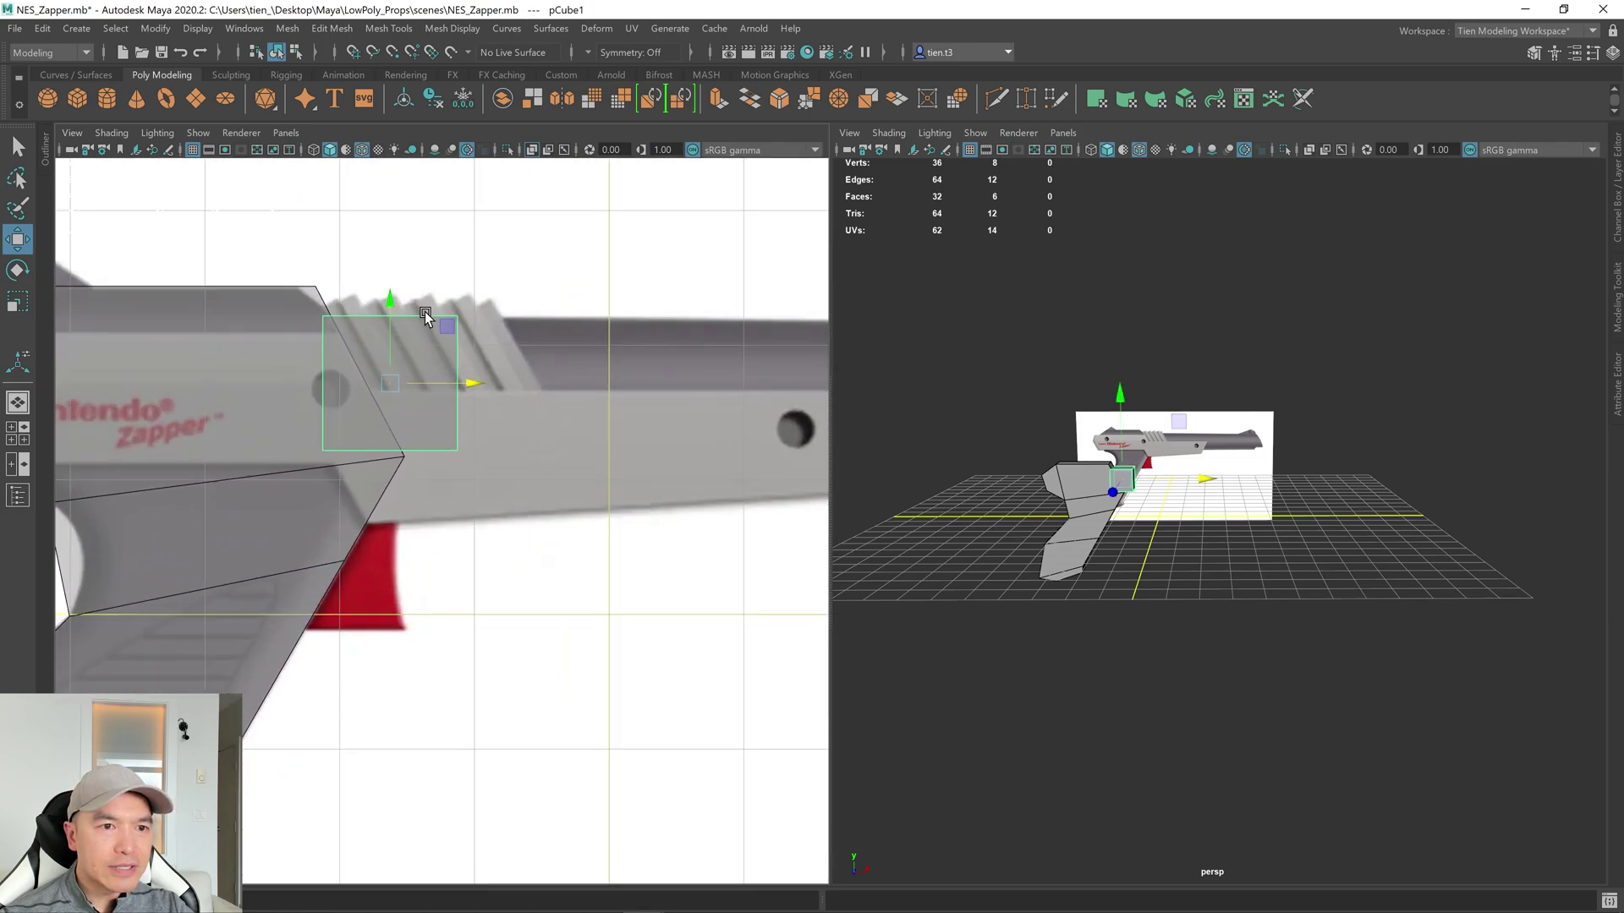
pyautogui.moveTo(390, 299); pyautogui.dragTo(387, 302)
# Stretch the barrel cube forward by moving its front-end vertices to the reference barrel's upper muzzle corner.
pyautogui.moveTo(514, 284); pyautogui.dragTo(419, 282, button='right')
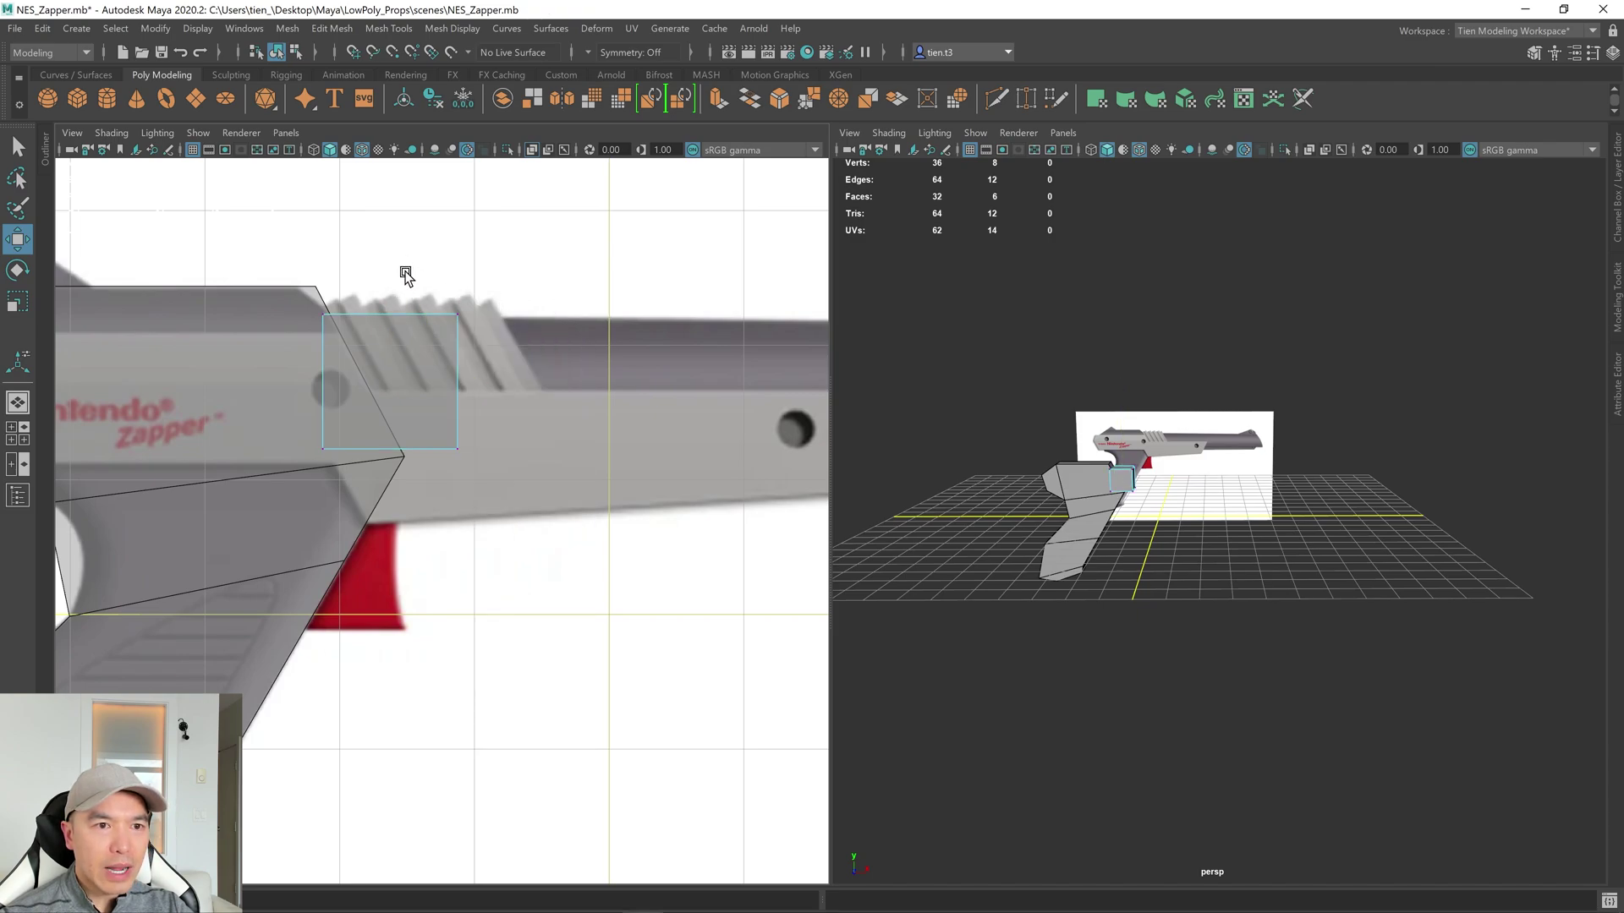
pyautogui.moveTo(406, 272); pyautogui.dragTo(569, 481)
pyautogui.keyDown('alt'); pyautogui.moveTo(732, 493); pyautogui.dragTo(606, 532, button='middle'); pyautogui.keyUp('alt')
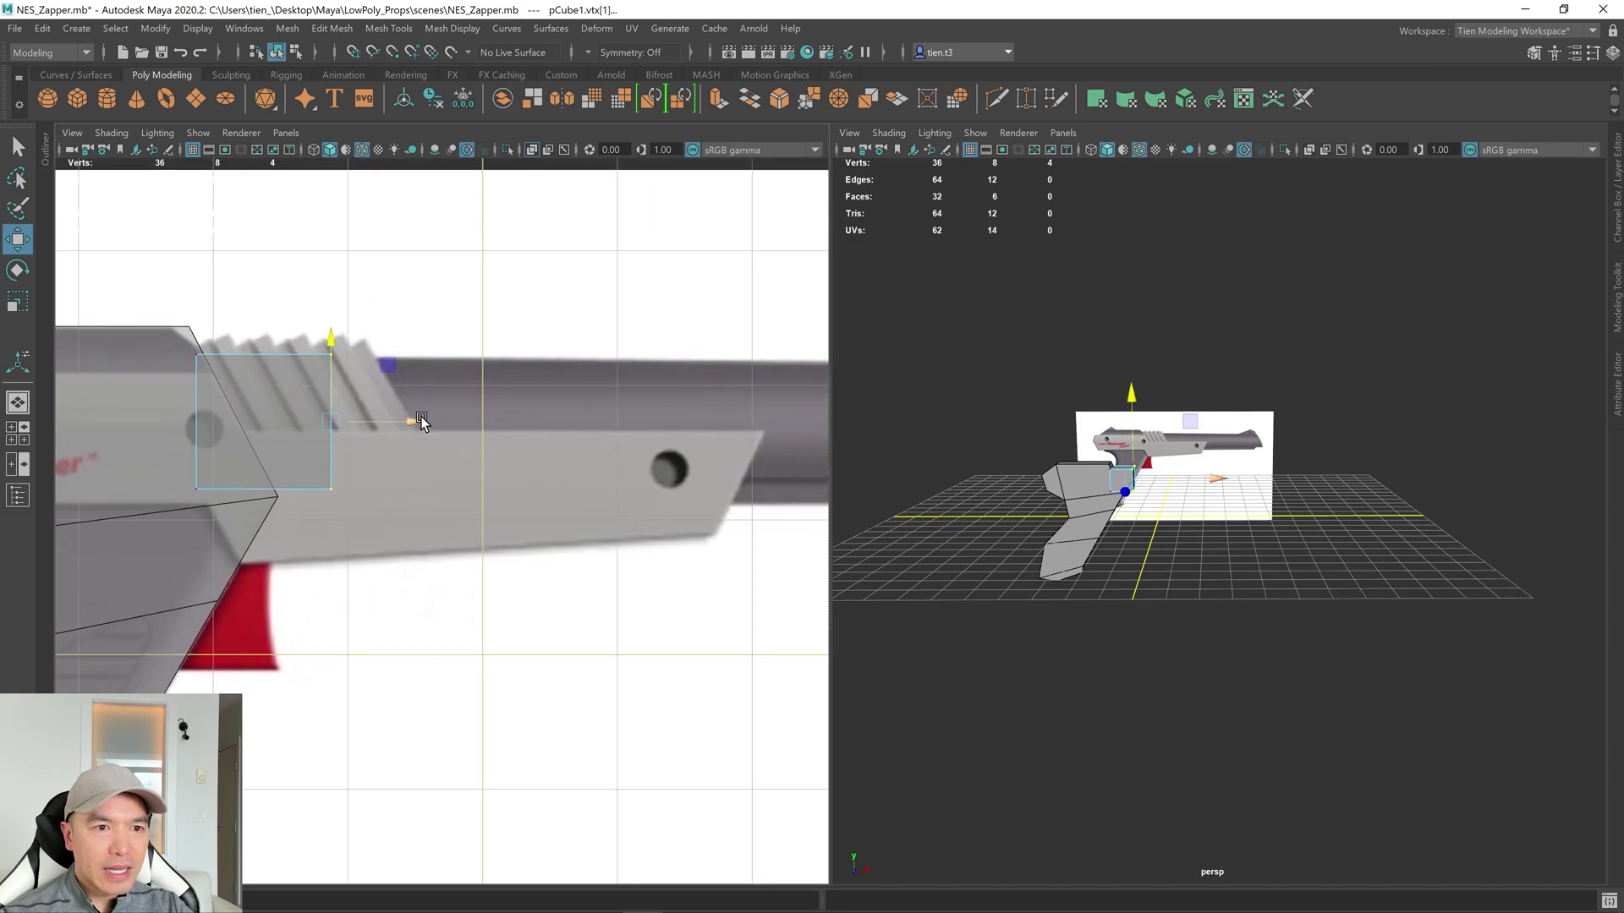
pyautogui.moveTo(421, 420); pyautogui.dragTo(772, 420)
pyautogui.keyDown('alt'); pyautogui.moveTo(773, 420); pyautogui.dragTo(523, 419, button='middle'); pyautogui.keyUp('alt')
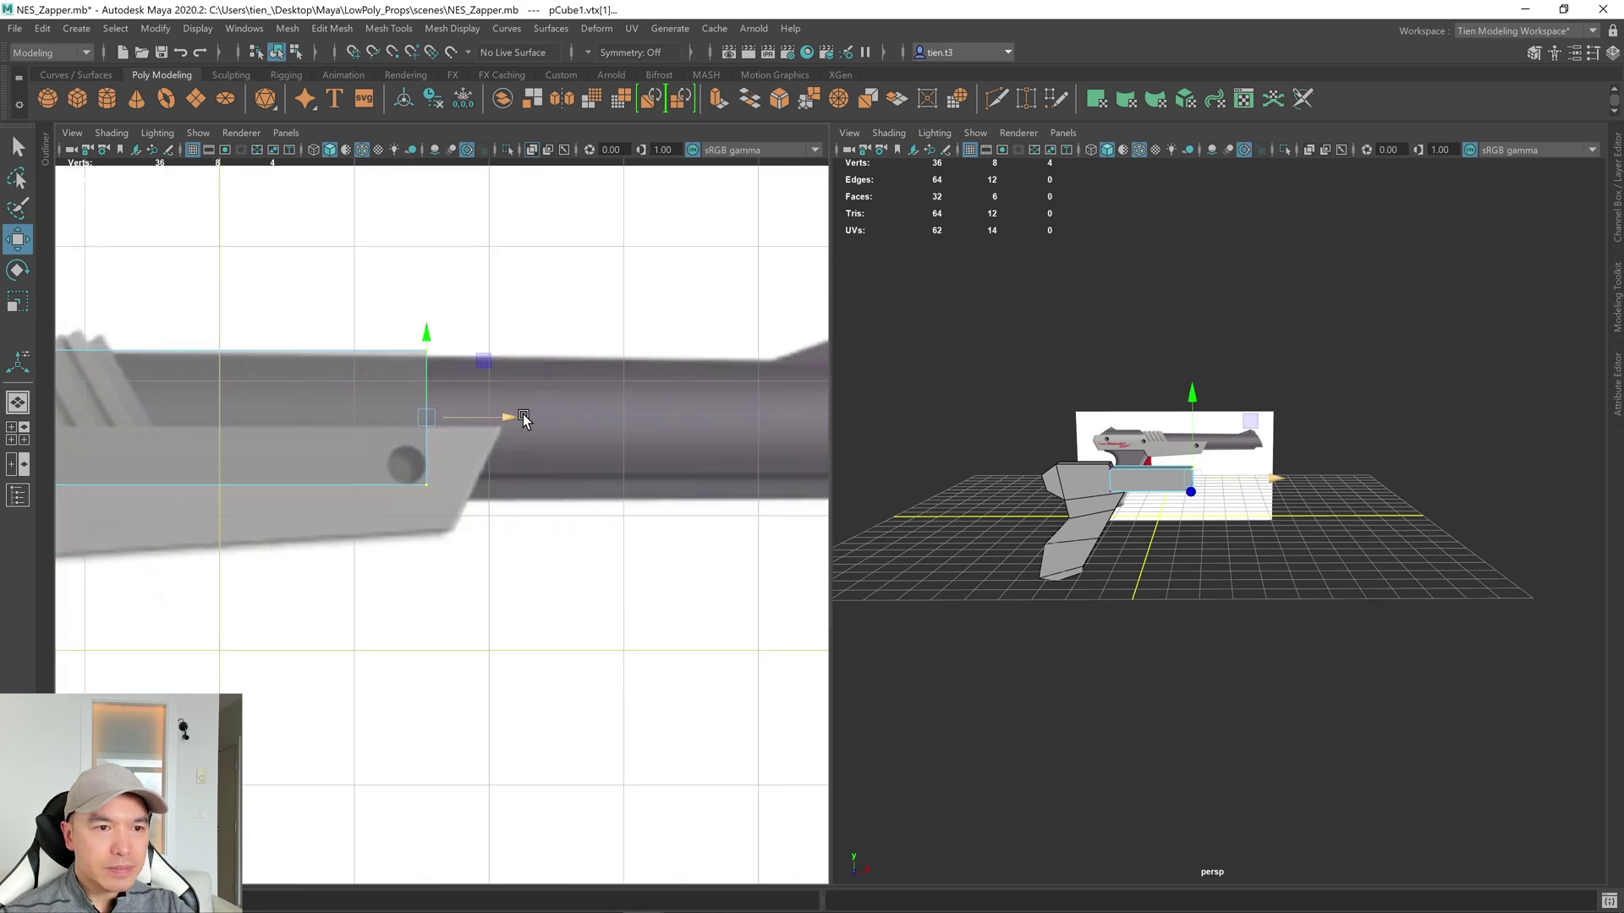
pyautogui.moveTo(523, 418); pyautogui.dragTo(718, 418)
pyautogui.keyDown('alt'); pyautogui.moveTo(718, 418); pyautogui.dragTo(500, 439, button='middle'); pyautogui.keyUp('alt')
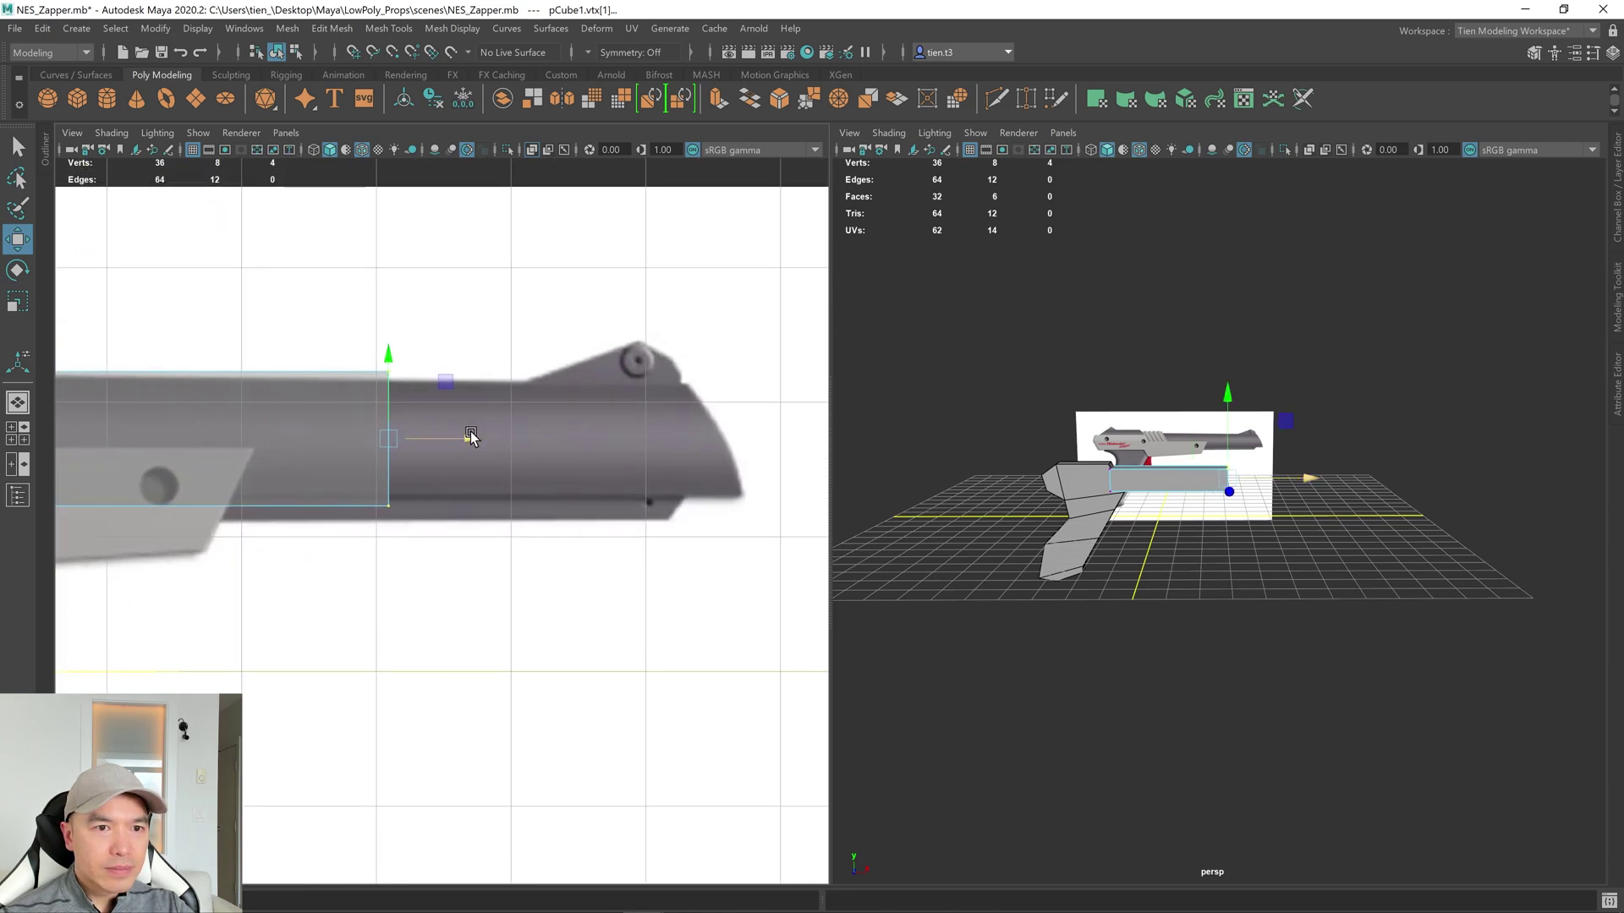
pyautogui.moveTo(471, 435); pyautogui.dragTo(772, 442)
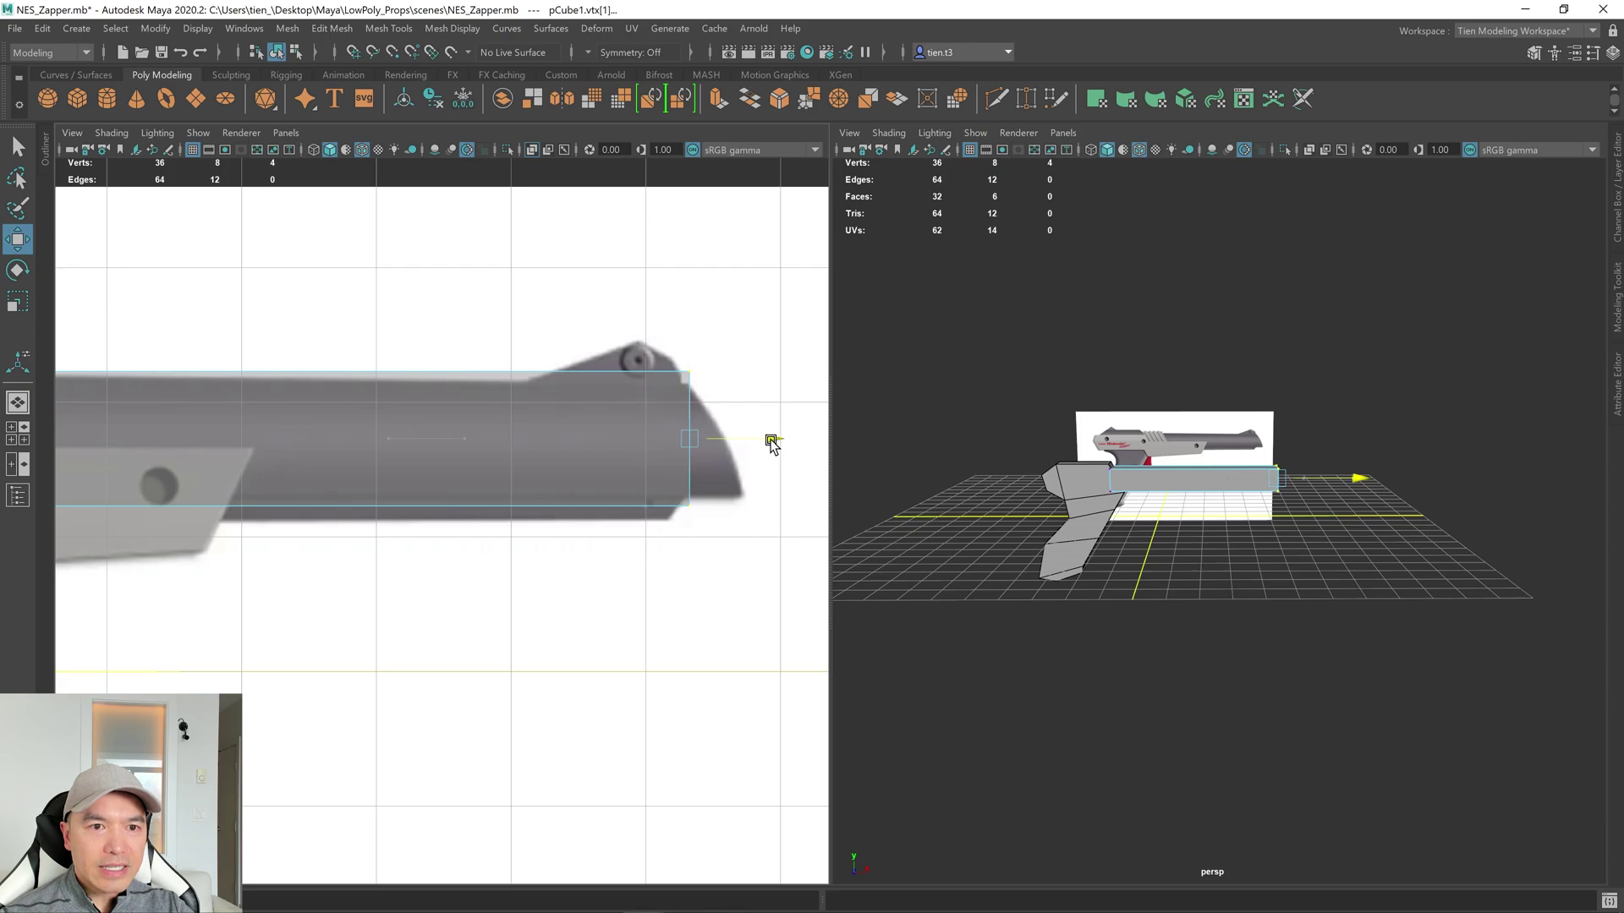
# Lower the barrel's upper front vertices slightly to match the reference barrel's top edge at the muzzle.
pyautogui.keyDown('alt'); pyautogui.moveTo(280, 460); pyautogui.dragTo(626, 505, button='middle'); pyautogui.keyUp('alt')
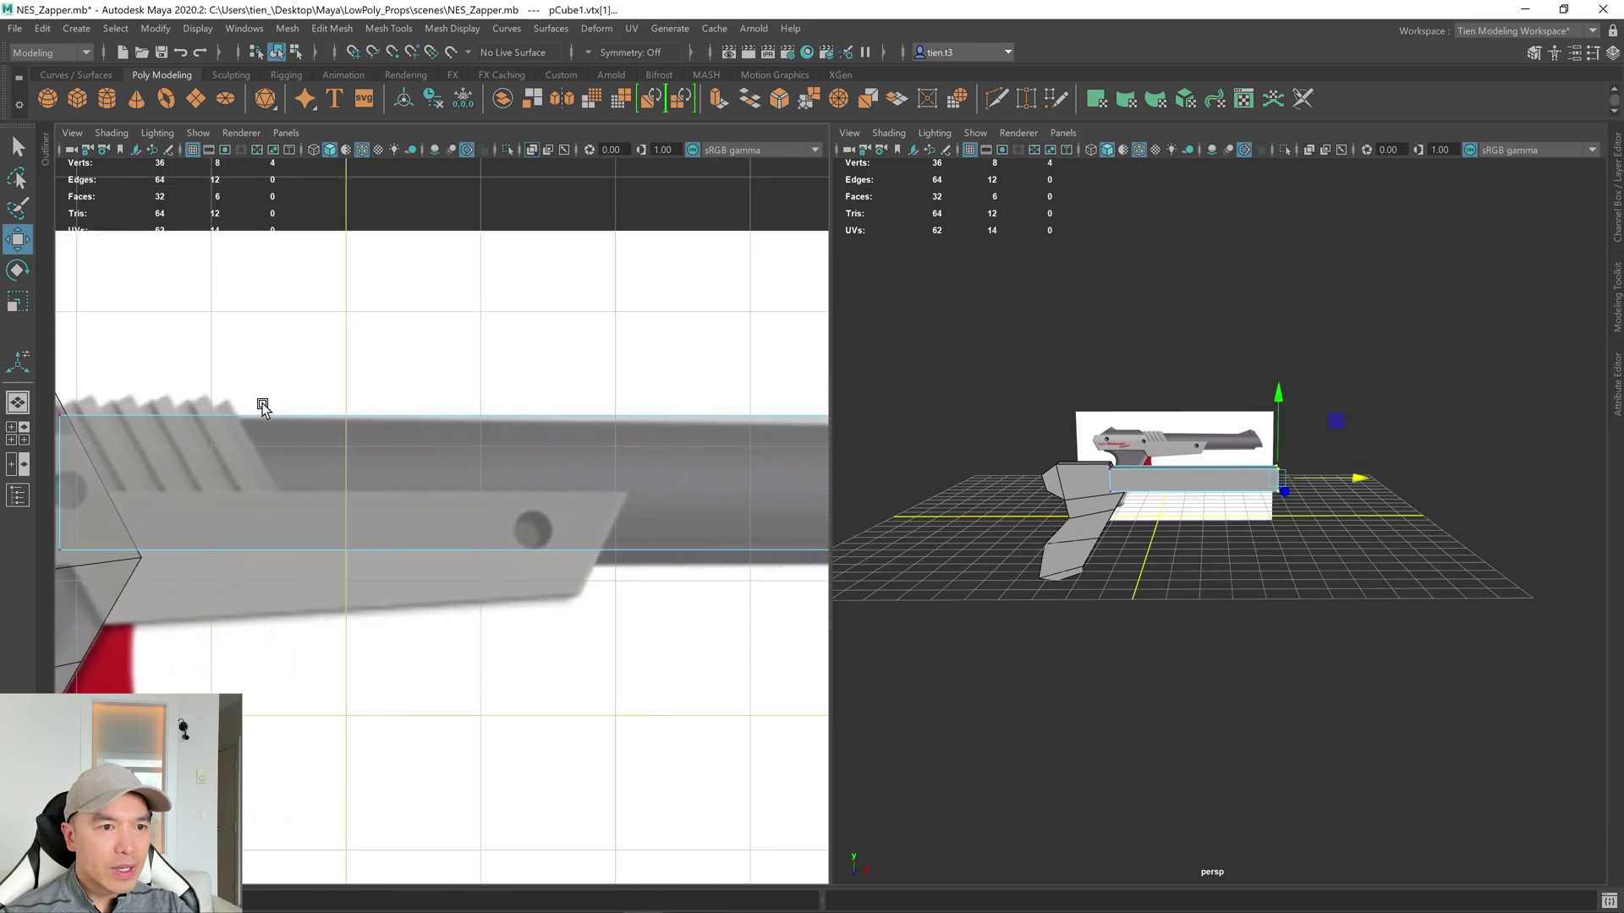
pyautogui.scroll(-5, 362, 439)
pyautogui.scroll(5, 380, 478)
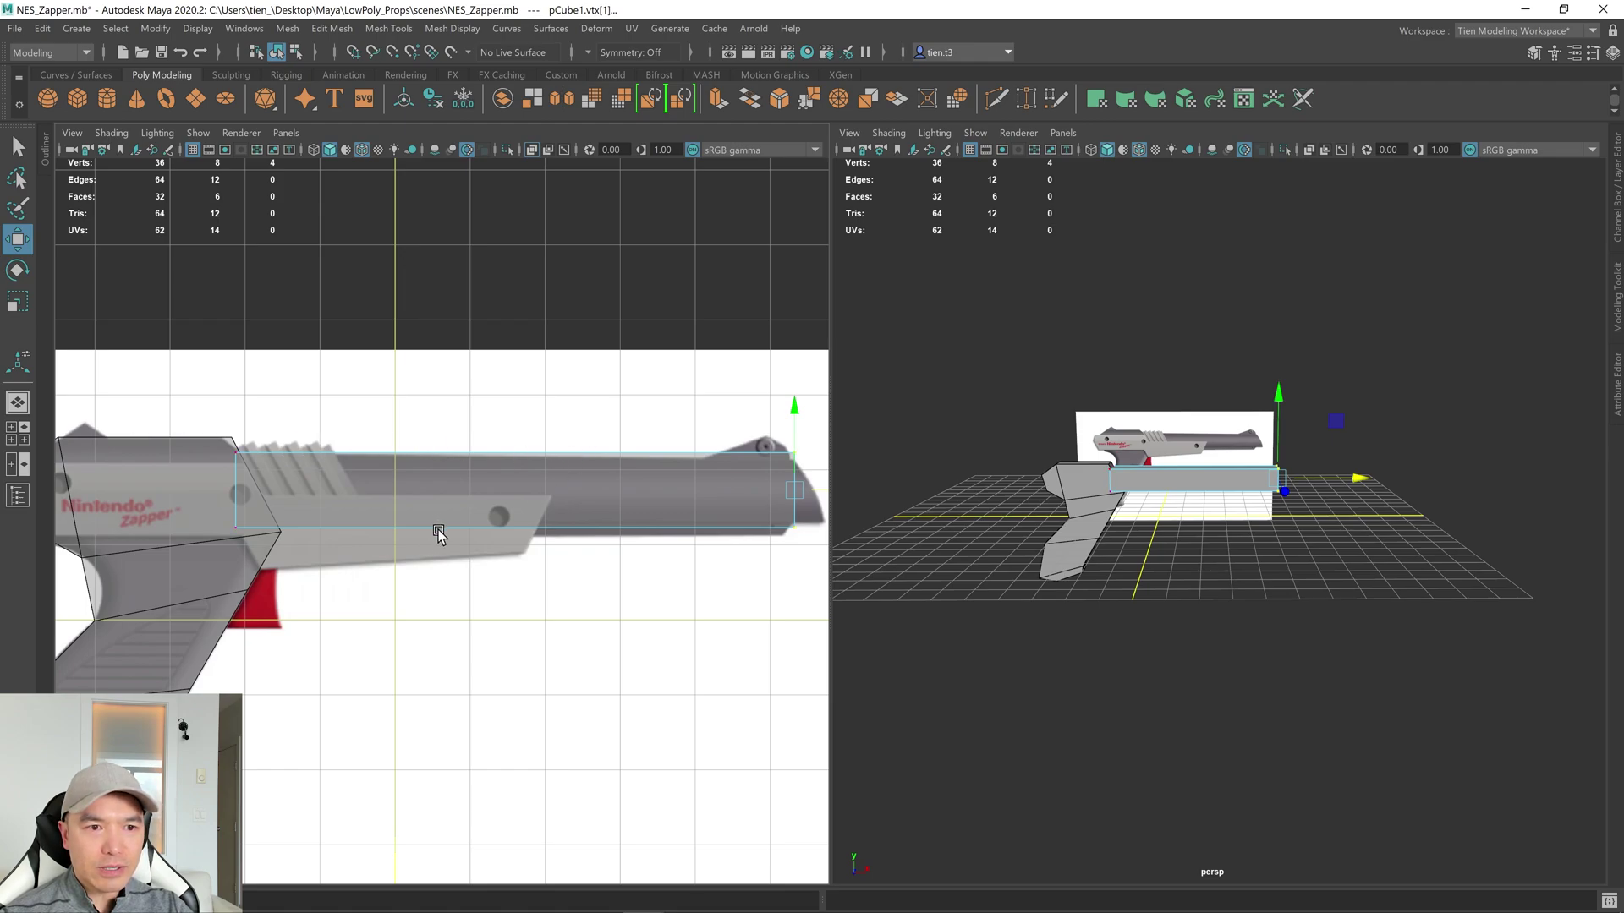
pyautogui.keyDown('alt'); pyautogui.moveTo(633, 499); pyautogui.dragTo(504, 496); pyautogui.keyUp('alt')
pyautogui.scroll(5, 625, 470)
pyautogui.keyDown('alt'); pyautogui.moveTo(700, 443); pyautogui.dragTo(473, 484, button='middle'); pyautogui.keyUp('alt')
pyautogui.moveTo(574, 432); pyautogui.dragTo(507, 433, button='right')
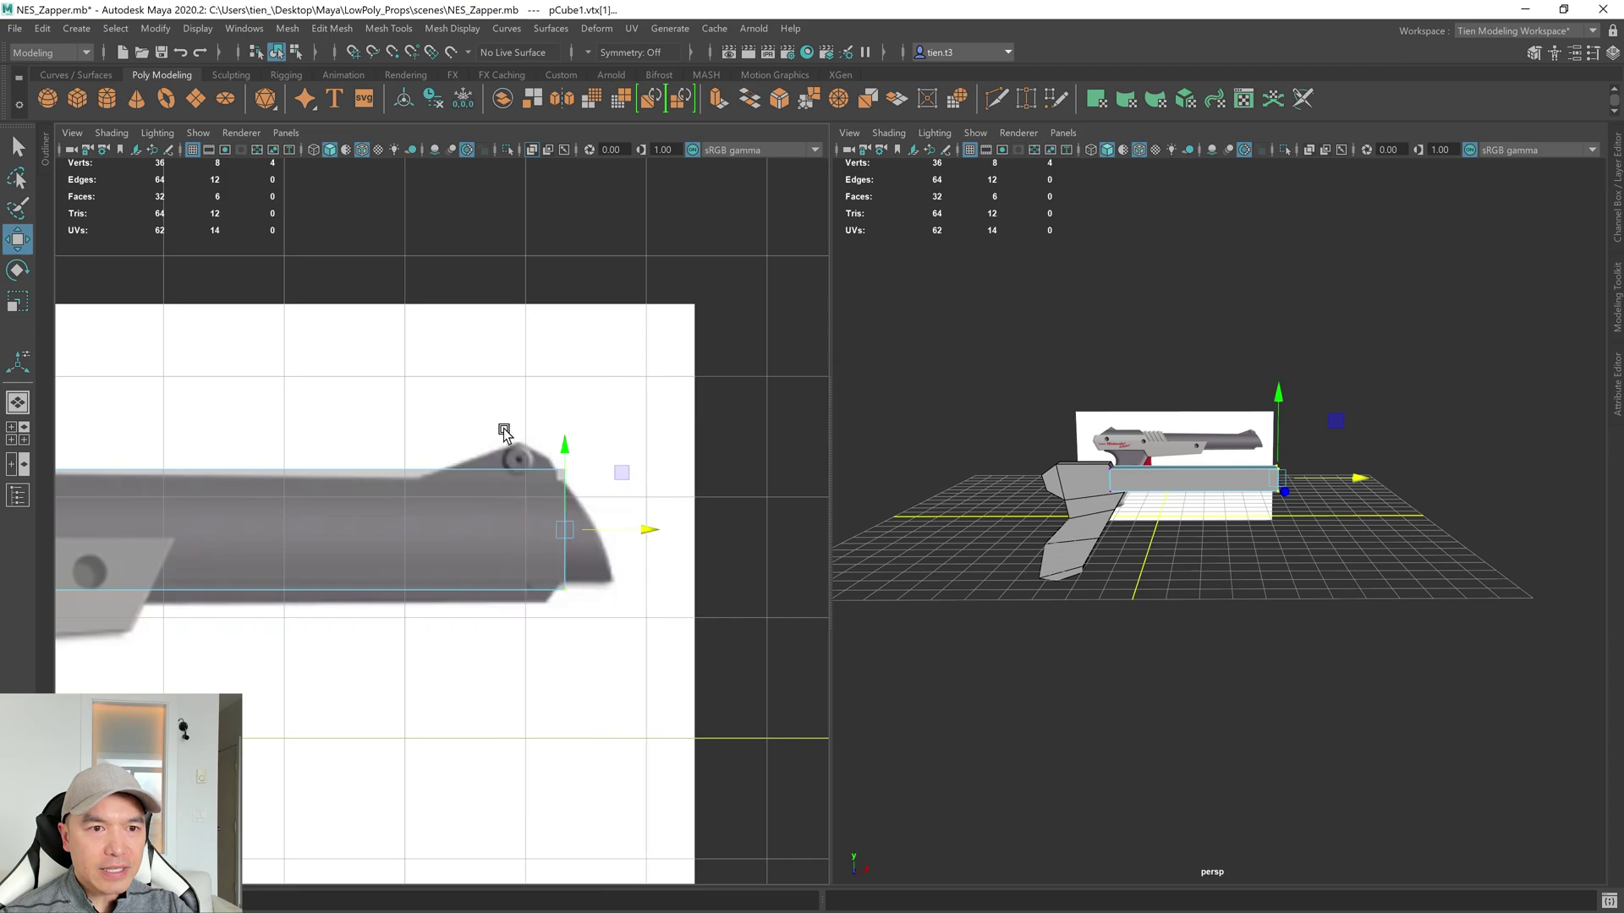
pyautogui.moveTo(516, 433); pyautogui.dragTo(596, 484)
pyautogui.moveTo(566, 390); pyautogui.dragTo(562, 397)
# Move the barrel's lower front vertices forward to the muzzle tip to match the slanted end in the reference.
pyautogui.keyDown('alt'); pyautogui.moveTo(536, 569); pyautogui.dragTo(643, 522, button='middle'); pyautogui.keyUp('alt')
pyautogui.scroll(-7, 630, 531)
pyautogui.keyDown('alt'); pyautogui.moveTo(499, 532); pyautogui.dragTo(569, 531, button='middle'); pyautogui.keyUp('alt')
pyautogui.scroll(4, 569, 531)
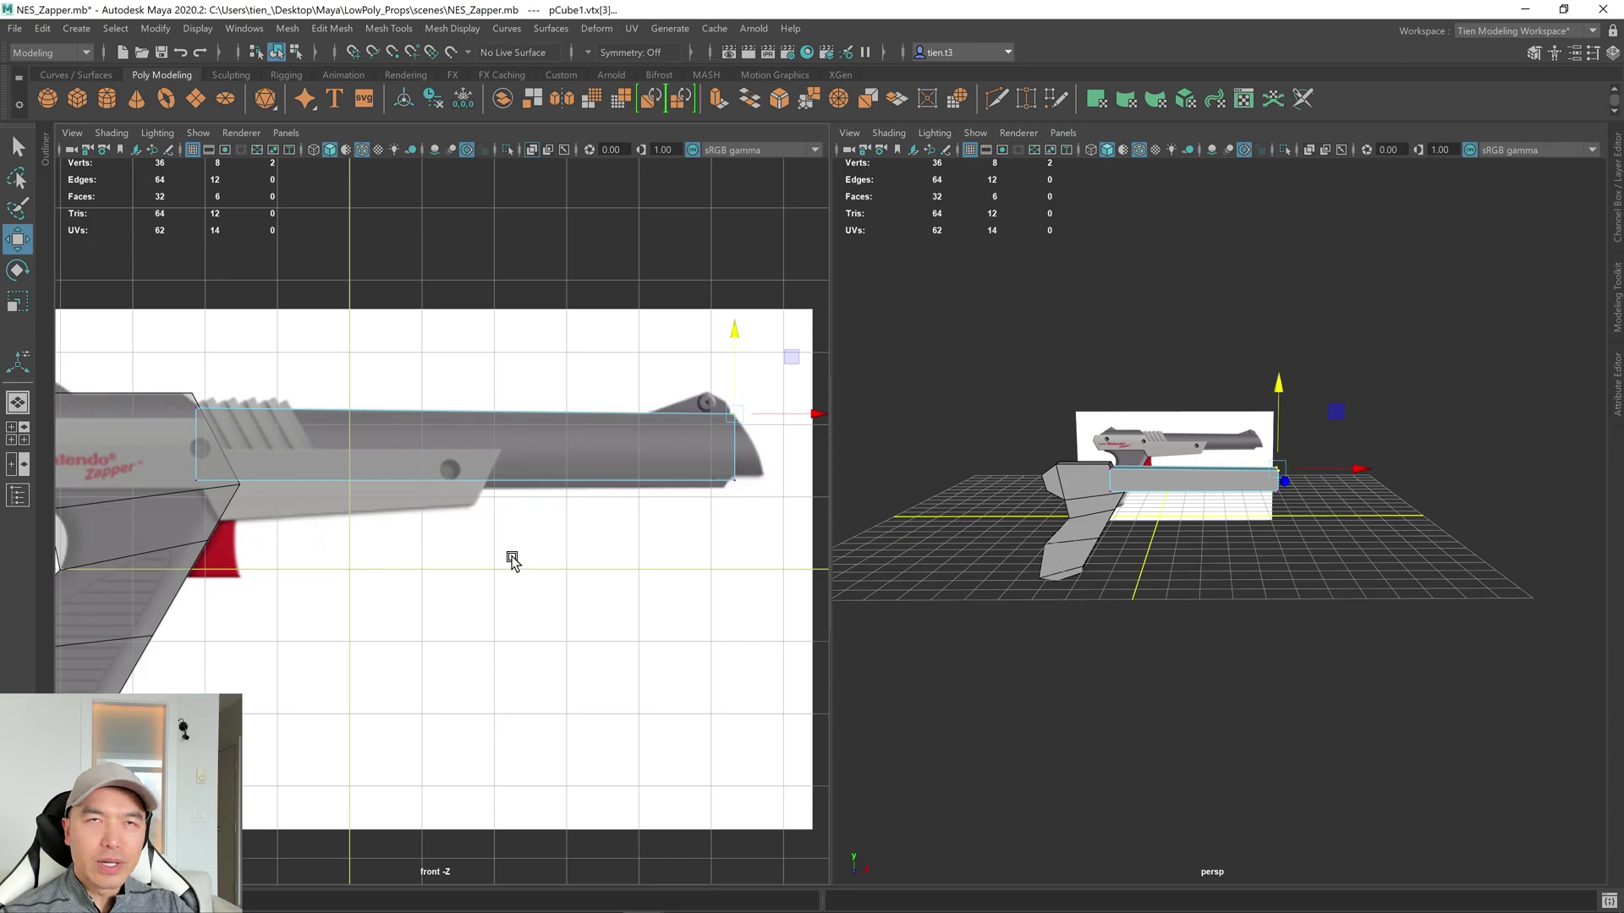
pyautogui.keyDown('alt'); pyautogui.moveTo(627, 548); pyautogui.dragTo(567, 567, button='middle'); pyautogui.keyUp('alt')
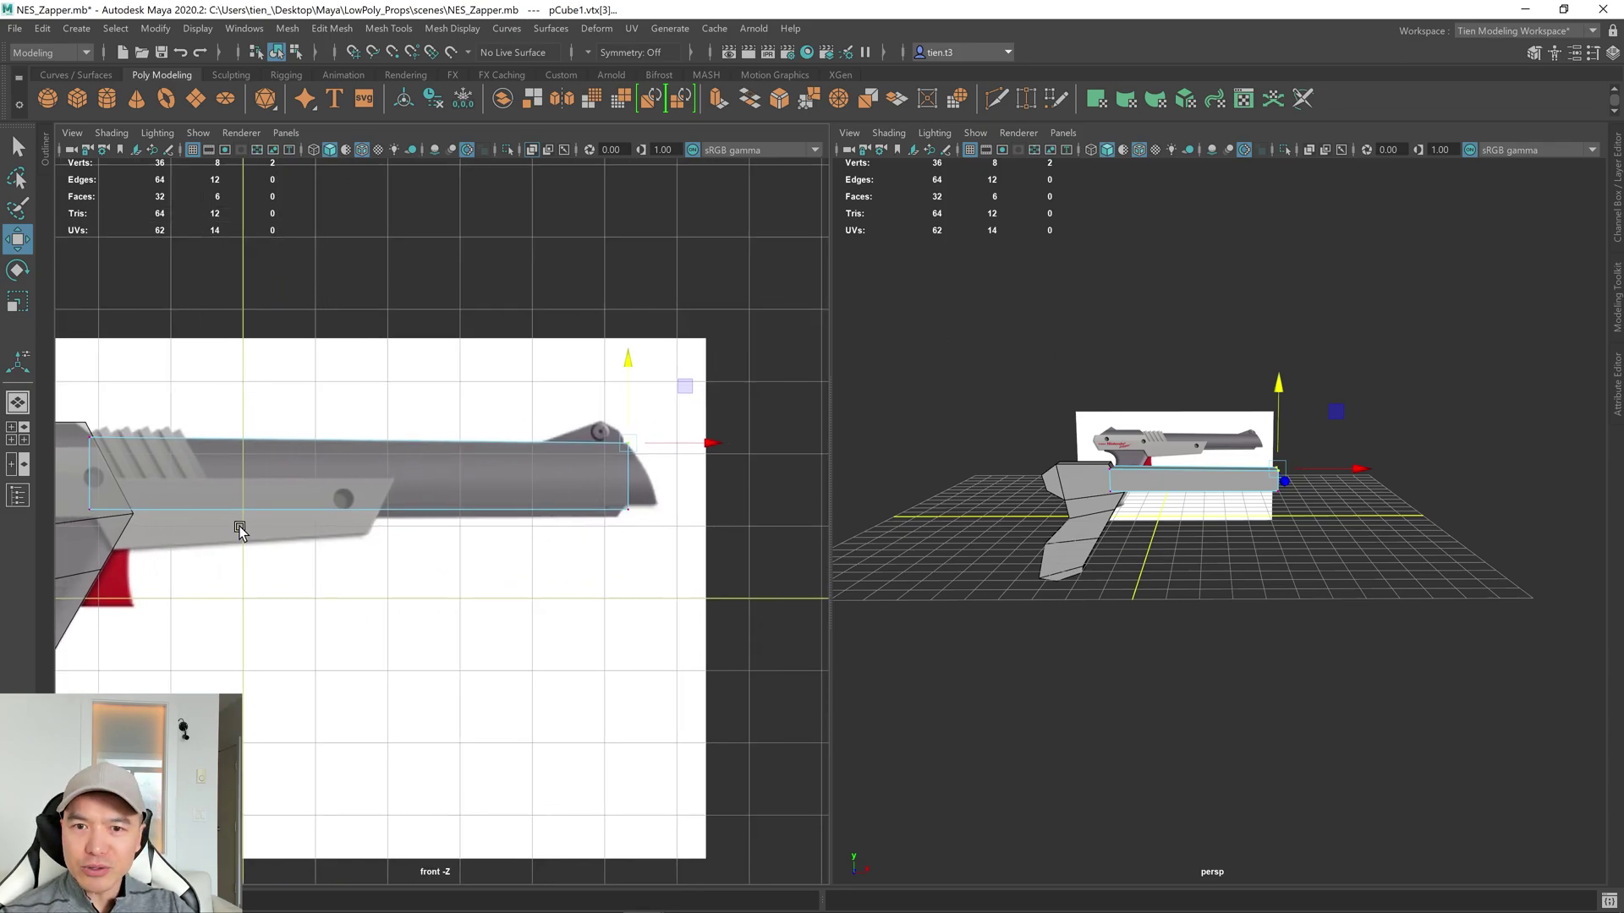
pyautogui.keyDown('alt'); pyautogui.moveTo(240, 531); pyautogui.dragTo(459, 514, button='middle'); pyautogui.keyUp('alt')
pyautogui.scroll(-5, 550, 495)
pyautogui.keyDown('alt'); pyautogui.moveTo(557, 505); pyautogui.dragTo(457, 539, button='middle'); pyautogui.keyUp('alt')
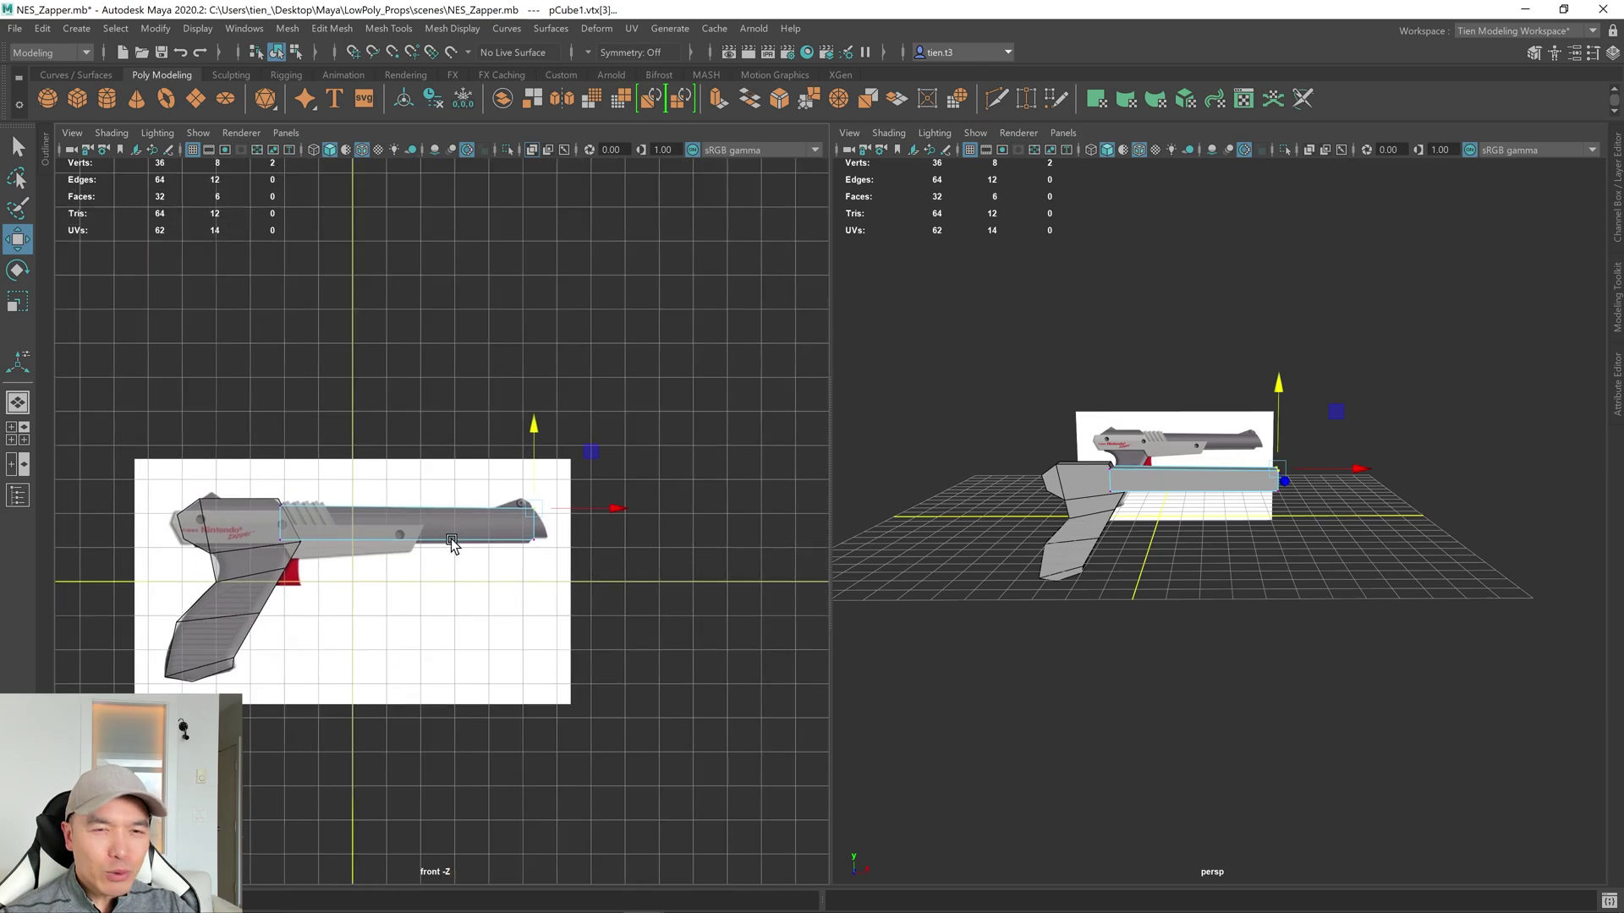
pyautogui.scroll(5, 491, 536)
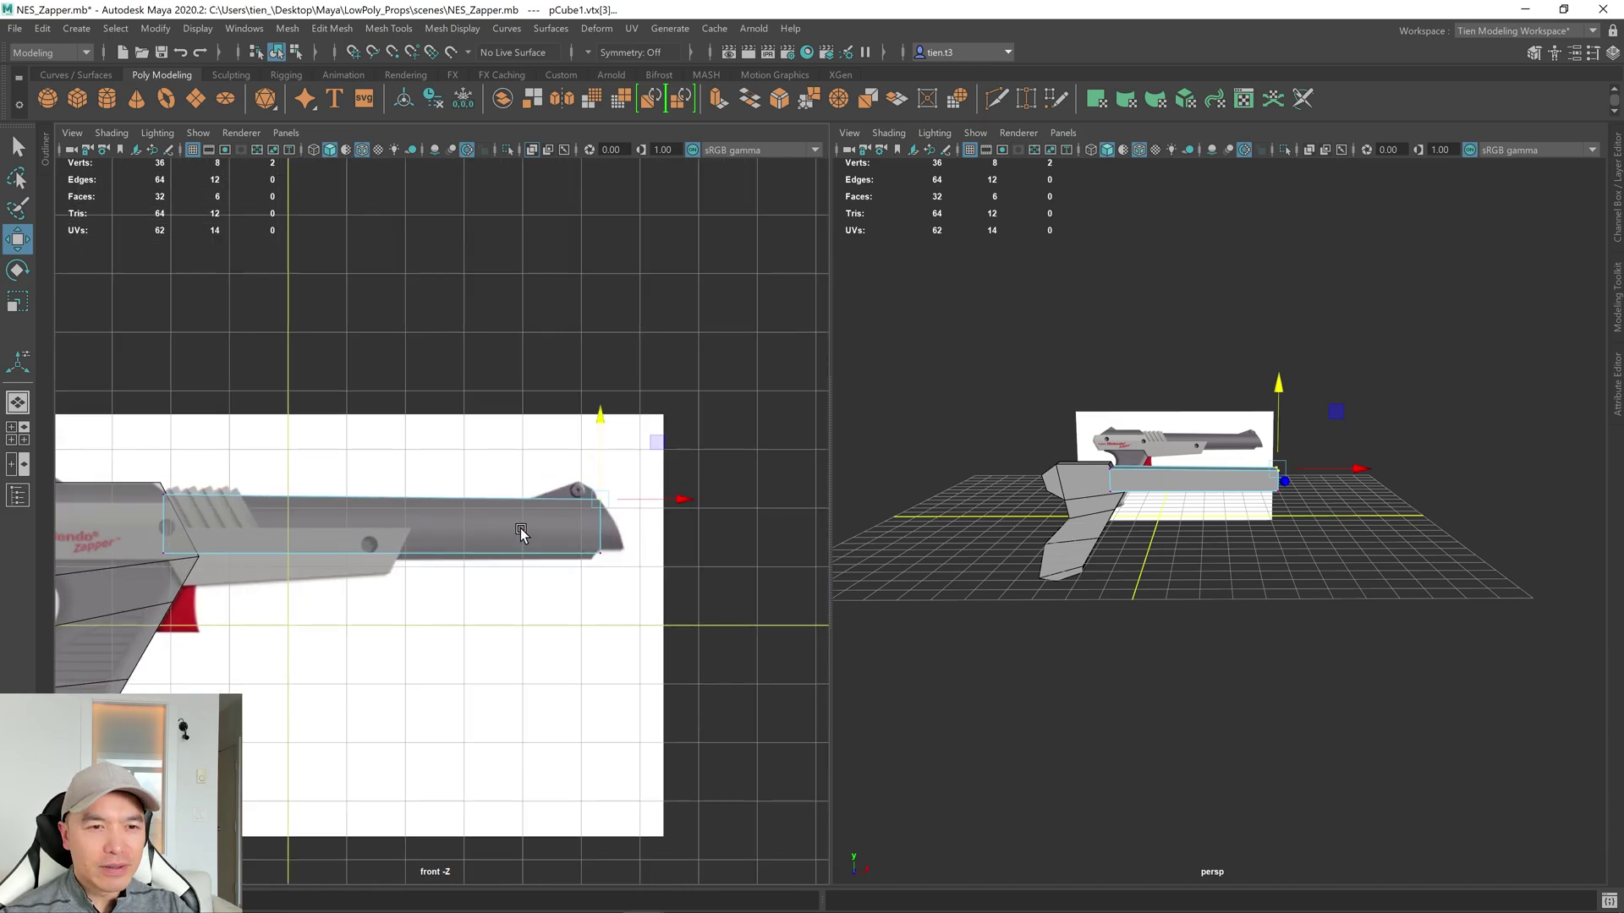
pyautogui.keyDown('alt'); pyautogui.moveTo(697, 577); pyautogui.dragTo(506, 553, button='middle'); pyautogui.keyUp('alt')
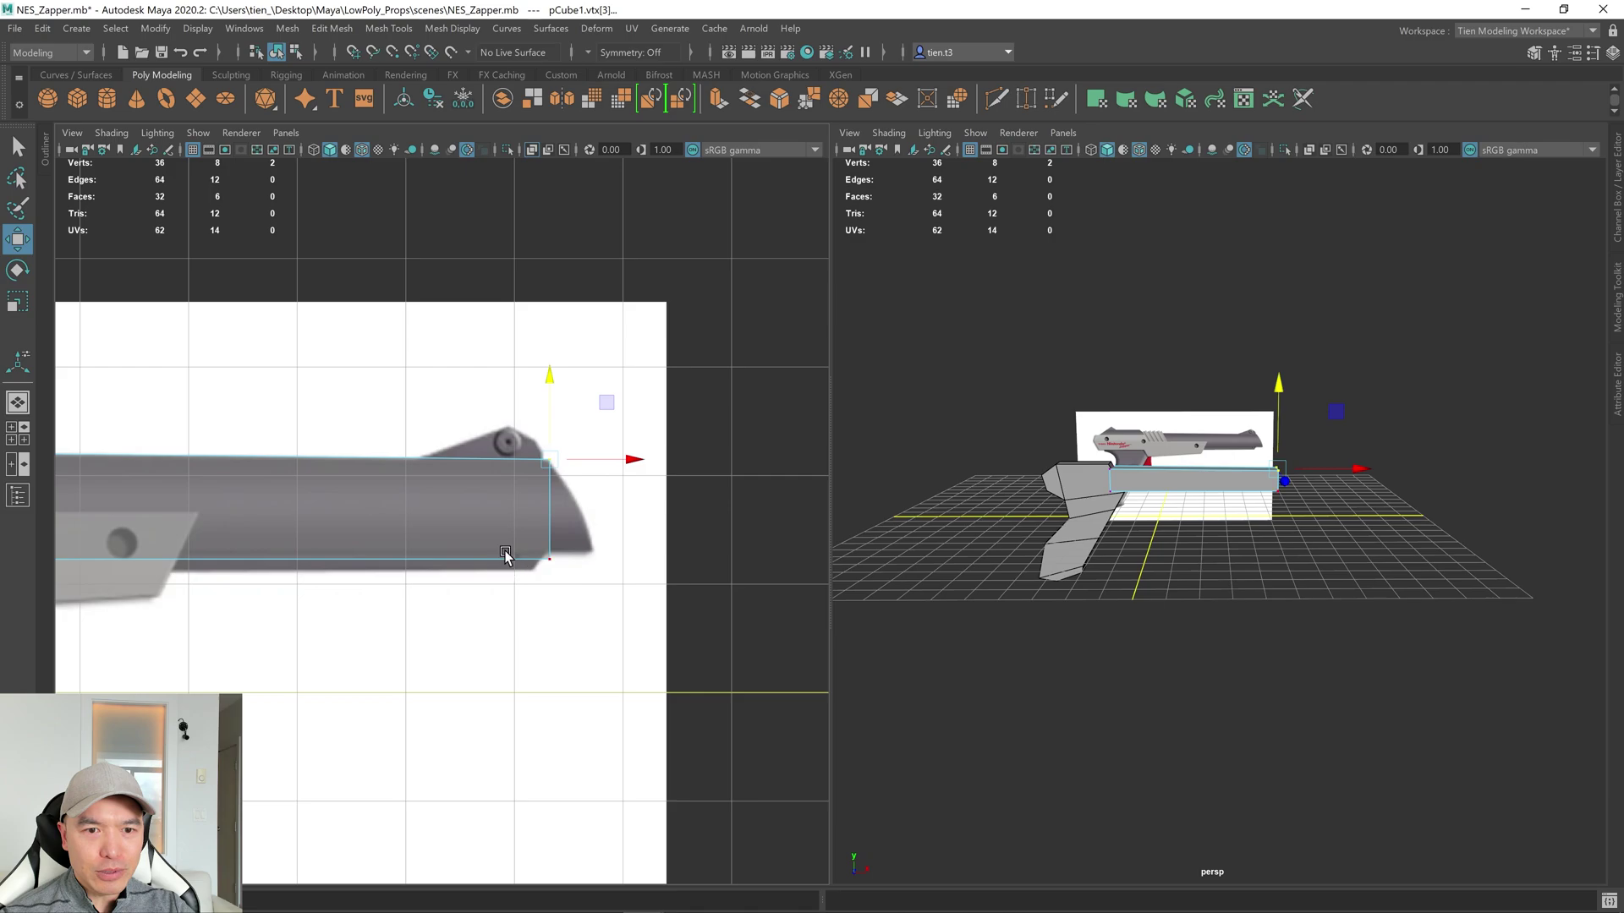
pyautogui.moveTo(507, 551); pyautogui.dragTo(598, 555)
# Move the barrel's rear vertices slightly back along X so the barrel reaches further into the grip body.
pyautogui.keyDown('alt'); pyautogui.moveTo(358, 584); pyautogui.dragTo(728, 591, button='middle'); pyautogui.keyUp('alt')
pyautogui.scroll(2, 563, 591)
pyautogui.scroll(2, 561, 588)
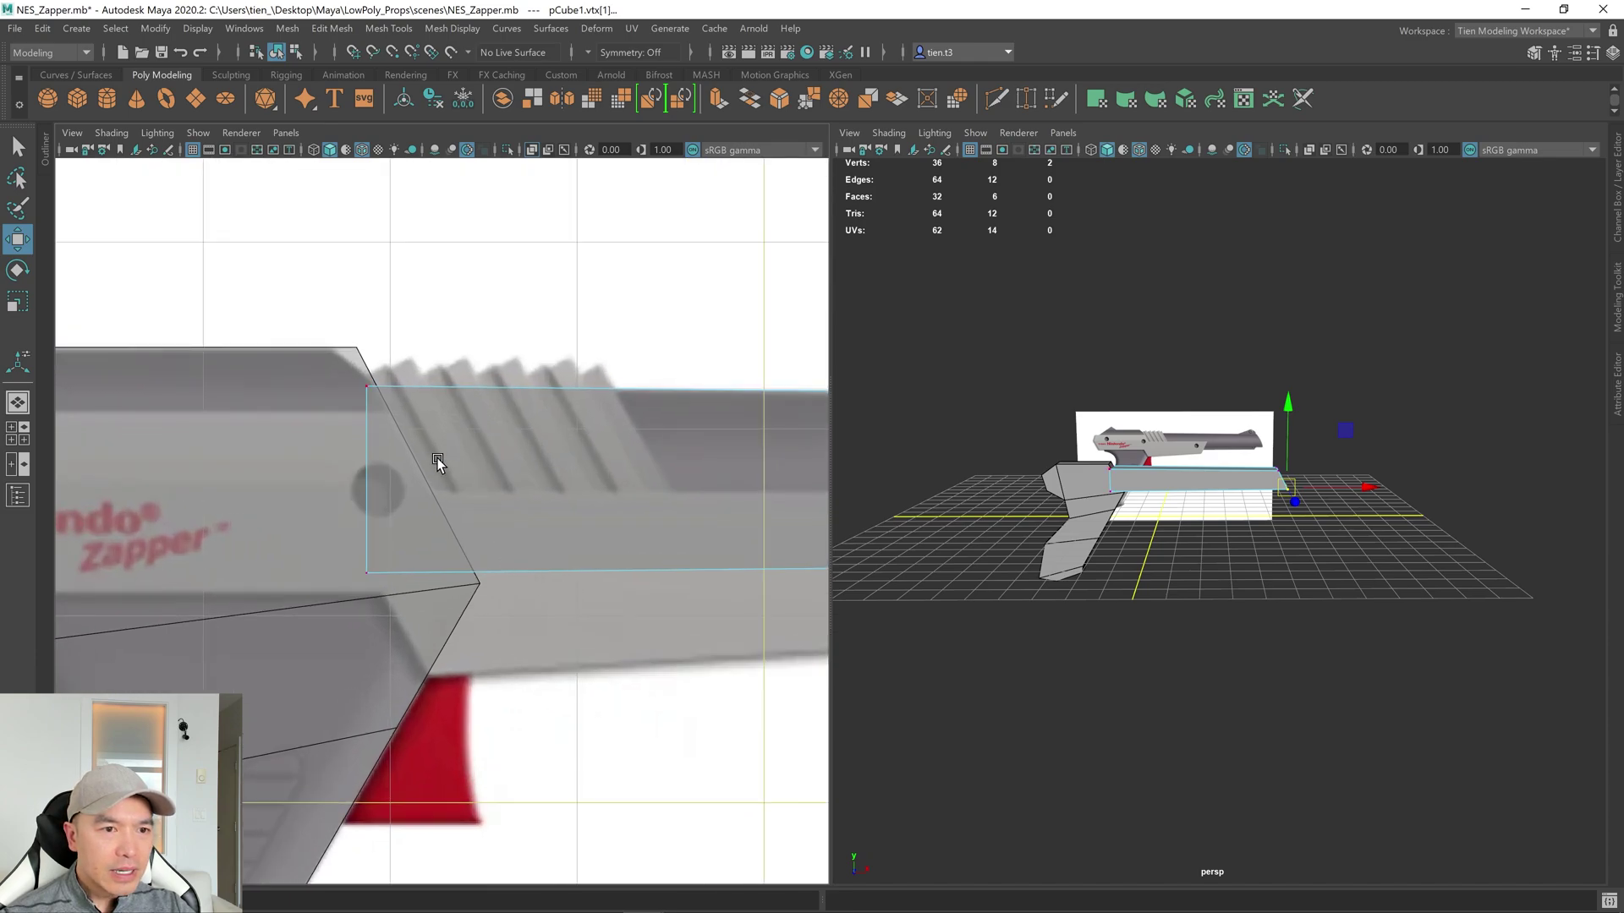
pyautogui.keyDown('alt'); pyautogui.moveTo(443, 439); pyautogui.dragTo(403, 474, button='middle'); pyautogui.keyUp('alt')
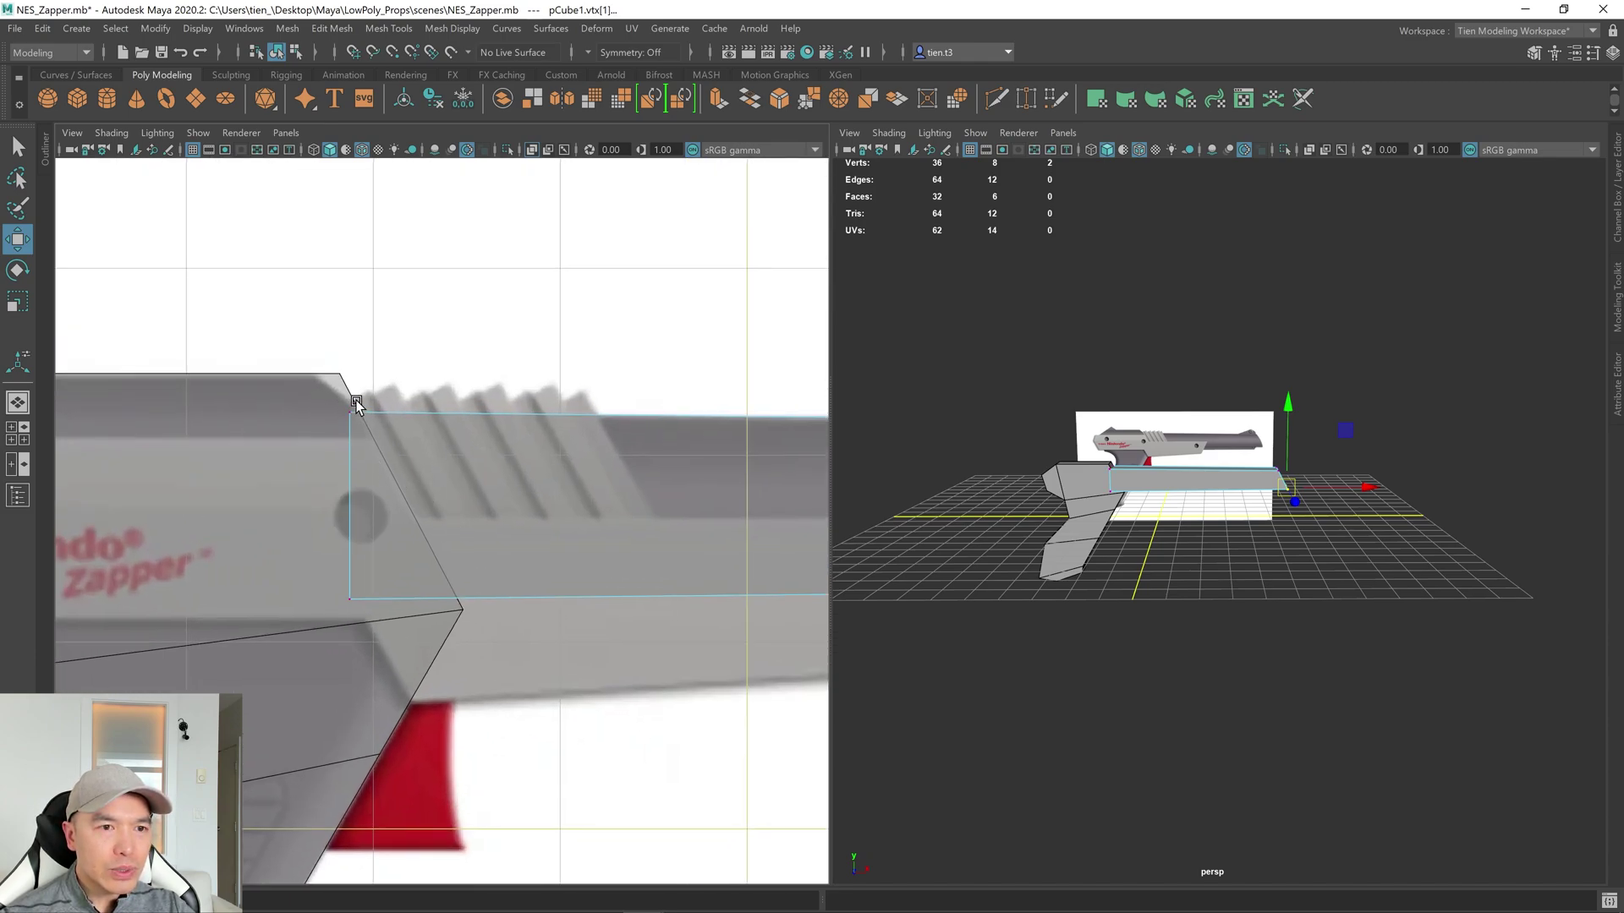
pyautogui.moveTo(328, 403); pyautogui.dragTo(403, 607)
pyautogui.moveTo(424, 506); pyautogui.dragTo(398, 507)
# Examine the barrel's fit against the reference image from the muzzle back to the grip and ribs.
pyautogui.scroll(-5, 448, 517)
pyautogui.scroll(-3, 489, 541)
pyautogui.keyDown('alt'); pyautogui.moveTo(558, 550); pyautogui.dragTo(452, 562, button='middle'); pyautogui.keyUp('alt')
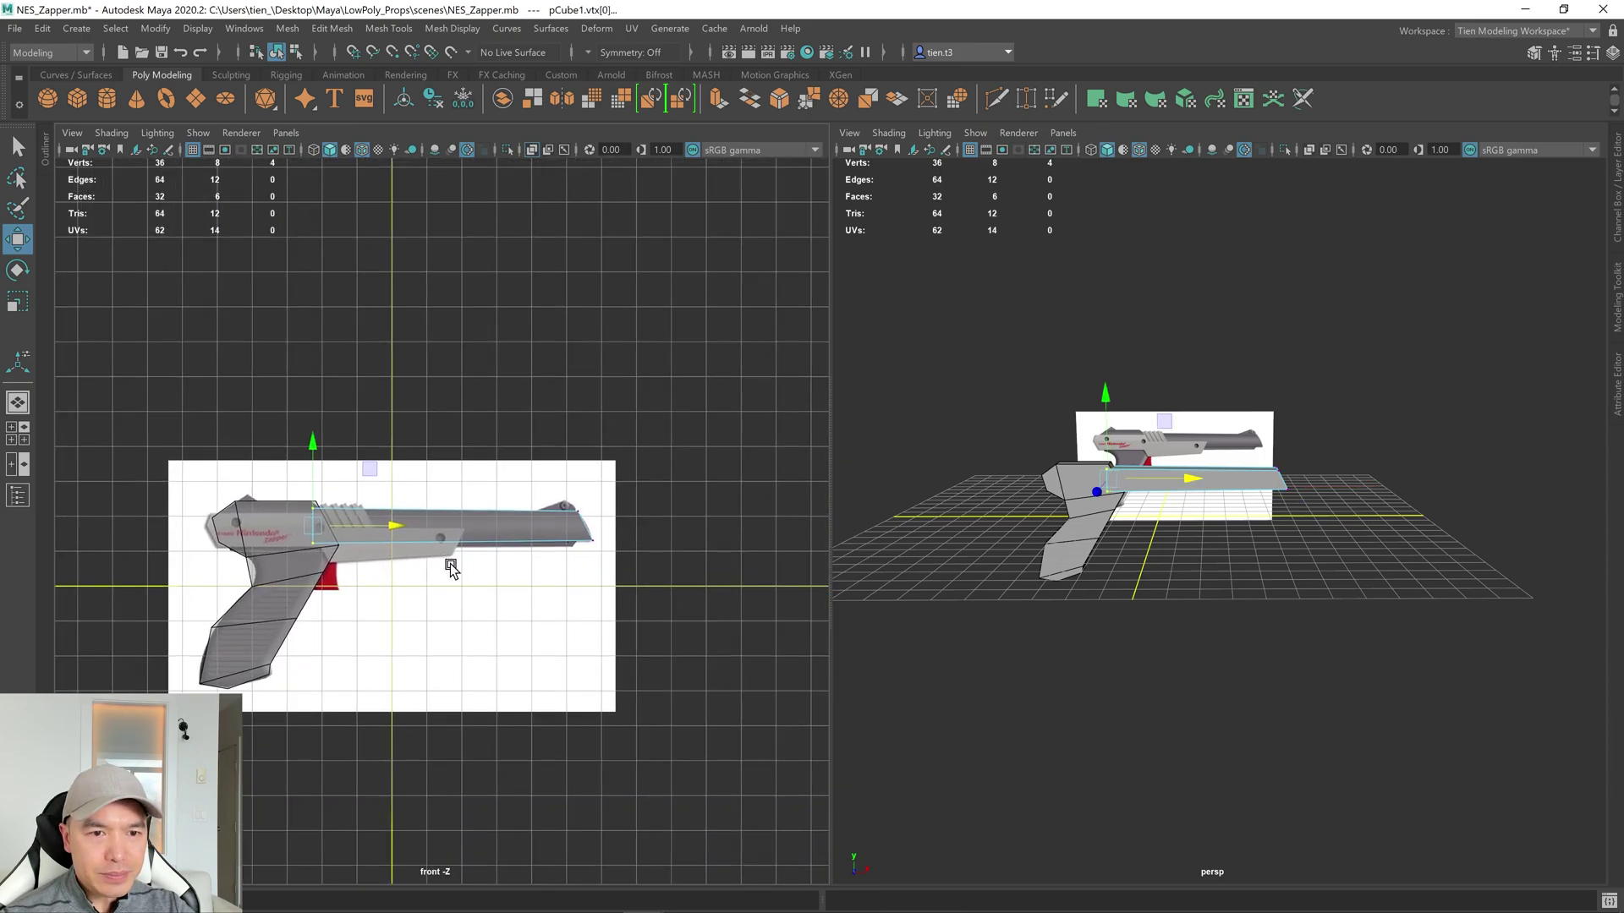
pyautogui.scroll(8, 478, 572)
pyautogui.scroll(2, 635, 571)
pyautogui.scroll(1, 708, 609)
pyautogui.keyDown('alt'); pyautogui.moveTo(681, 603); pyautogui.dragTo(483, 596, button='middle'); pyautogui.keyUp('alt')
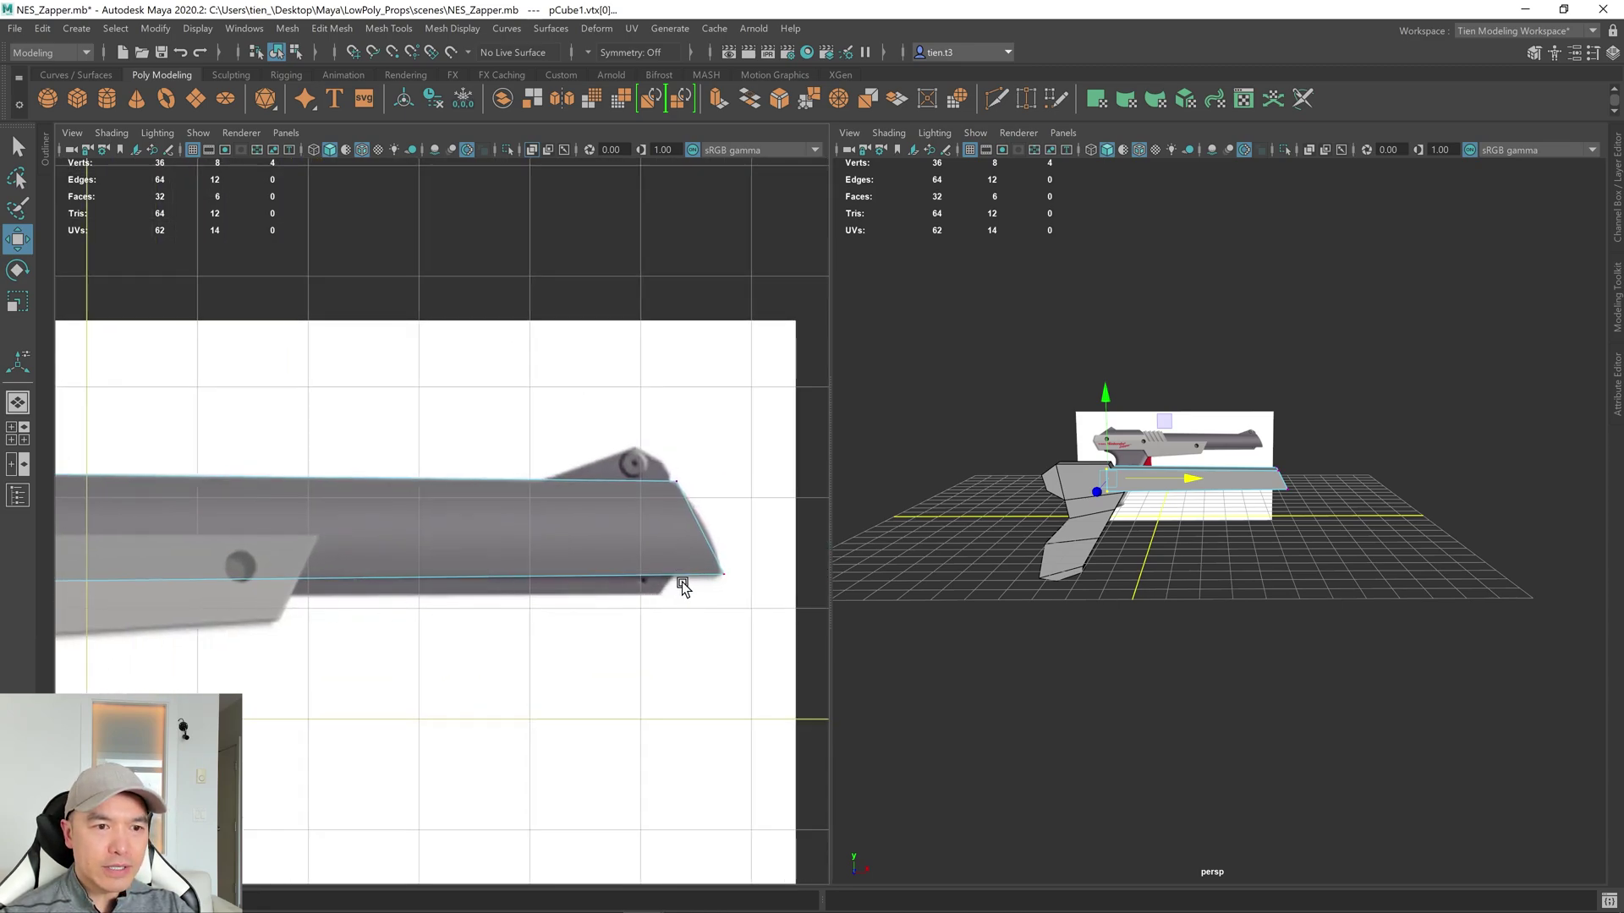
pyautogui.keyDown('alt'); pyautogui.moveTo(320, 582); pyautogui.dragTo(497, 585, button='middle'); pyautogui.keyUp('alt')
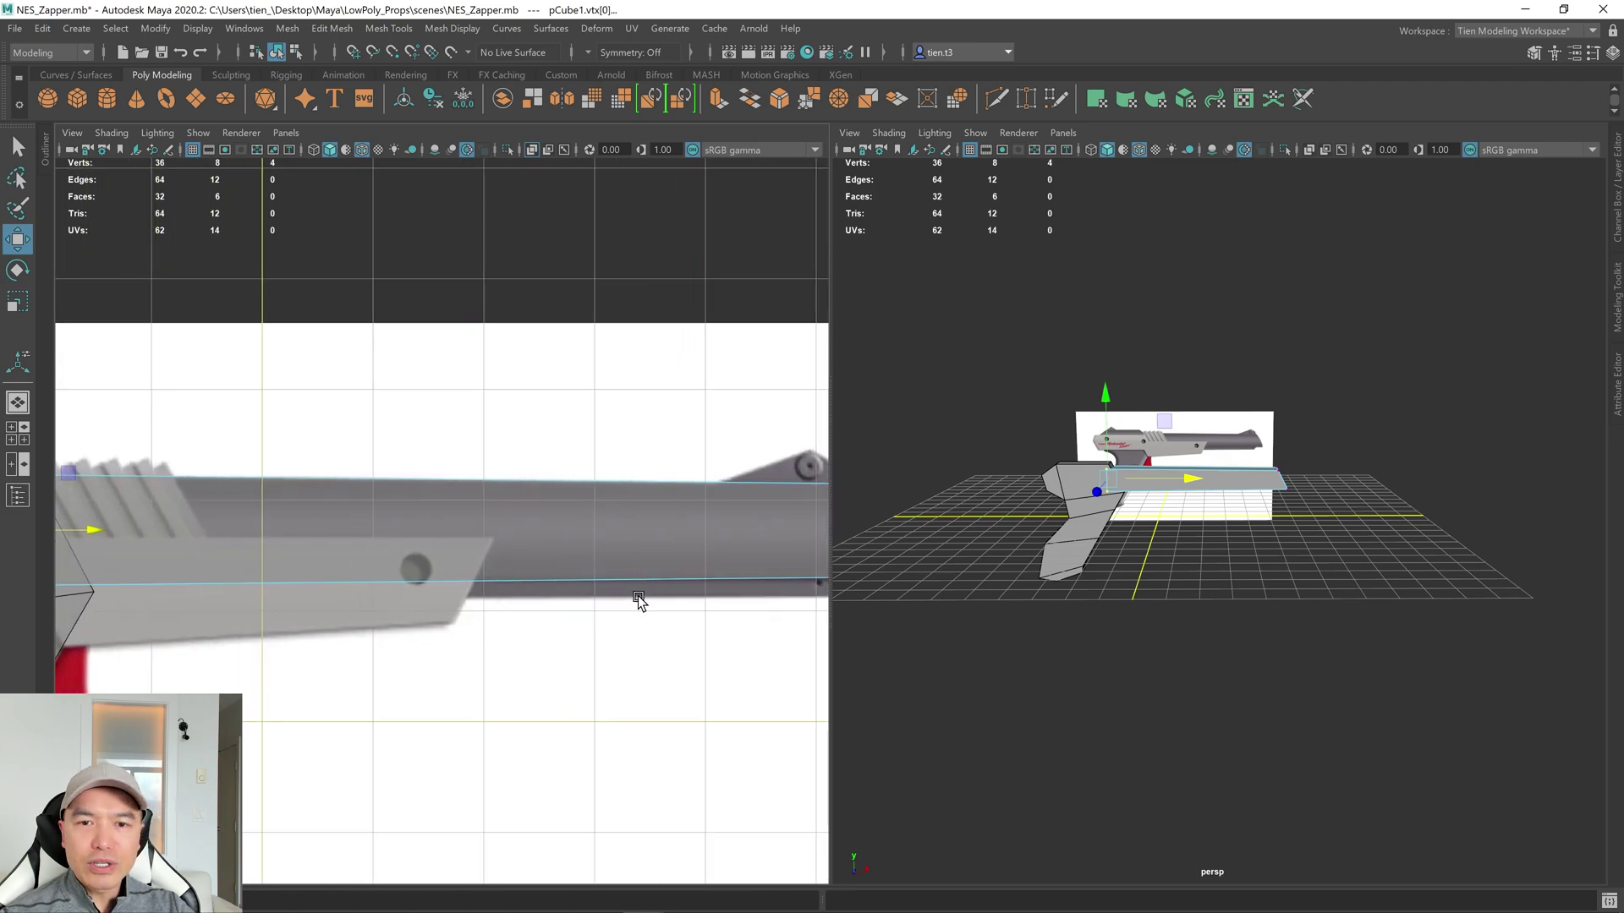
pyautogui.scroll(-4, 598, 590)
pyautogui.scroll(1, 641, 594)
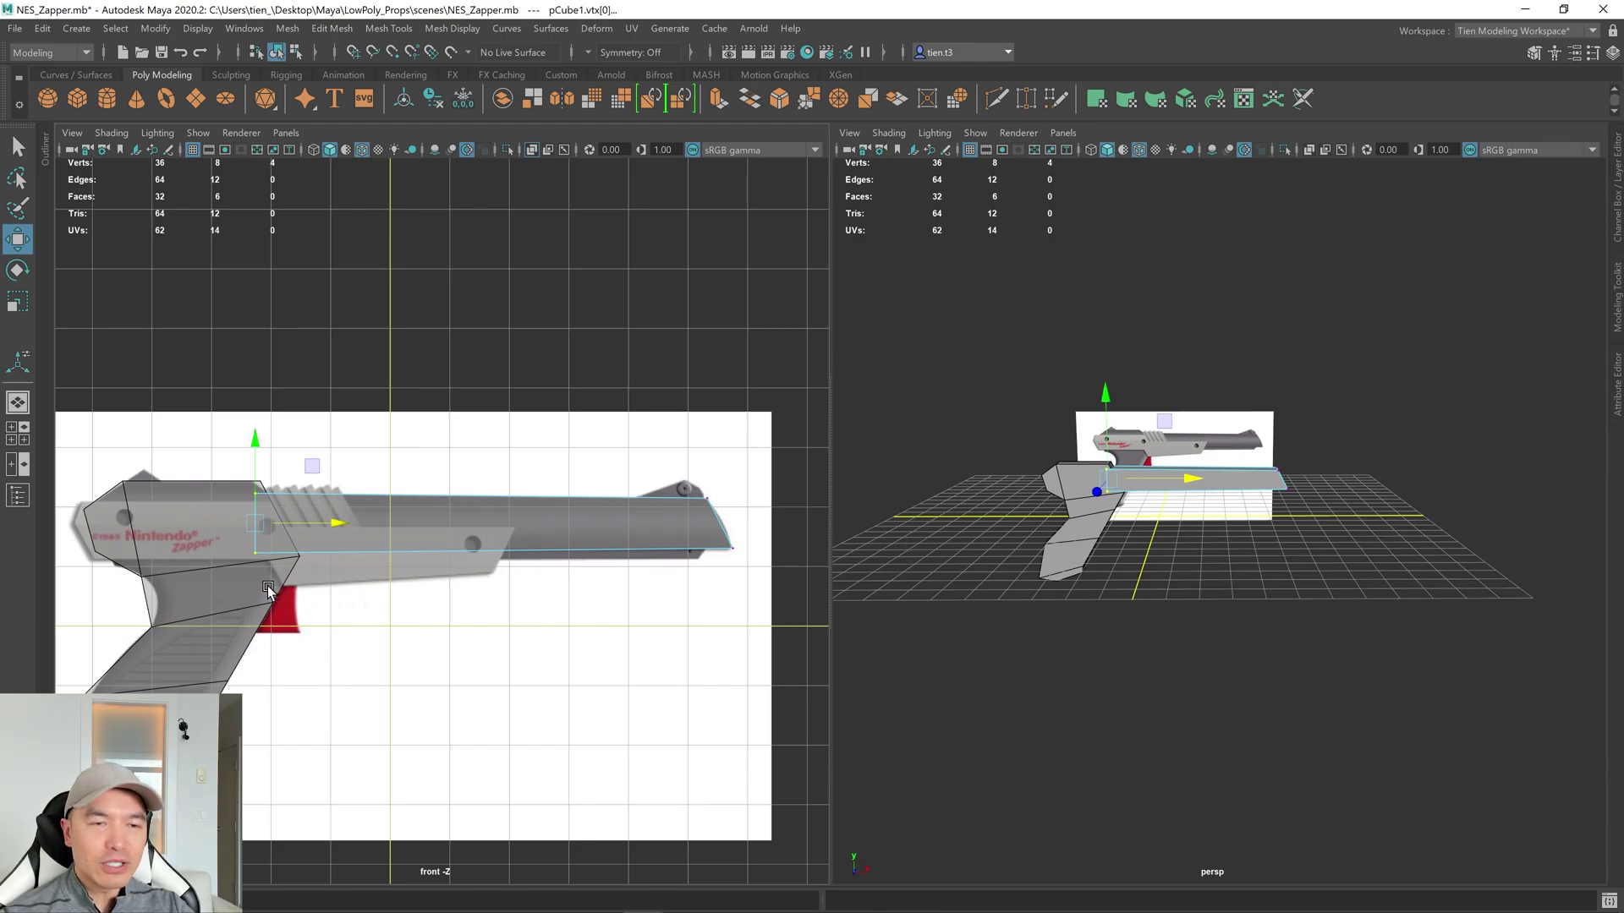
pyautogui.keyDown('alt'); pyautogui.moveTo(251, 564); pyautogui.dragTo(313, 564, button='middle'); pyautogui.keyUp('alt')
pyautogui.scroll(1, 426, 538)
pyautogui.keyDown('alt'); pyautogui.moveTo(427, 539); pyautogui.dragTo(409, 580, button='middle'); pyautogui.keyUp('alt')
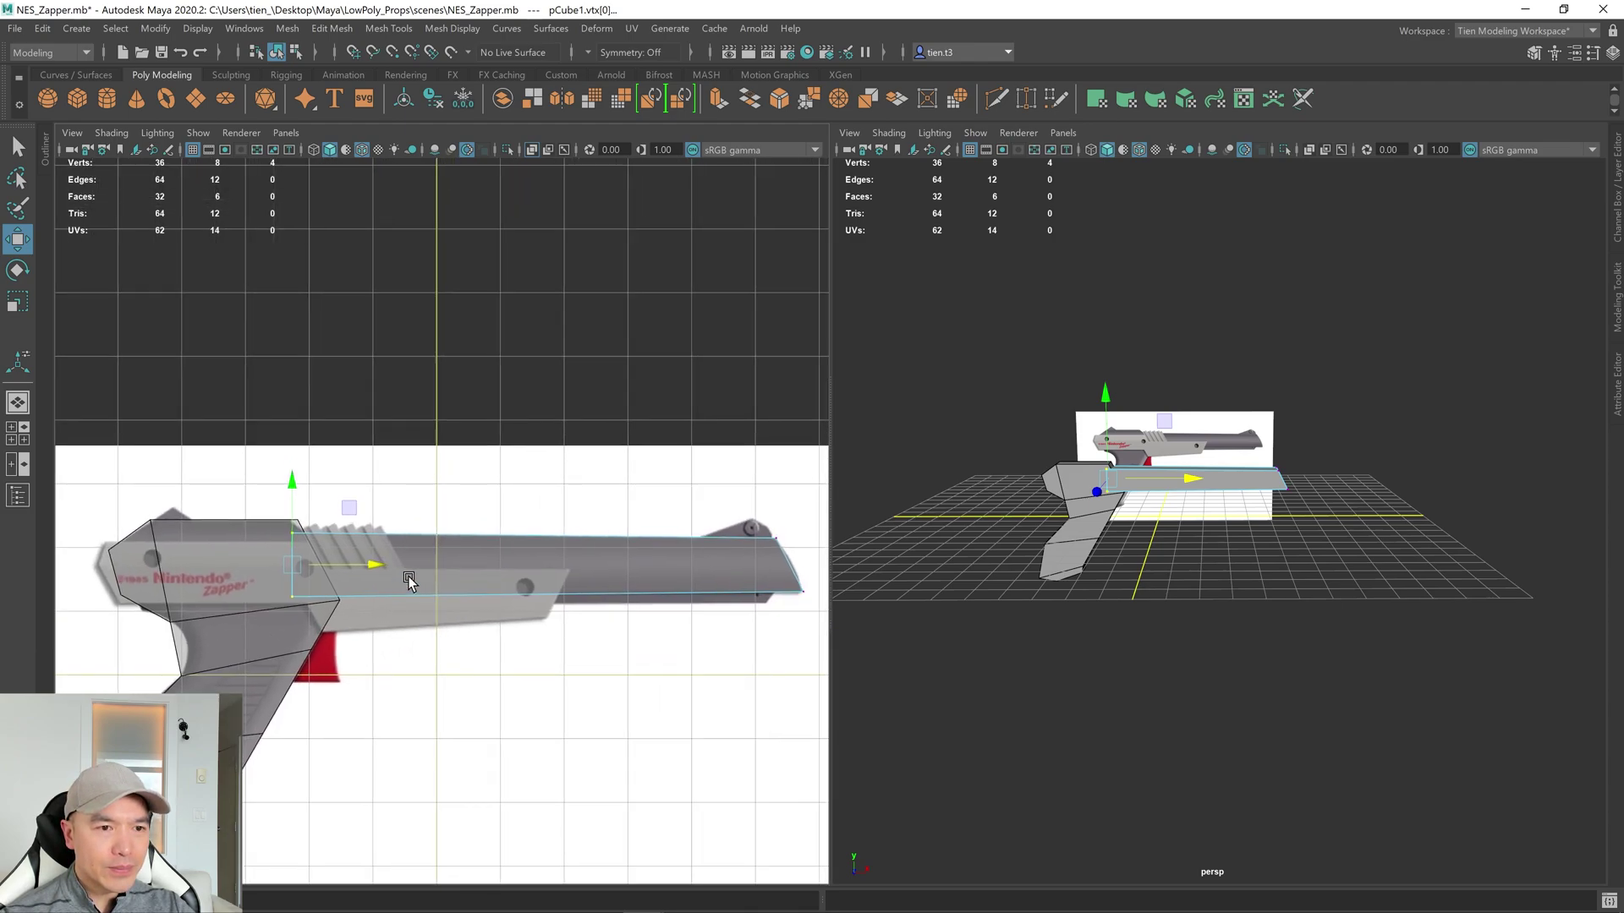
pyautogui.scroll(4, 387, 590)
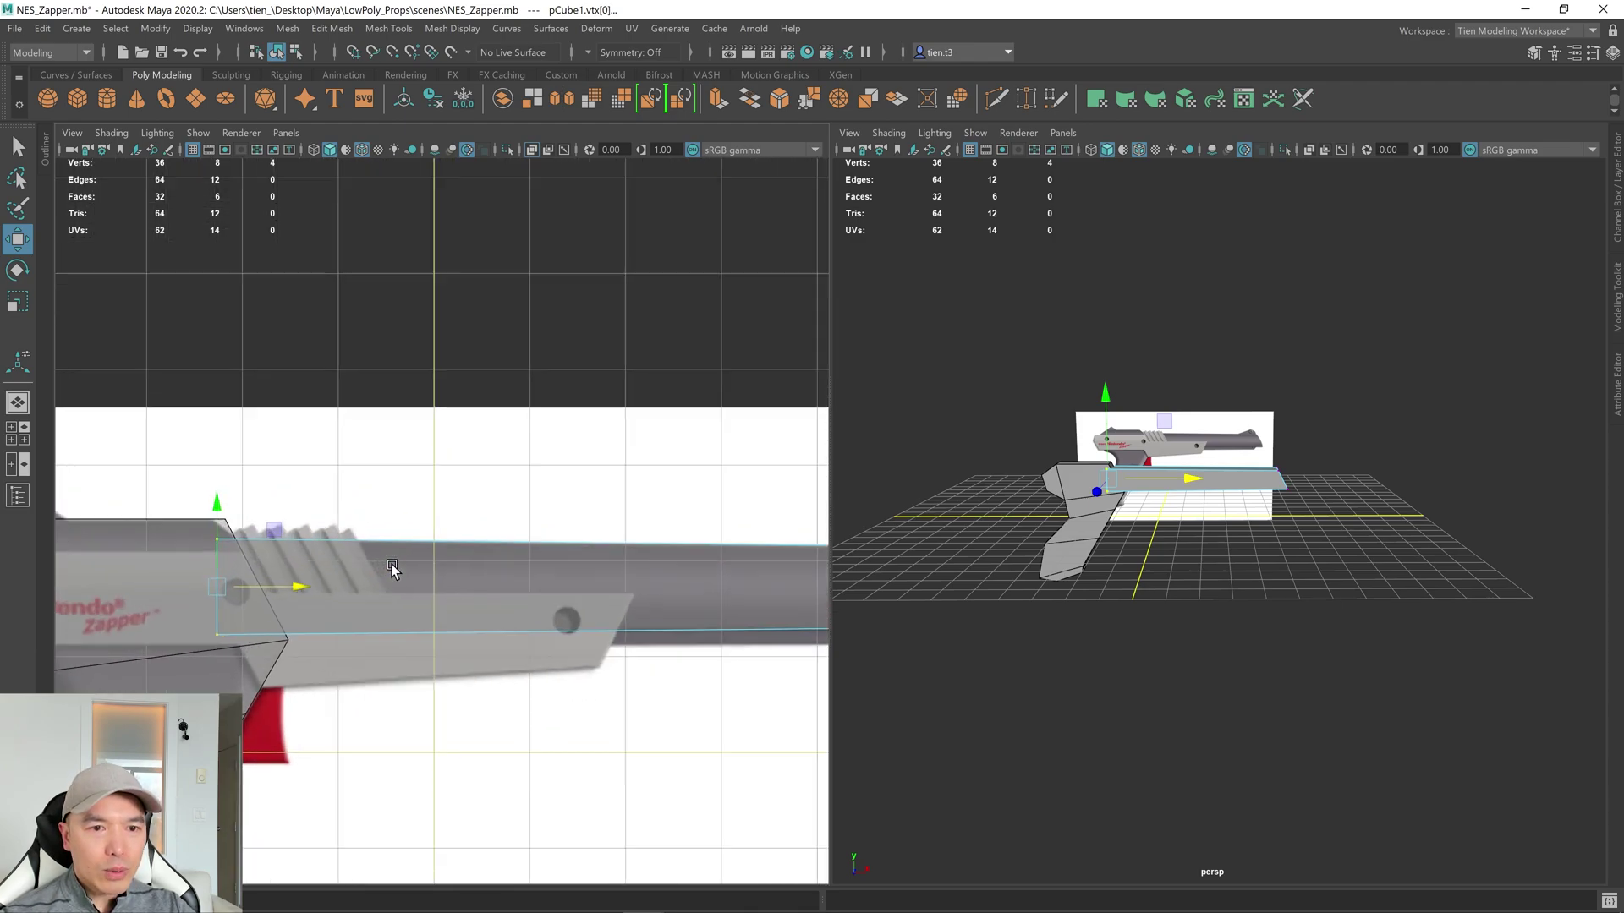
# Return the barrel to object mode and scale down its thickness along Z in the perspective view.
pyautogui.moveTo(393, 510); pyautogui.dragTo(470, 410, button='right')
pyautogui.scroll(-2, 1351, 498)
pyautogui.keyDown('alt'); pyautogui.moveTo(1351, 497); pyautogui.dragTo(1197, 433); pyautogui.keyUp('alt')
pyautogui.scroll(6, 1292, 500)
pyautogui.press('r')
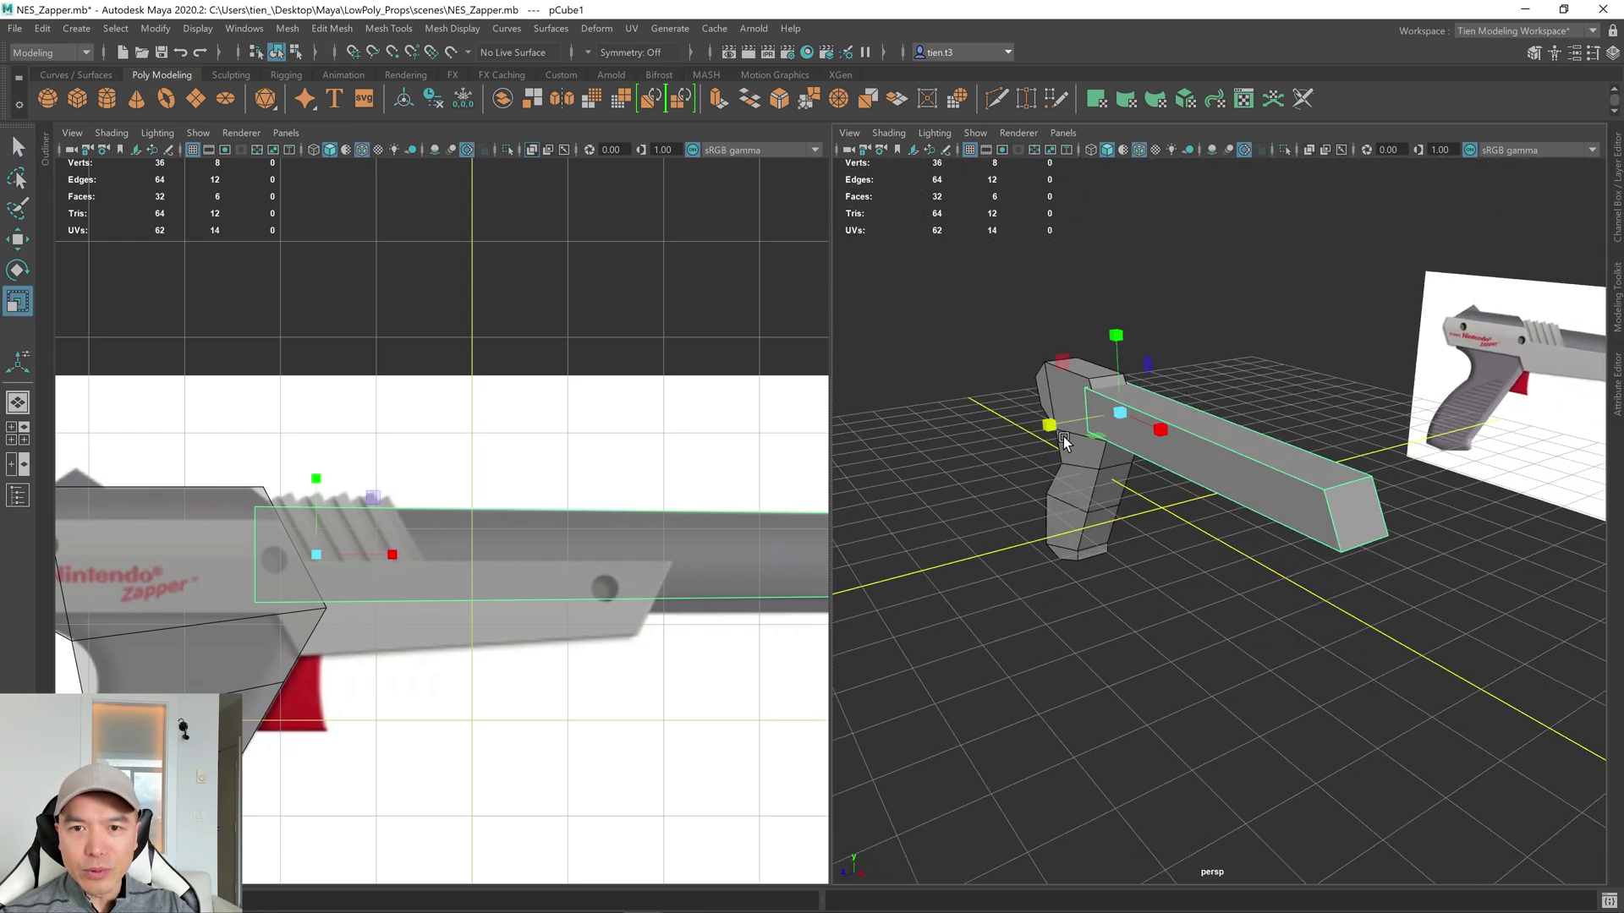
pyautogui.moveTo(1048, 426); pyautogui.dragTo(1070, 417)
# Frame the model end-on, select the grip and adjust its thickness in proportion to the barrel.
pyautogui.keyDown('alt'); pyautogui.moveTo(1398, 453); pyautogui.dragTo(1286, 441); pyautogui.keyUp('alt')
pyautogui.press('f')
pyautogui.click(1212, 554)
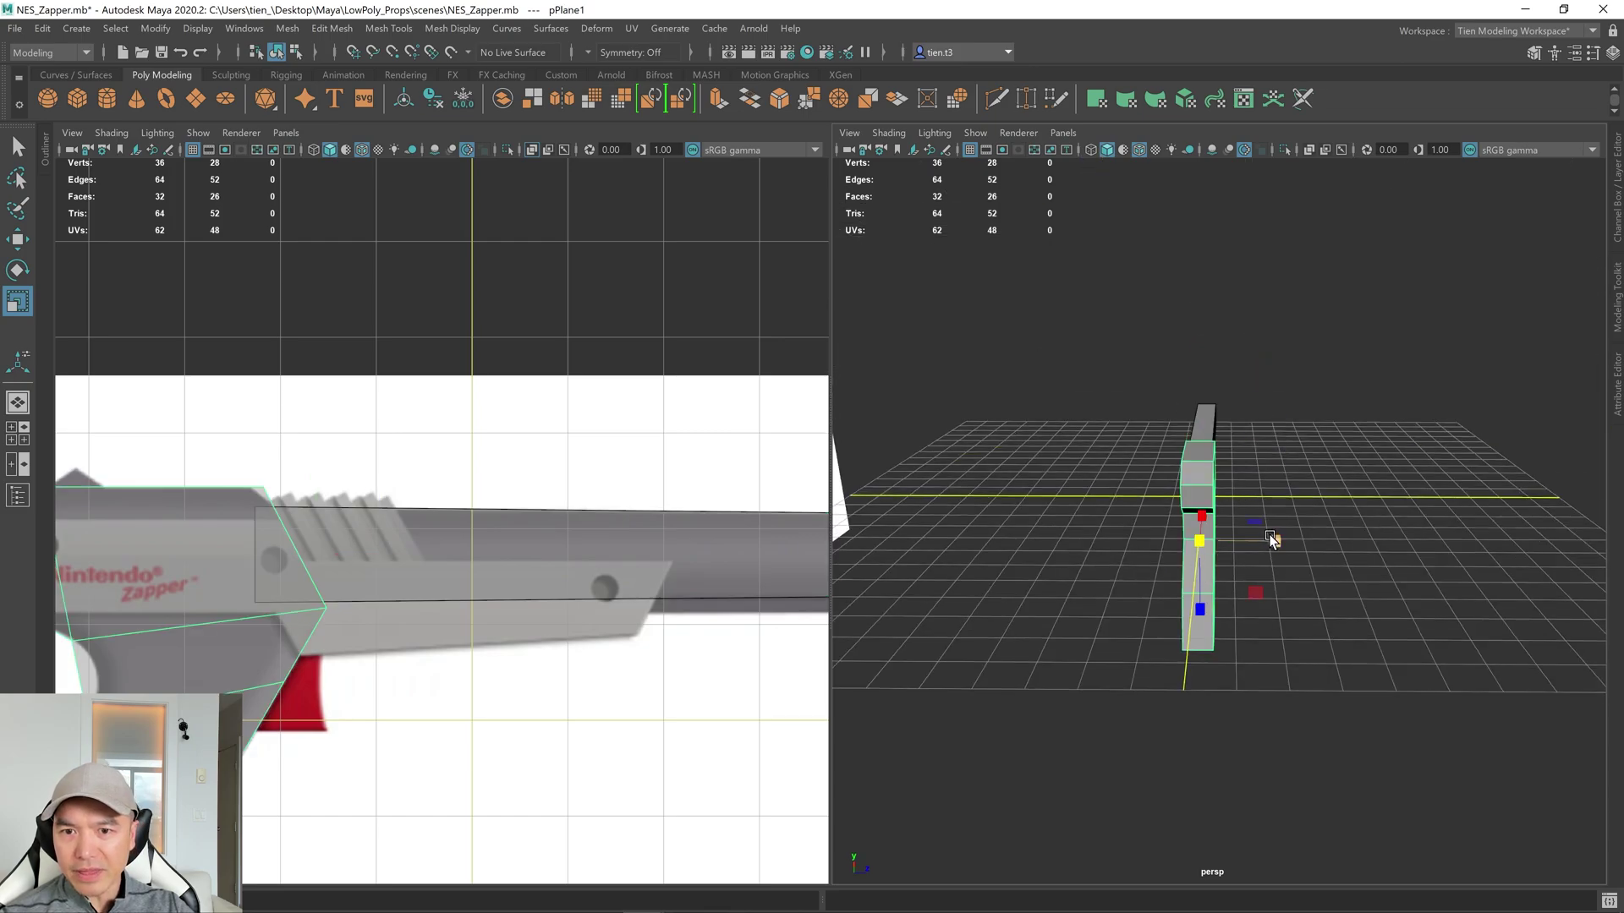
pyautogui.keyDown('alt'); pyautogui.moveTo(1278, 543); pyautogui.dragTo(1120, 516); pyautogui.keyUp('alt')
# Create a second polygon cube, raise it to the barrel's height and move it back over the ribs.
pyautogui.scroll(5, 1117, 552)
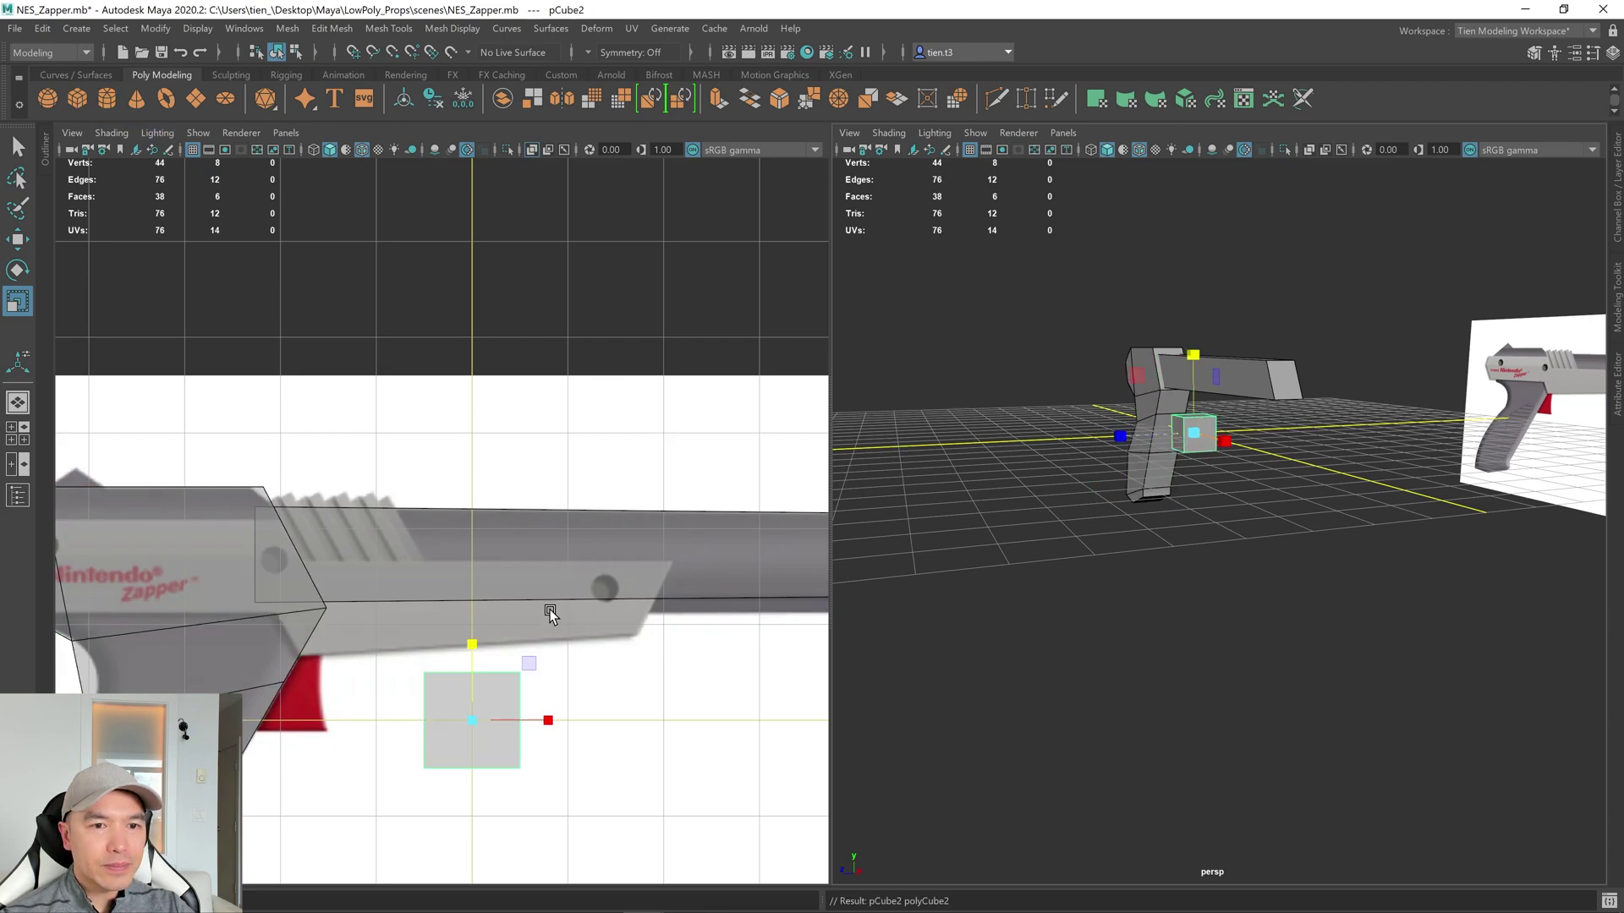
pyautogui.press('w')
pyautogui.moveTo(472, 643); pyautogui.dragTo(475, 471)
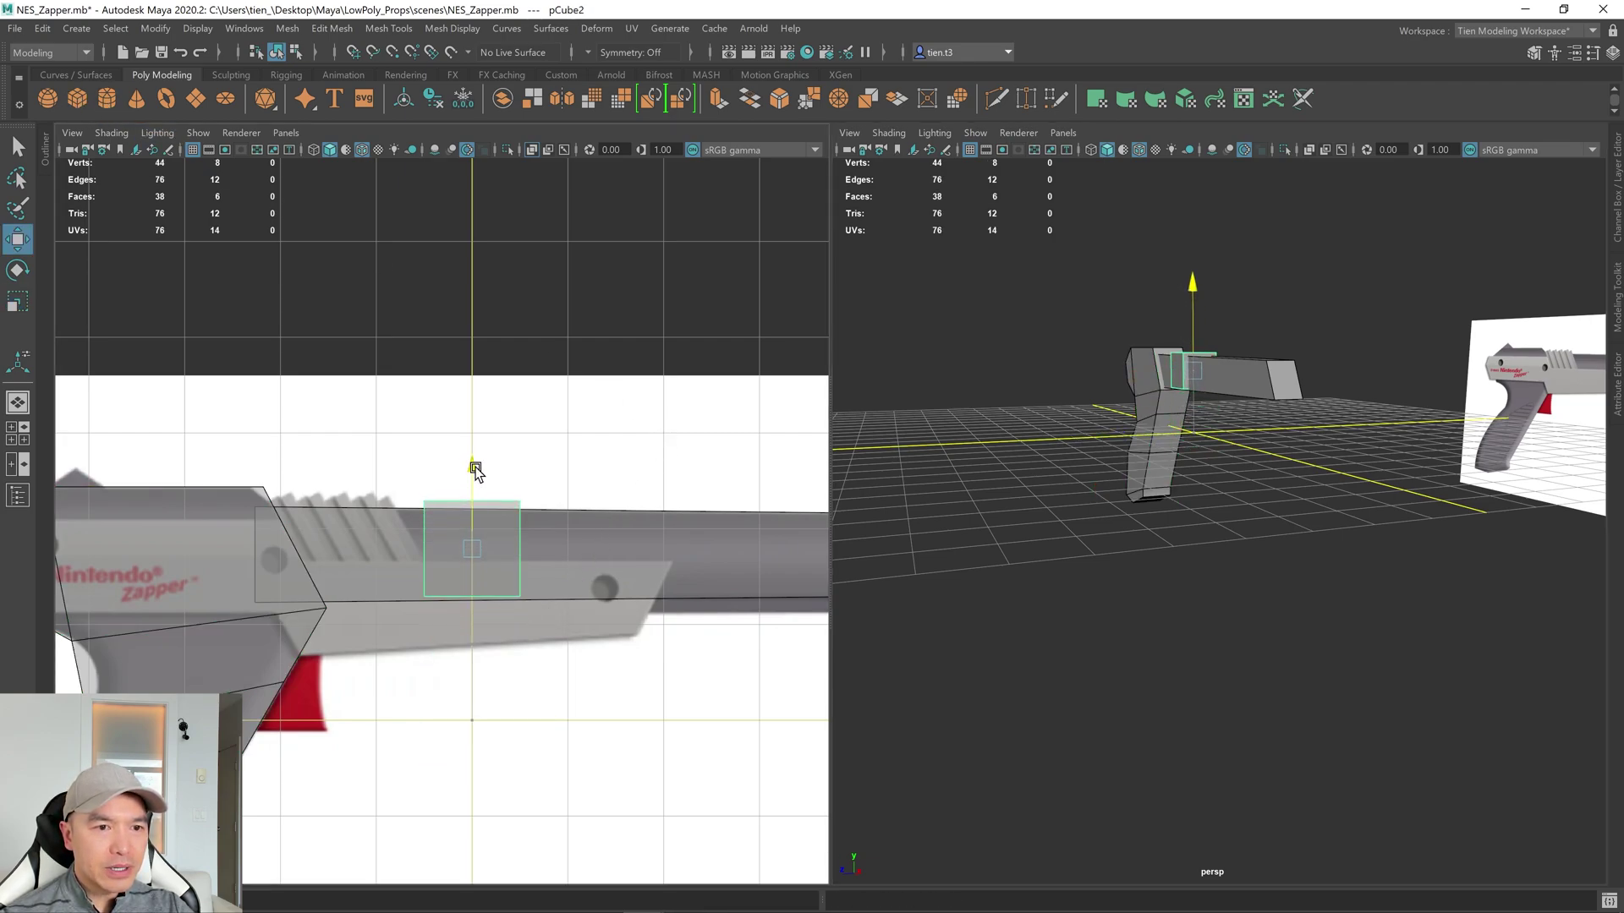
pyautogui.moveTo(542, 551); pyautogui.dragTo(440, 548)
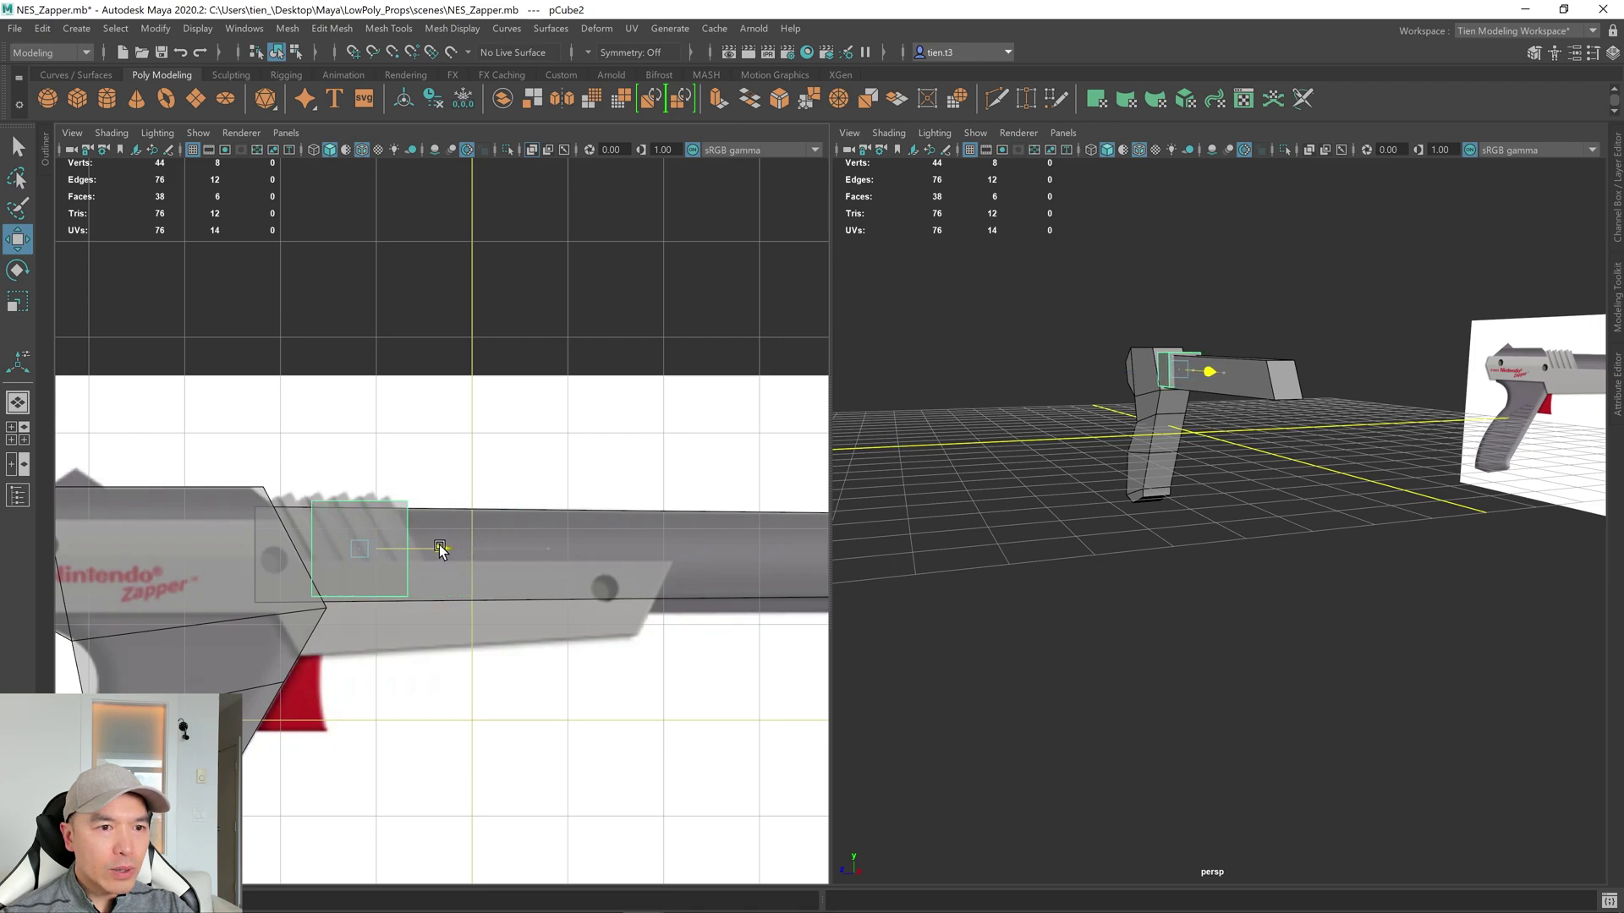
pyautogui.scroll(2, 439, 548)
pyautogui.scroll(3, 617, 554)
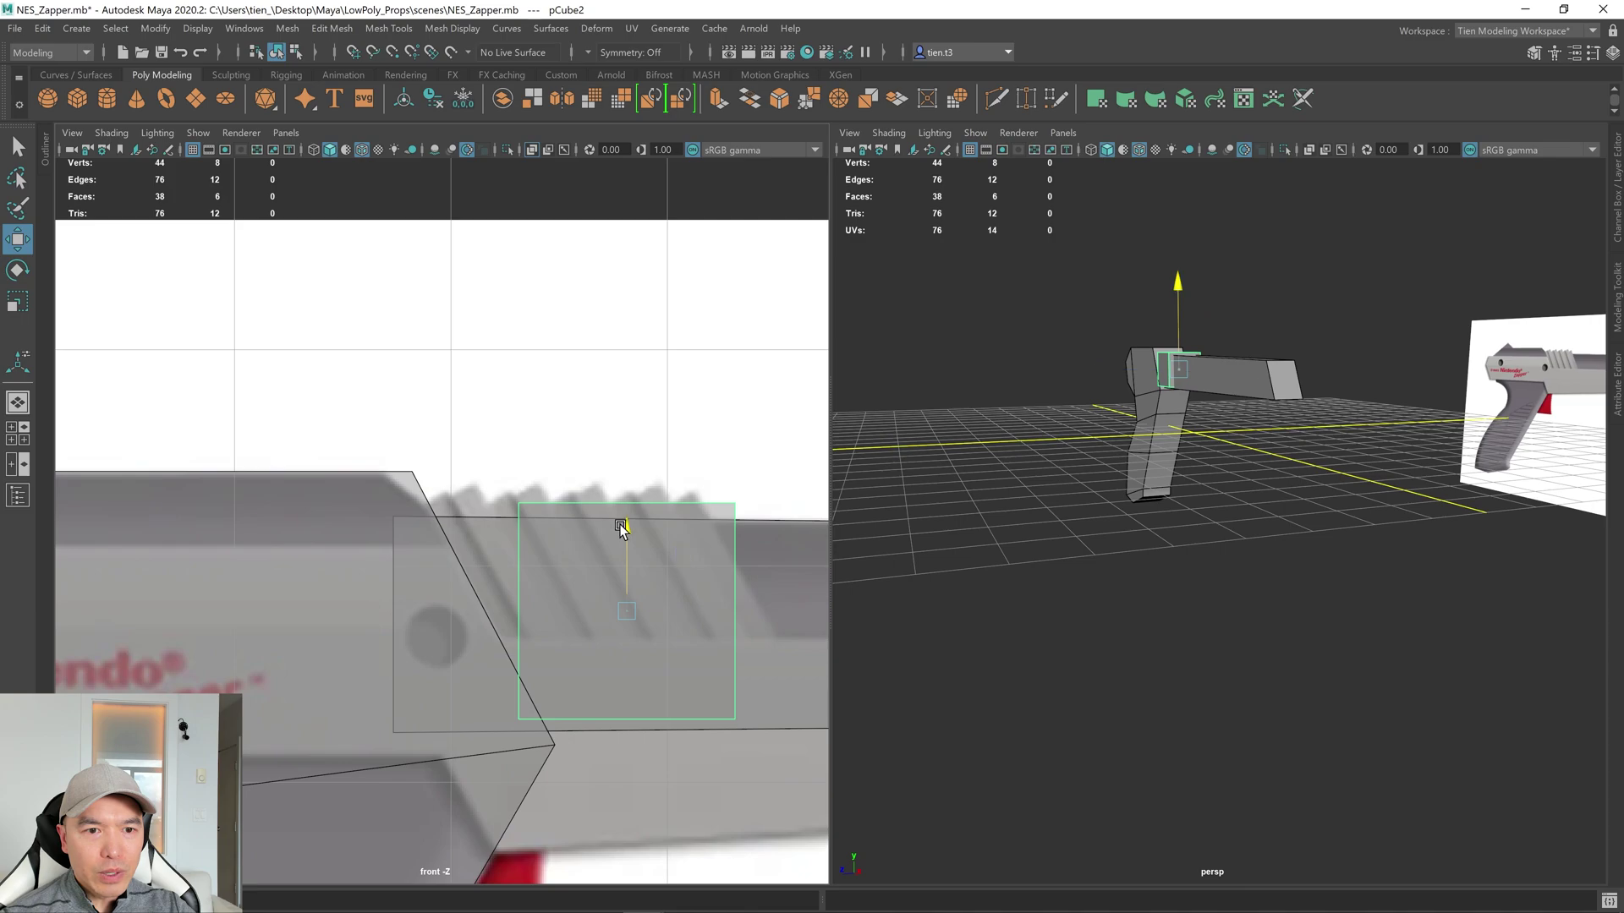
pyautogui.moveTo(626, 530); pyautogui.dragTo(625, 536)
# Move the second cube further back along X so its rear edge lines up with the start of the ribs.
pyautogui.keyDown('alt'); pyautogui.moveTo(681, 548); pyautogui.dragTo(575, 551, button='middle'); pyautogui.keyUp('alt')
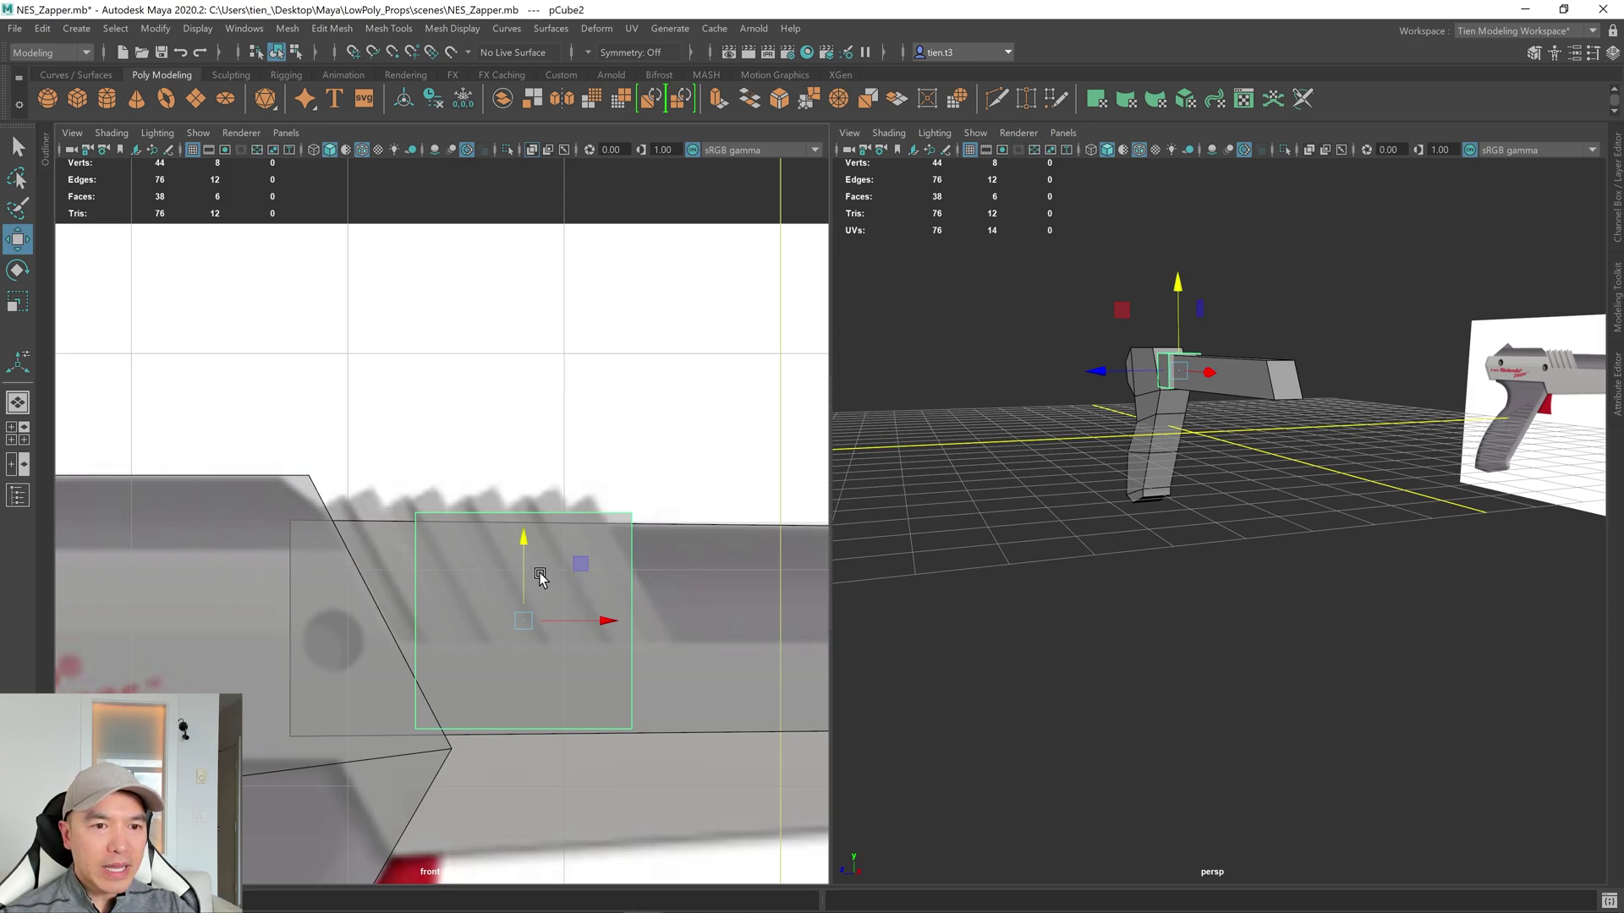
pyautogui.moveTo(609, 618); pyautogui.dragTo(516, 618)
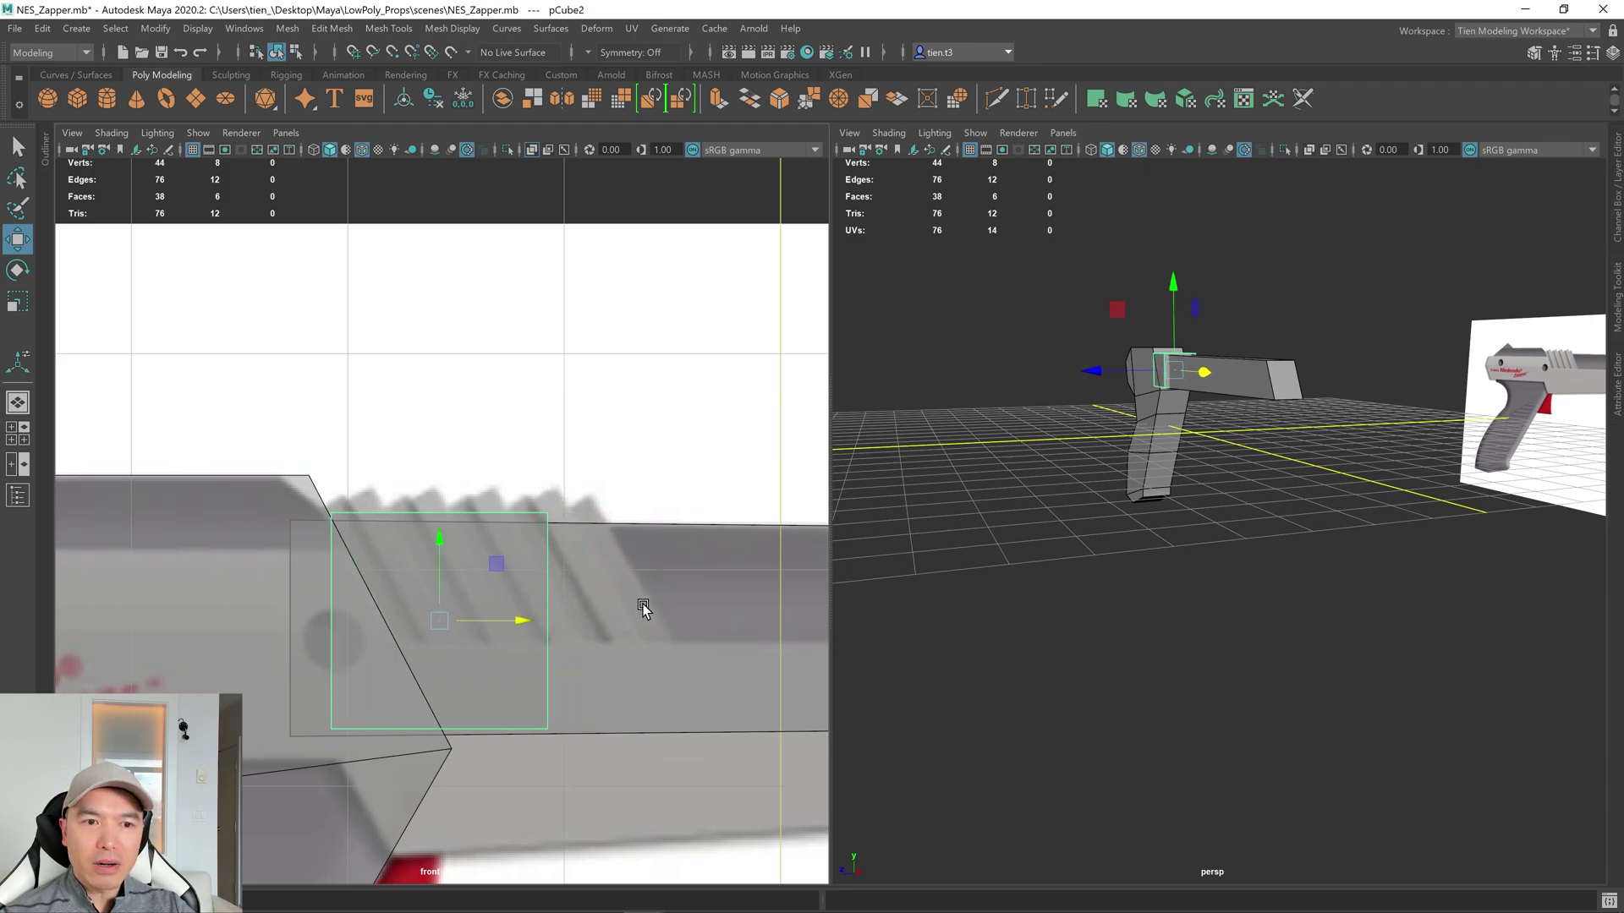
pyautogui.keyDown('alt'); pyautogui.moveTo(461, 541); pyautogui.dragTo(532, 544, button='middle'); pyautogui.keyUp('alt')
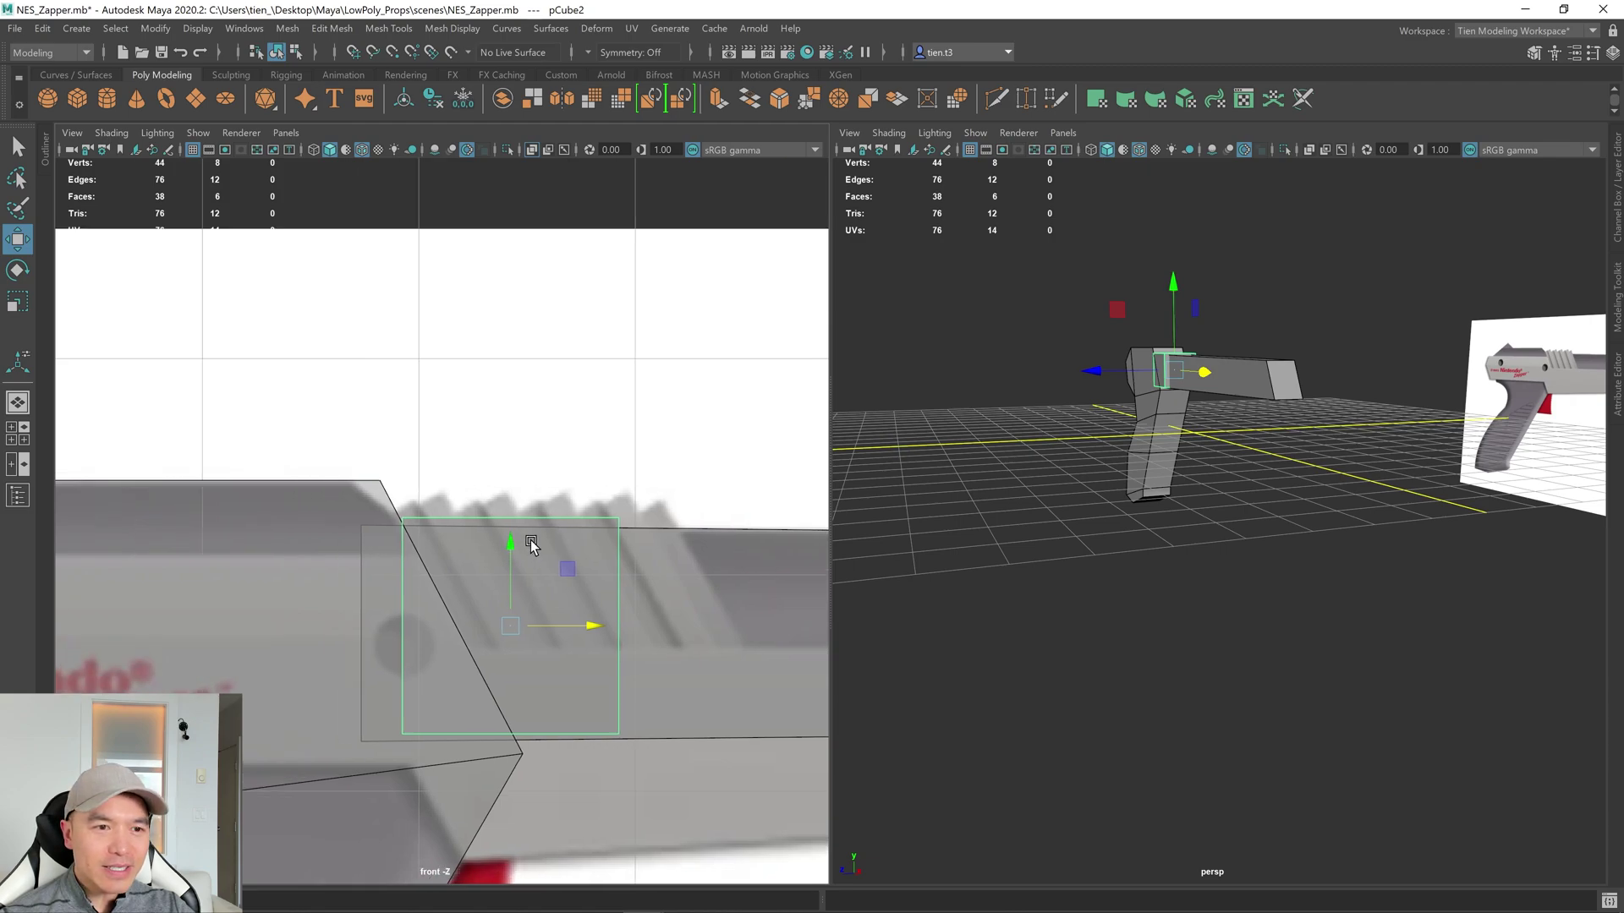
pyautogui.scroll(4, 536, 609)
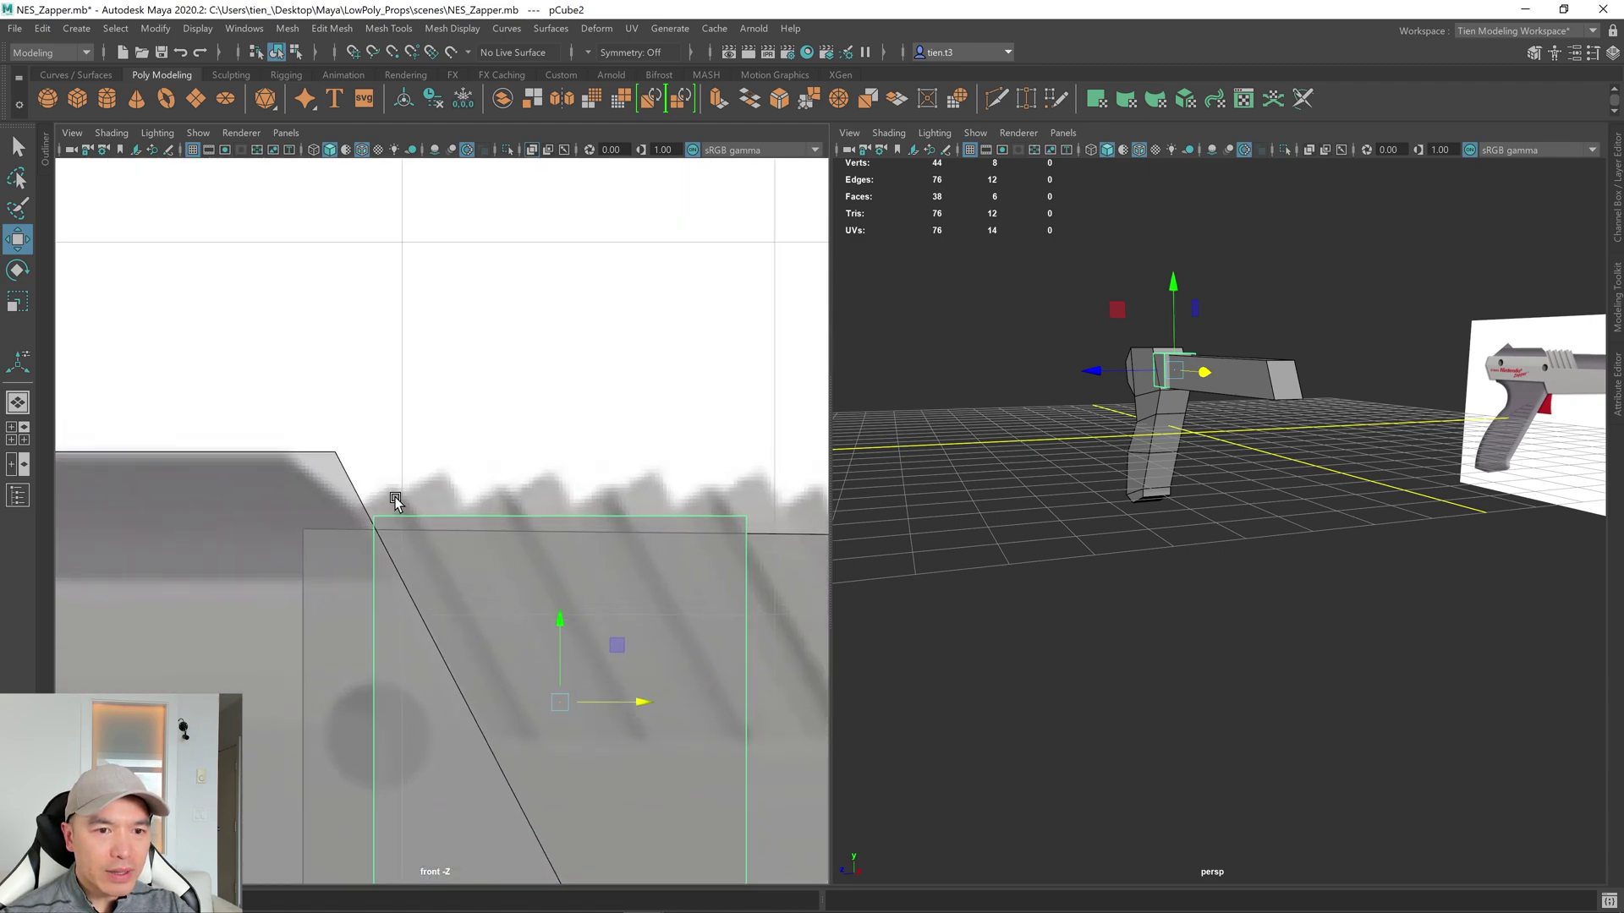
pyautogui.scroll(1, 394, 499)
pyautogui.scroll(1, 448, 560)
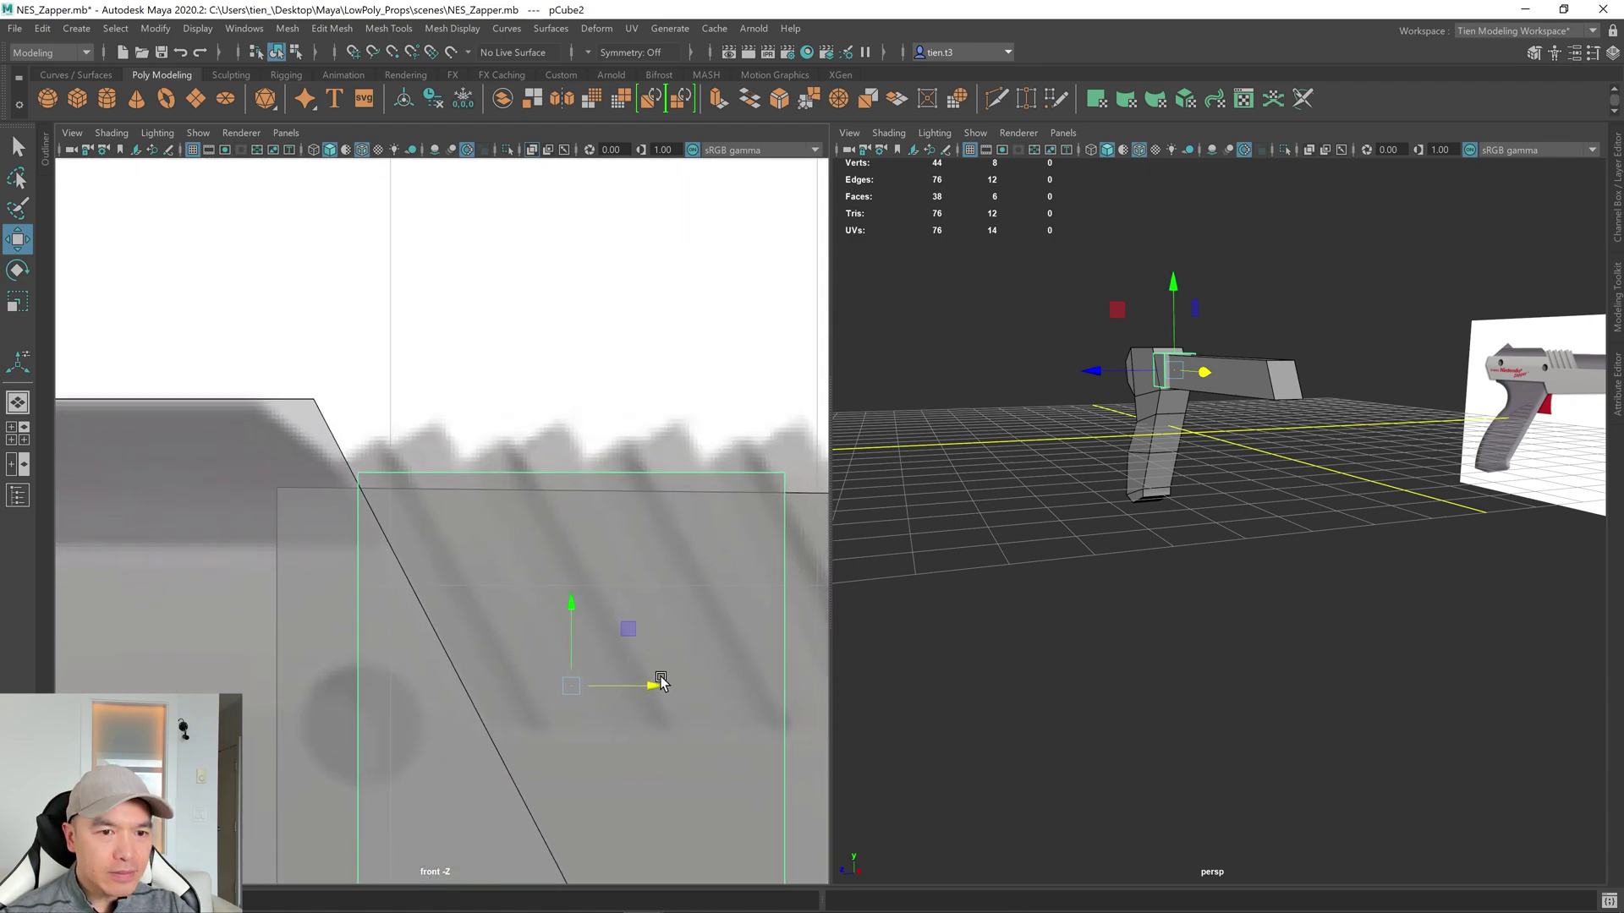
pyautogui.keyDown('alt'); pyautogui.moveTo(653, 681); pyautogui.dragTo(624, 335, button='middle'); pyautogui.keyUp('alt')
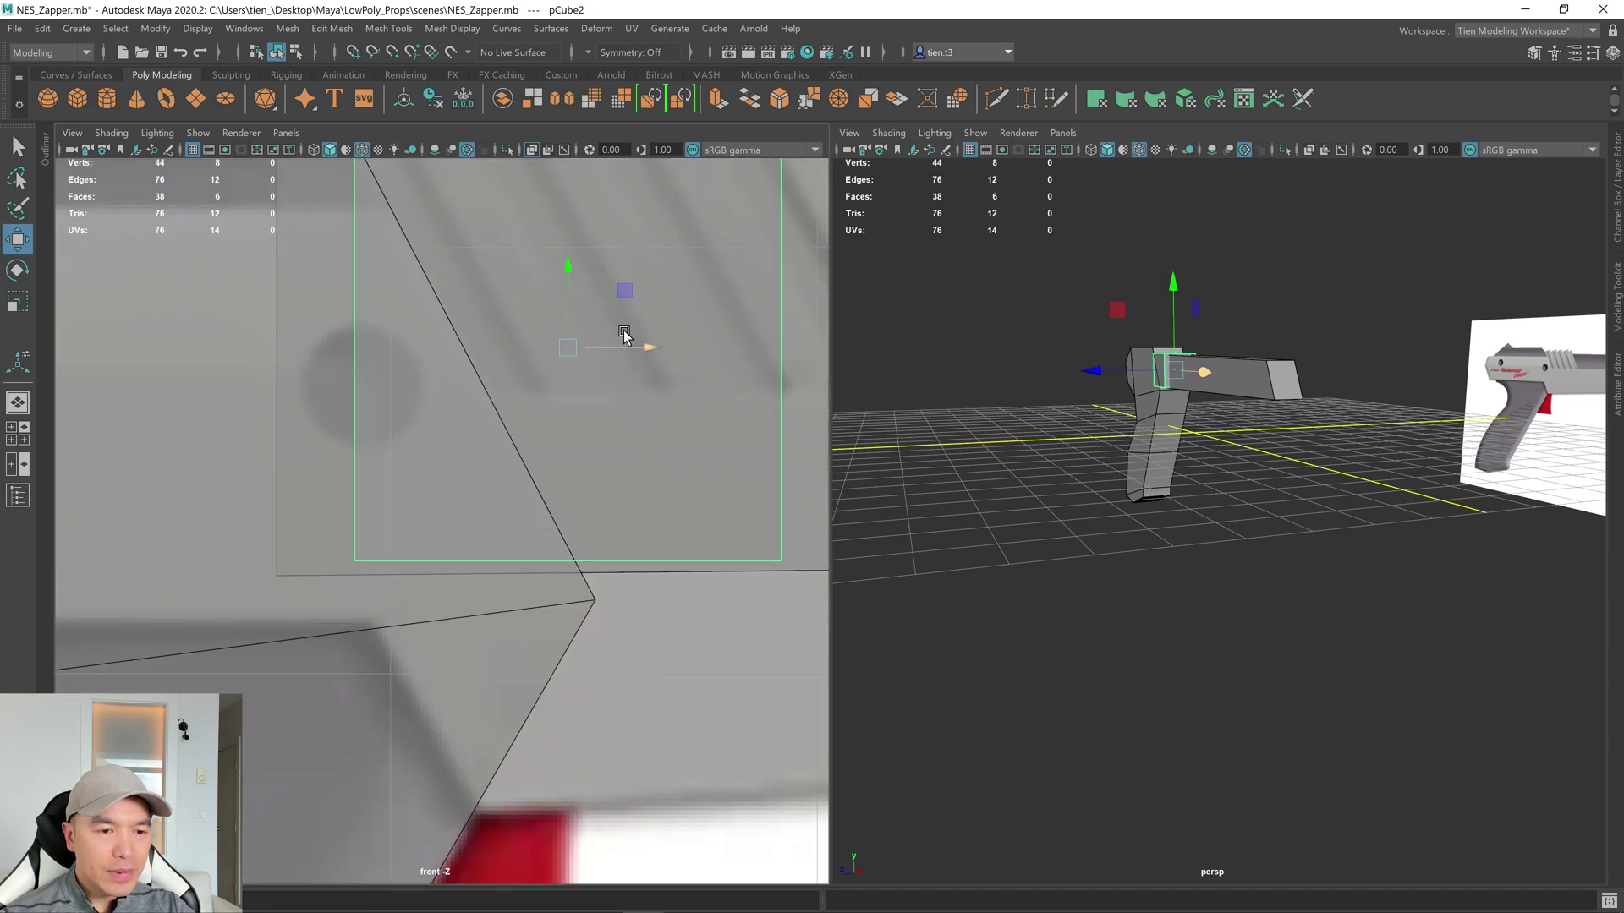
# Select the second cube's bottom vertices and slide them forward along X so its sides slant parallel to the reference ribs.
pyautogui.moveTo(609, 406); pyautogui.dragTo(452, 448, button='right')
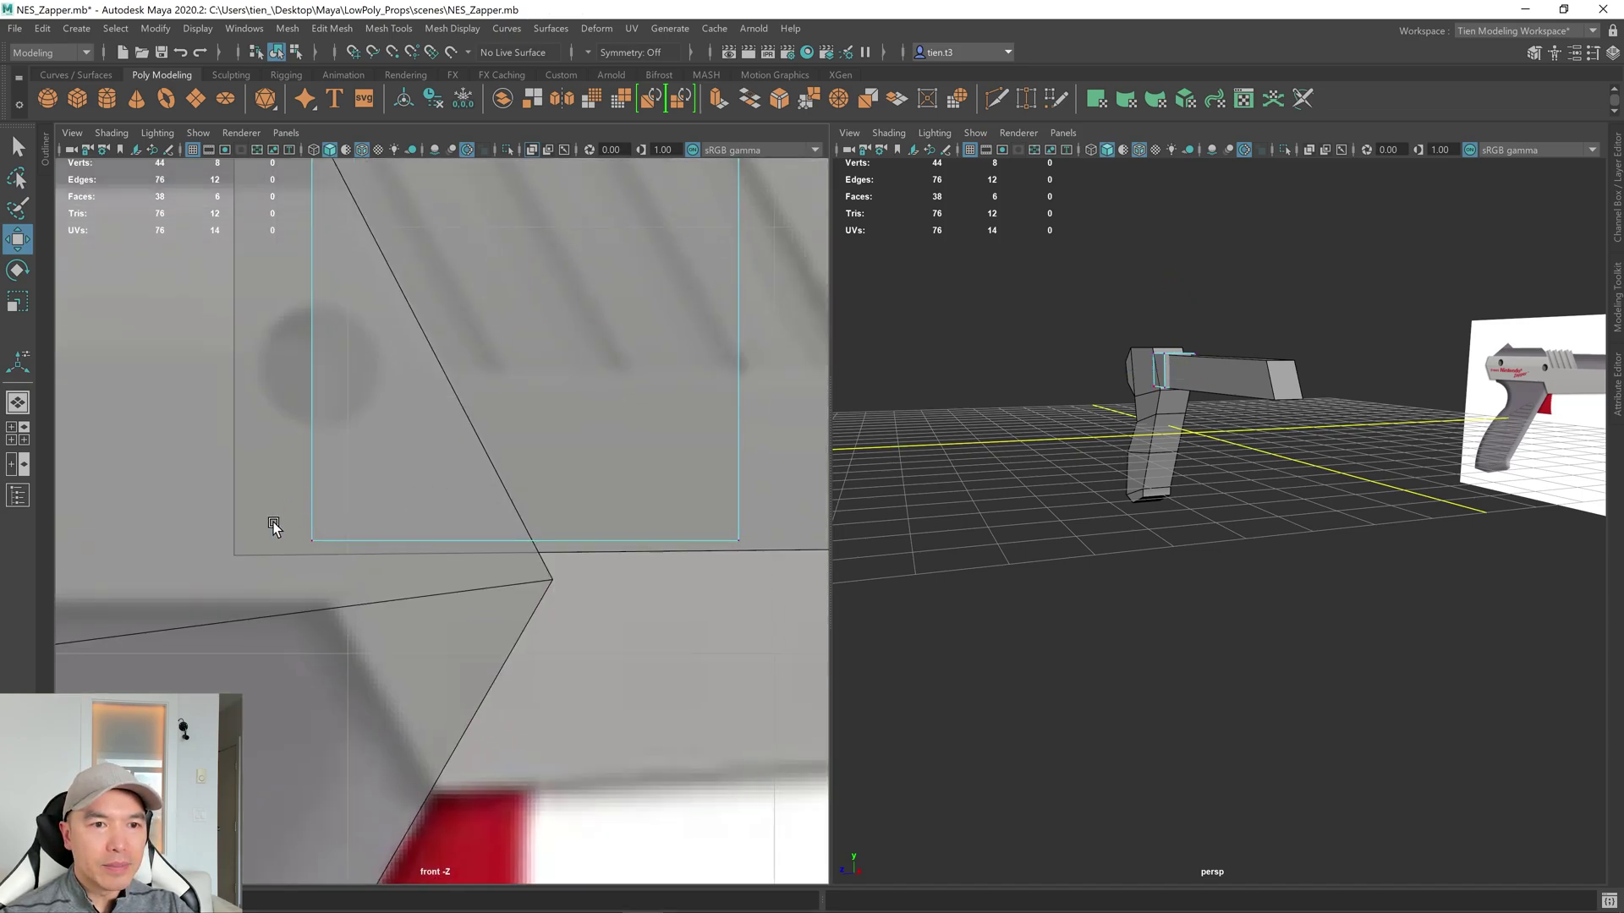
pyautogui.moveTo(274, 525); pyautogui.dragTo(716, 561)
pyautogui.scroll(-10, 758, 541)
pyautogui.keyDown('alt'); pyautogui.moveTo(736, 504); pyautogui.dragTo(721, 500, button='middle'); pyautogui.keyUp('alt')
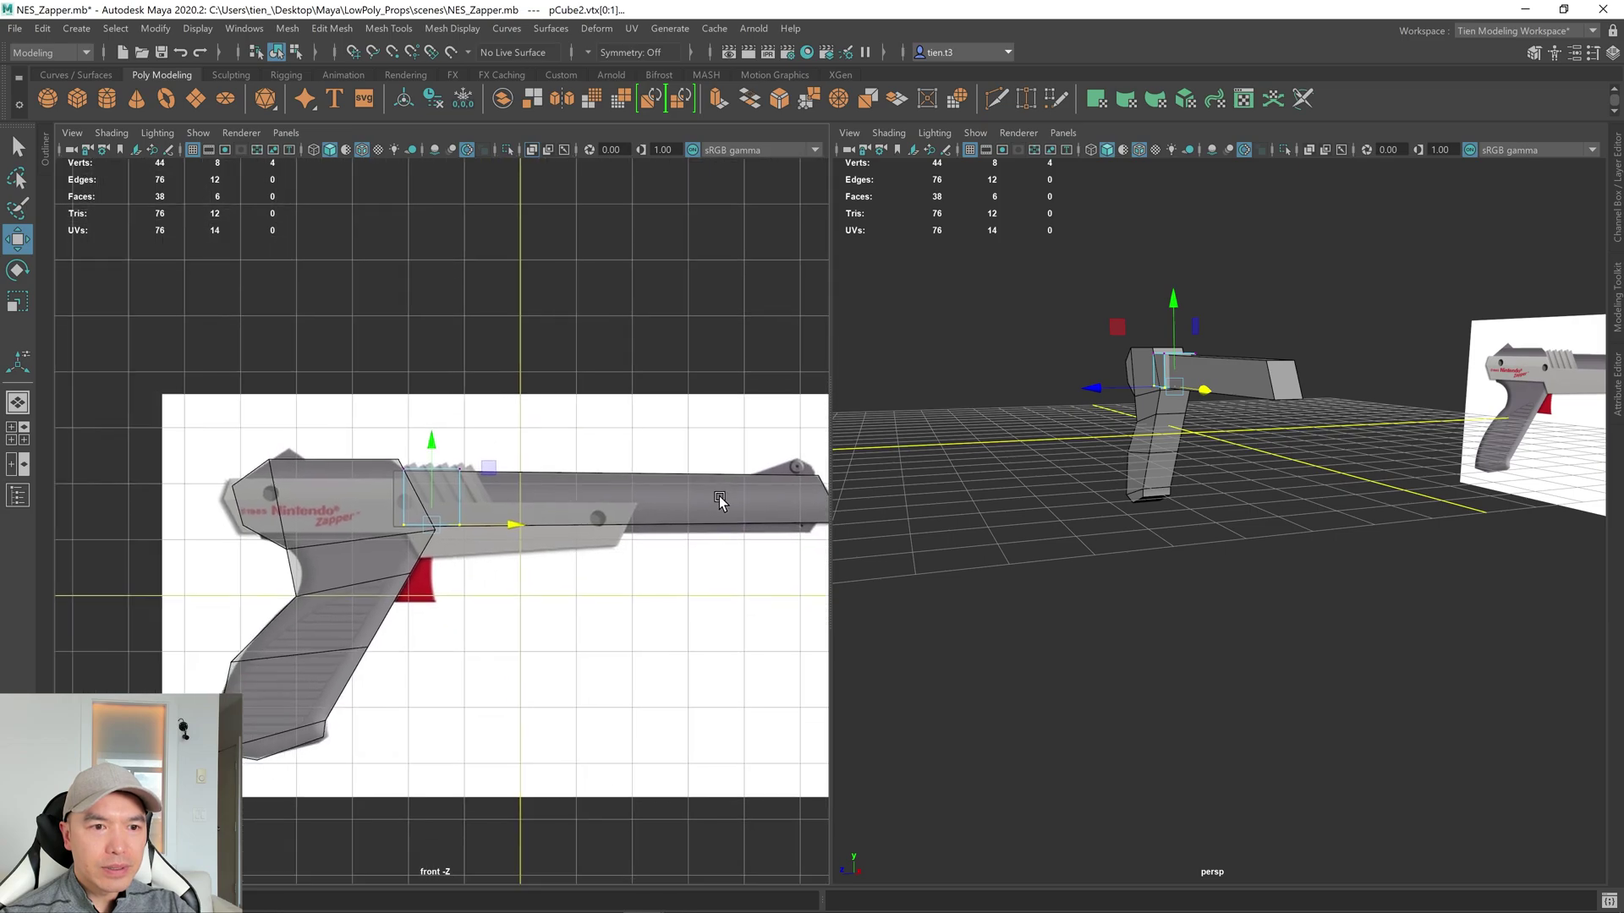
pyautogui.scroll(7, 719, 501)
pyautogui.moveTo(502, 526); pyautogui.dragTo(575, 522)
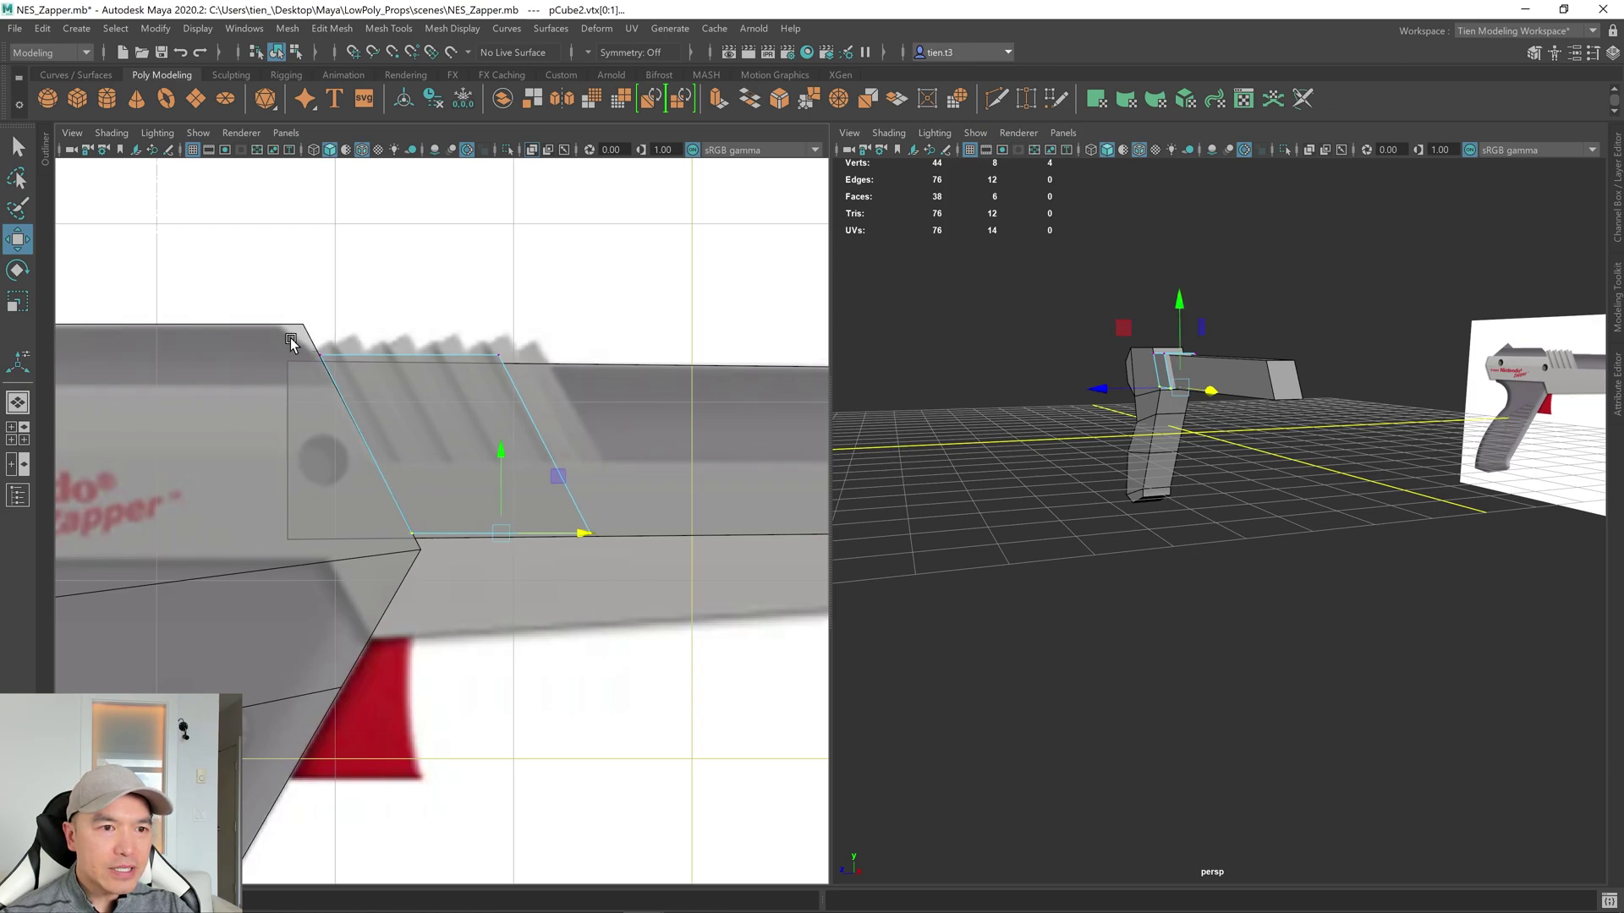
pyautogui.scroll(5, 428, 525)
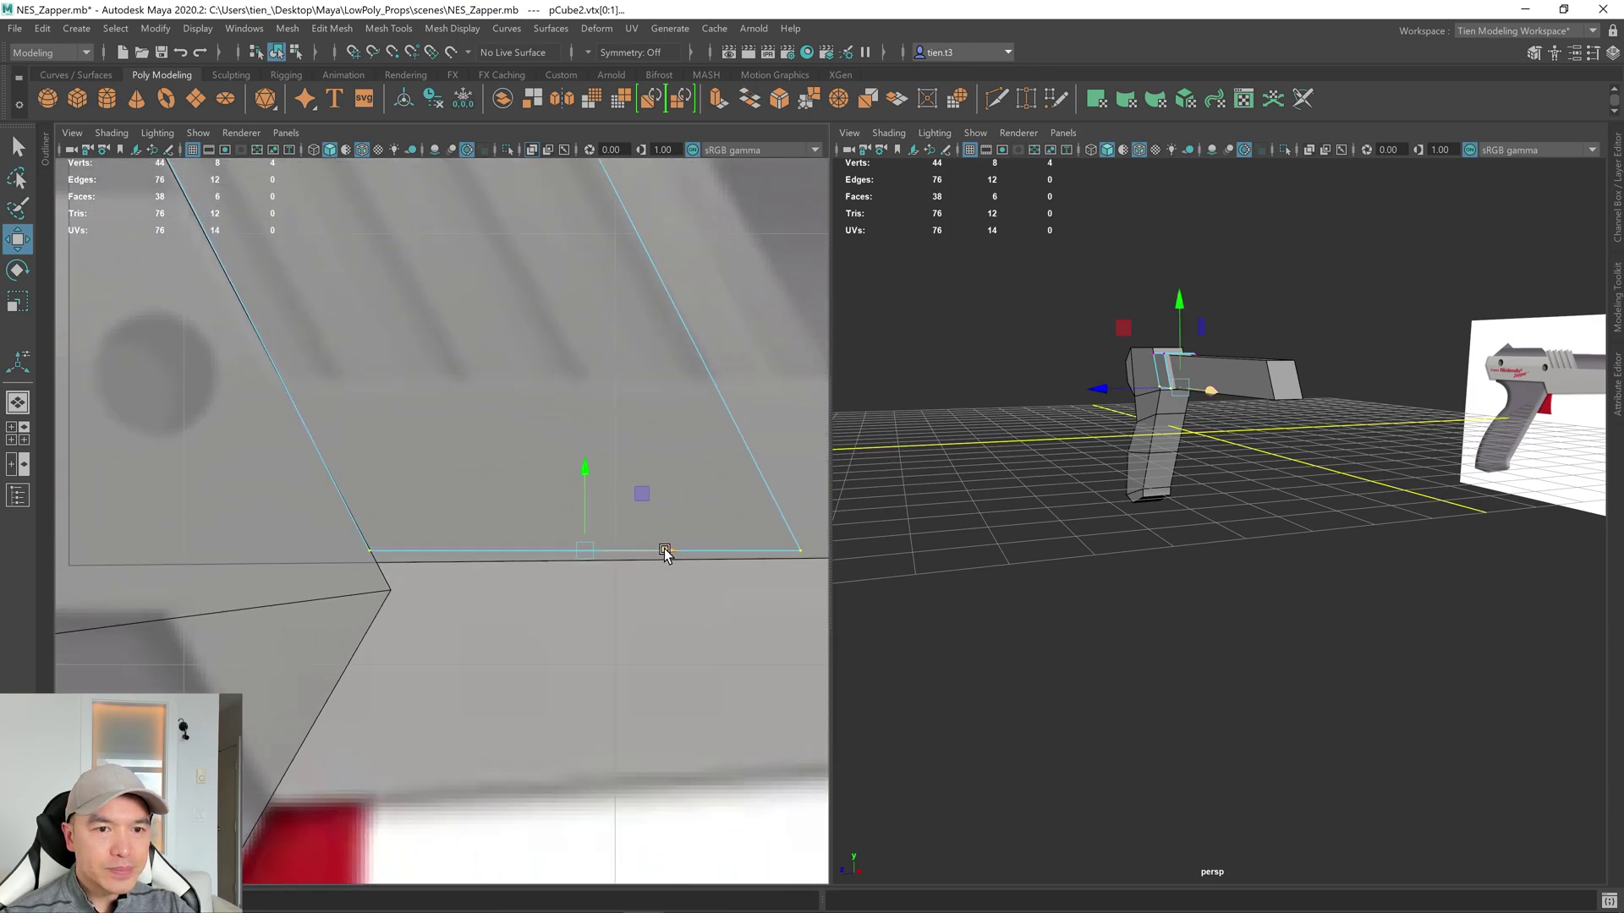
# Return the slanted block to object mode and move it forward along X until its front edge meets the last rib.
pyautogui.scroll(-10, 663, 551)
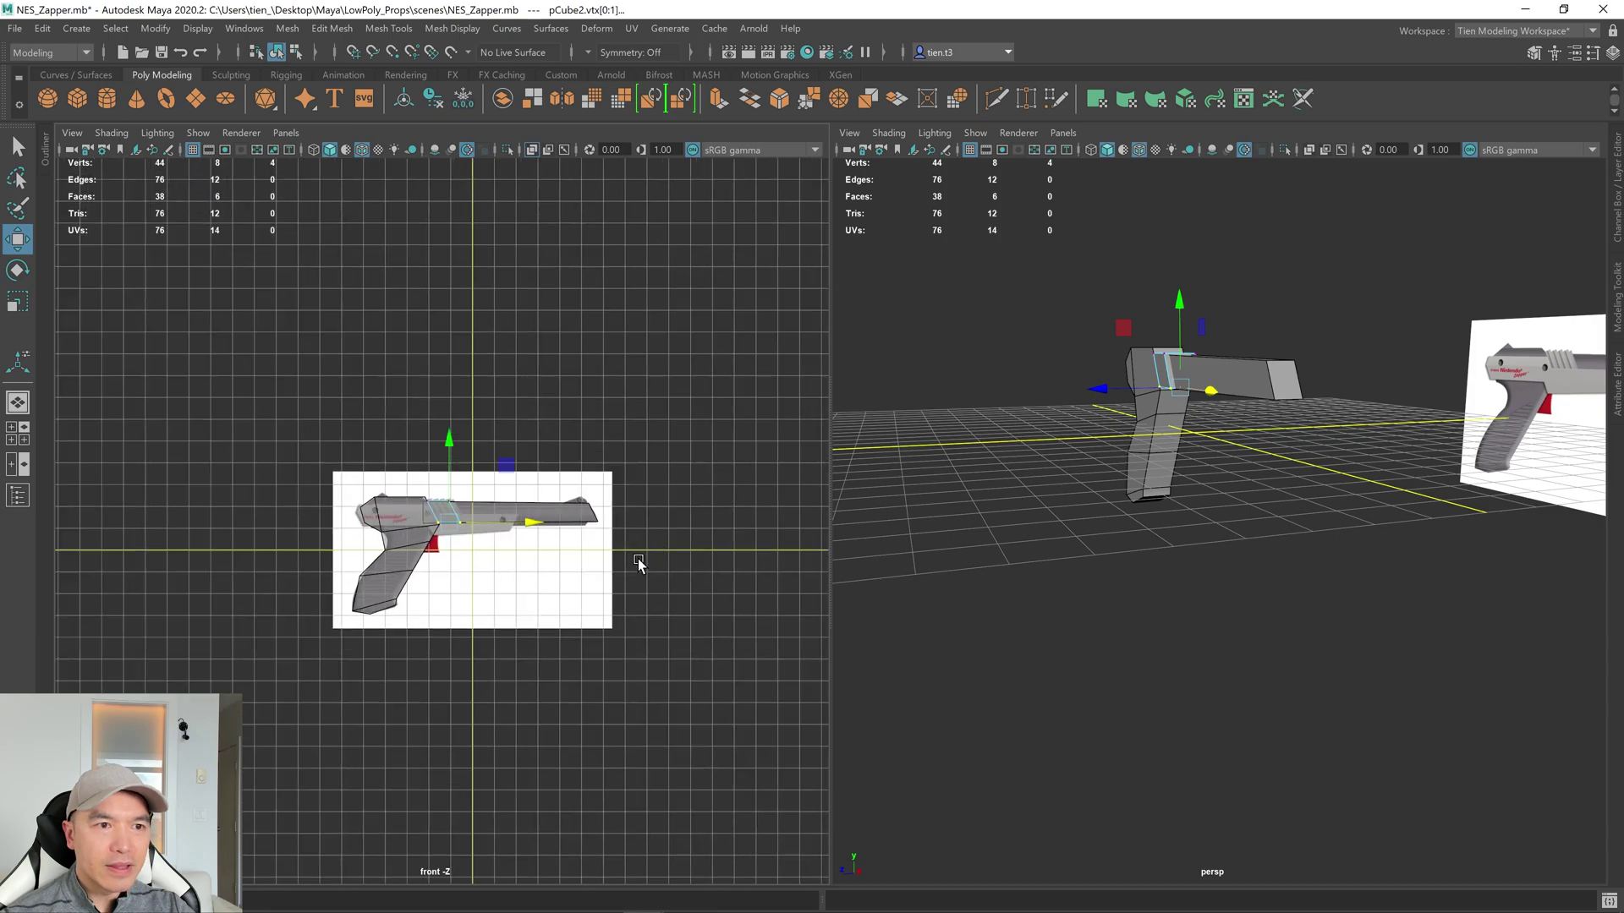
pyautogui.scroll(3, 639, 564)
pyautogui.press('space')
pyautogui.scroll(6, 637, 529)
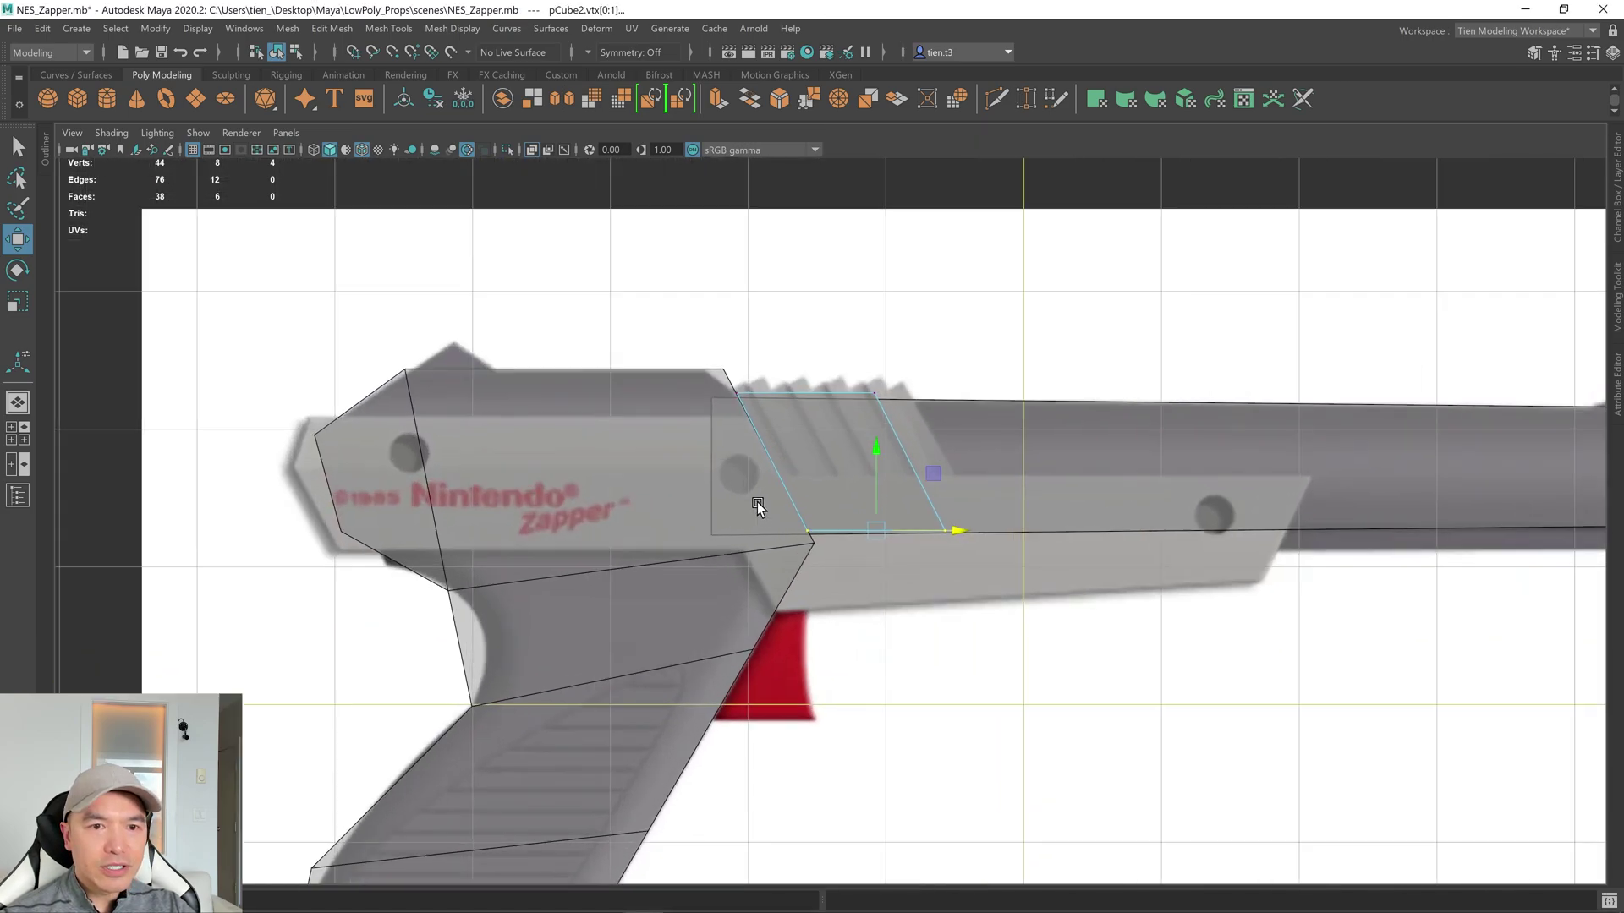
pyautogui.press('q')
pyautogui.moveTo(807, 379); pyautogui.dragTo(888, 349, button='right')
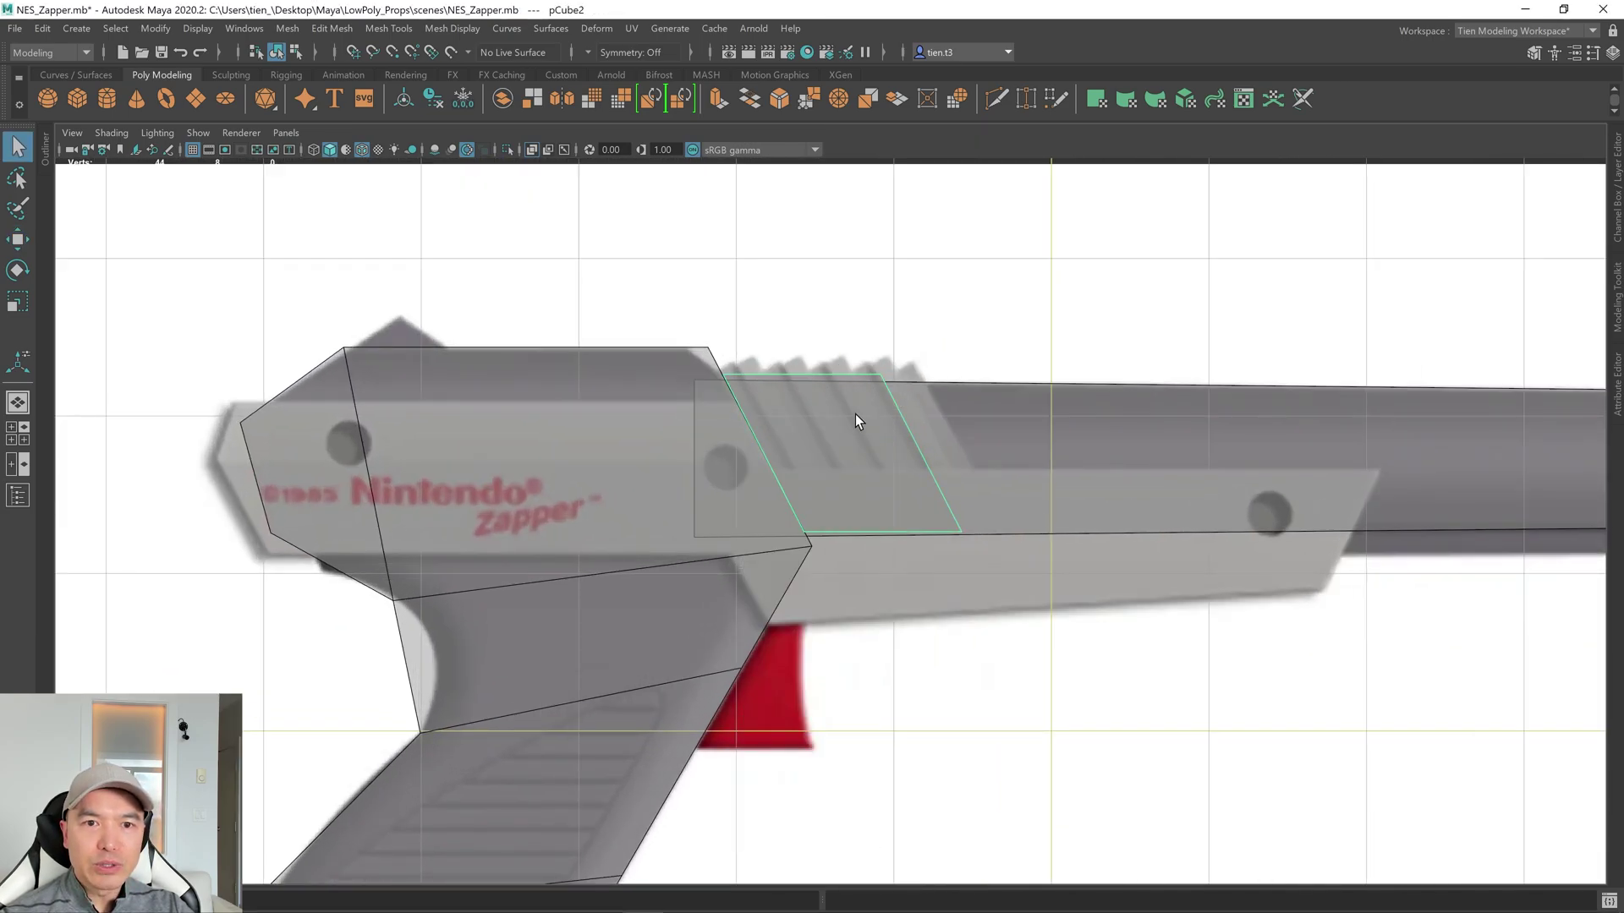
pyautogui.press('w')
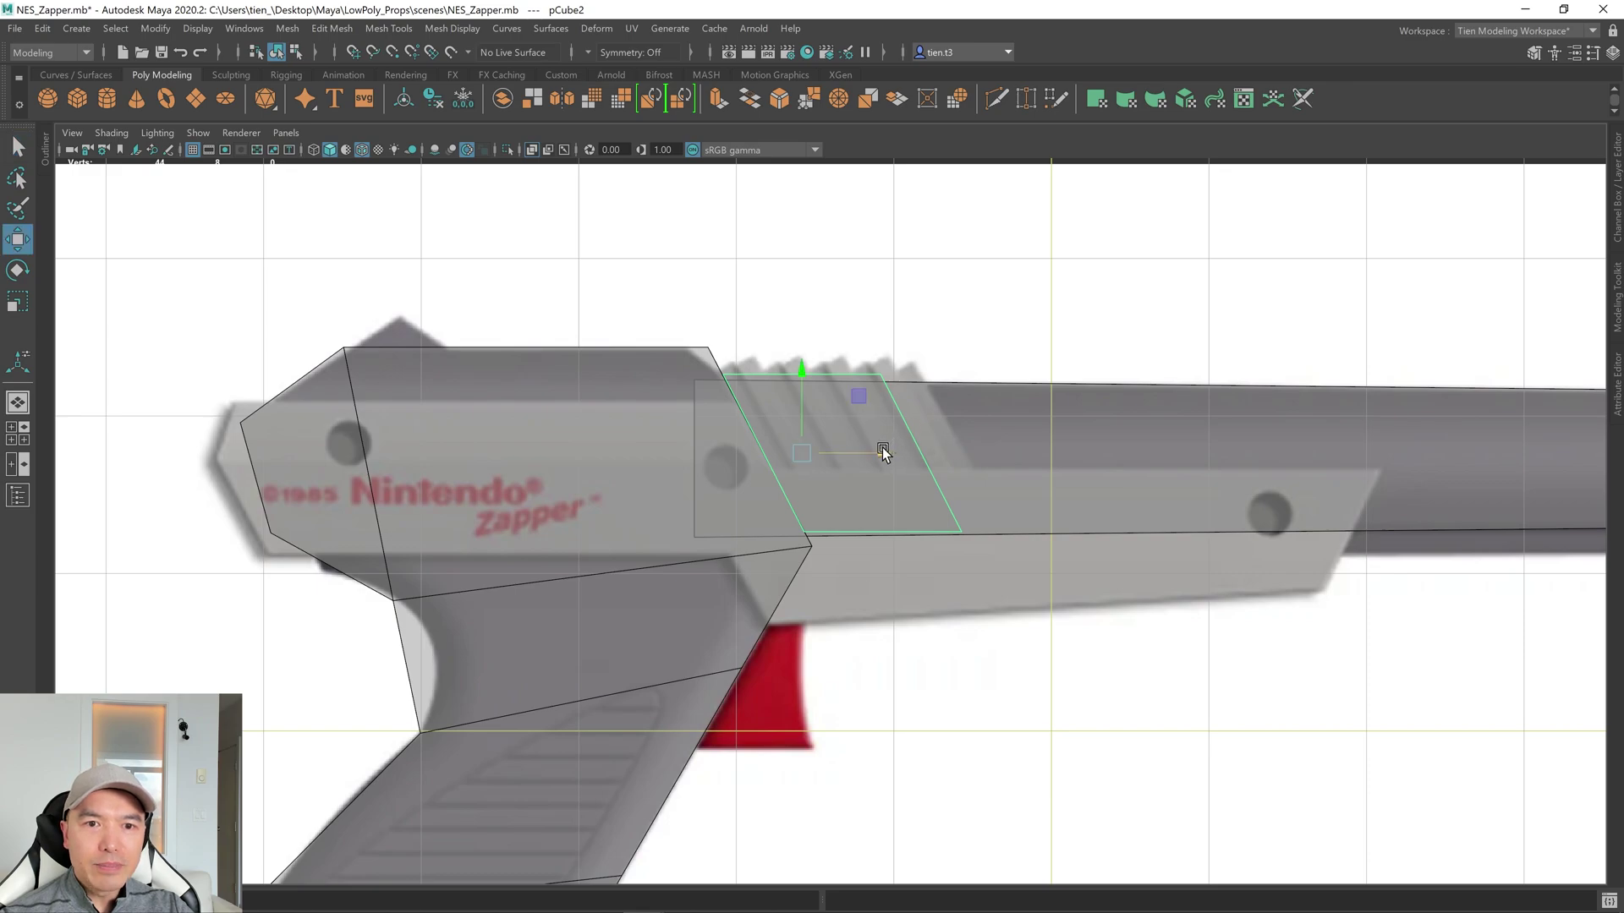
pyautogui.moveTo(883, 452); pyautogui.dragTo(925, 453)
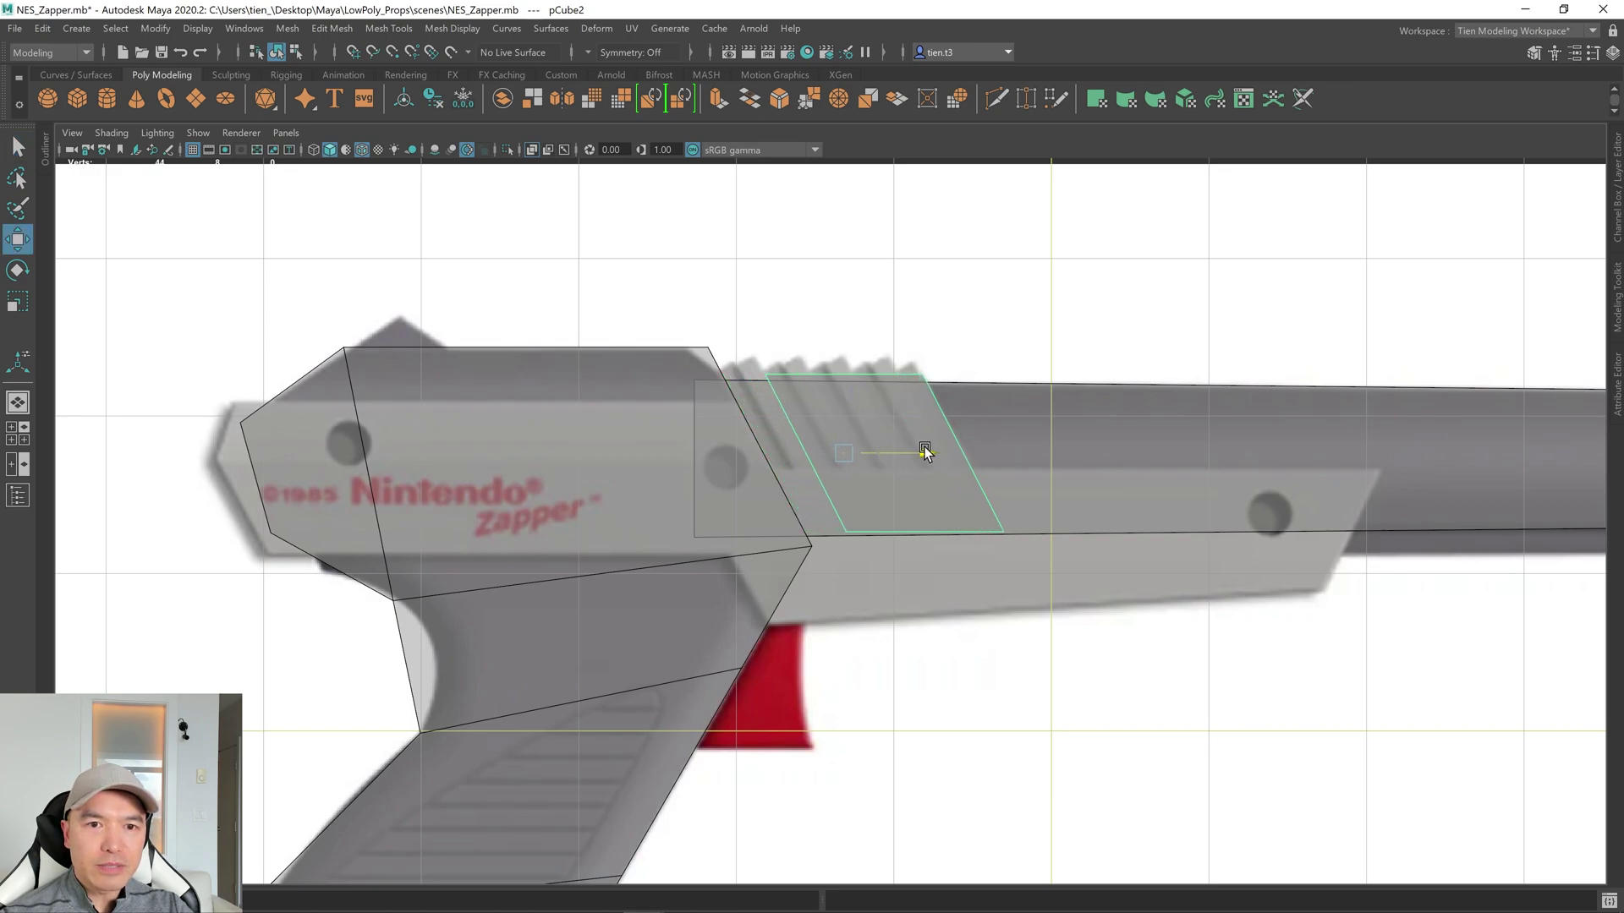
# Select the block's rear vertices and pull them back along X so the block extends into the gun body.
pyautogui.moveTo(867, 374); pyautogui.dragTo(734, 367, button='right')
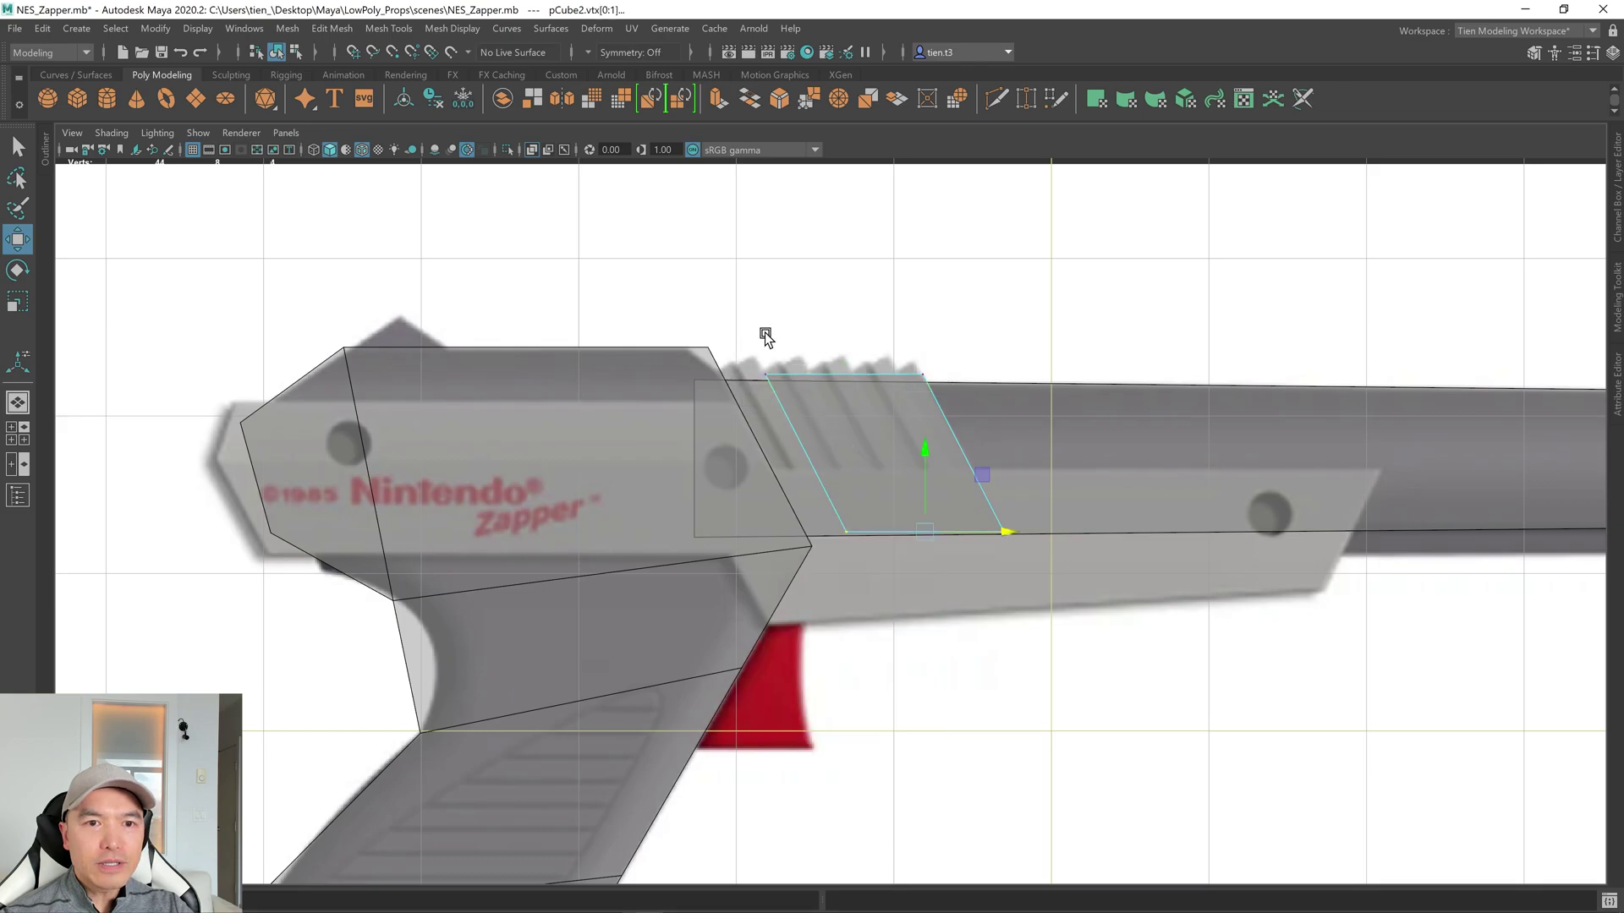
pyautogui.moveTo(746, 335); pyautogui.dragTo(887, 554)
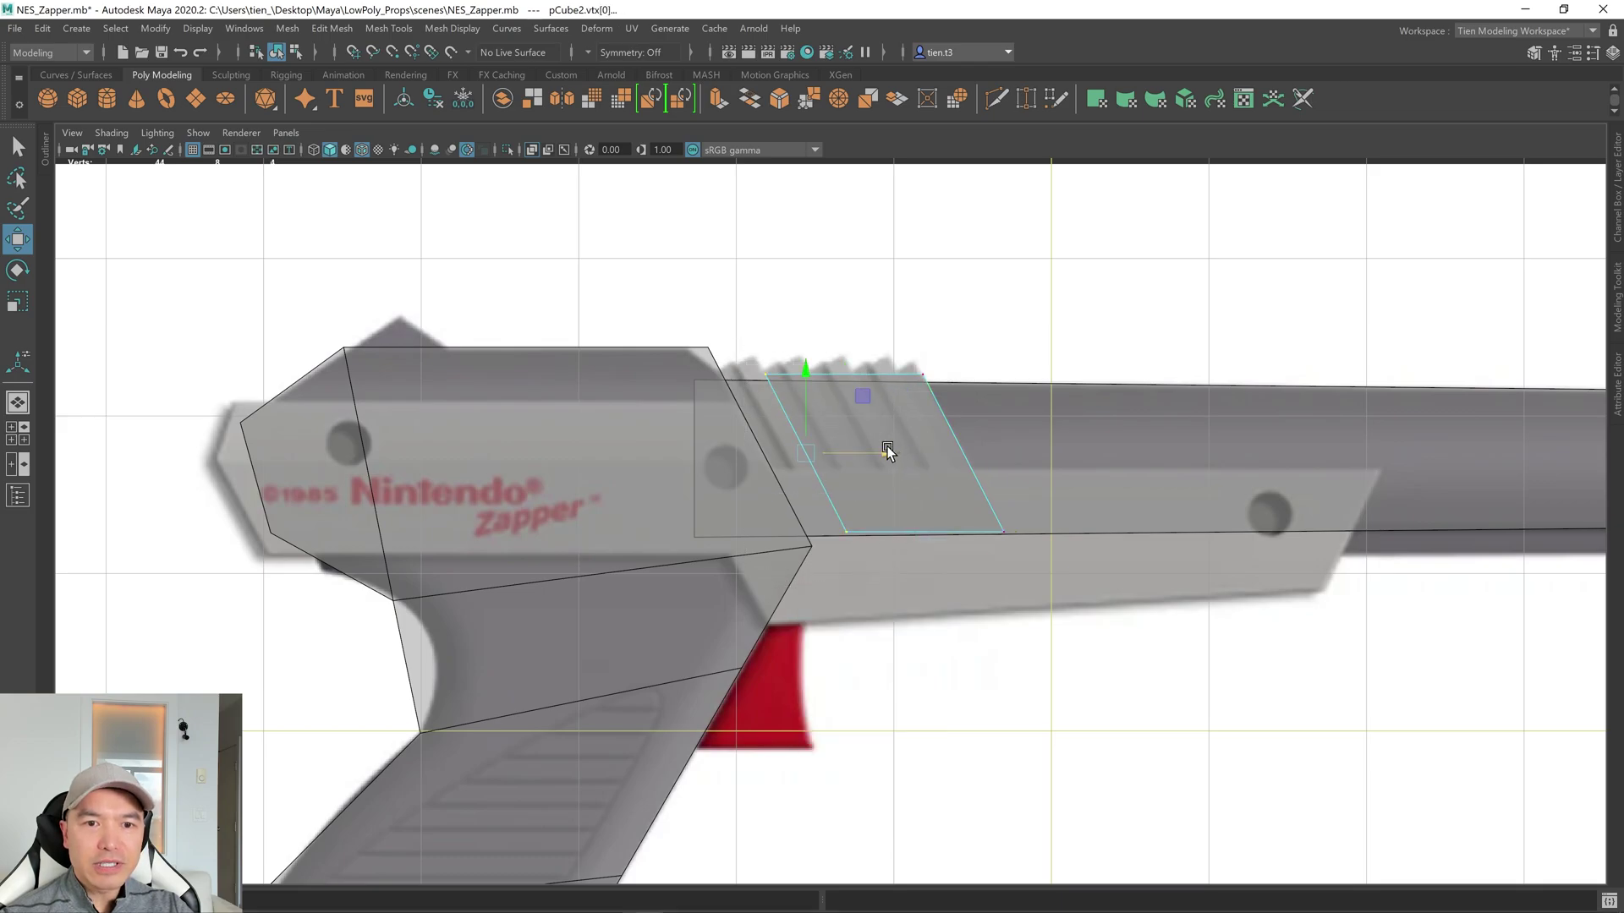
pyautogui.moveTo(887, 452); pyautogui.dragTo(787, 452)
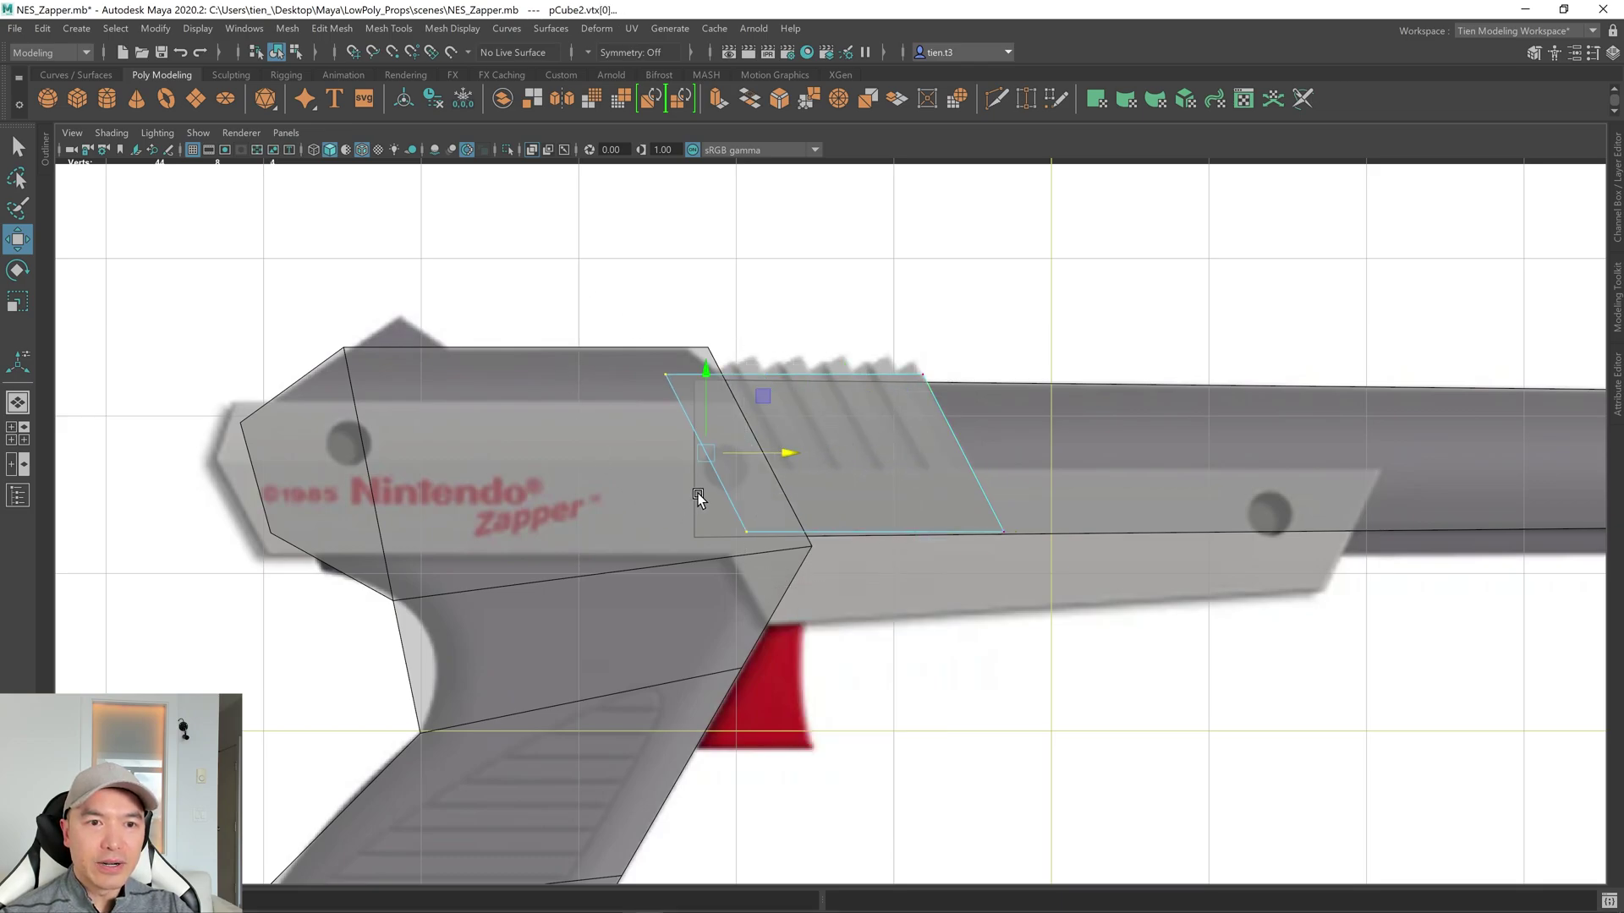
pyautogui.scroll(-5, 728, 488)
pyautogui.scroll(1, 771, 476)
pyautogui.press('space')
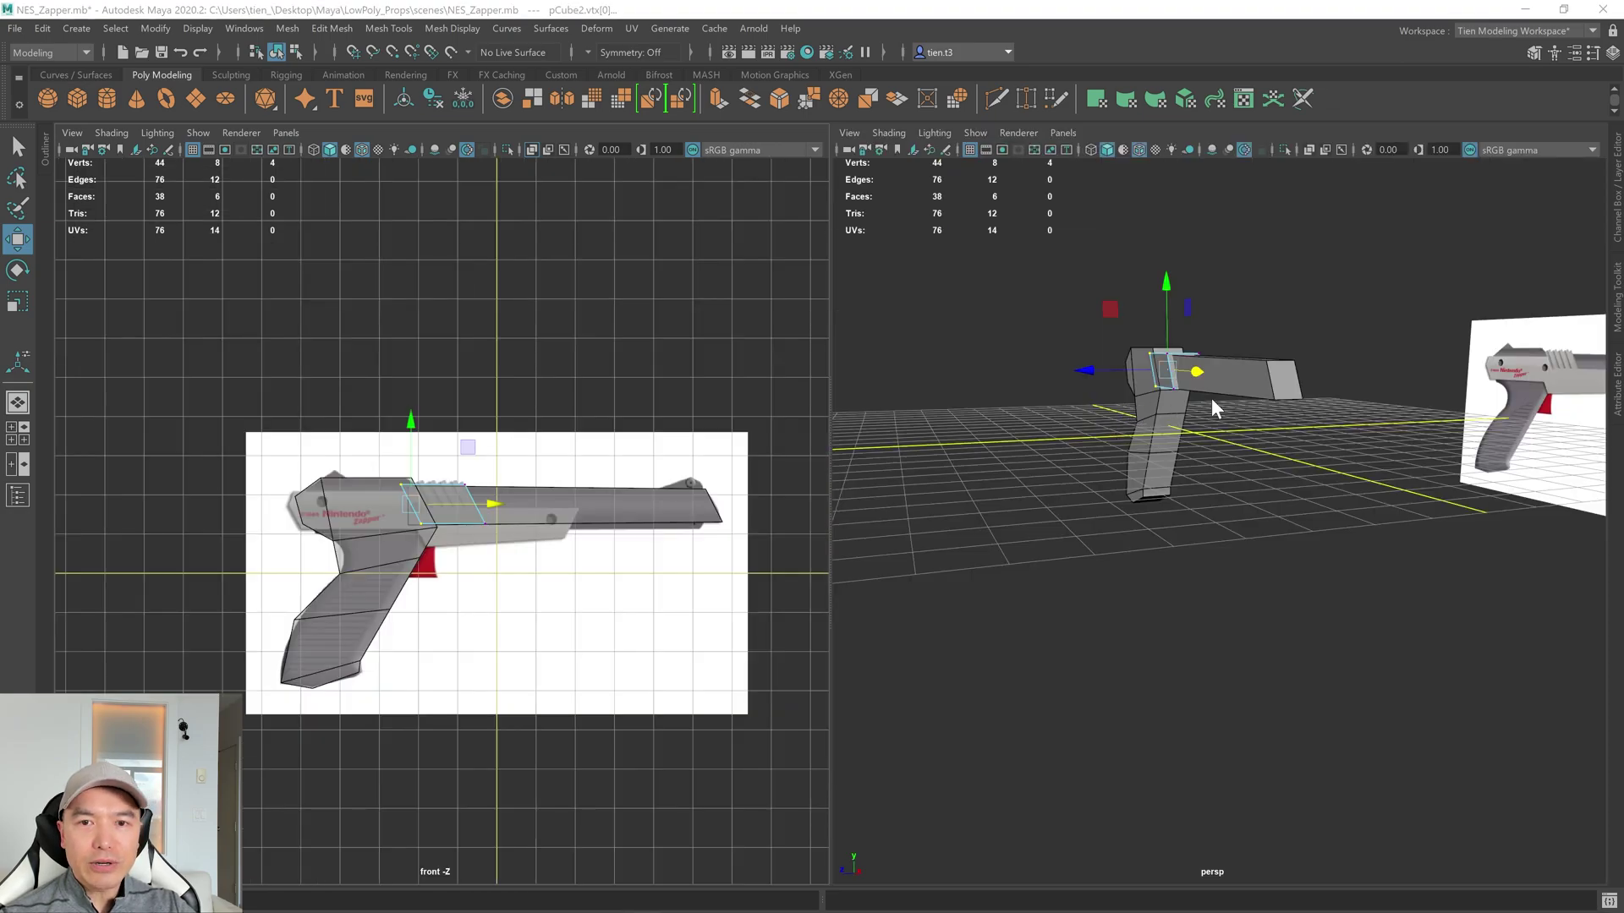
# Return the block to object mode and scale down its thickness along Z in the perspective view, keeping it wider than the barrel.
pyautogui.press('space')
pyautogui.keyDown('alt'); pyautogui.moveTo(1200, 402); pyautogui.dragTo(736, 498); pyautogui.keyUp('alt')
pyautogui.keyDown('alt'); pyautogui.moveTo(735, 498); pyautogui.dragTo(736, 580, button='middle'); pyautogui.keyUp('alt')
pyautogui.keyDown('alt'); pyautogui.moveTo(735, 580); pyautogui.dragTo(759, 495); pyautogui.keyUp('alt')
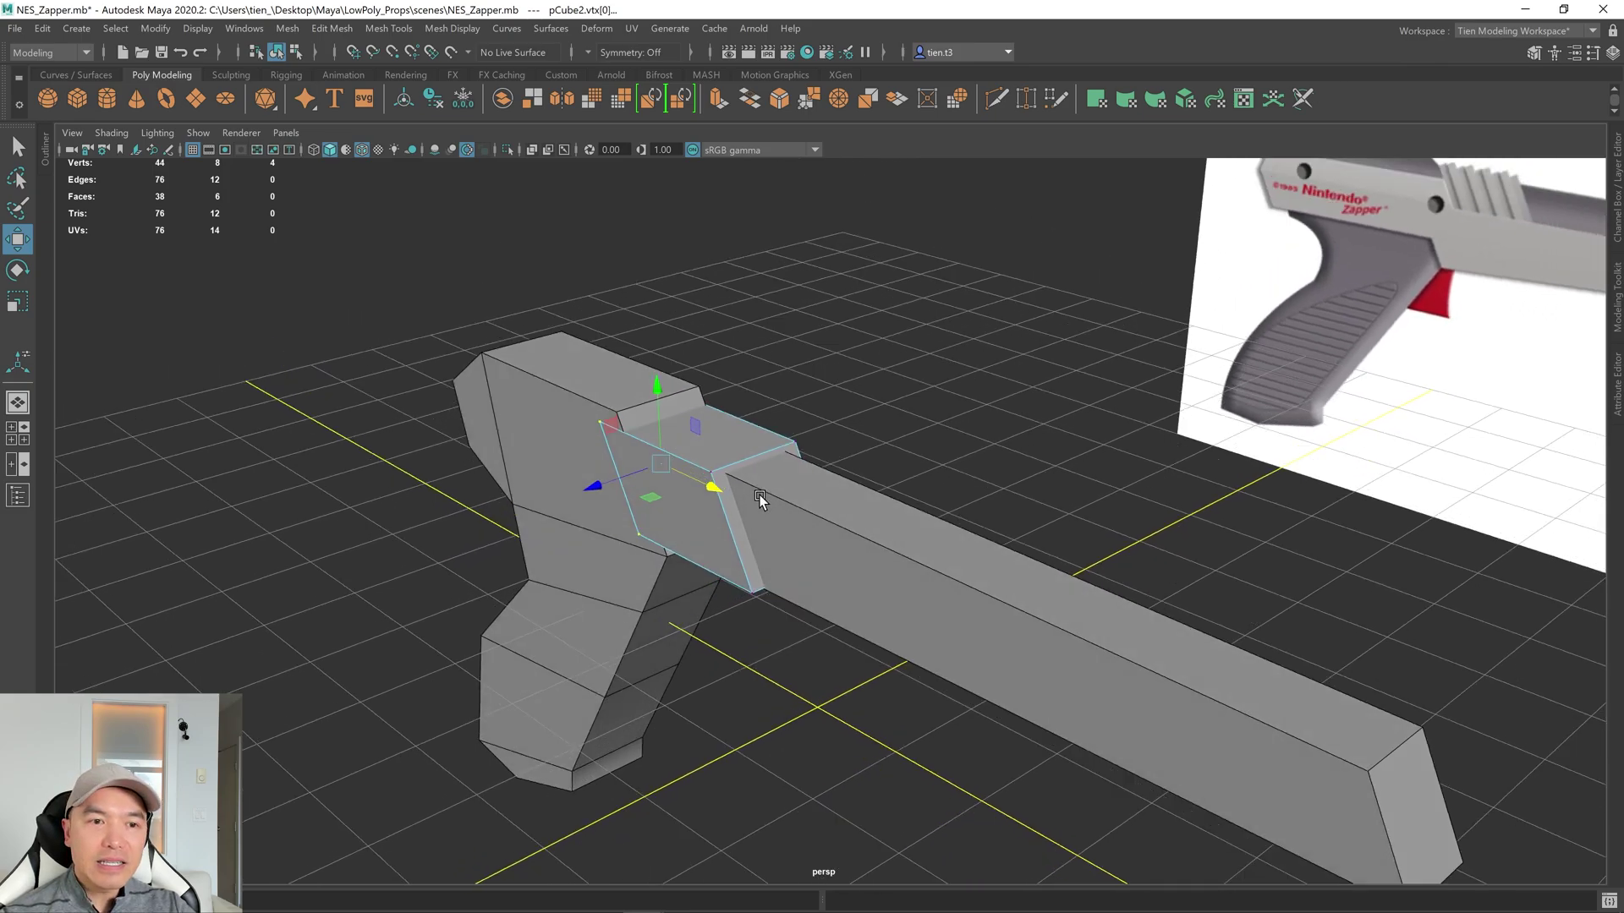
pyautogui.scroll(3, 754, 494)
pyautogui.press('q')
pyautogui.rightClick(634, 418)
pyautogui.moveTo(633, 418); pyautogui.dragTo(648, 398, button='right')
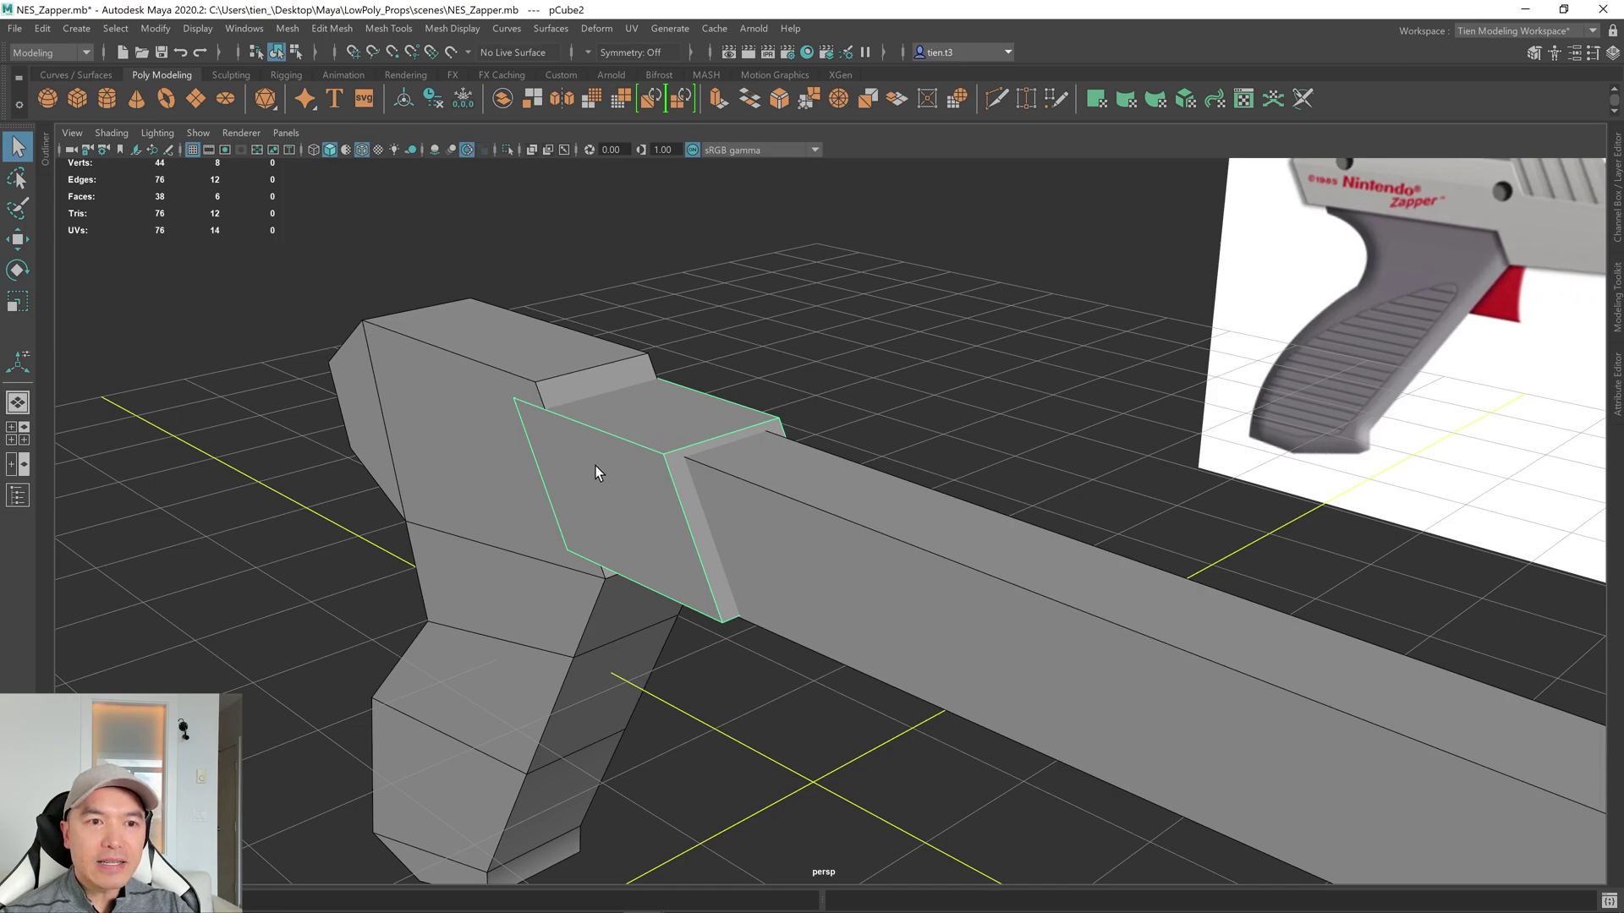
pyautogui.press('r')
pyautogui.moveTo(617, 507); pyautogui.dragTo(627, 506, button='middle')
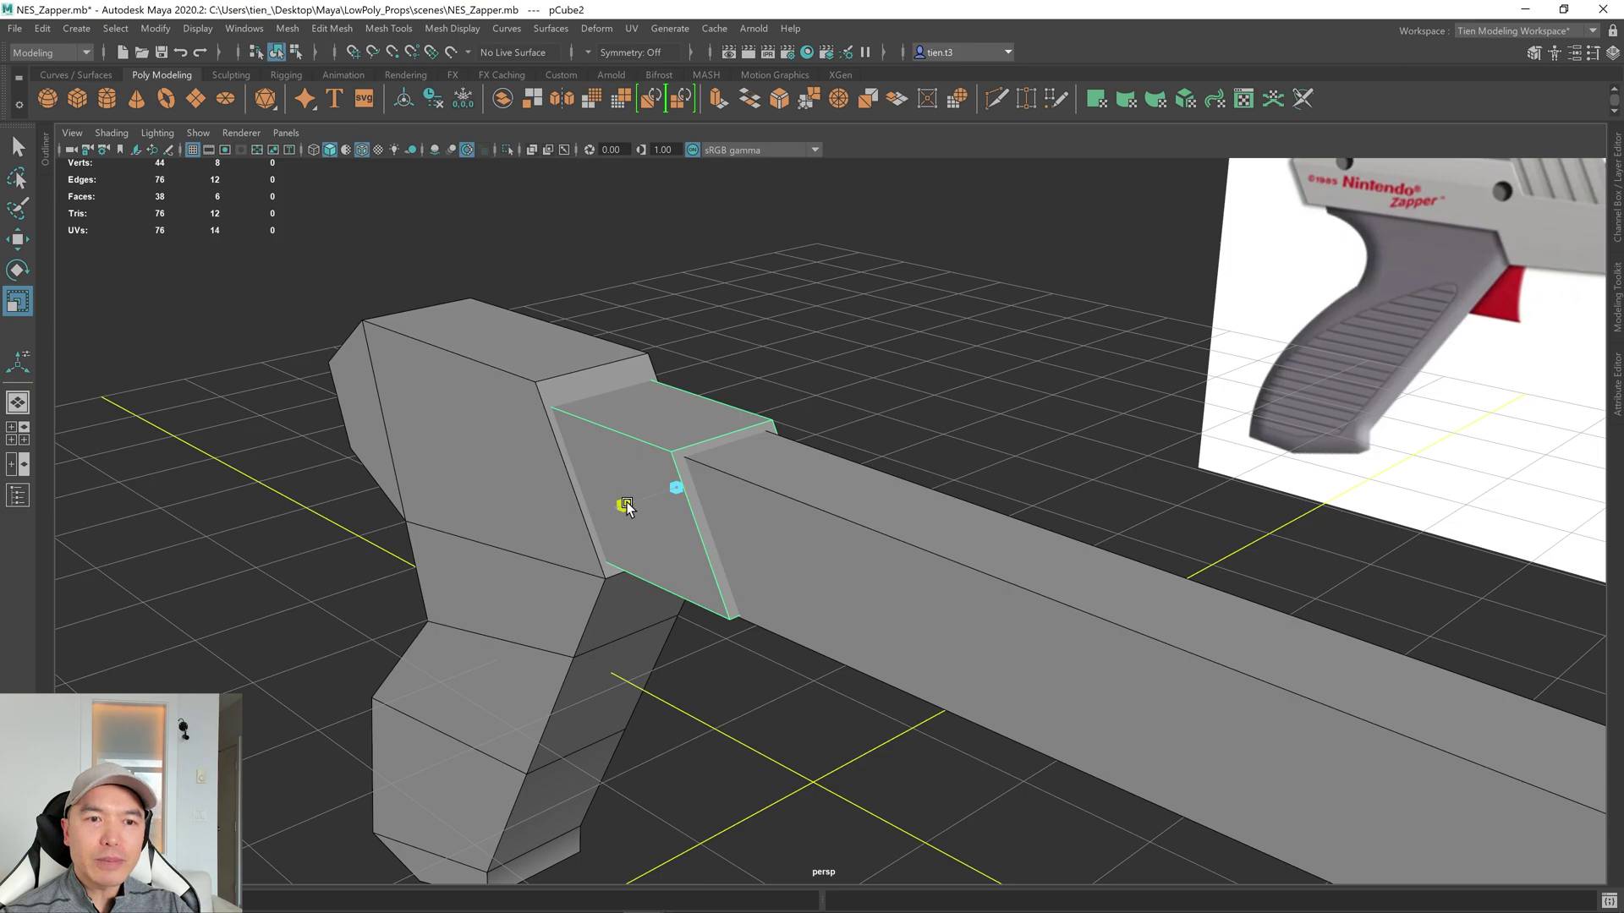
pyautogui.keyDown('alt'); pyautogui.moveTo(626, 506); pyautogui.dragTo(658, 496); pyautogui.keyUp('alt')
# Duplicate the slanted block and scale the copy up uniformly so its upper edge reaches the tops of the reference ribs.
pyautogui.press('space')
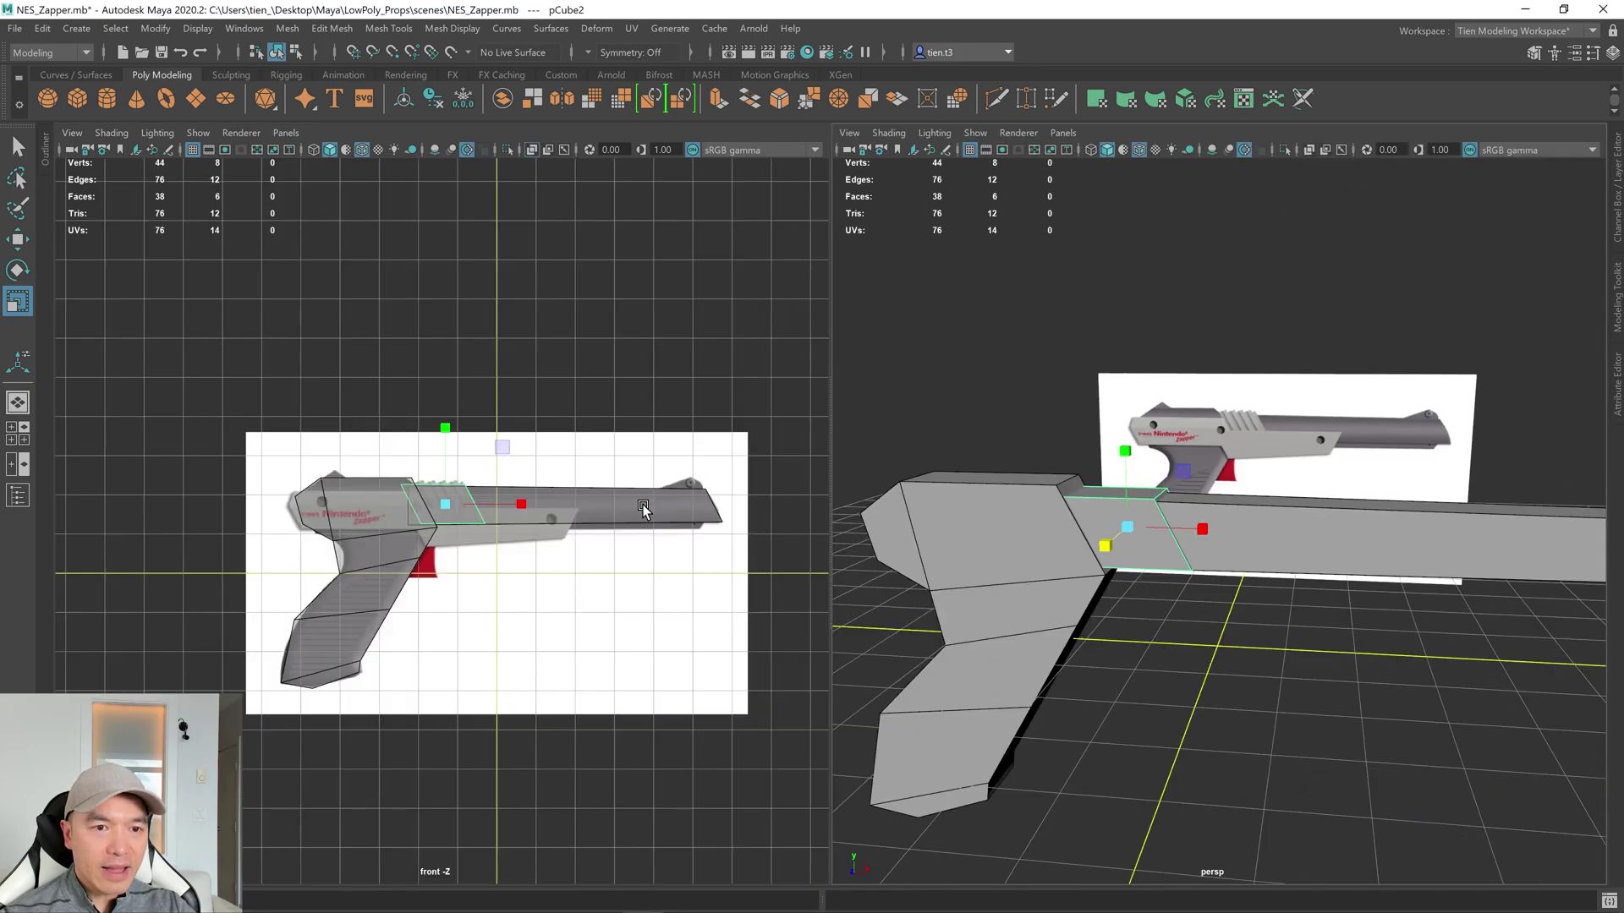
pyautogui.scroll(6, 503, 494)
pyautogui.press('w')
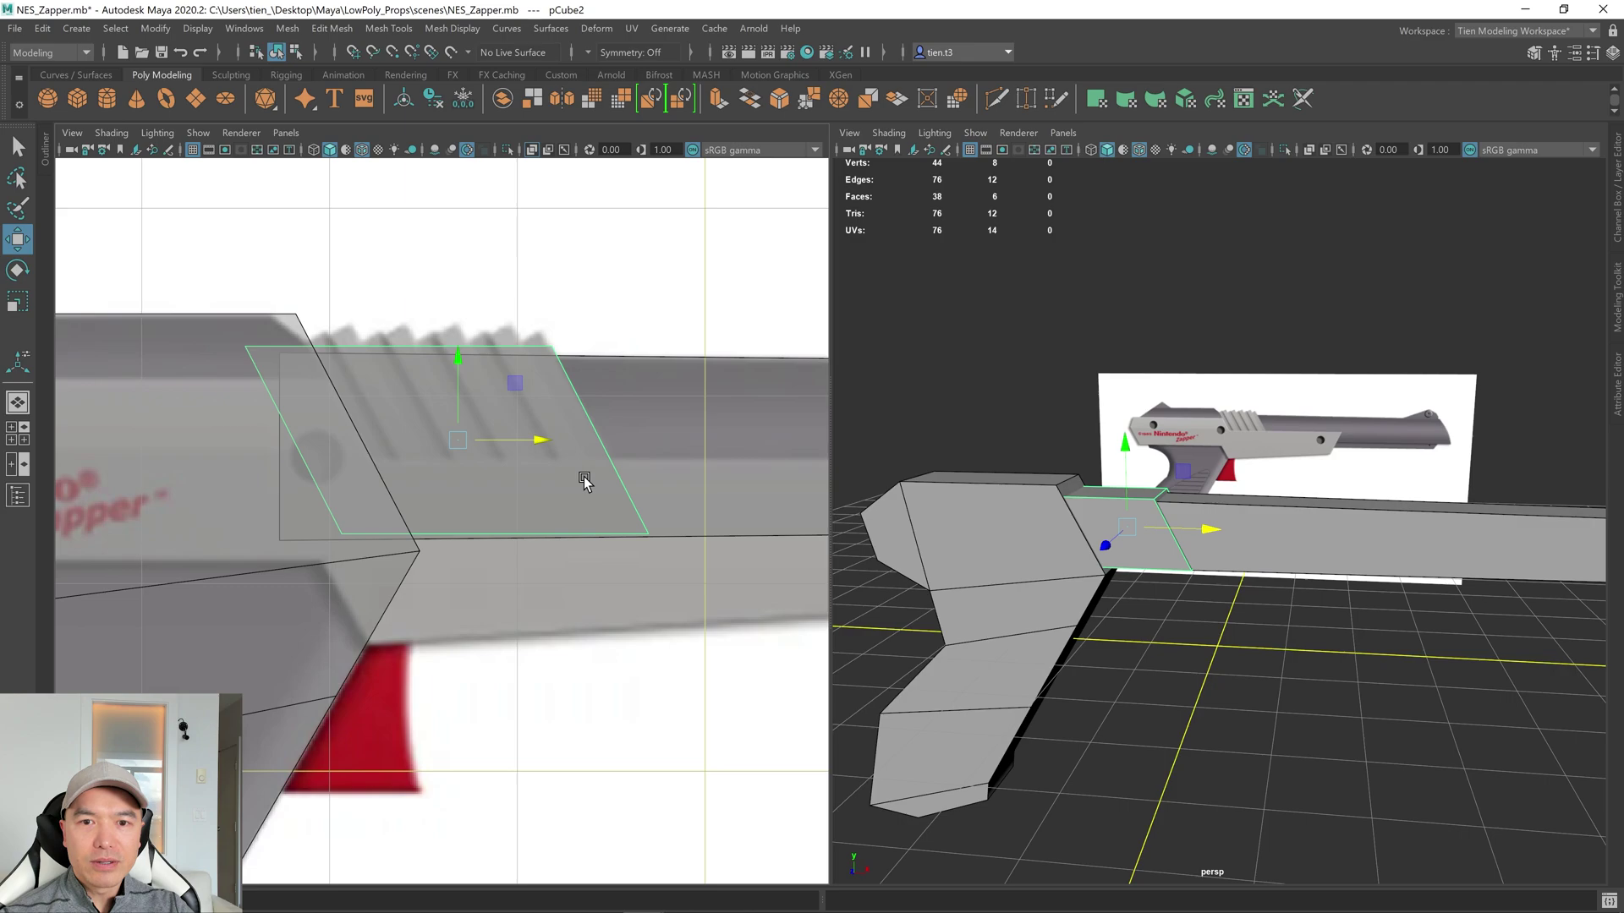
pyautogui.hotkey('ctrl', 'd')
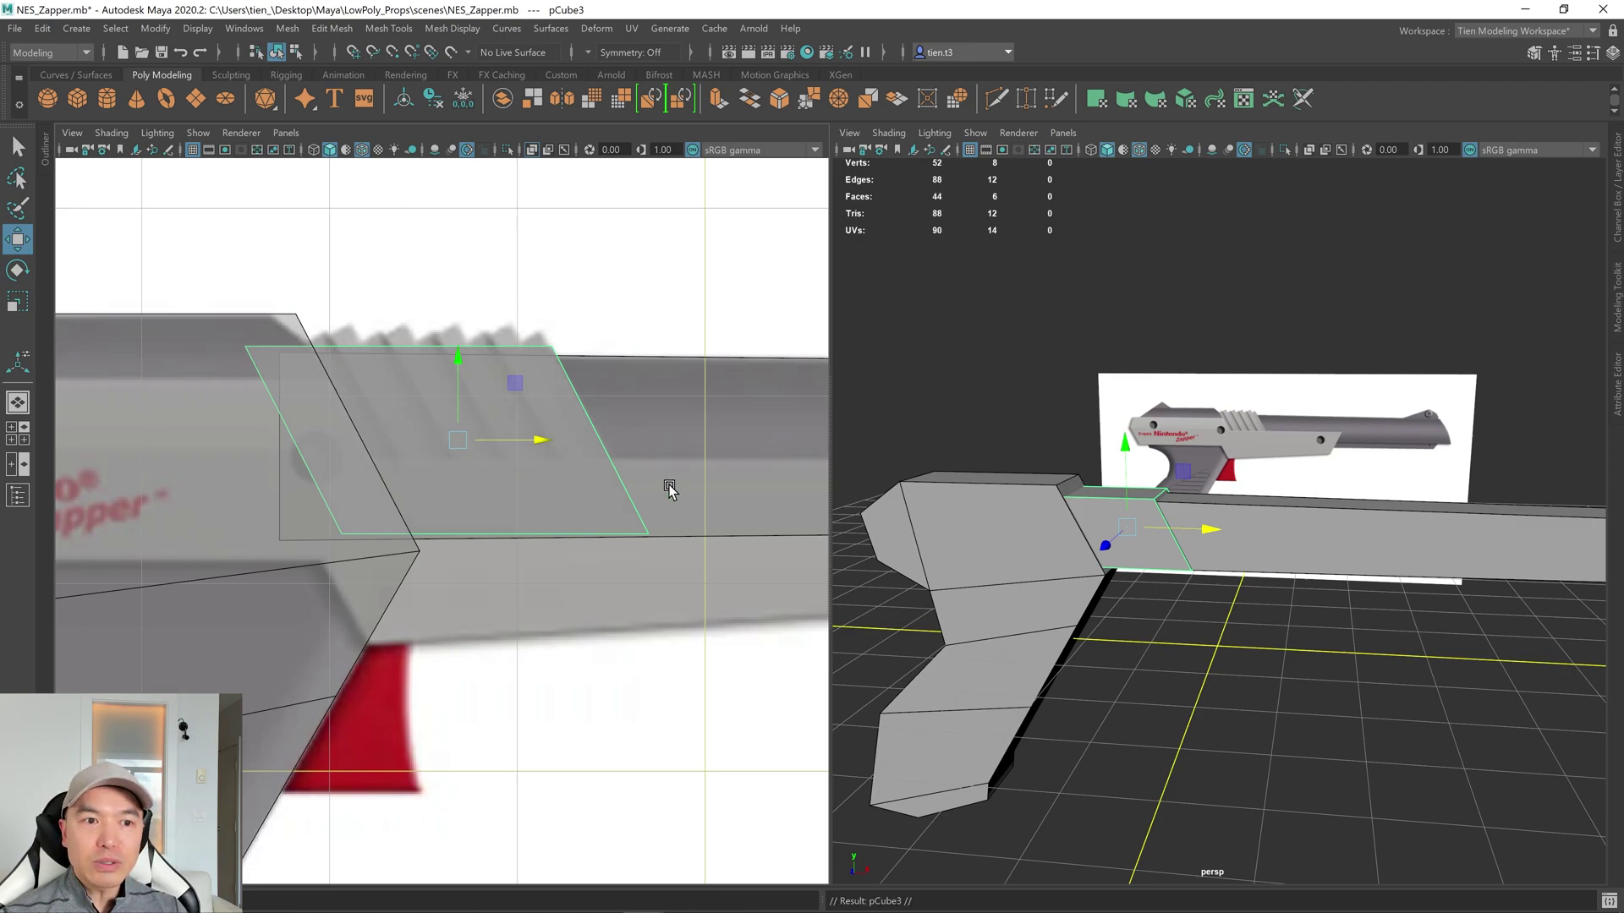
pyautogui.press('r')
pyautogui.moveTo(454, 438); pyautogui.dragTo(510, 409)
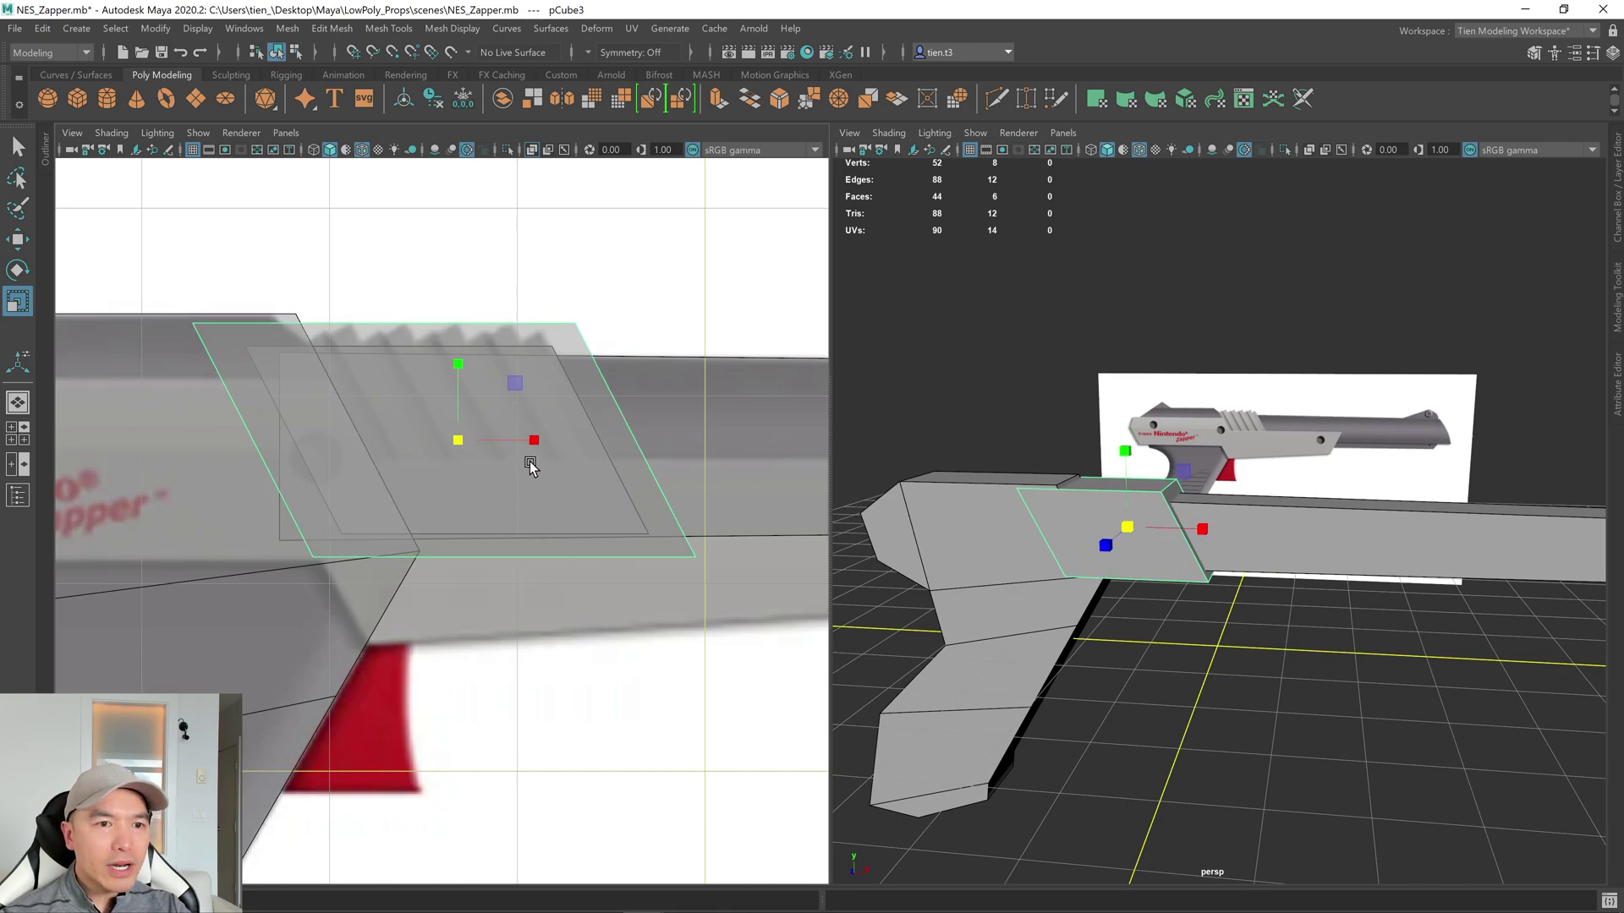
# Move the enlarged copy forward along X so its slanted rear edge lines up with the first rib.
pyautogui.press('w')
pyautogui.moveTo(536, 443); pyautogui.dragTo(669, 425)
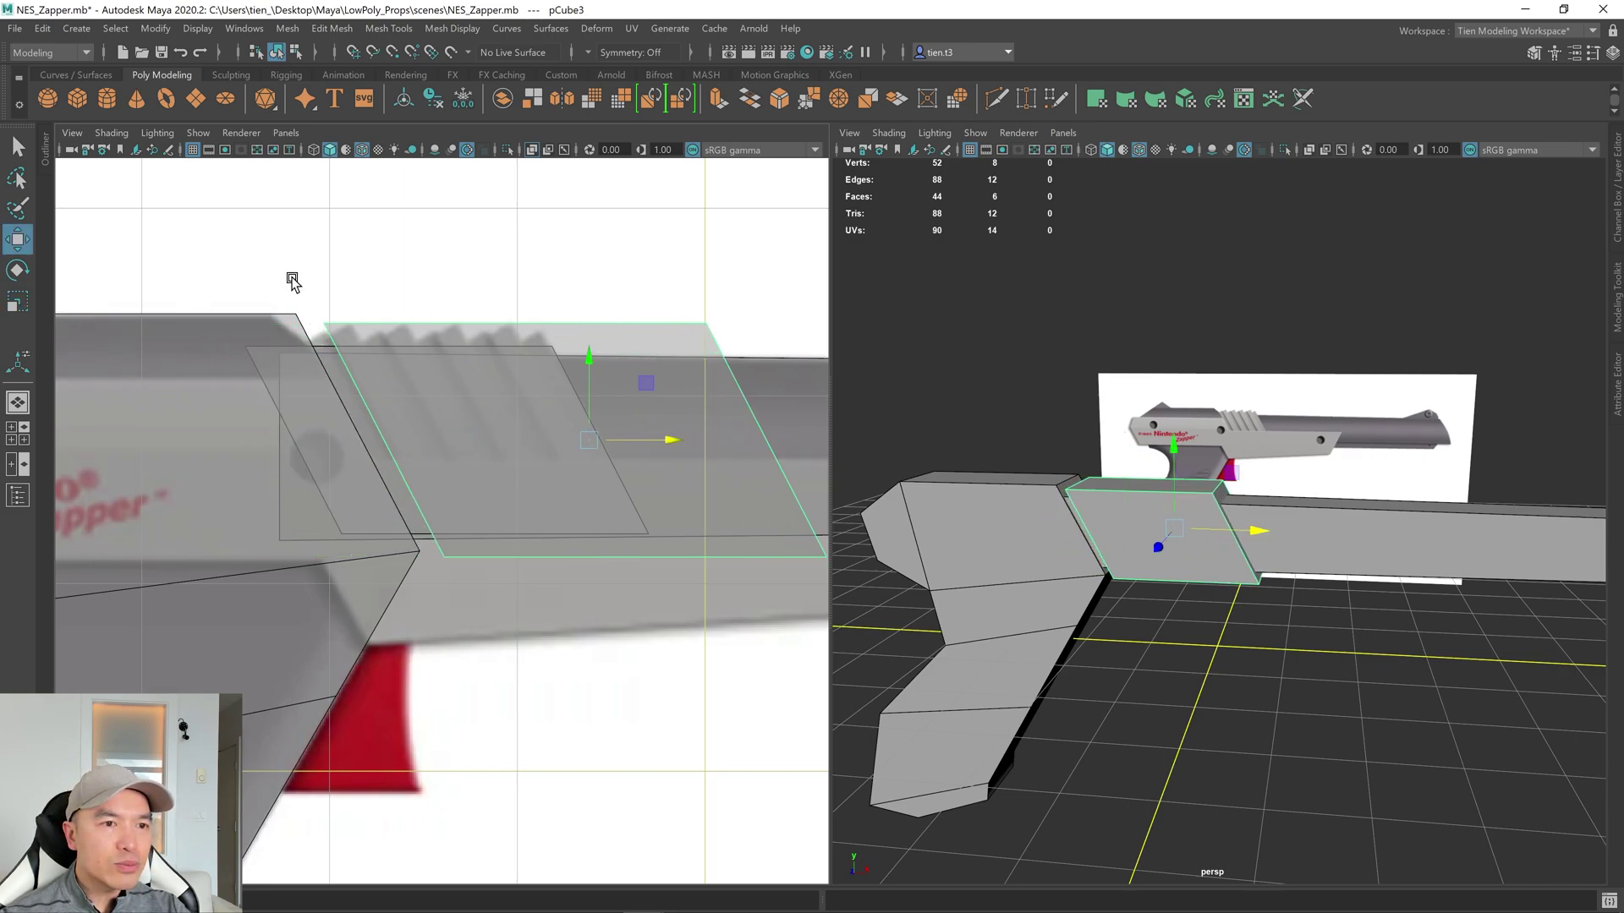
pyautogui.scroll(2, 347, 338)
pyautogui.scroll(2, 435, 511)
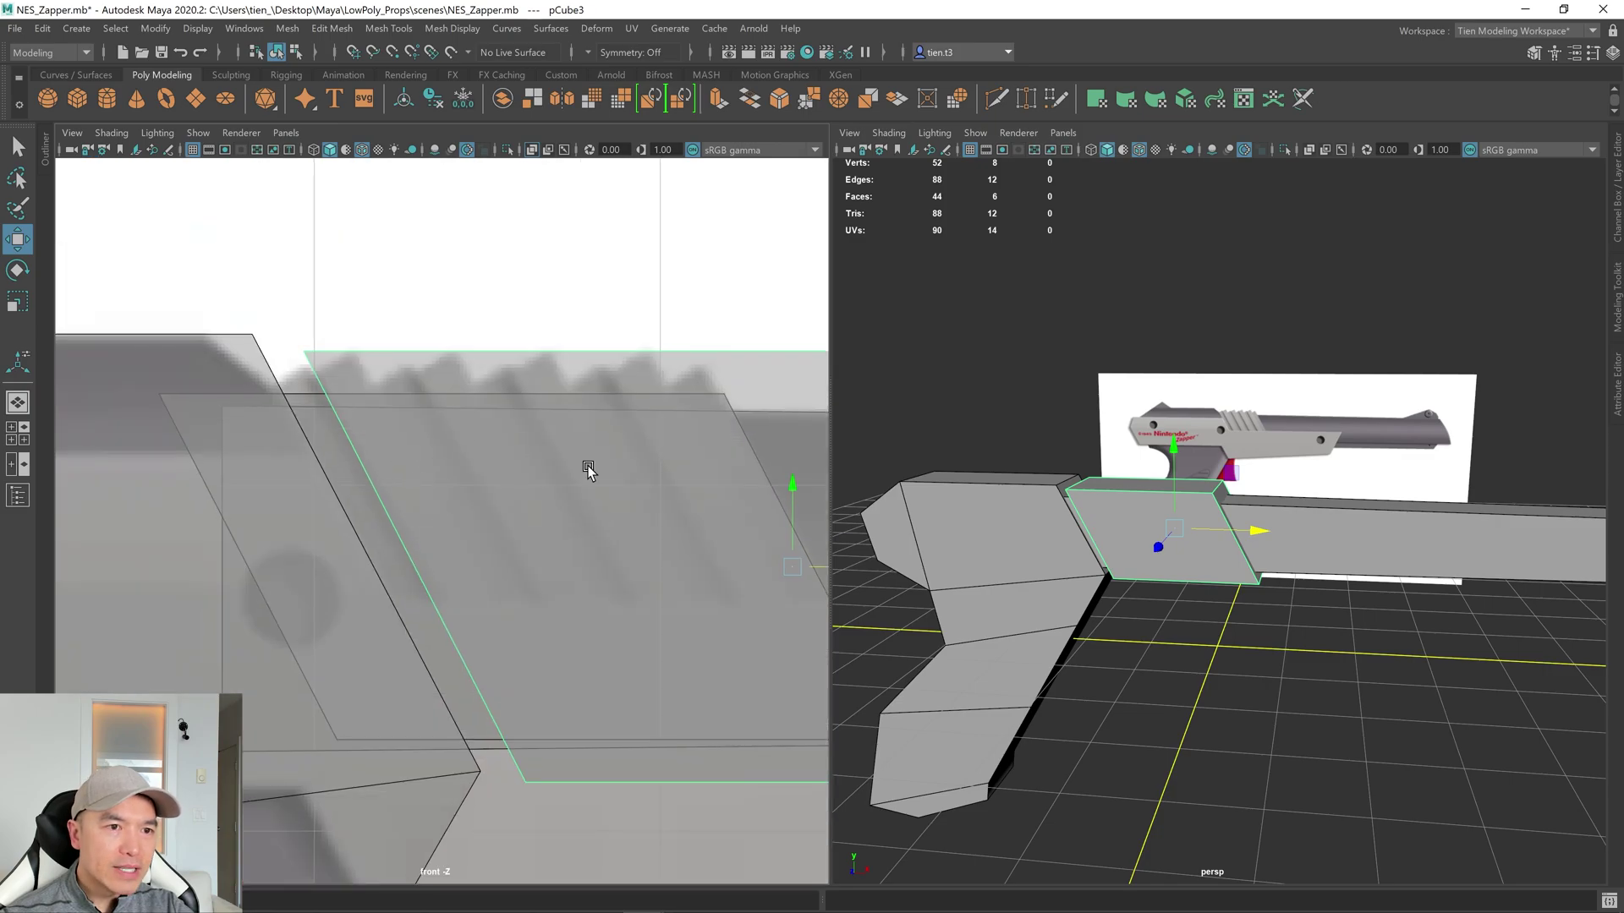
pyautogui.scroll(-4, 662, 518)
pyautogui.press('space')
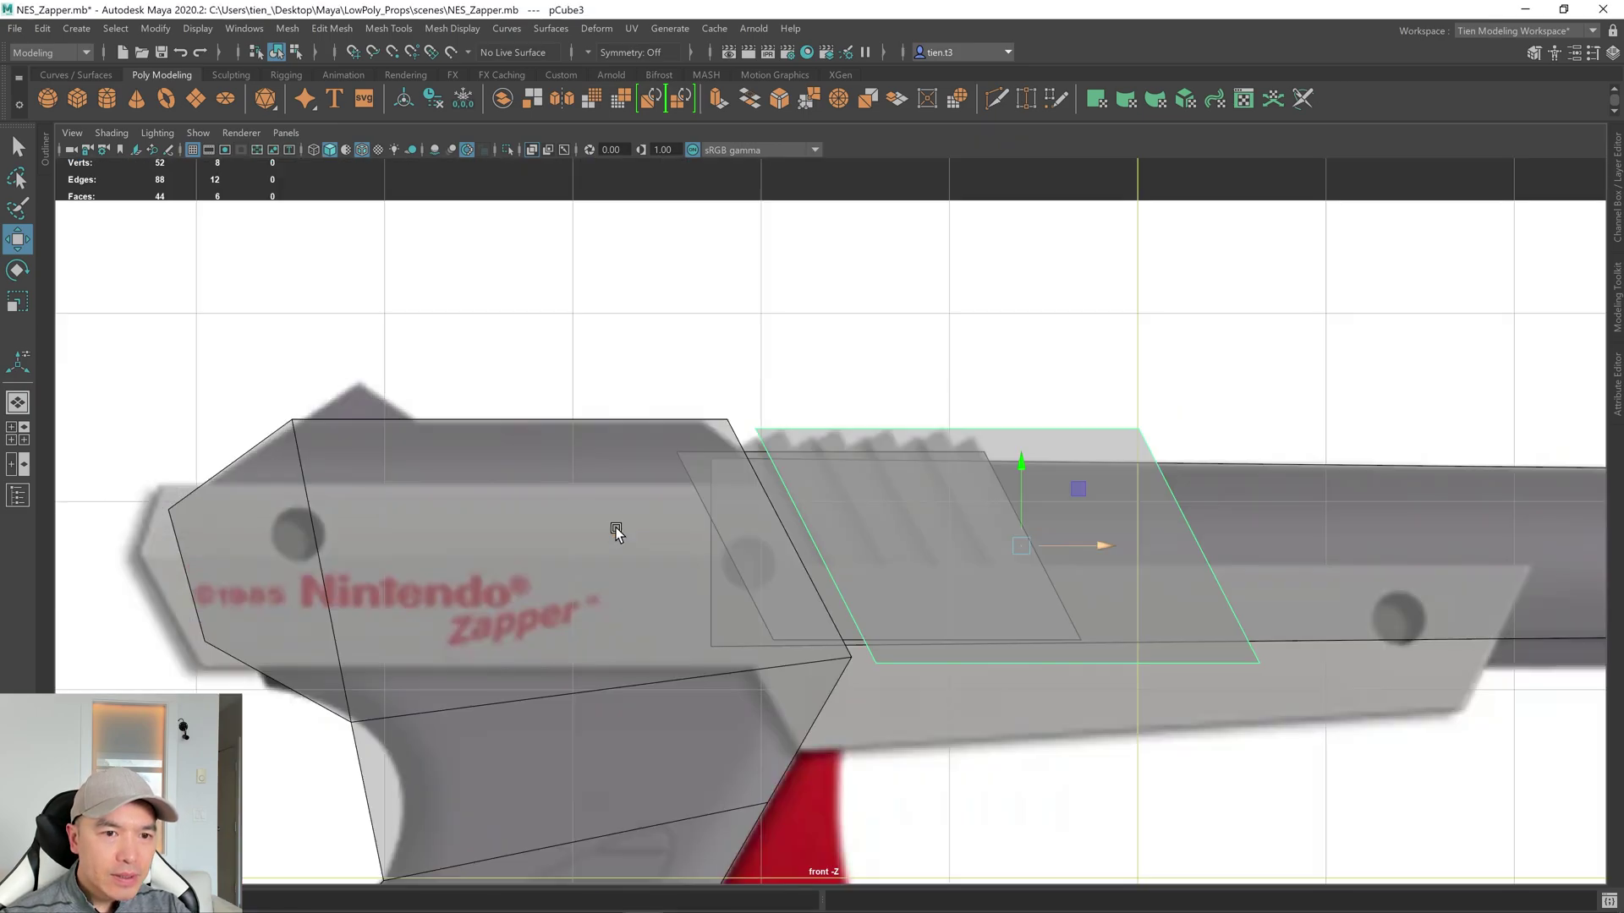
pyautogui.scroll(1, 670, 531)
pyautogui.scroll(2, 1218, 560)
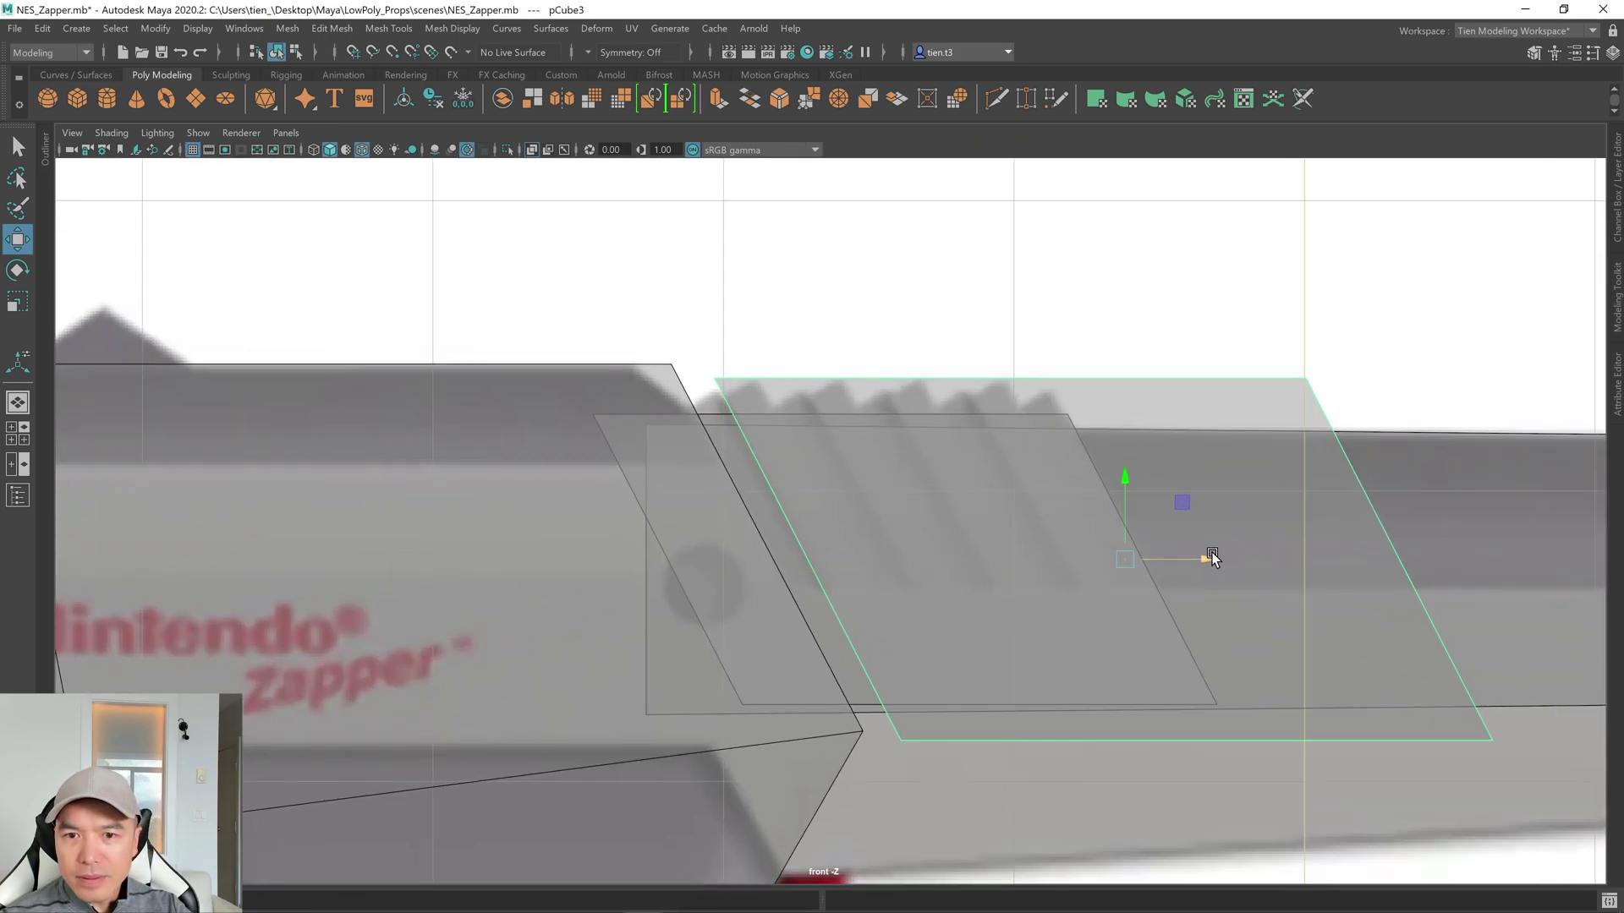
pyautogui.moveTo(1212, 556); pyautogui.dragTo(1207, 556)
# Select the enlarged copy's front vertices, pull them back along X to form one thin rib, and return to object mode.
pyautogui.scroll(1, 1192, 581)
pyautogui.keyDown('alt'); pyautogui.moveTo(1106, 590); pyautogui.dragTo(741, 516, button='middle'); pyautogui.keyUp('alt')
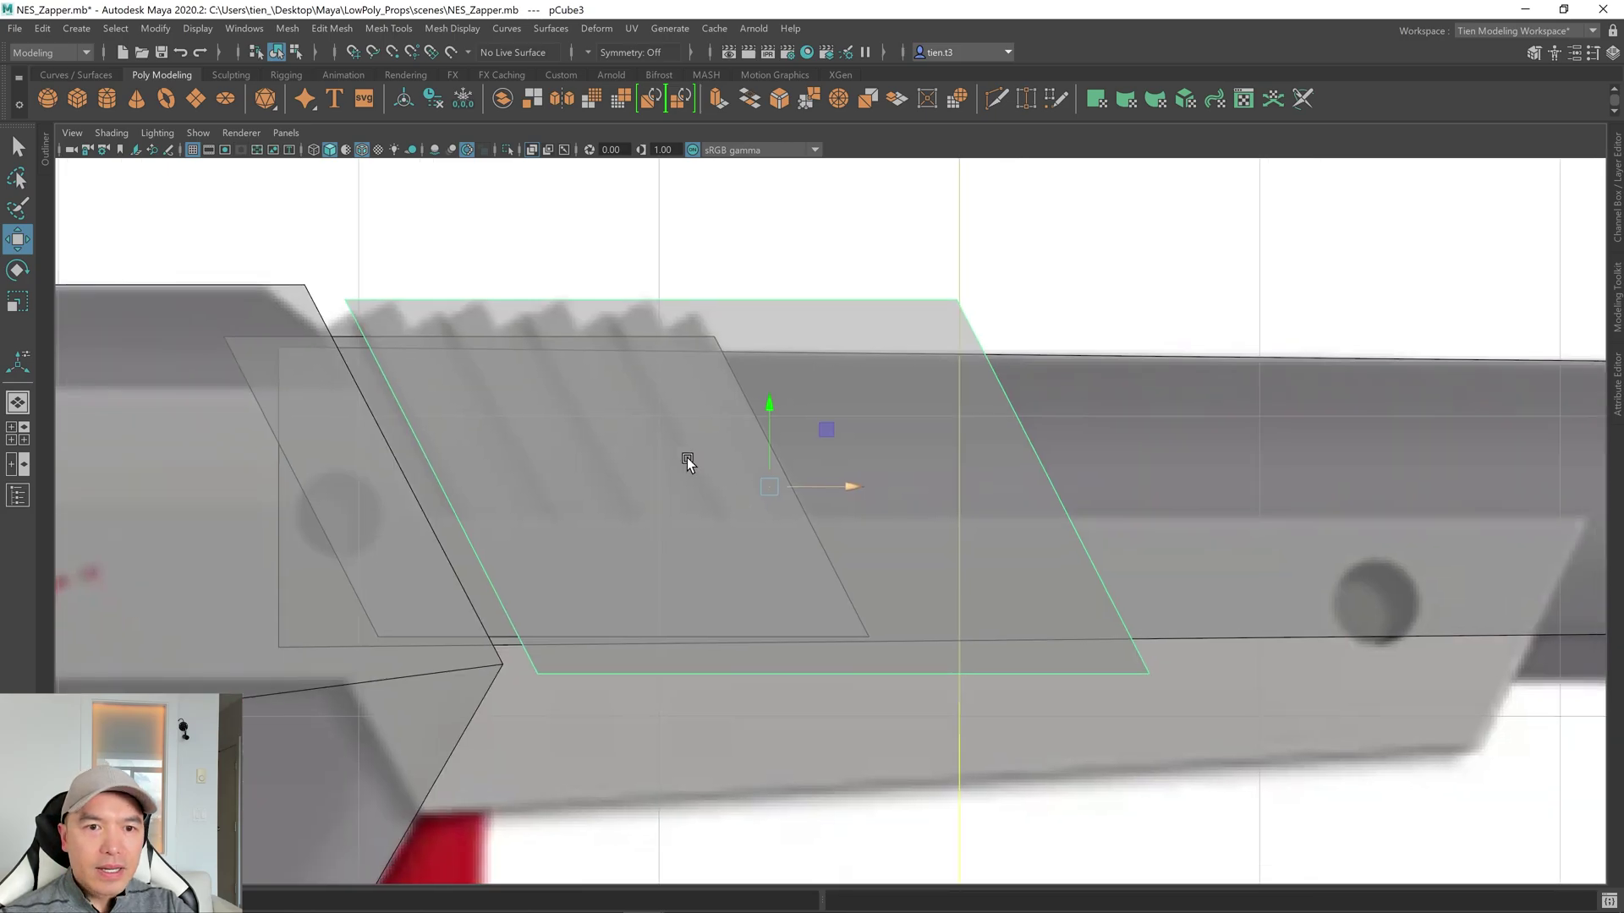
pyautogui.keyDown('alt'); pyautogui.moveTo(688, 461); pyautogui.dragTo(594, 399, button='middle'); pyautogui.keyUp('alt')
pyautogui.moveTo(838, 282); pyautogui.dragTo(769, 246, button='right')
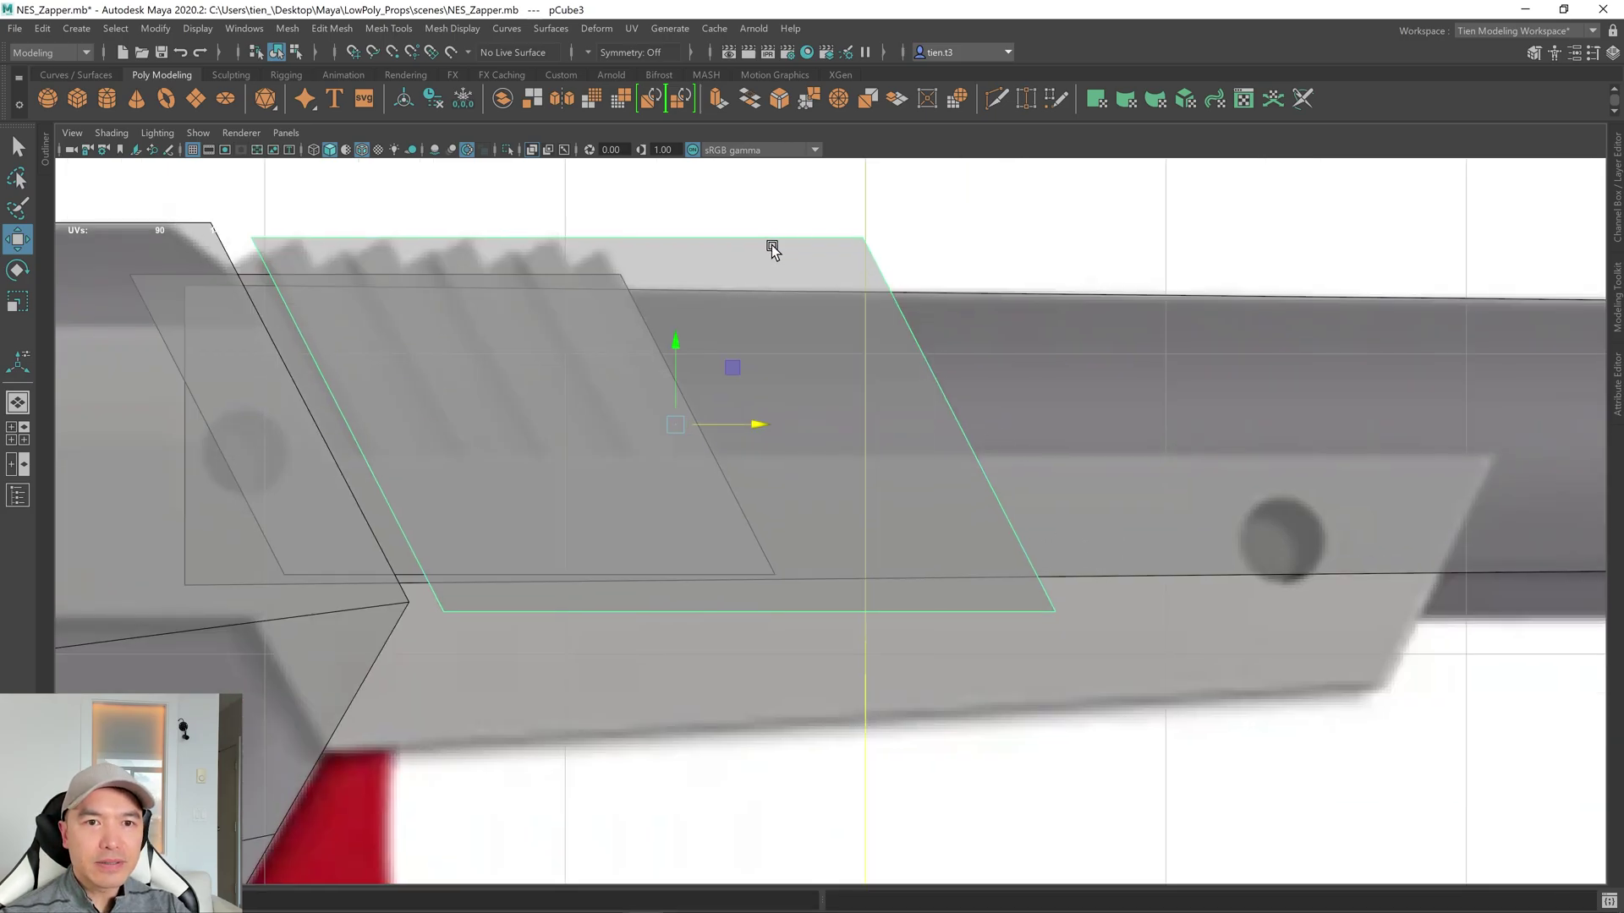
pyautogui.moveTo(777, 246); pyautogui.dragTo(1091, 658)
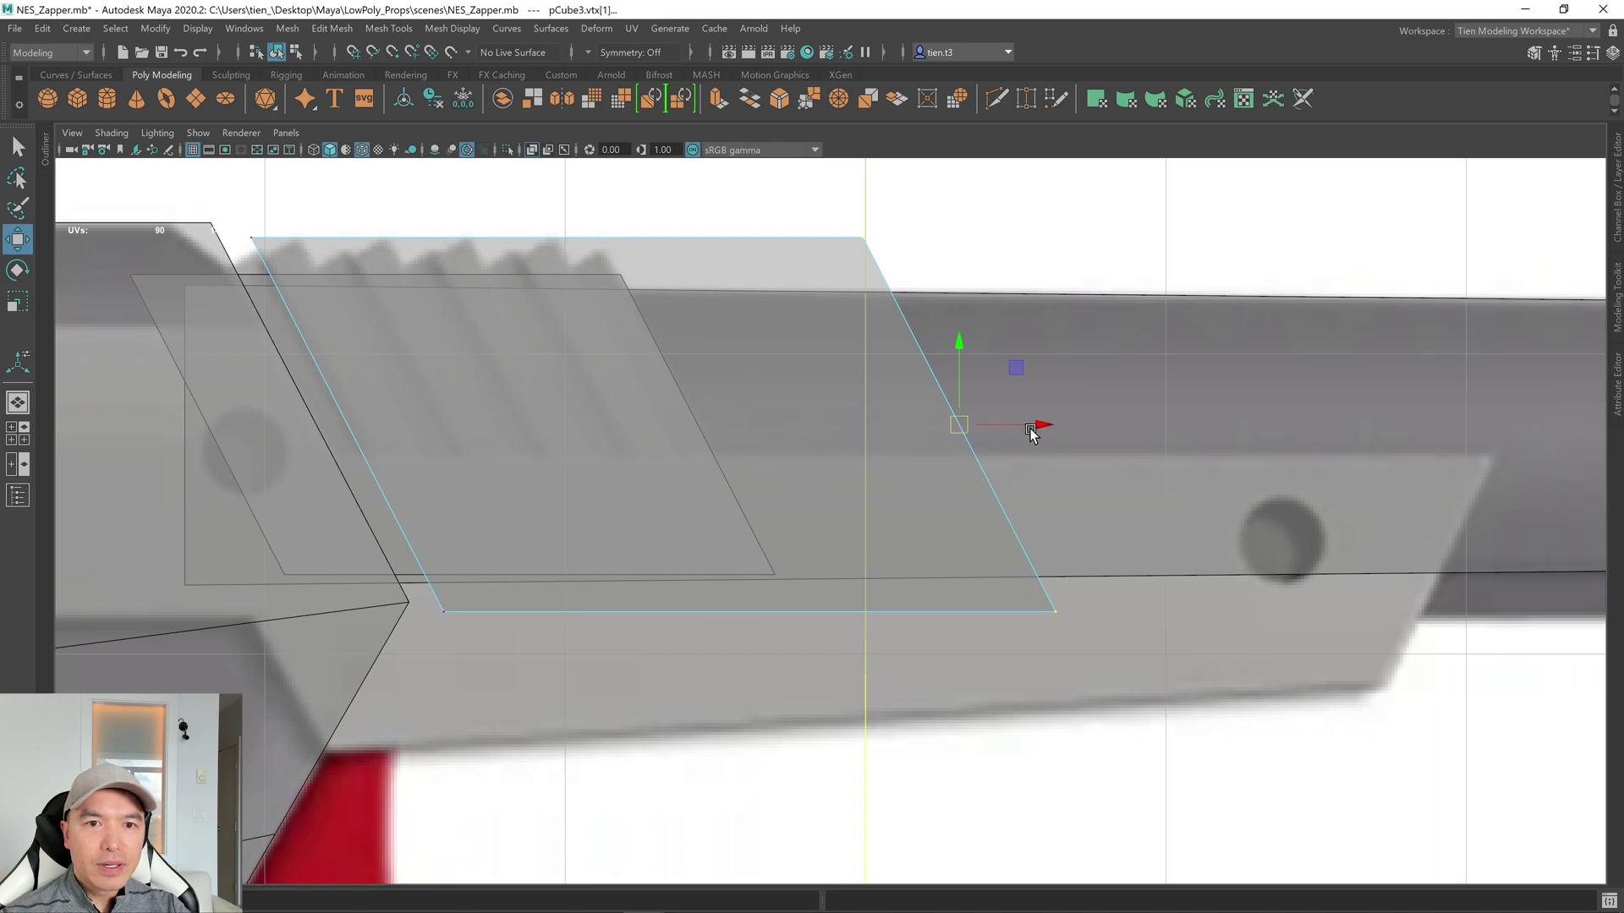
pyautogui.moveTo(1032, 427); pyautogui.dragTo(481, 404)
pyautogui.moveTo(238, 231); pyautogui.dragTo(313, 196, button='right')
pyautogui.press('space')
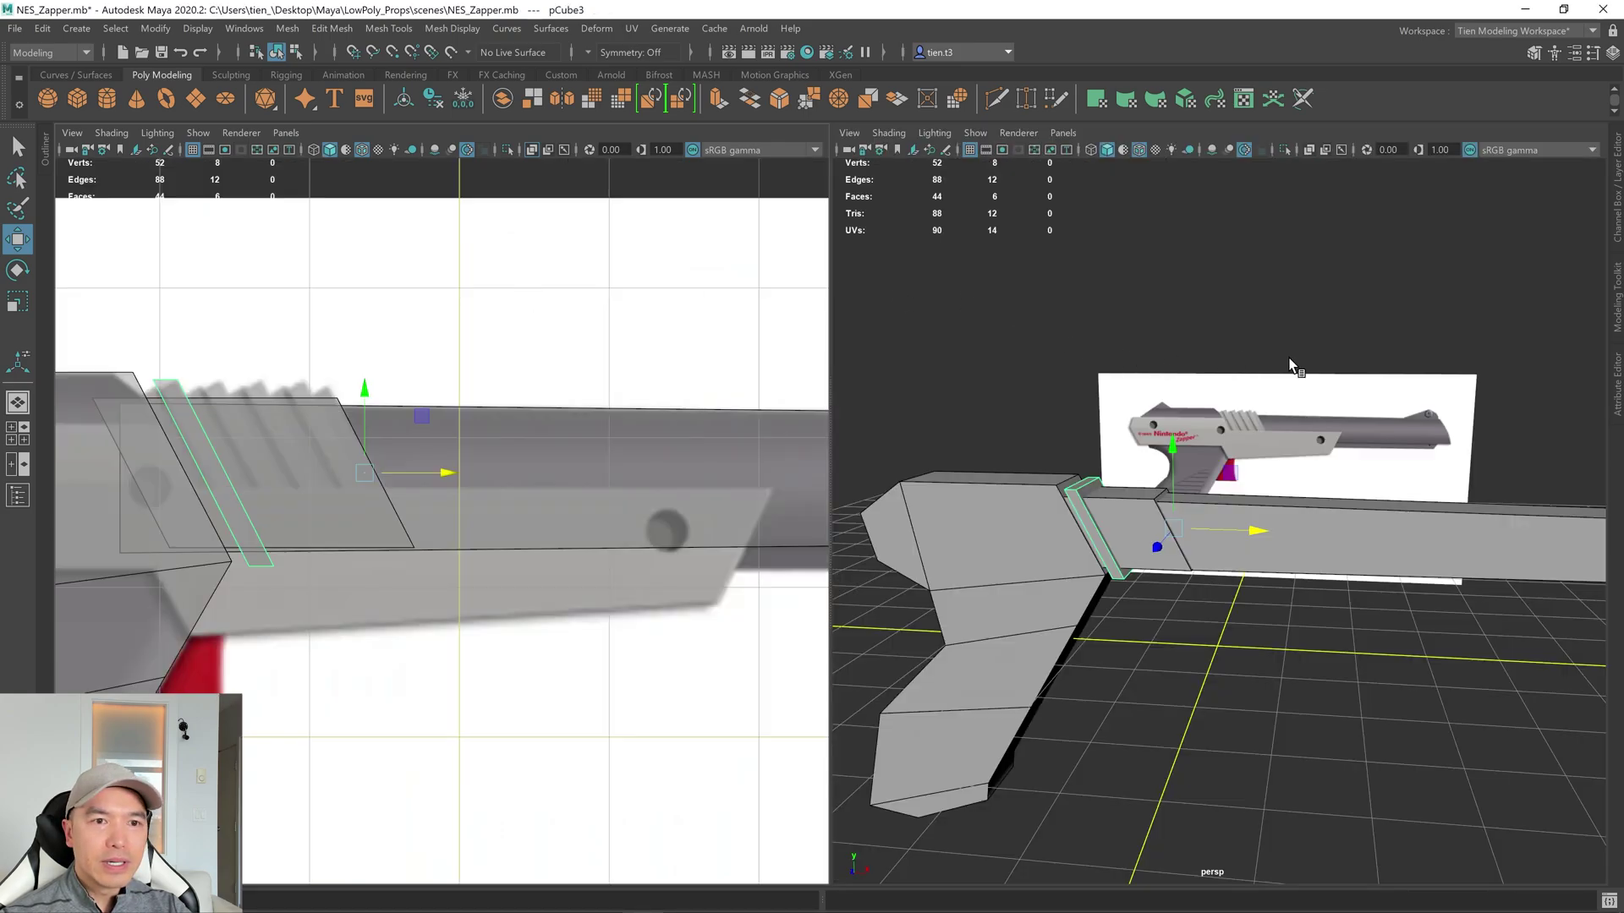
# Center the thin rib's pivot, then duplicate it and move the copy forward along X onto the second reference rib.
pyautogui.keyDown('alt'); pyautogui.moveTo(326, 399); pyautogui.dragTo(518, 390, button='middle'); pyautogui.keyUp('alt')
pyautogui.scroll(3, 456, 378)
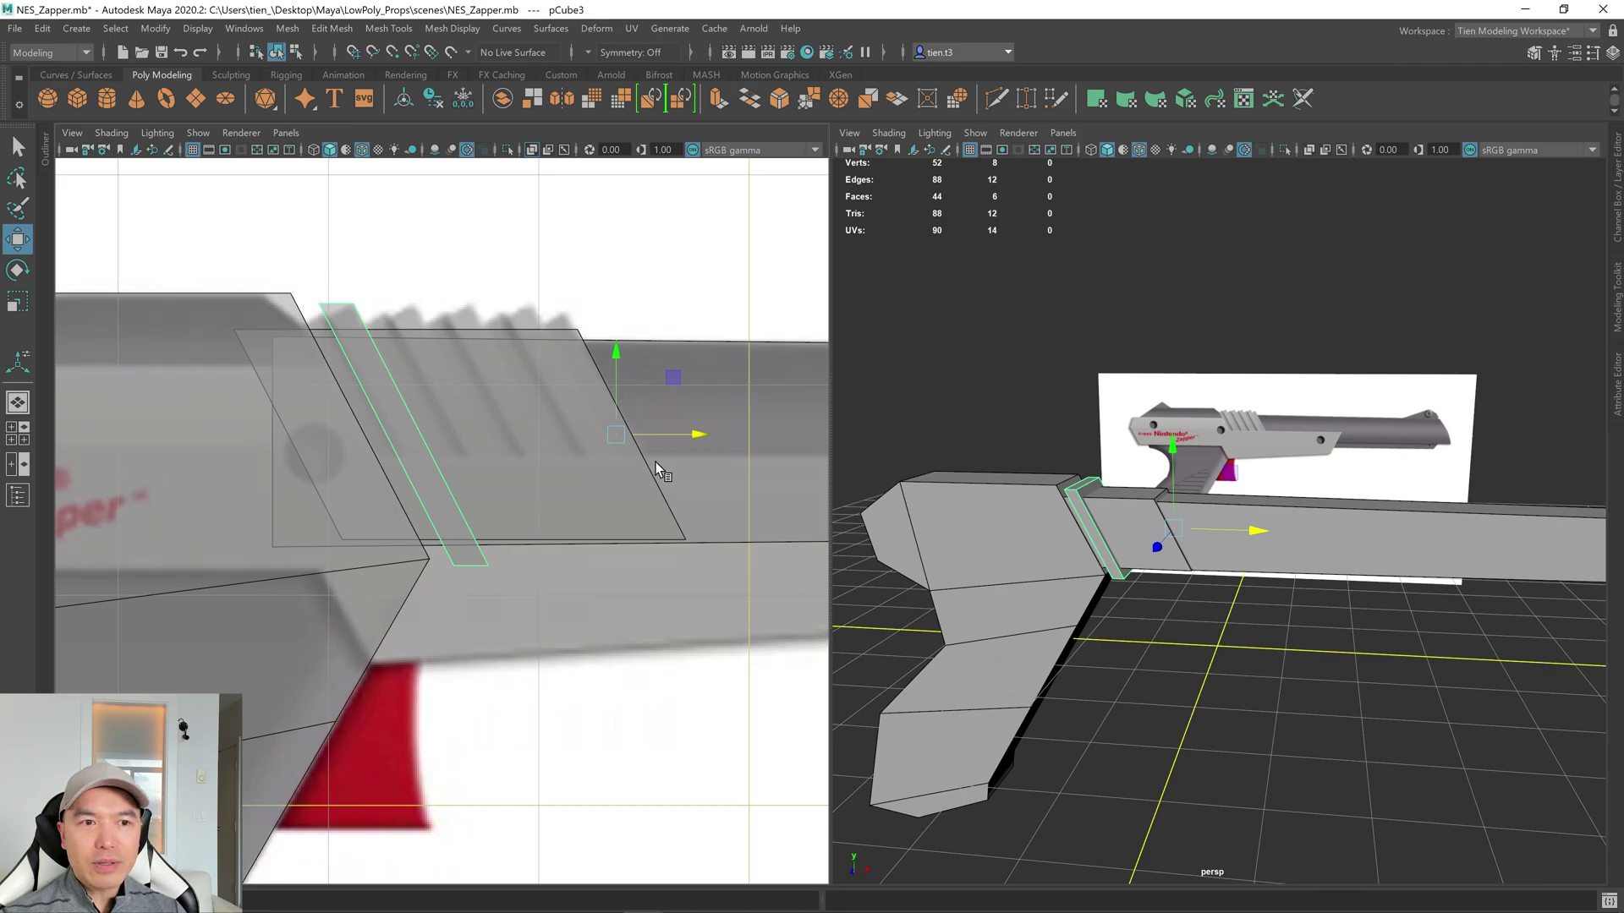
pyautogui.click(405, 99)
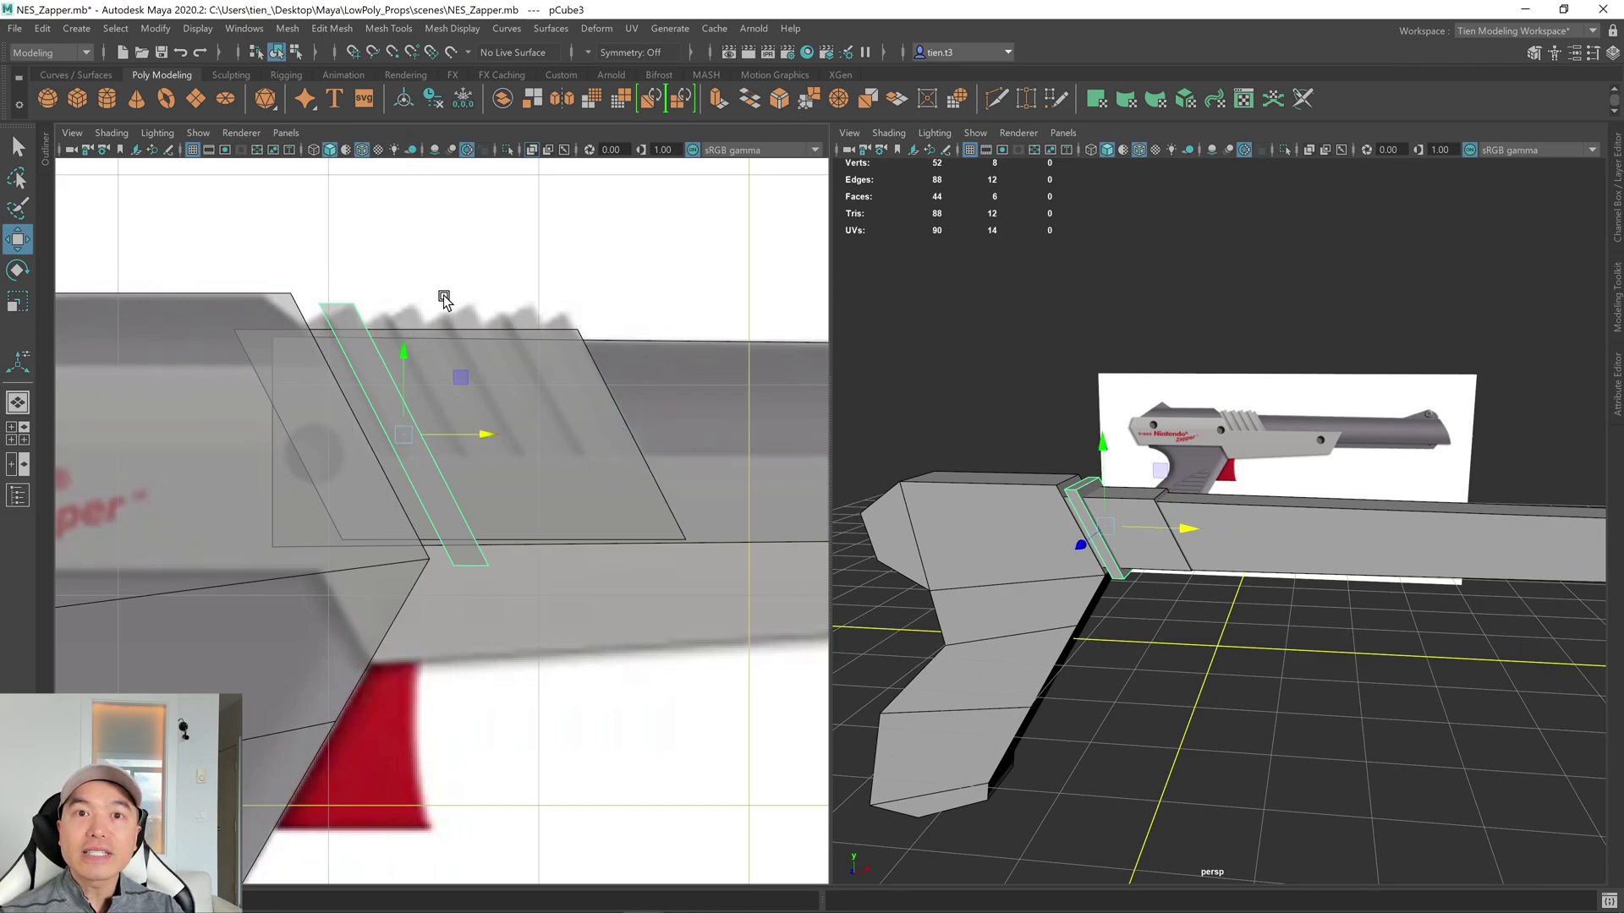
pyautogui.hotkey('ctrl', 'd')
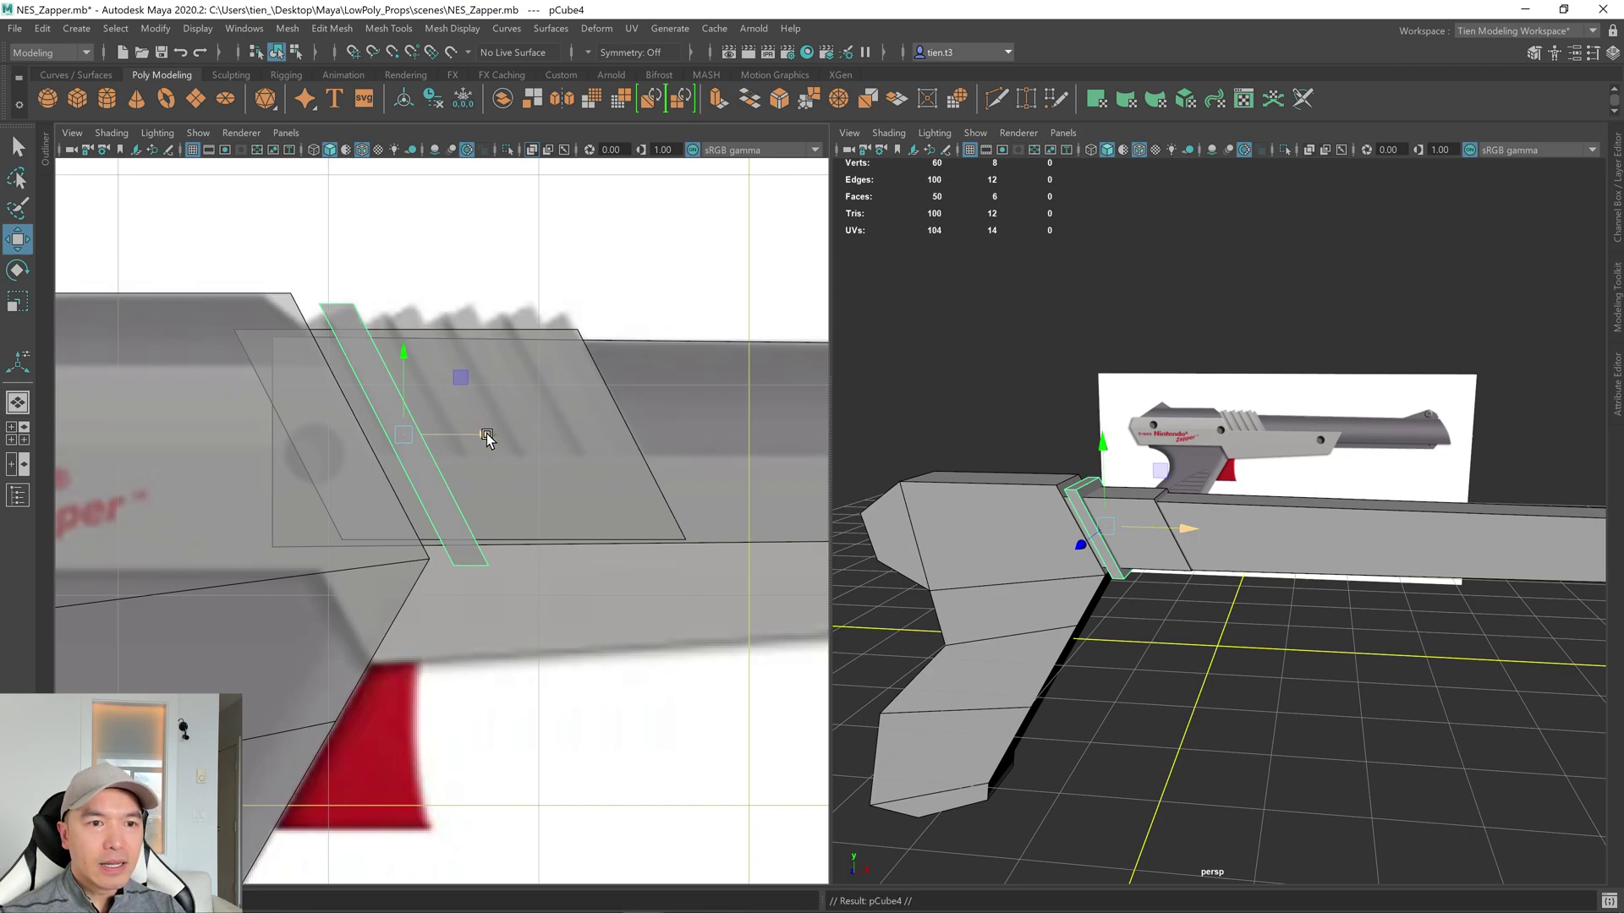
pyautogui.moveTo(487, 436); pyautogui.dragTo(547, 432)
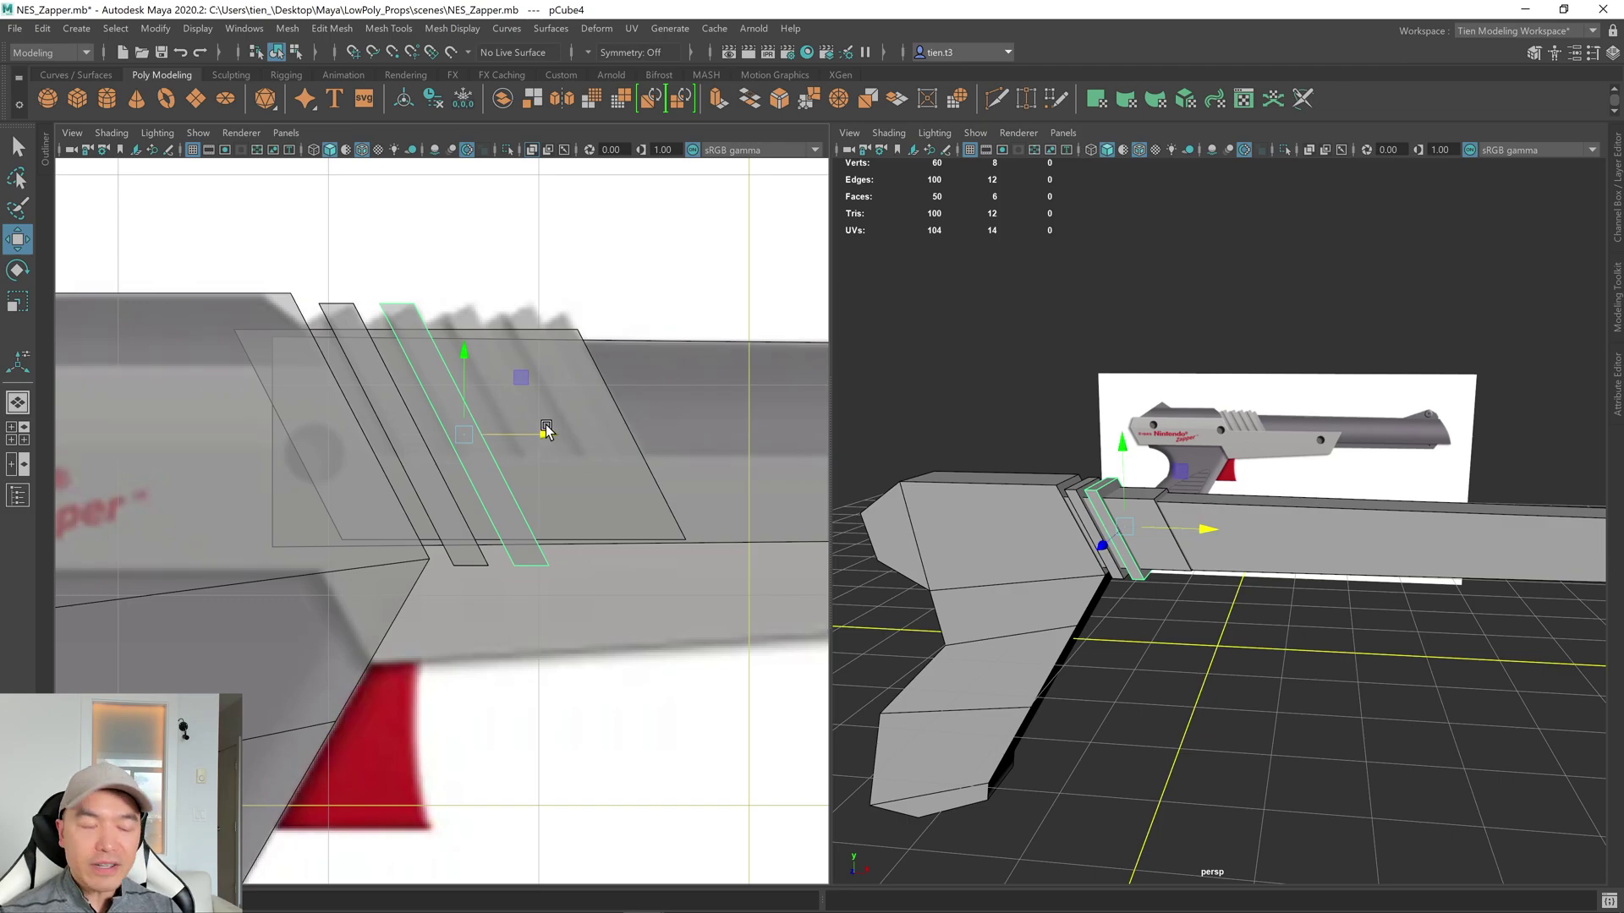
# Duplicate the rib with its transform two more times to continue the evenly spaced row along the block.
pyautogui.hotkey('shift', 'd')
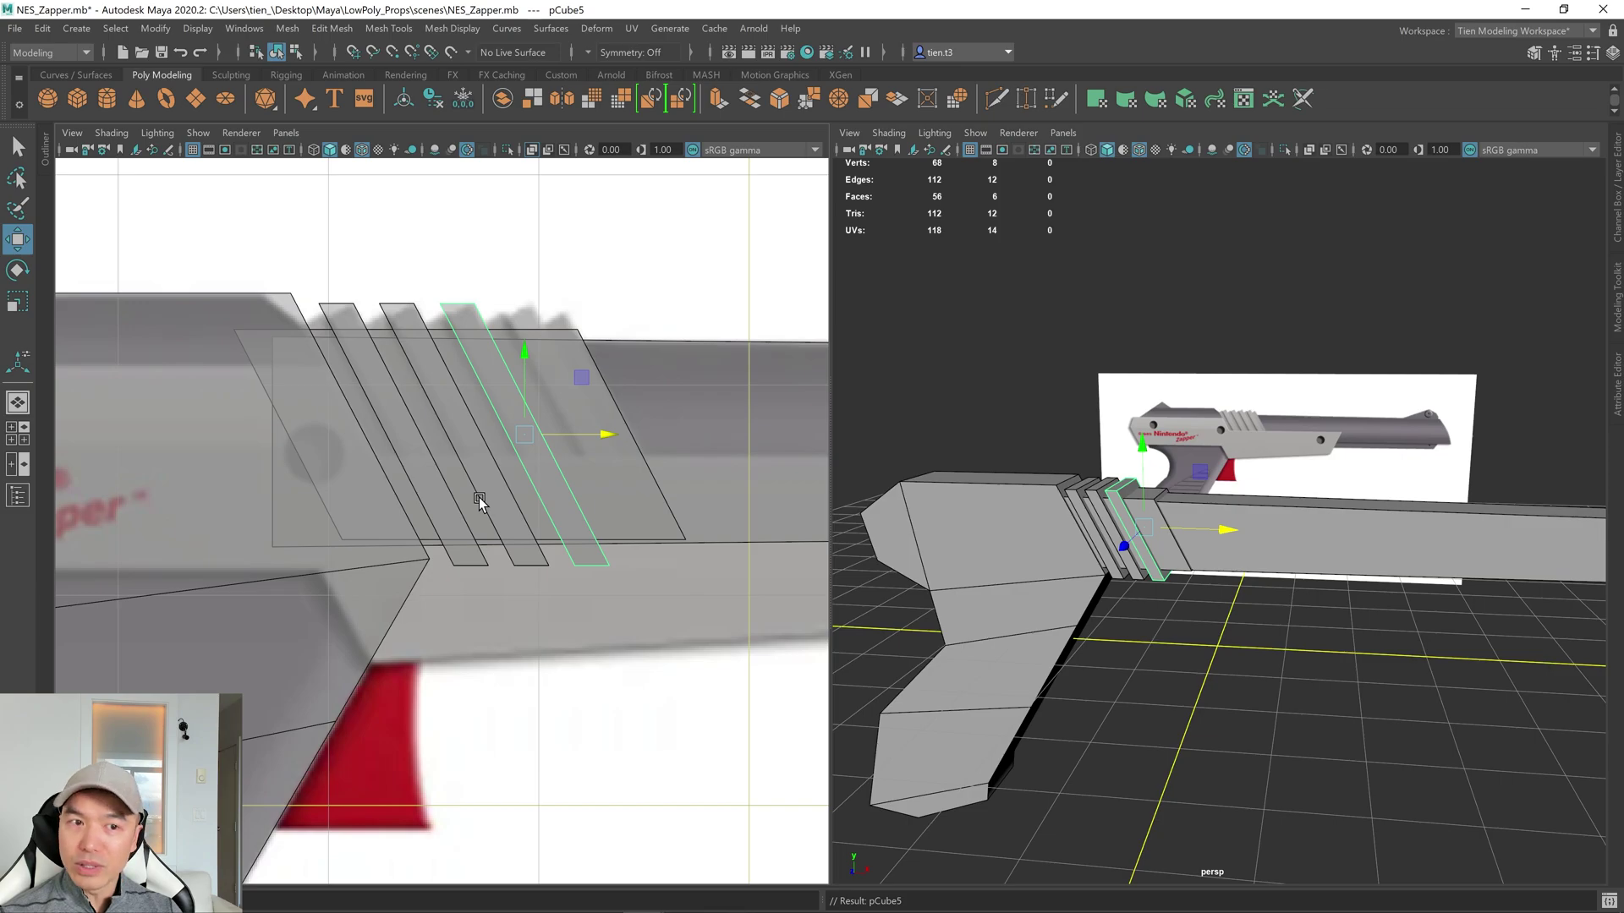
pyautogui.hotkey('shift', 'd')
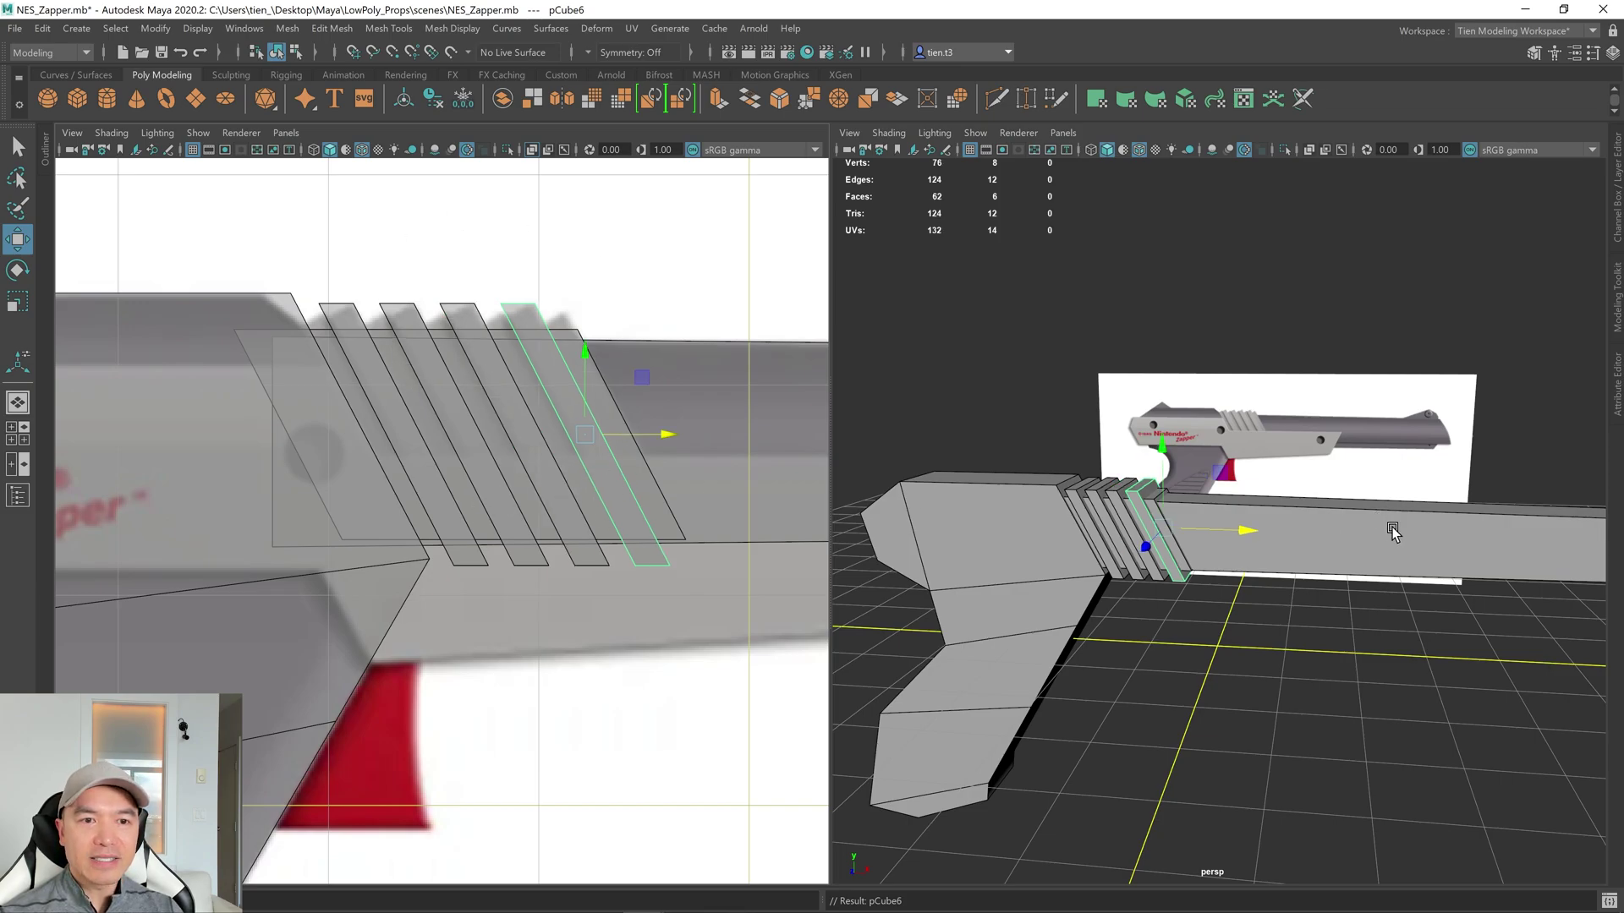
pyautogui.scroll(5, 1195, 525)
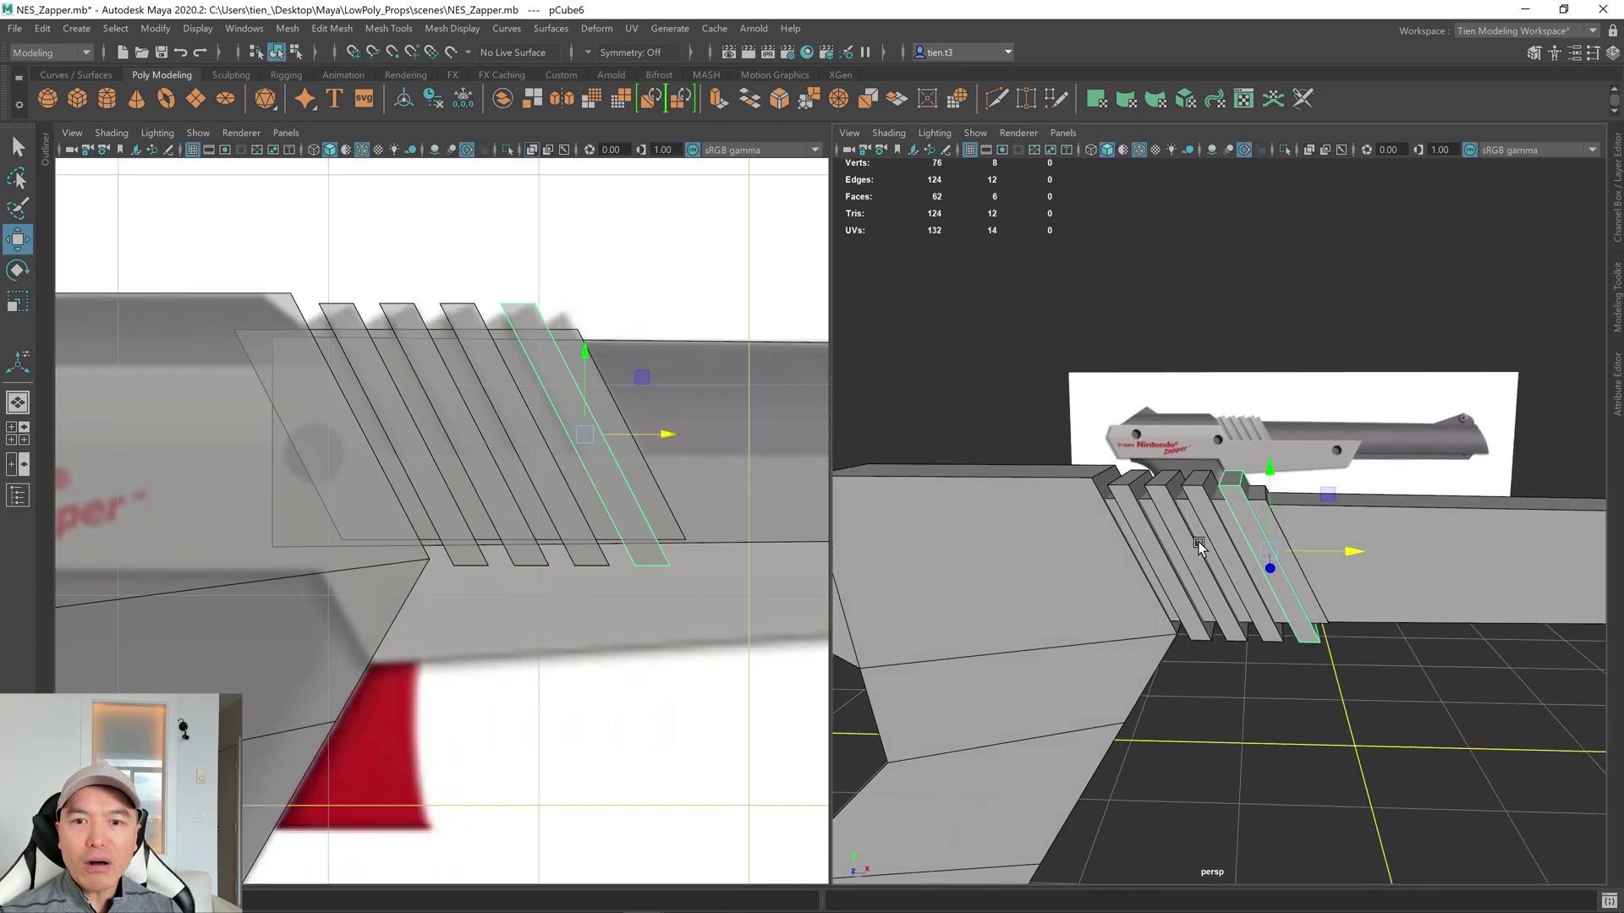
# Examine the finished rib row from several angles and compare the rear of the body with the reference image.
pyautogui.moveTo(1200, 444); pyautogui.dragTo(1306, 403, button='right')
pyautogui.scroll(-8, 1308, 399)
pyautogui.keyDown('alt'); pyautogui.moveTo(1293, 458); pyautogui.dragTo(1198, 434); pyautogui.keyUp('alt')
pyautogui.scroll(5, 1291, 467)
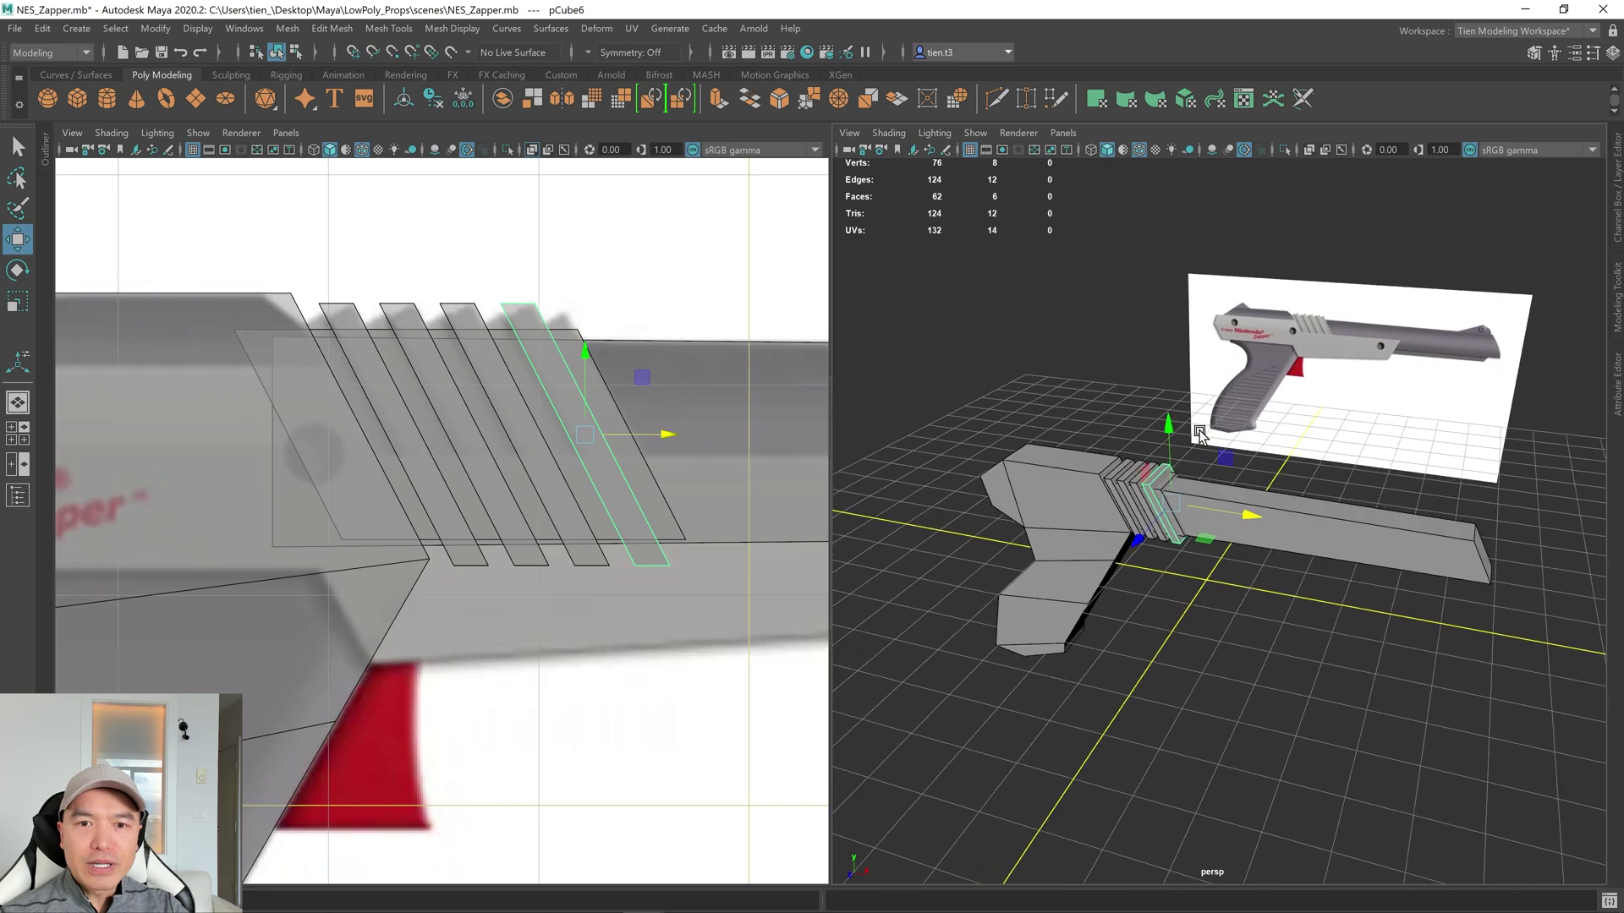
pyautogui.scroll(3, 1205, 432)
pyautogui.keyDown('alt'); pyautogui.moveTo(1211, 431); pyautogui.dragTo(1098, 525, button='middle'); pyautogui.keyUp('alt')
pyautogui.scroll(-9, 476, 395)
pyautogui.scroll(4, 476, 395)
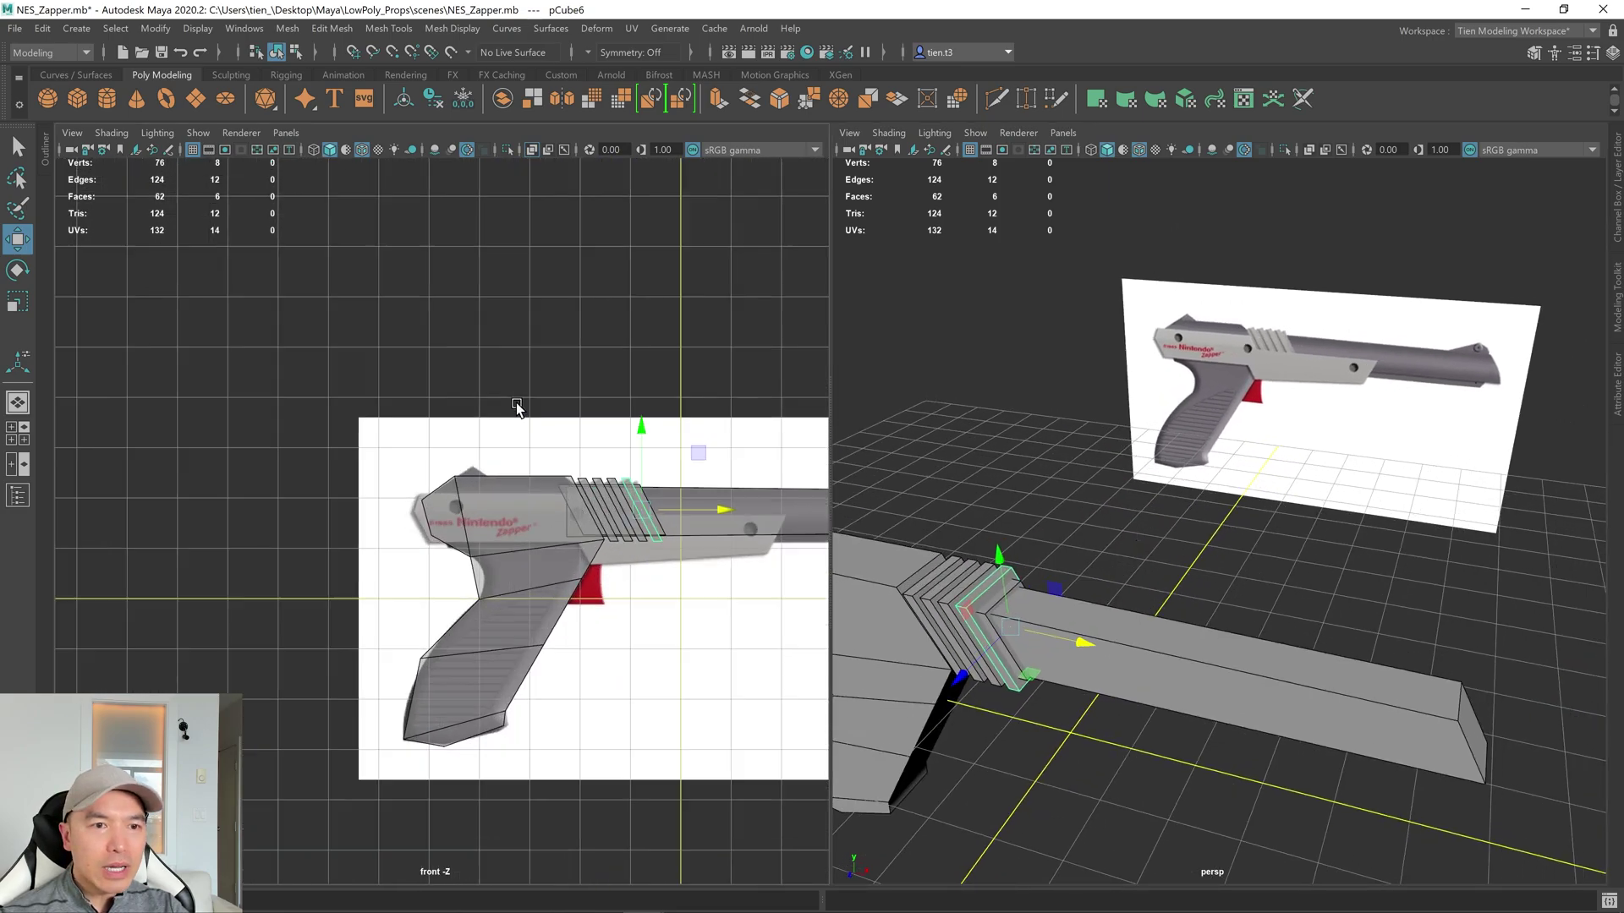
pyautogui.scroll(1, 589, 440)
pyautogui.keyDown('alt'); pyautogui.moveTo(589, 439); pyautogui.dragTo(317, 425, button='middle'); pyautogui.keyUp('alt')
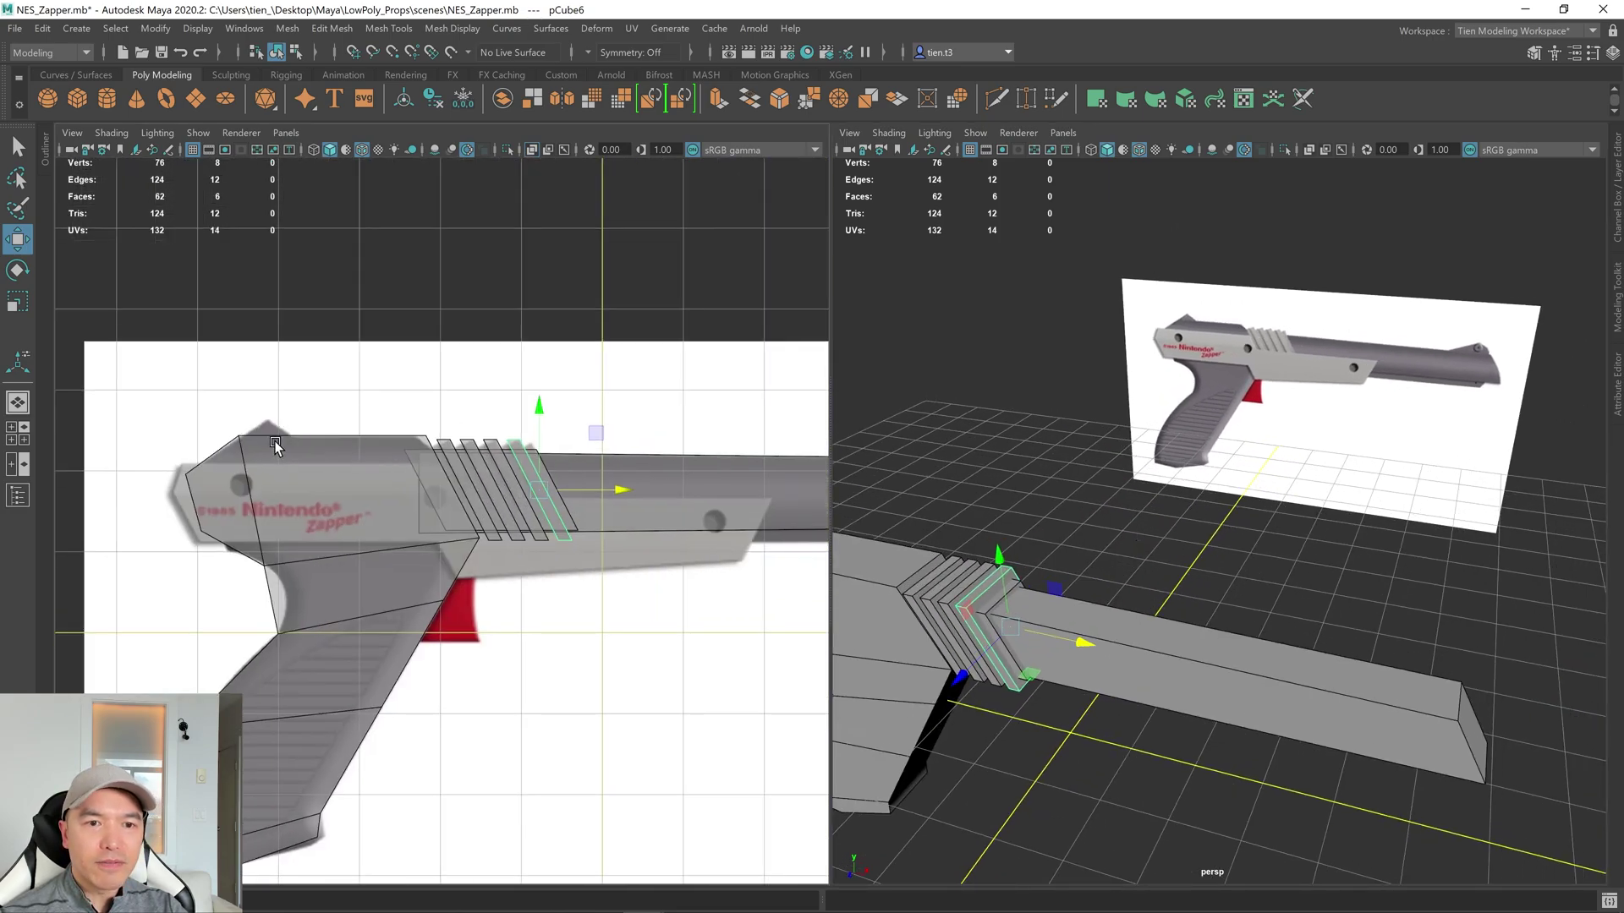
pyautogui.keyDown('alt'); pyautogui.moveTo(1049, 516); pyautogui.dragTo(998, 480); pyautogui.keyUp('alt')
# Create a polygon cube, rotate it 45 degrees about Z into a diamond, and check its rotation value.
pyautogui.click(77, 98)
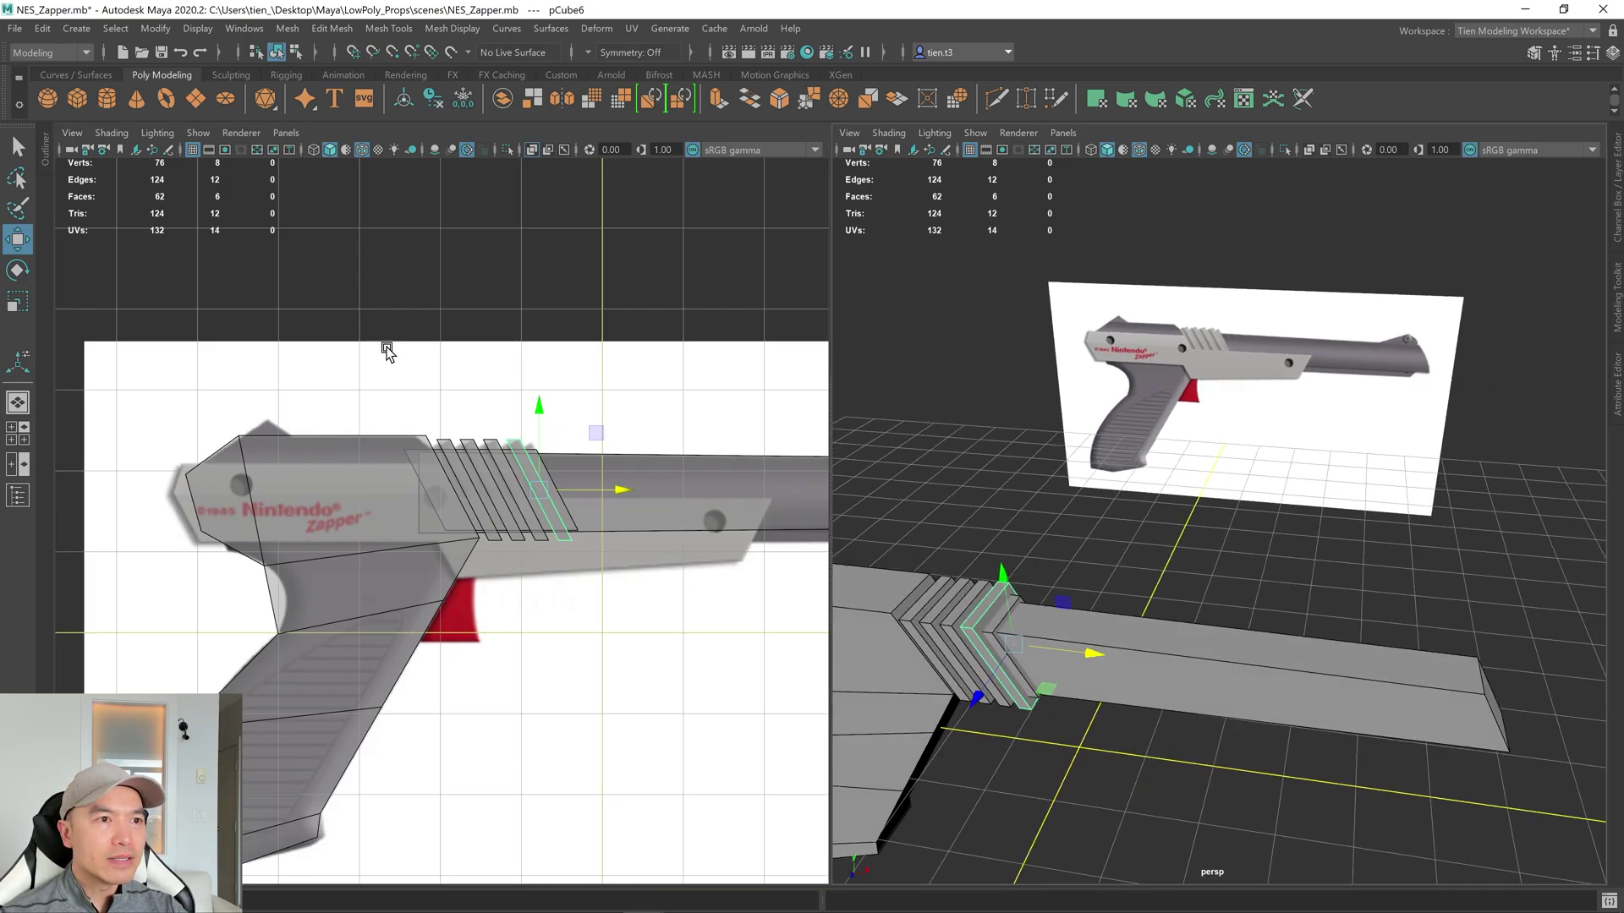
pyautogui.keyDown('alt'); pyautogui.moveTo(576, 458); pyautogui.dragTo(619, 515, button='right'); pyautogui.keyUp('alt')
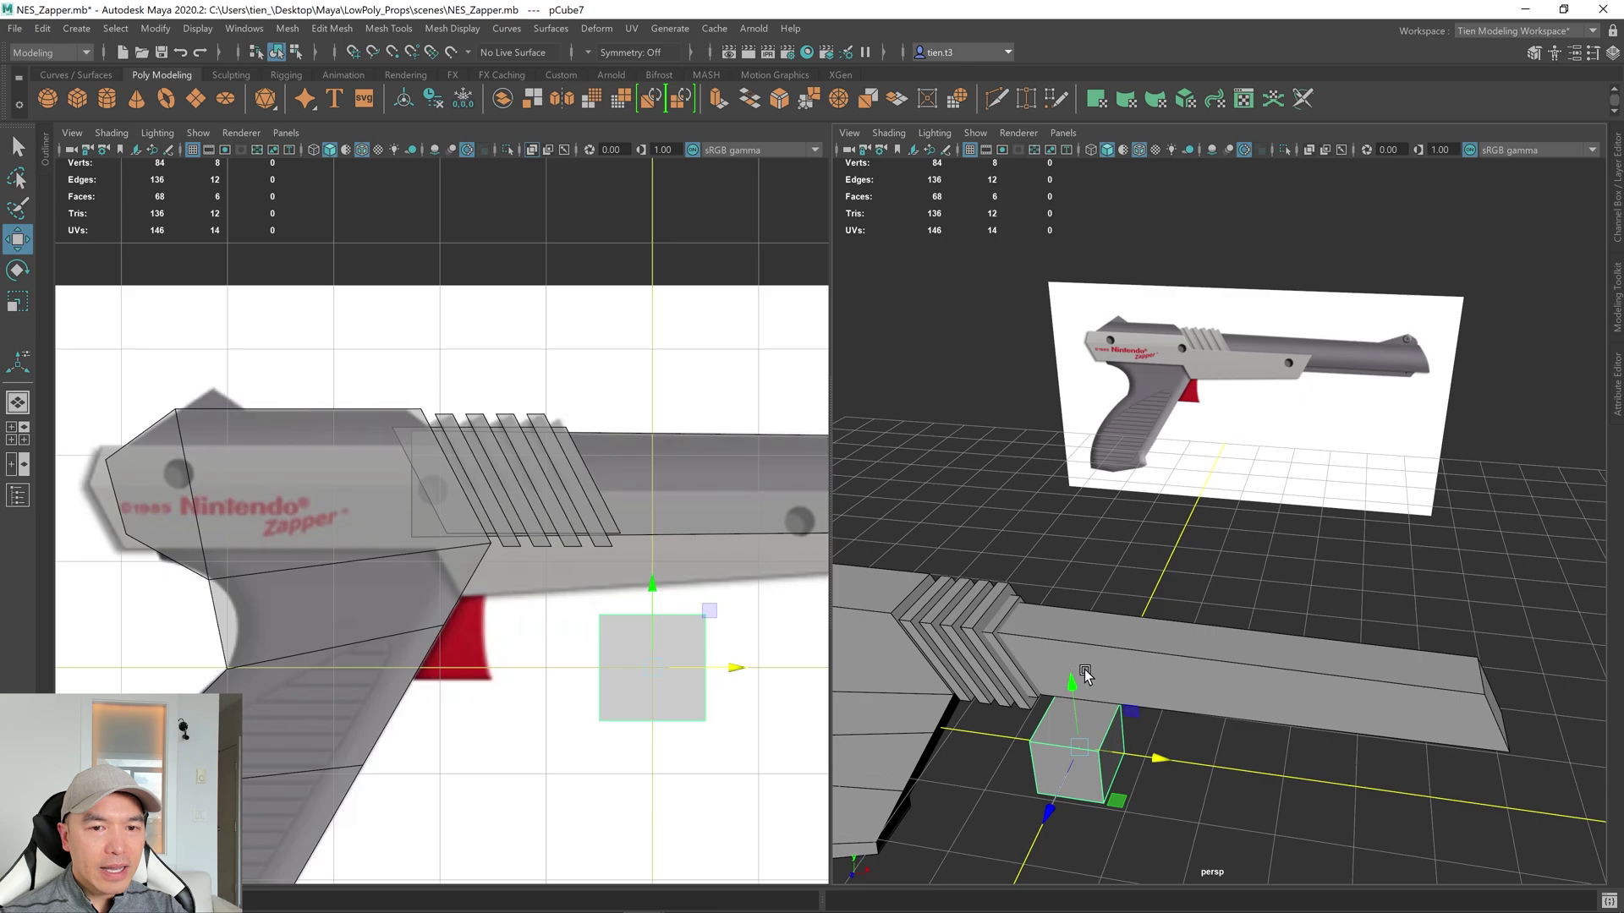
pyautogui.keyDown('alt'); pyautogui.moveTo(1085, 674); pyautogui.dragTo(1032, 576); pyautogui.keyUp('alt')
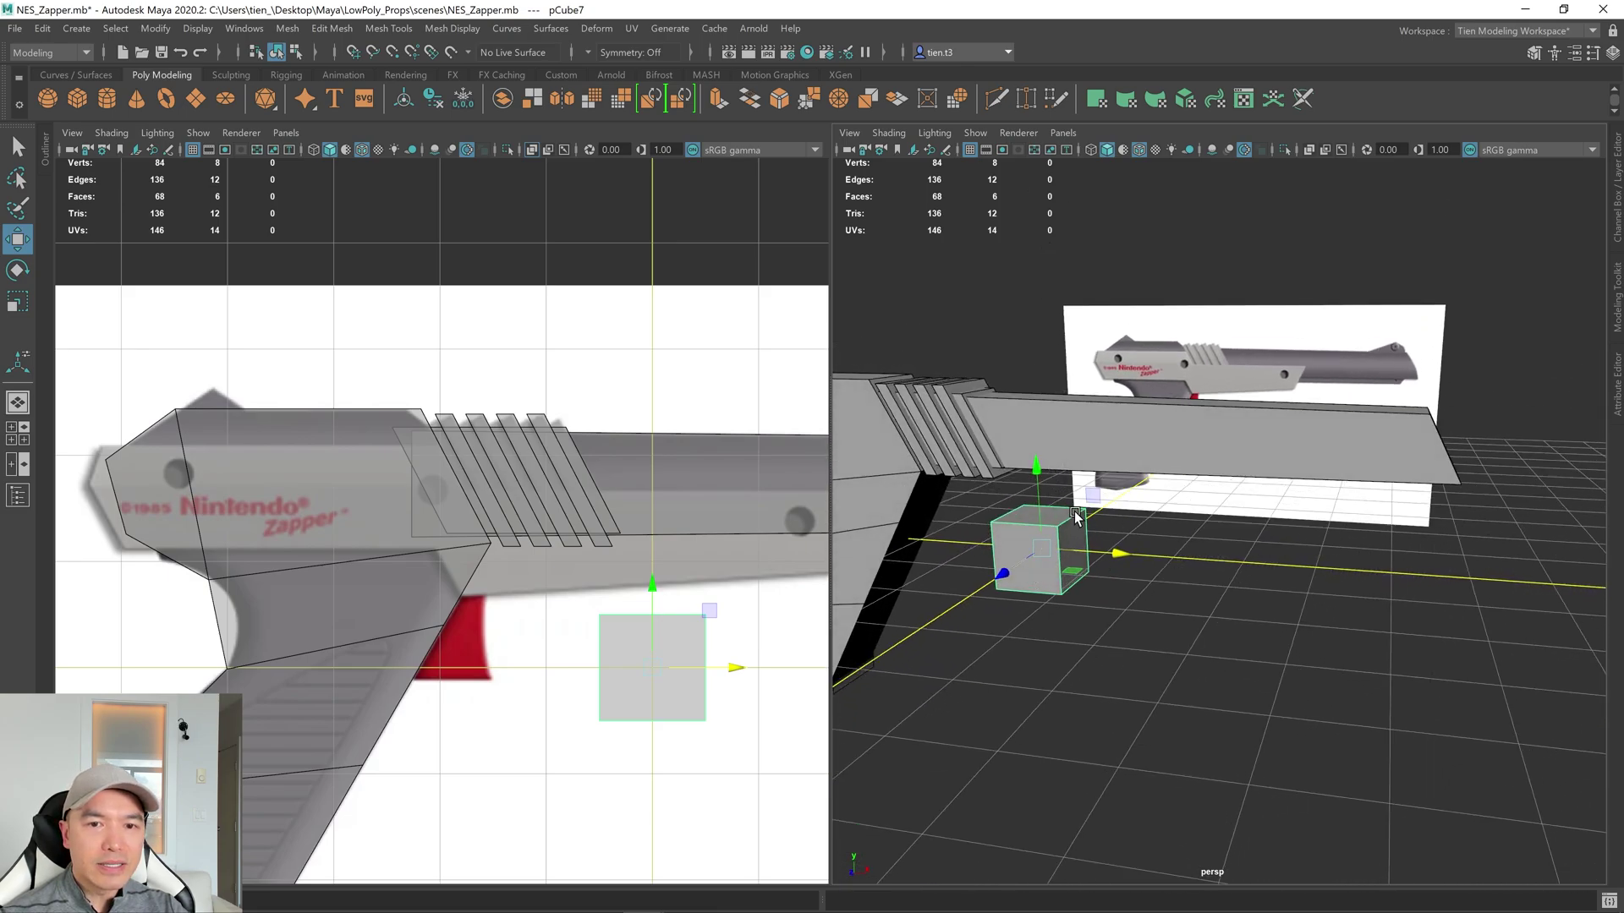
pyautogui.press('e')
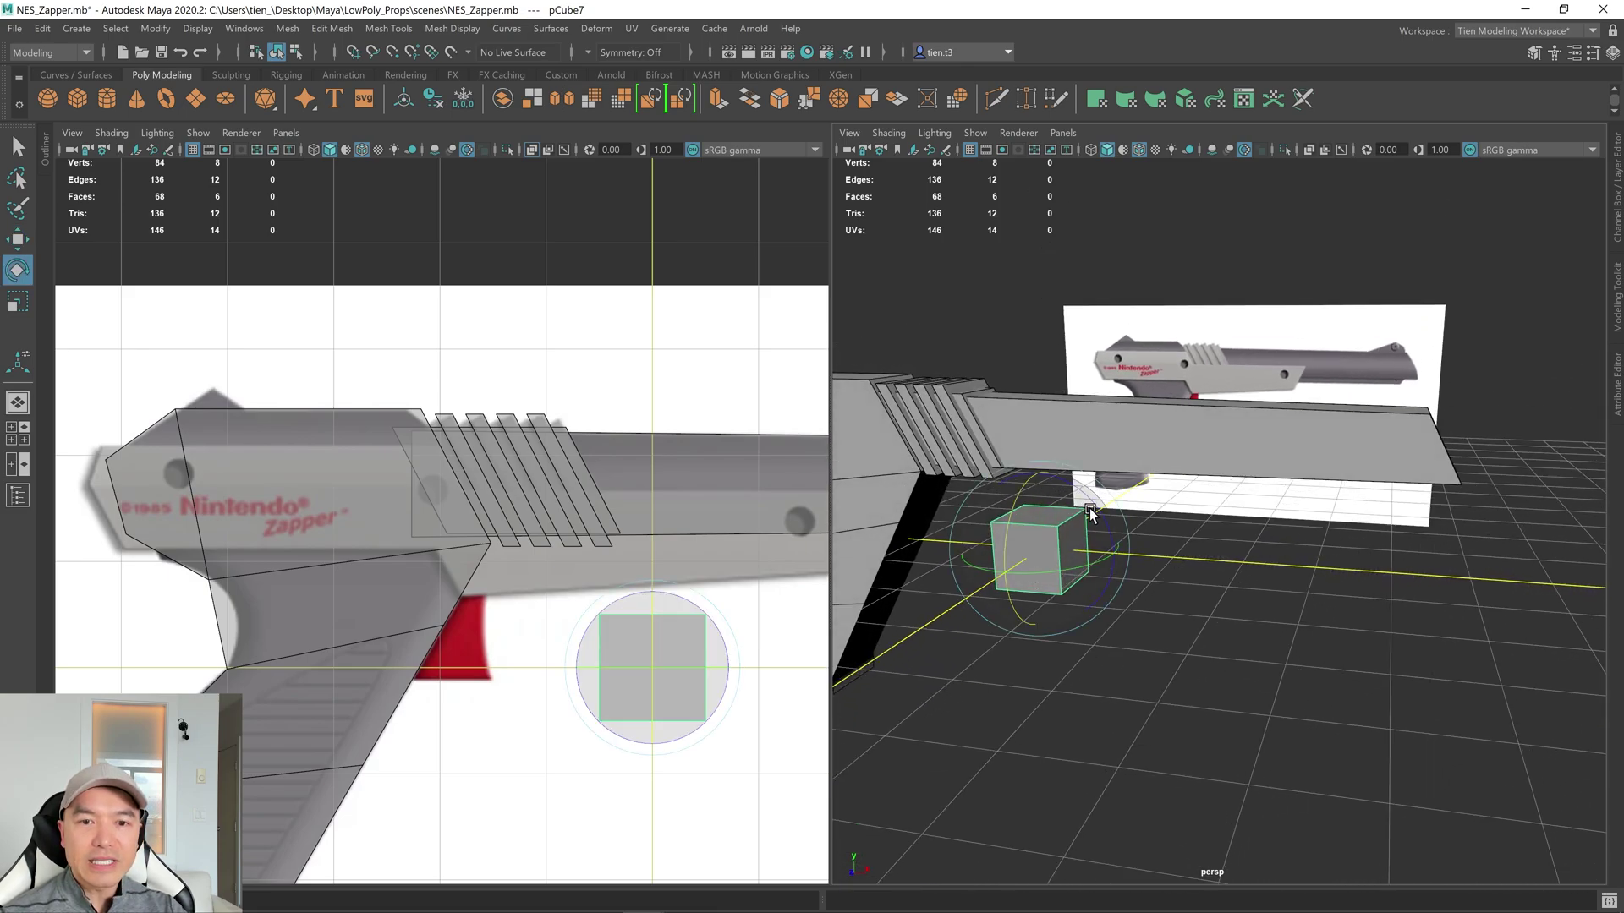
pyautogui.moveTo(1090, 513)
pyautogui.keyDown('alt'); pyautogui.mouseDown()
pyautogui.moveTo(1058, 518)
pyautogui.moveTo(1081, 499)
pyautogui.mouseUp(); pyautogui.keyUp('alt')
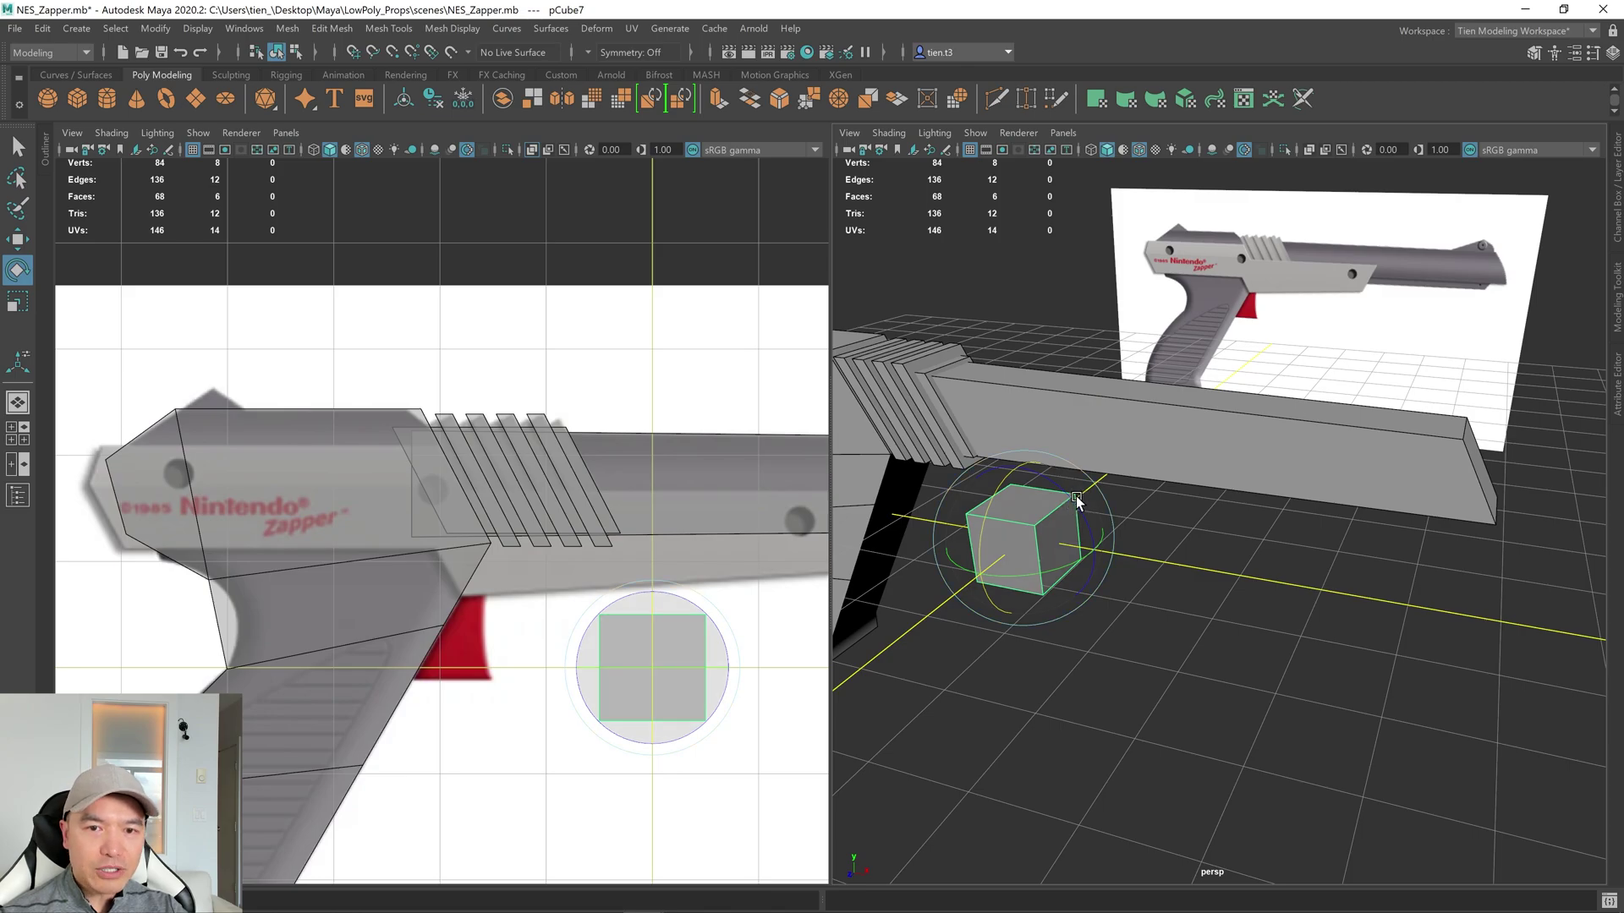
pyautogui.moveTo(1075, 499)
pyautogui.mouseDown()
pyautogui.moveTo(1057, 479)
pyautogui.moveTo(1068, 488)
pyautogui.mouseUp()
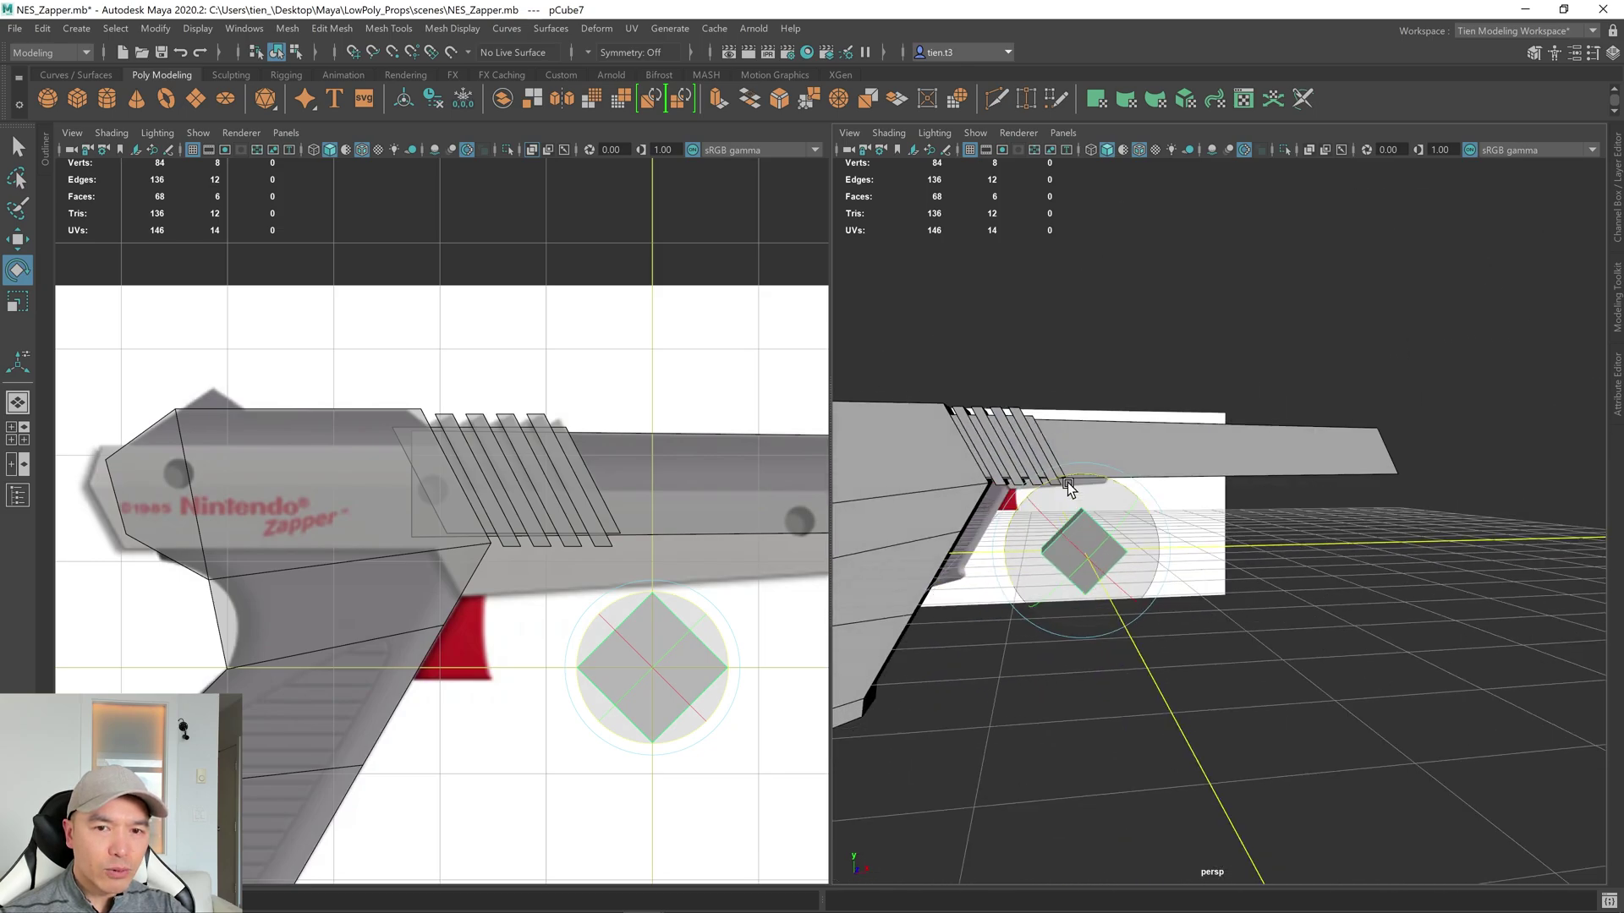
pyautogui.click(1616, 173)
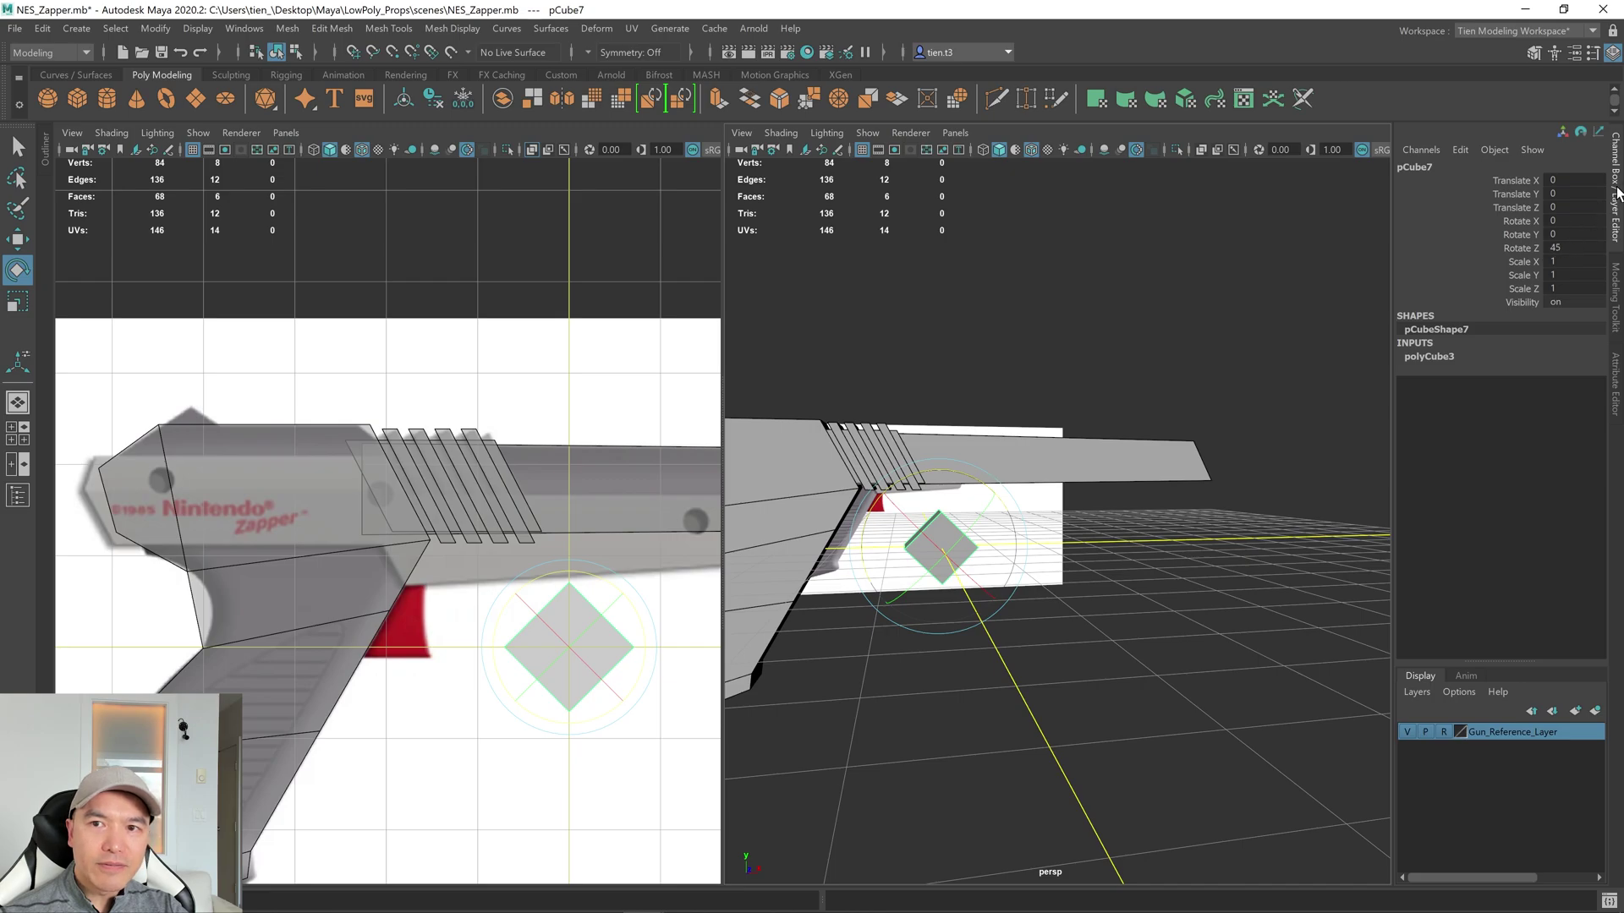
pyautogui.click(1616, 193)
# Move the diamond block to the rear of the body so its upper corner matches the small peak in the reference image.
pyautogui.scroll(3, 377, 552)
pyautogui.scroll(3, 525, 525)
pyautogui.press('w')
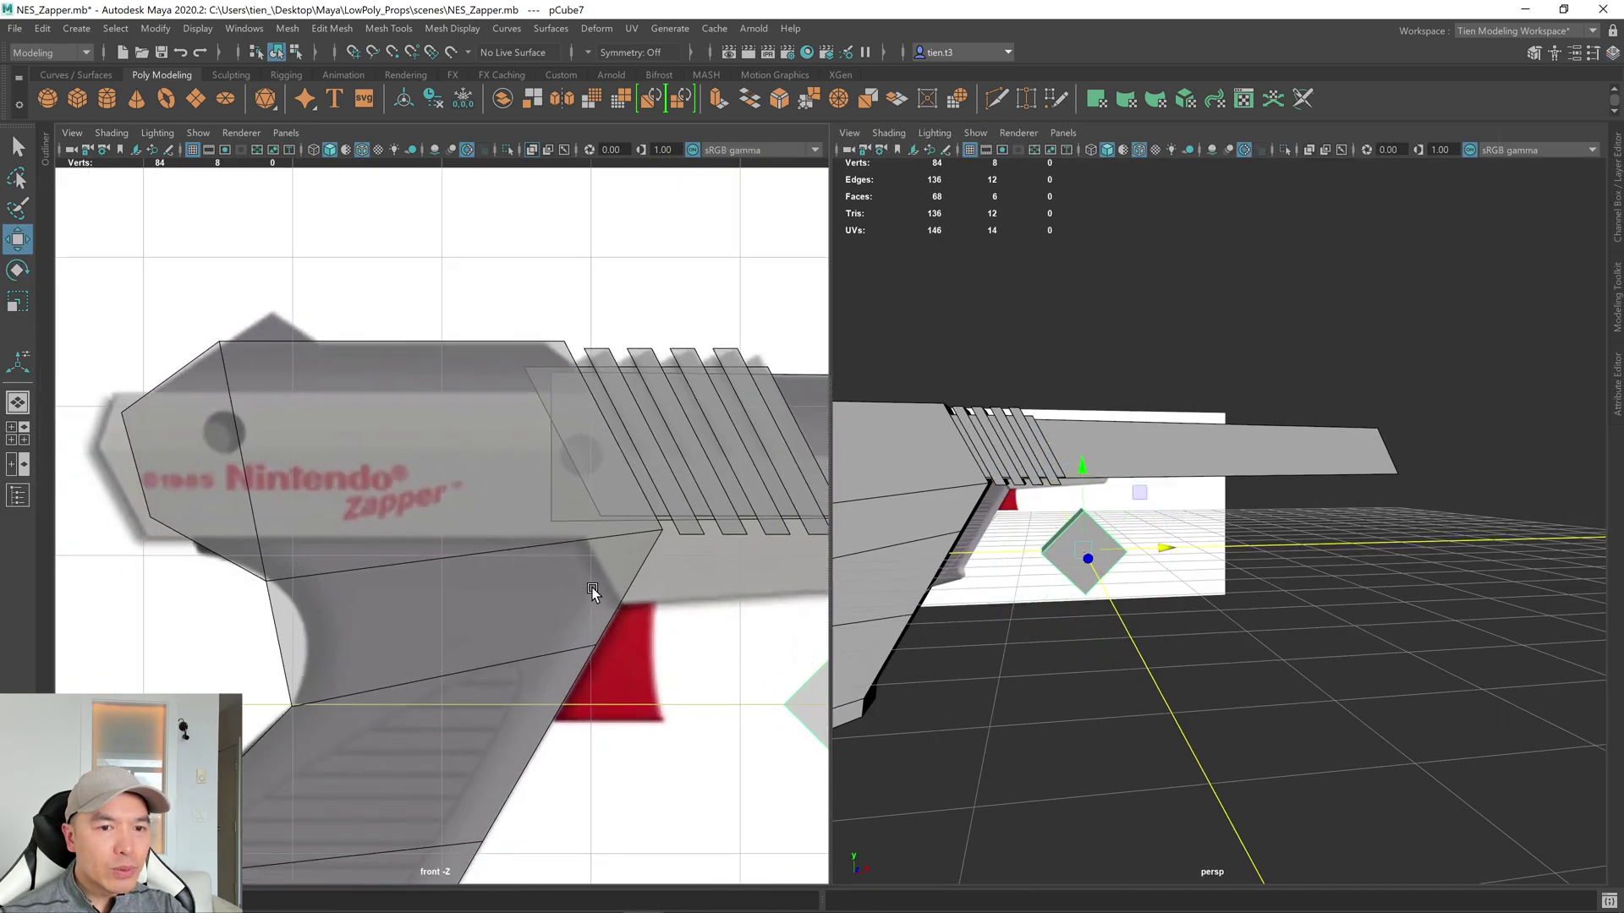
pyautogui.scroll(-5, 592, 592)
pyautogui.moveTo(585, 581); pyautogui.dragTo(399, 494)
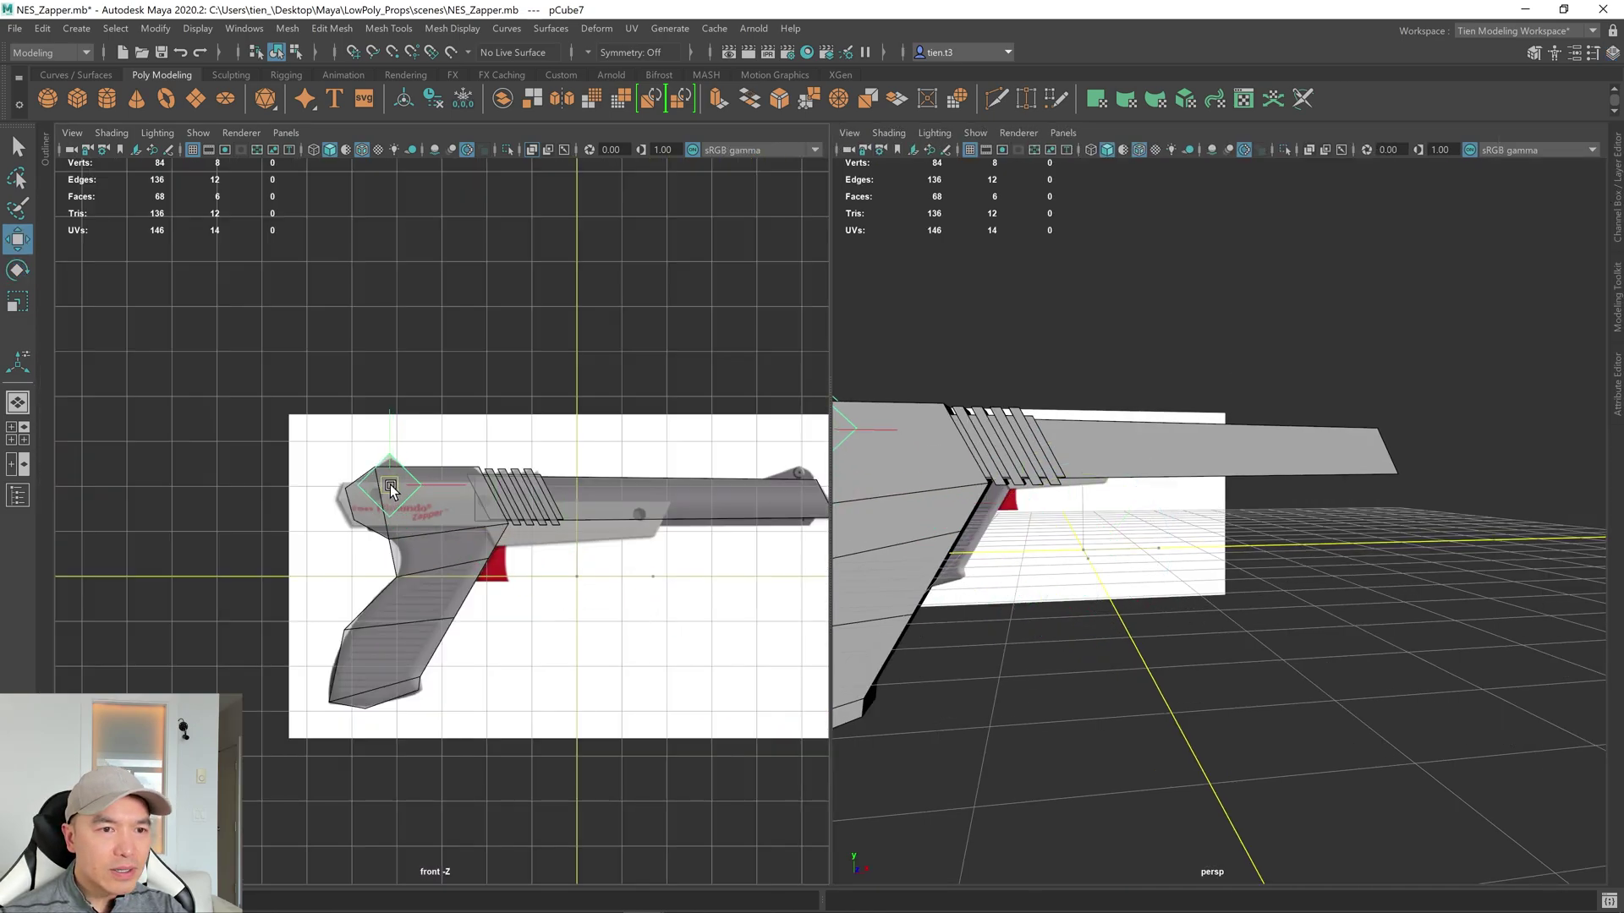
pyautogui.press('f')
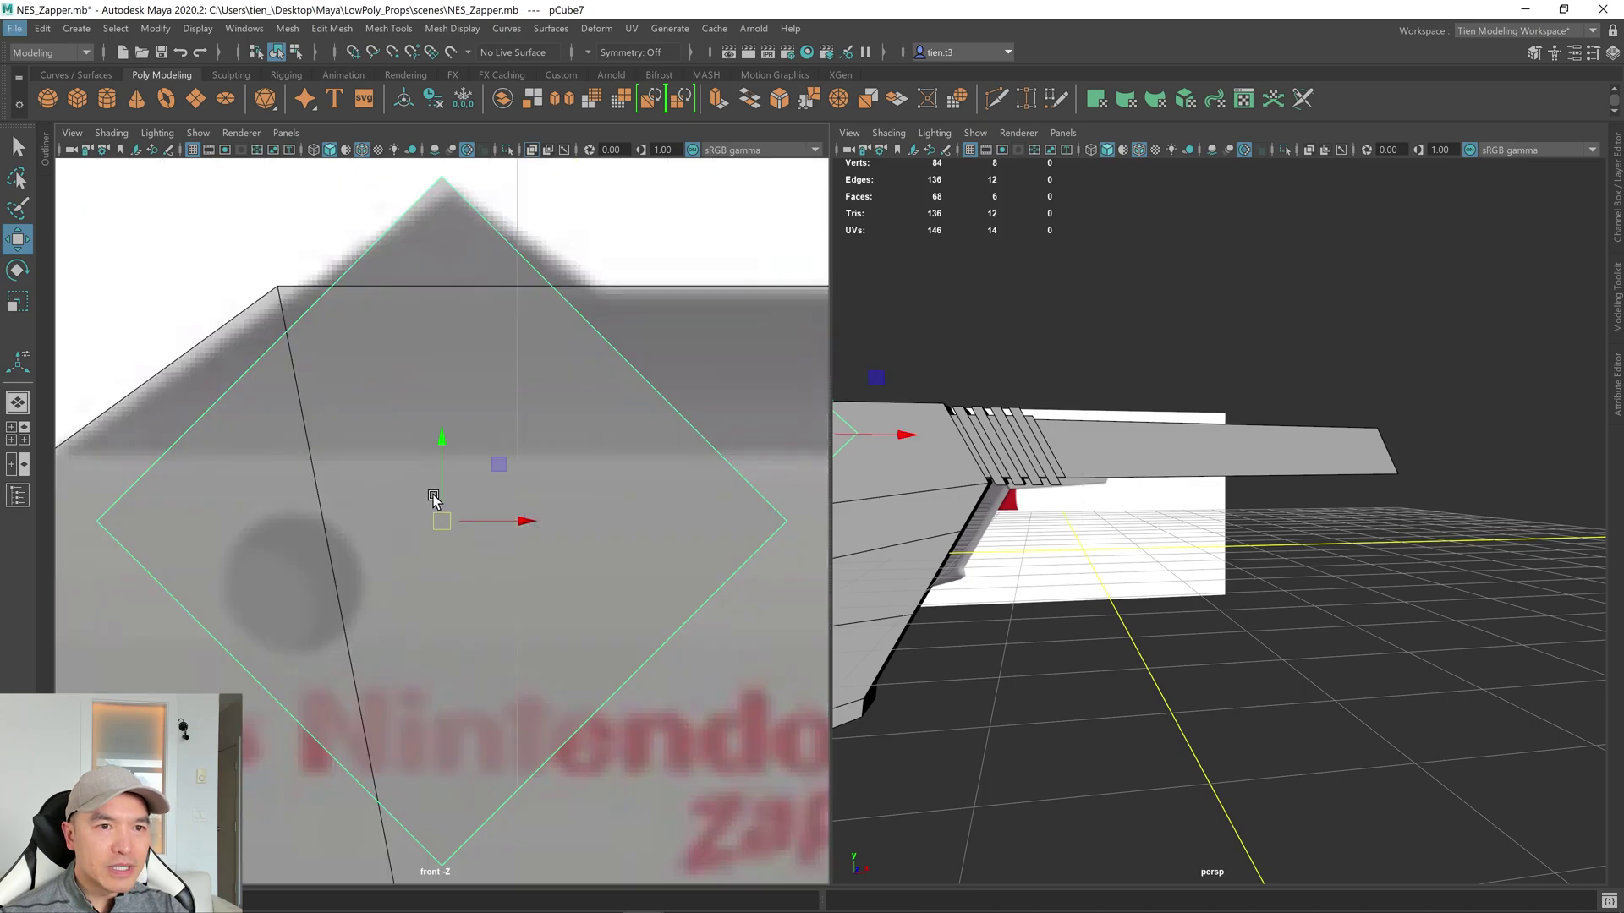
pyautogui.scroll(-4, 432, 498)
pyautogui.scroll(1, 449, 515)
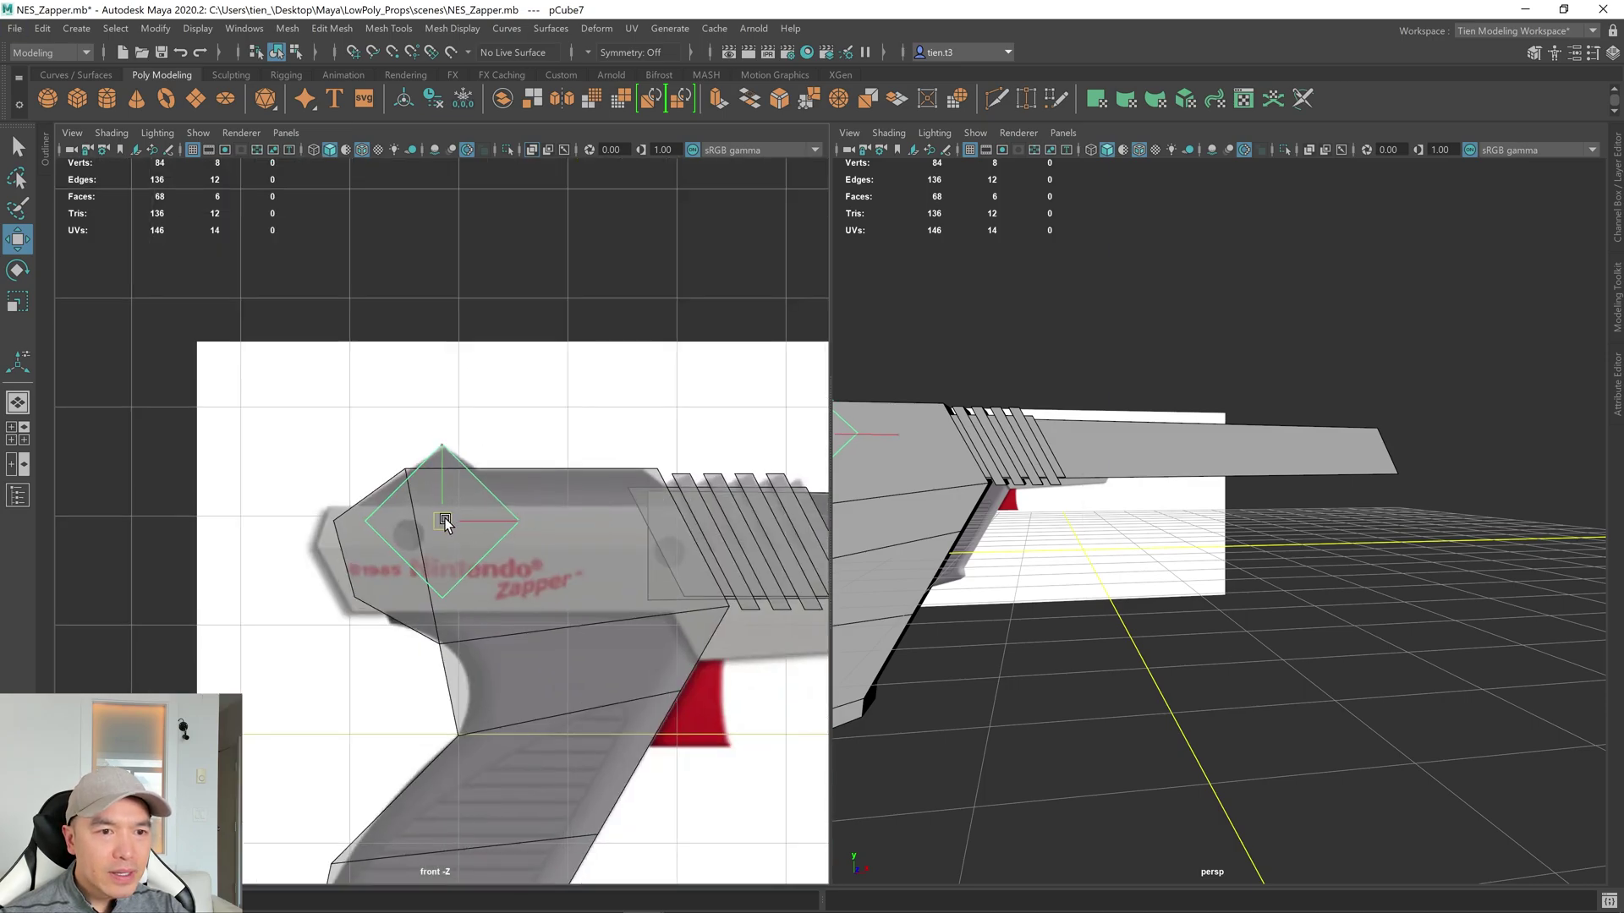
pyautogui.moveTo(444, 518); pyautogui.dragTo(446, 518)
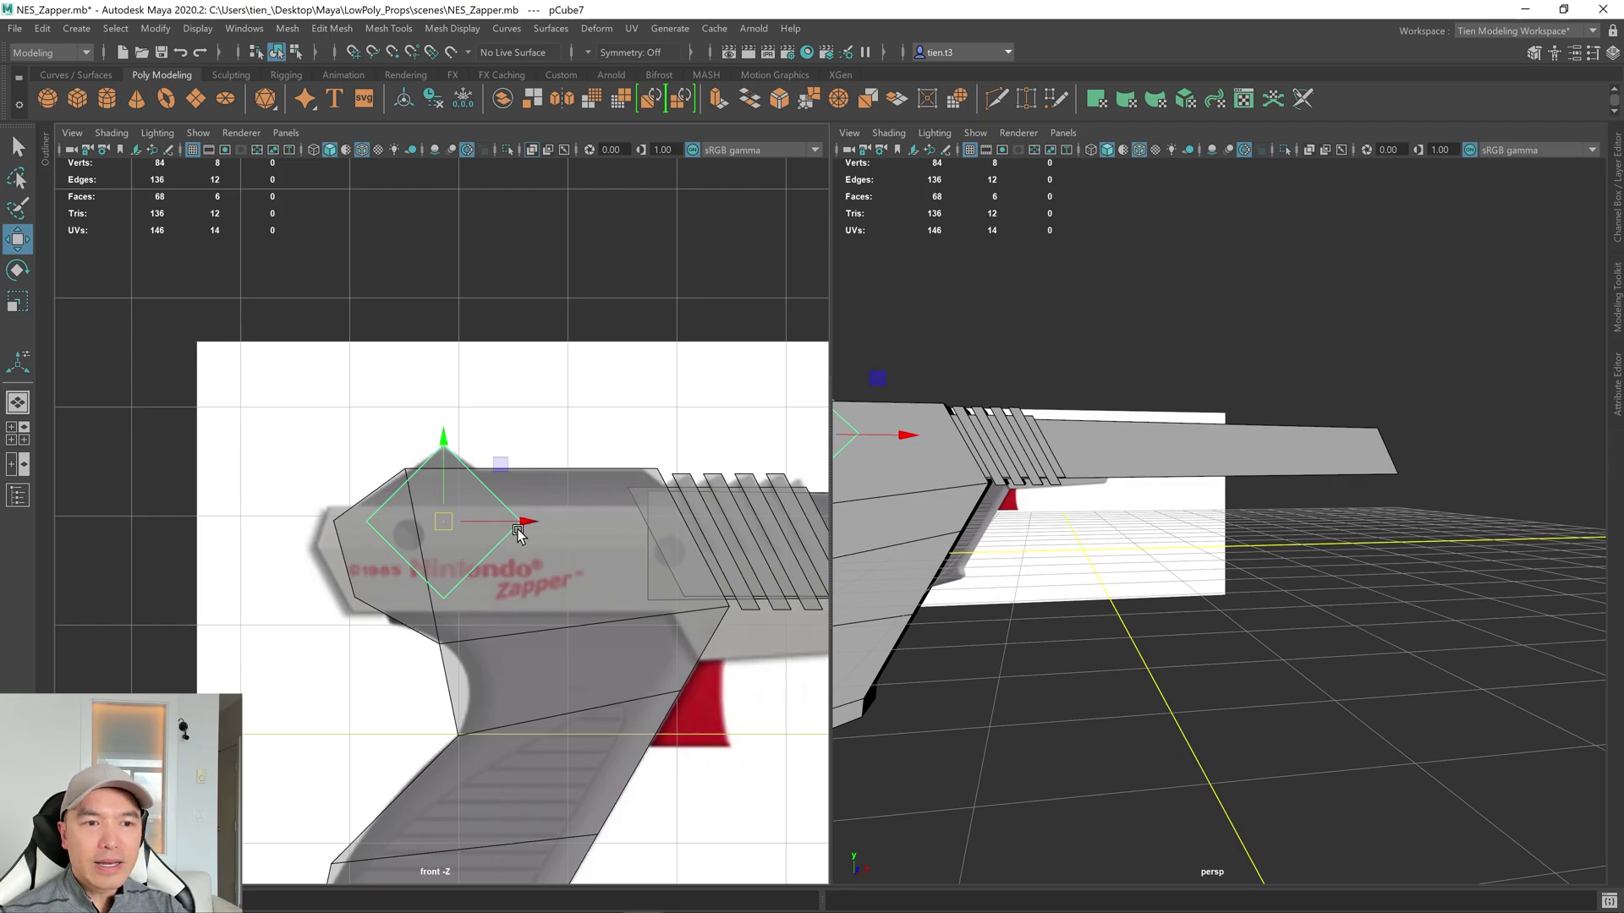
# Select the diamond's front and rear corner vertices and stretch them along X with the Scale axis orientation set to World, matching the reference peak's slopes.
pyautogui.moveTo(391, 442); pyautogui.dragTo(300, 478, button='right')
pyautogui.moveTo(341, 512); pyautogui.dragTo(572, 550)
pyautogui.press('r')
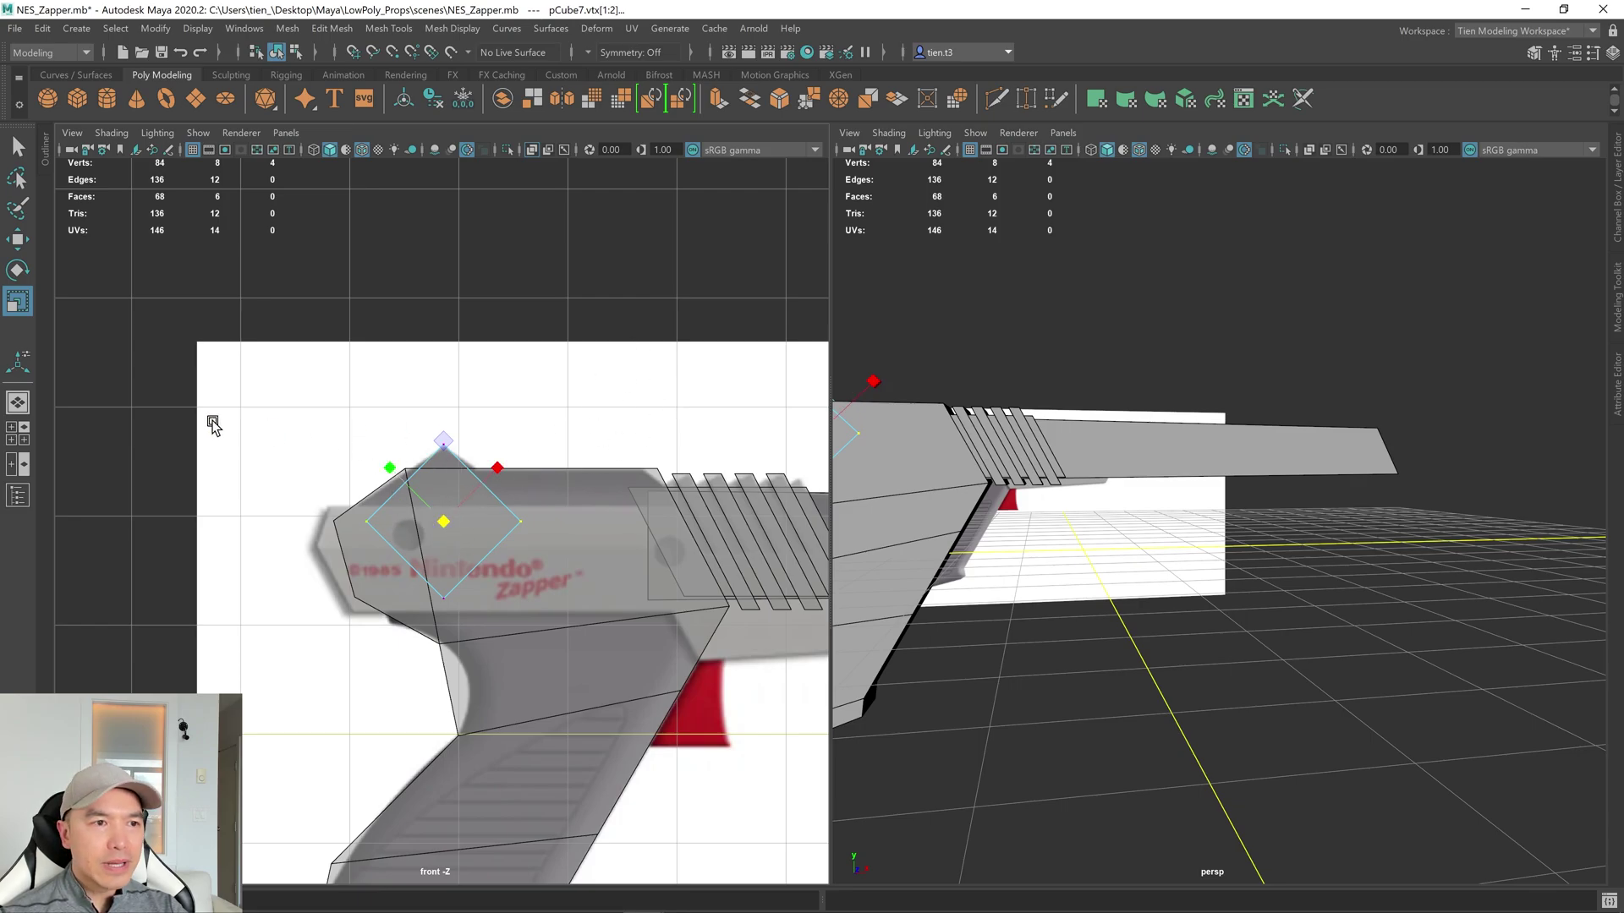
pyautogui.doubleClick(17, 302)
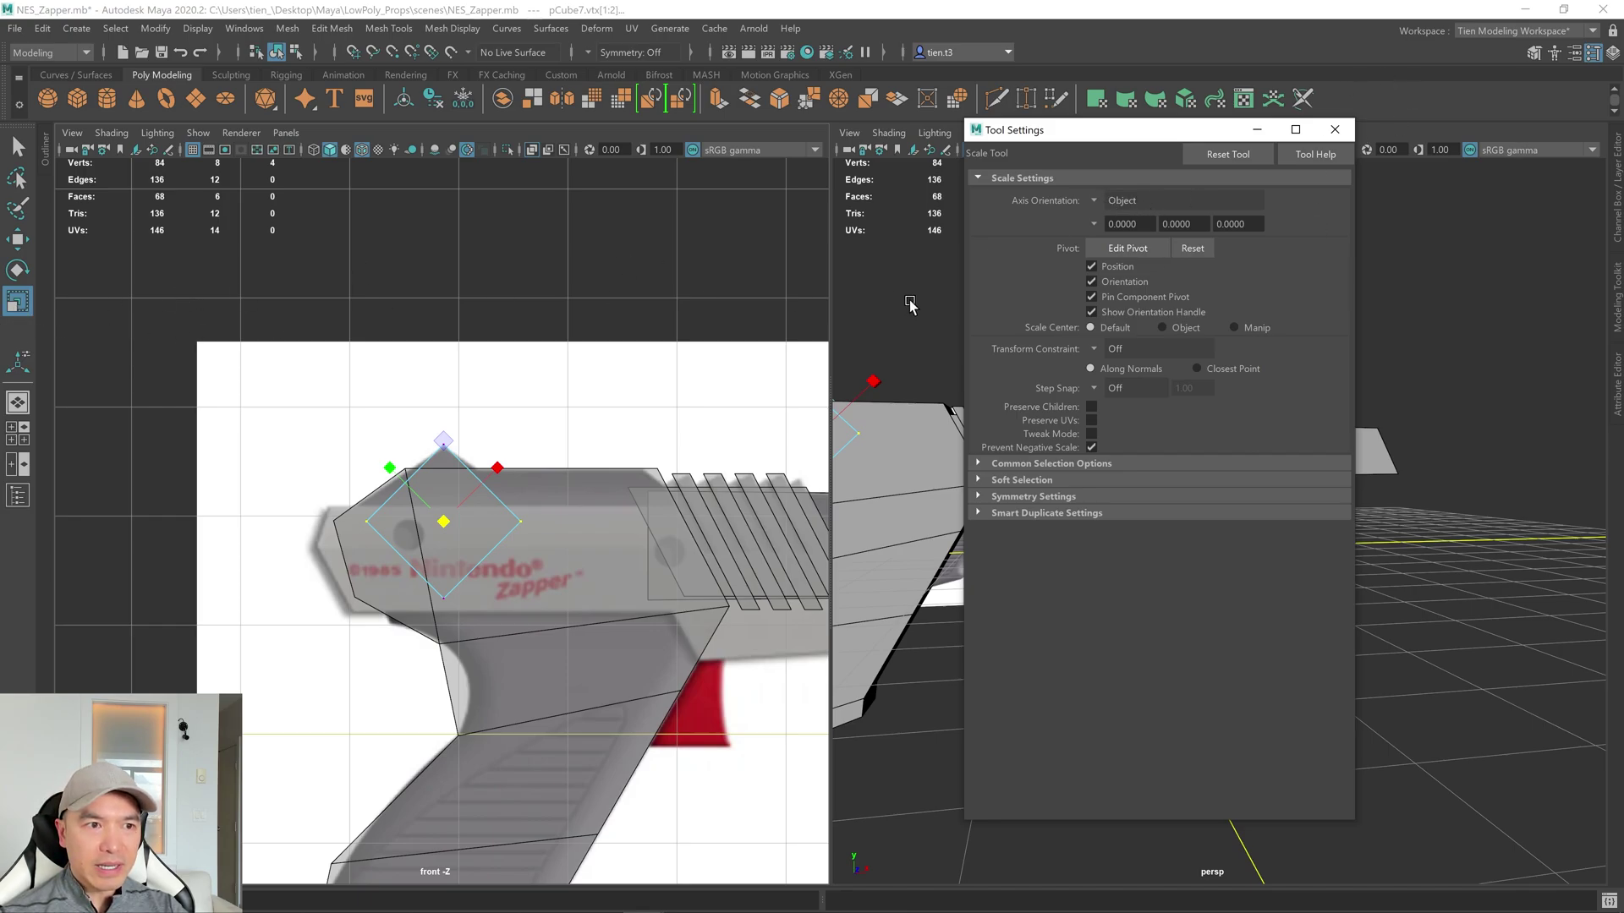
pyautogui.click(1095, 201)
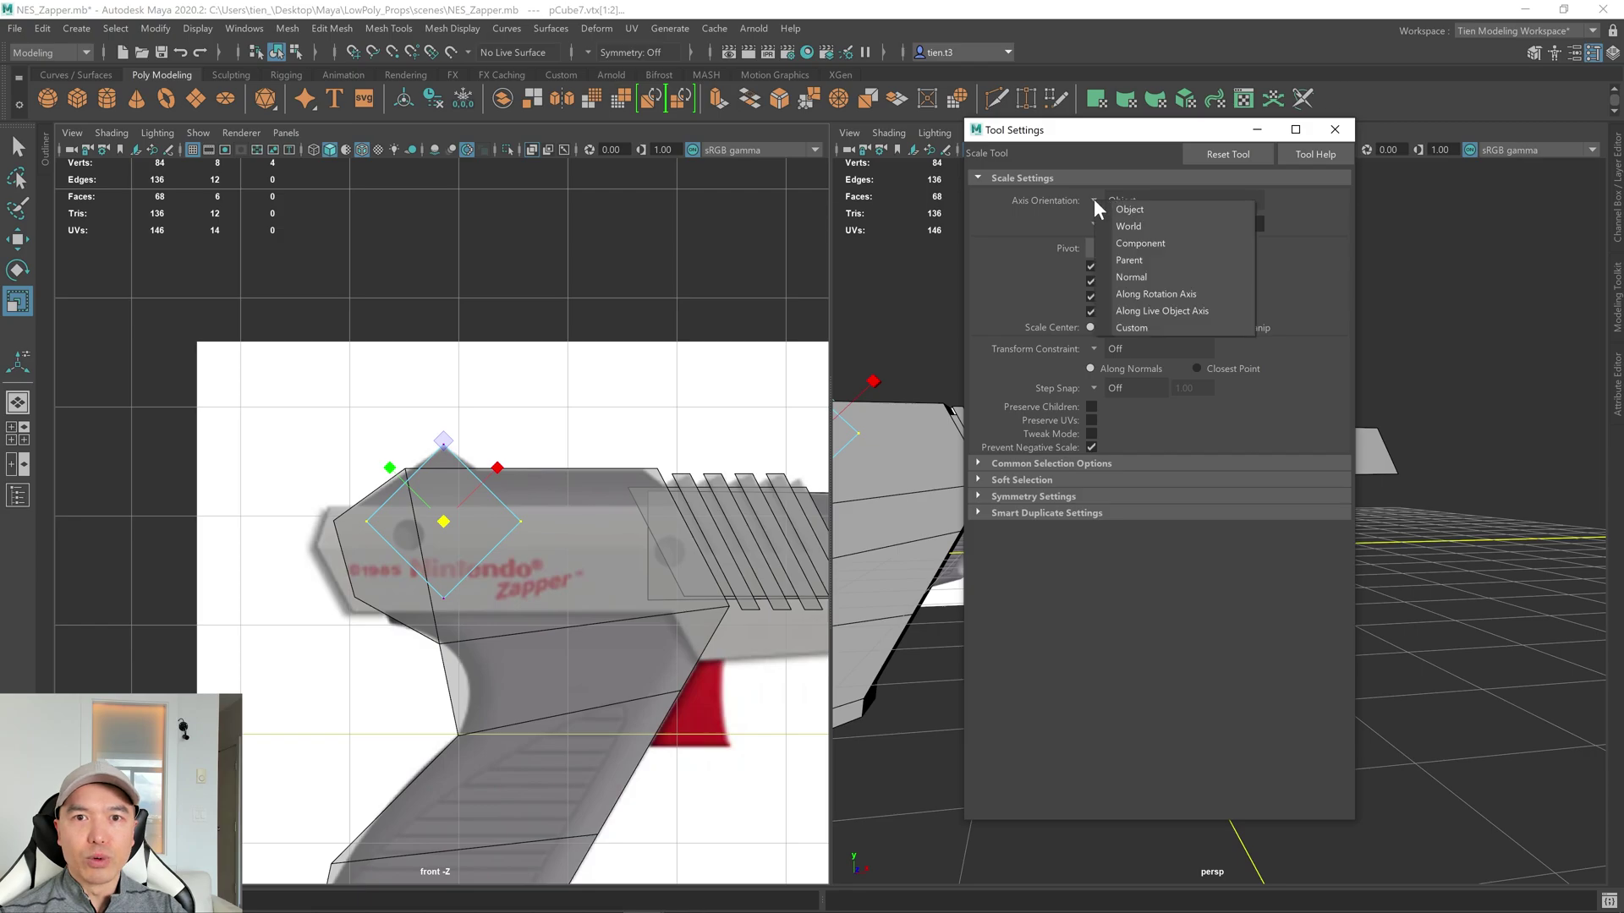
pyautogui.click(1121, 220)
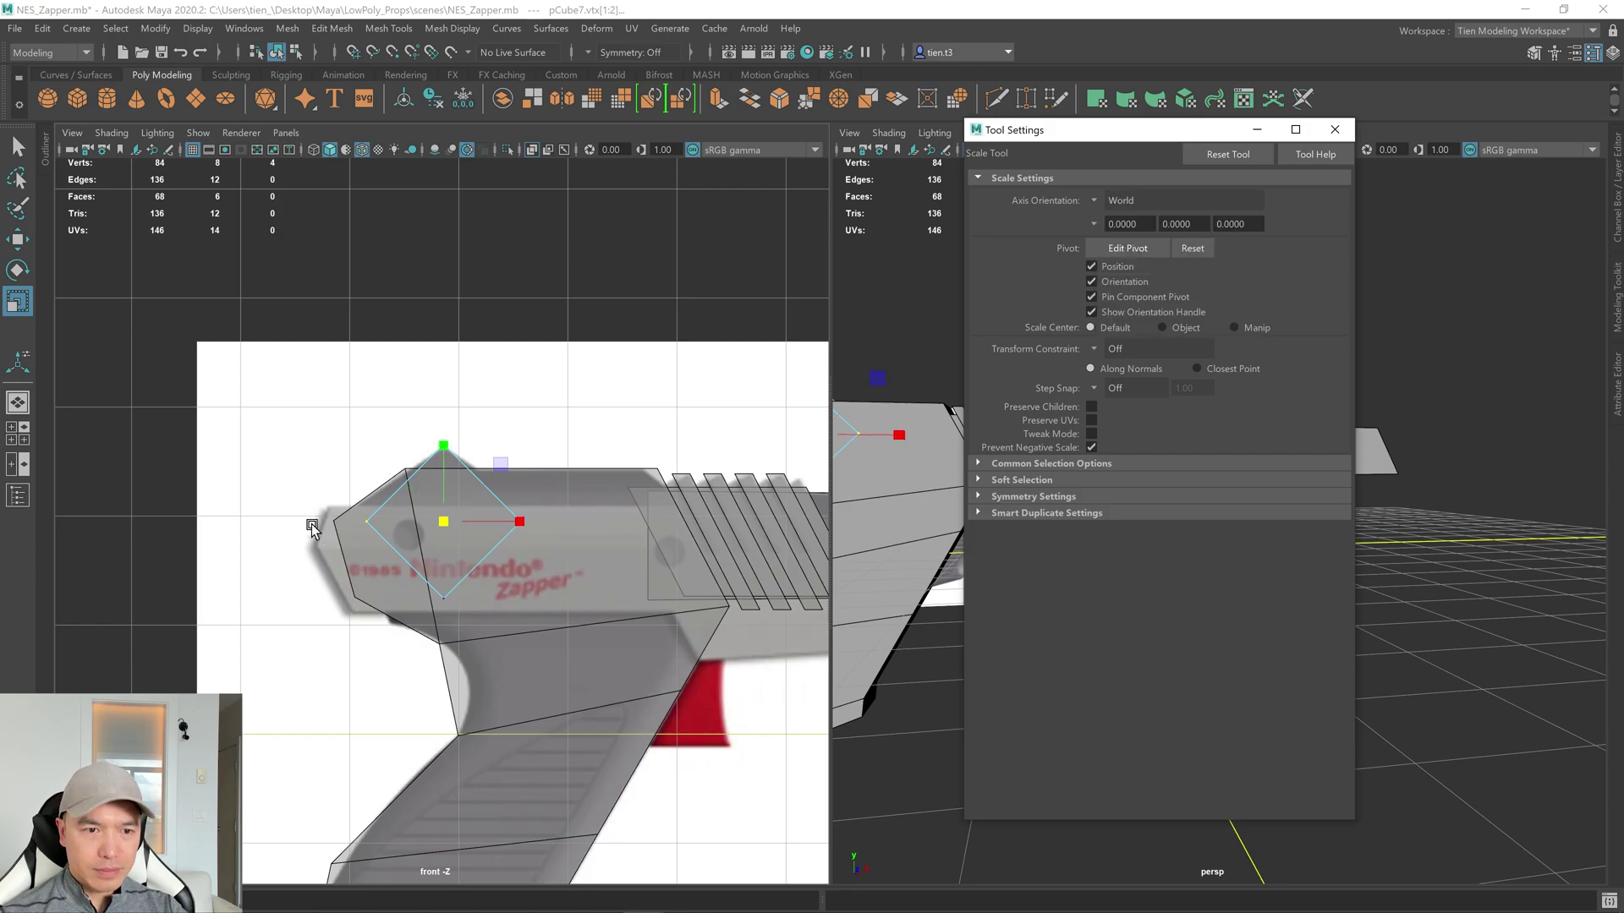
pyautogui.moveTo(520, 523); pyautogui.dragTo(543, 526)
pyautogui.scroll(5, 453, 387)
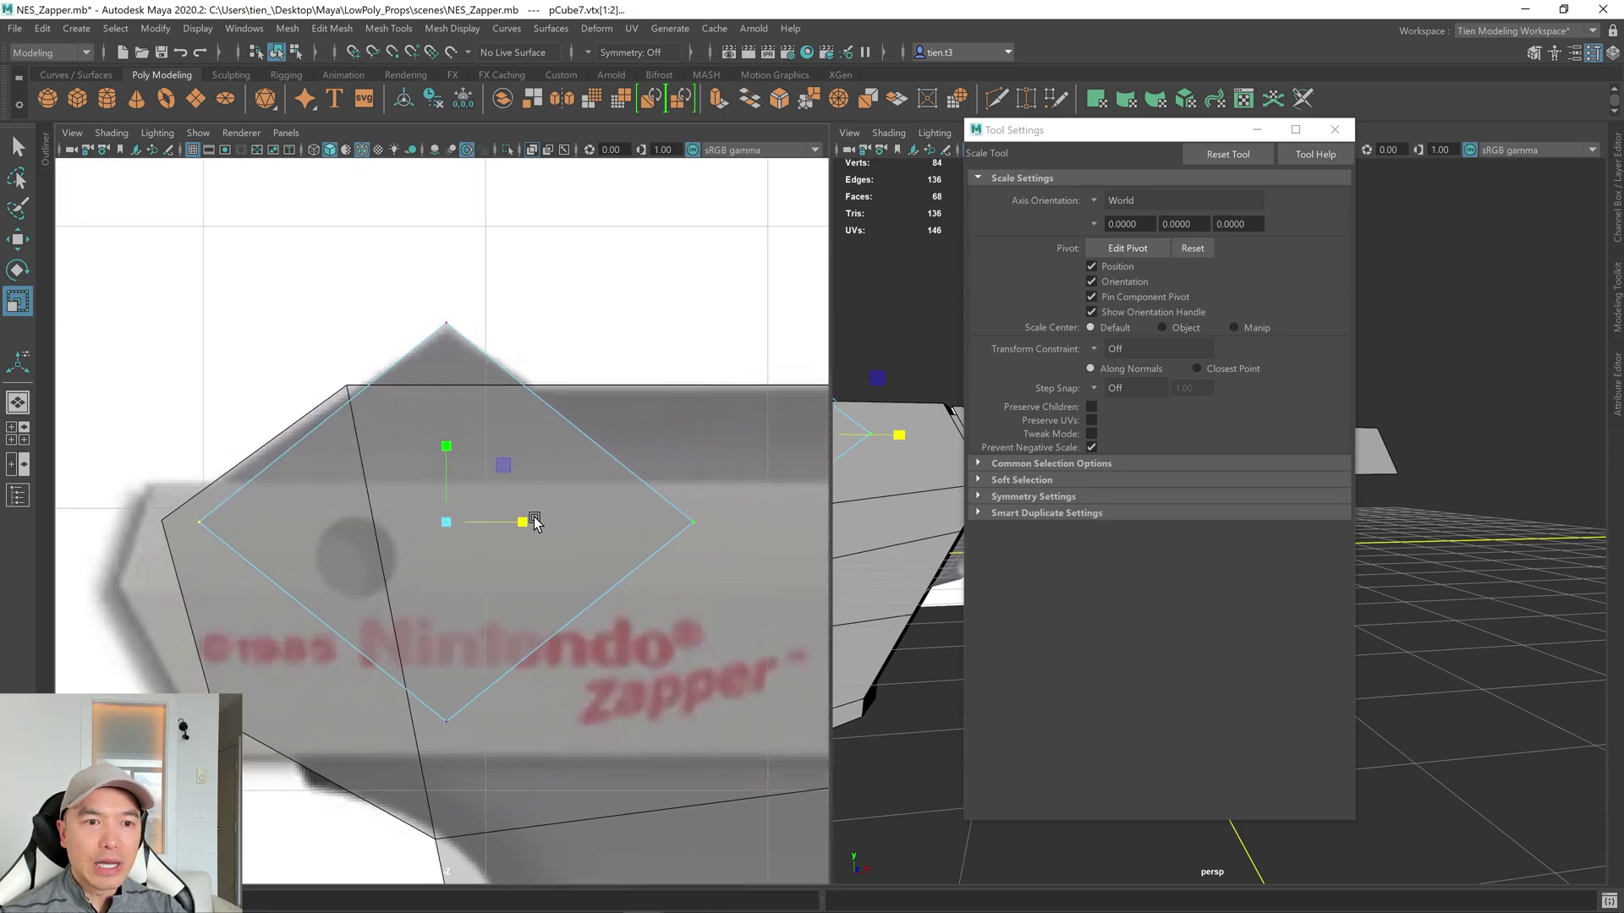
pyautogui.moveTo(525, 525); pyautogui.dragTo(530, 526)
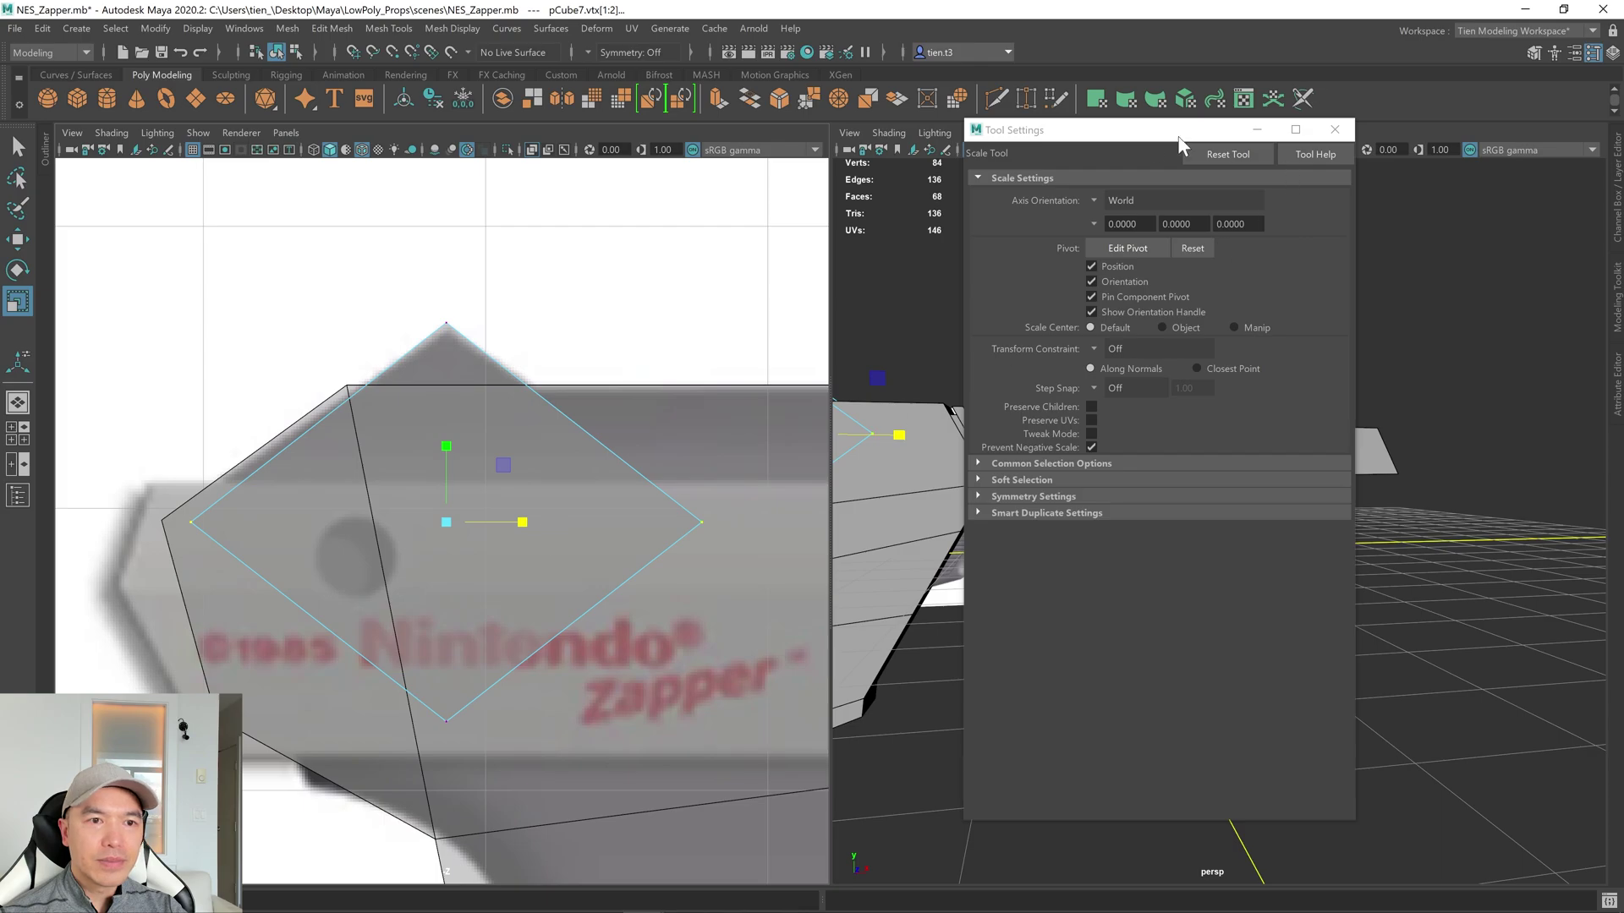
# Set the Scale tool's axis orientation back to Object and close the tool settings.
pyautogui.click(1098, 195)
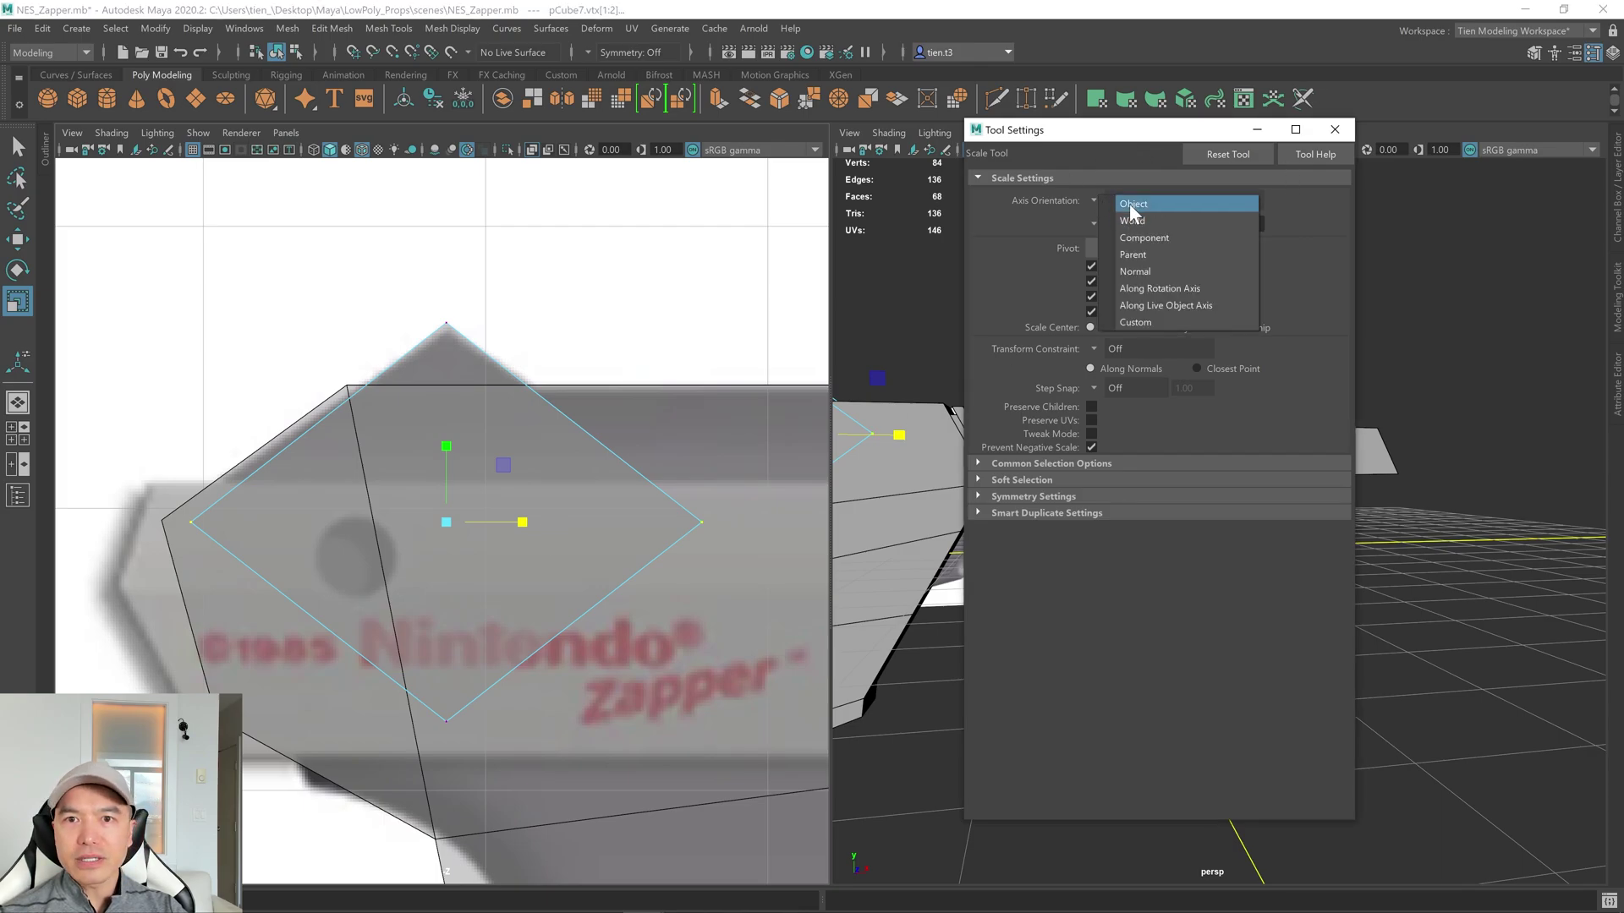
pyautogui.click(1128, 203)
pyautogui.click(1334, 129)
# Return the diamond block to object mode and scale it narrower across the width of the gun body.
pyautogui.scroll(-5, 774, 508)
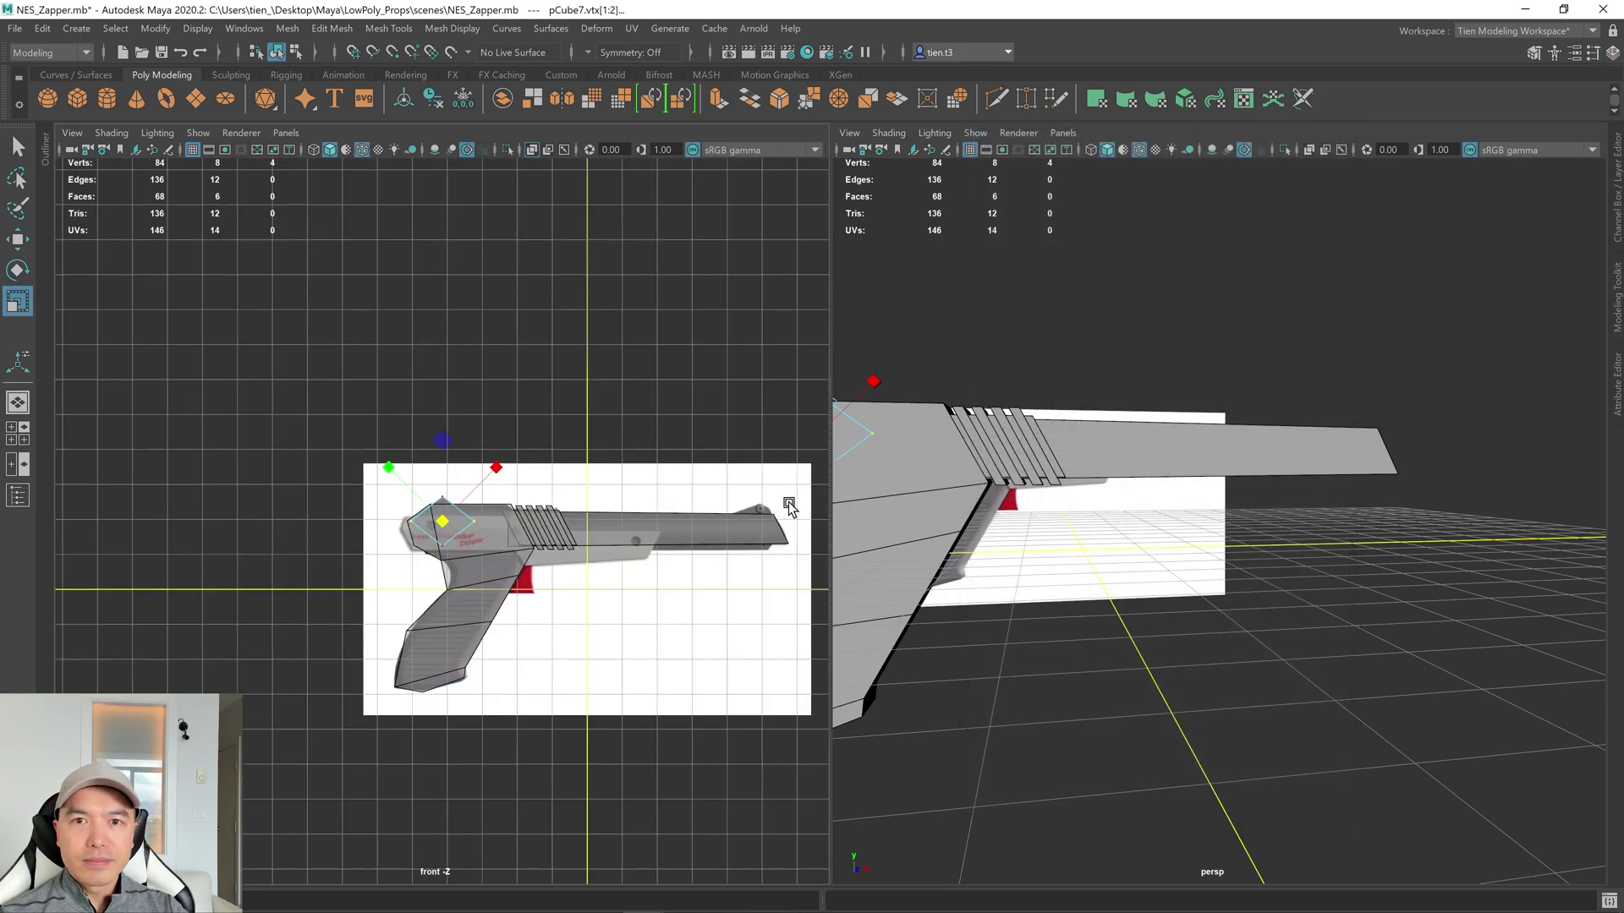
pyautogui.scroll(-4, 981, 472)
pyautogui.scroll(-1, 983, 471)
pyautogui.scroll(3, 1012, 473)
pyautogui.keyDown('alt'); pyautogui.moveTo(1063, 506); pyautogui.dragTo(1015, 522); pyautogui.keyUp('alt')
pyautogui.press('w')
pyautogui.scroll(4, 1012, 515)
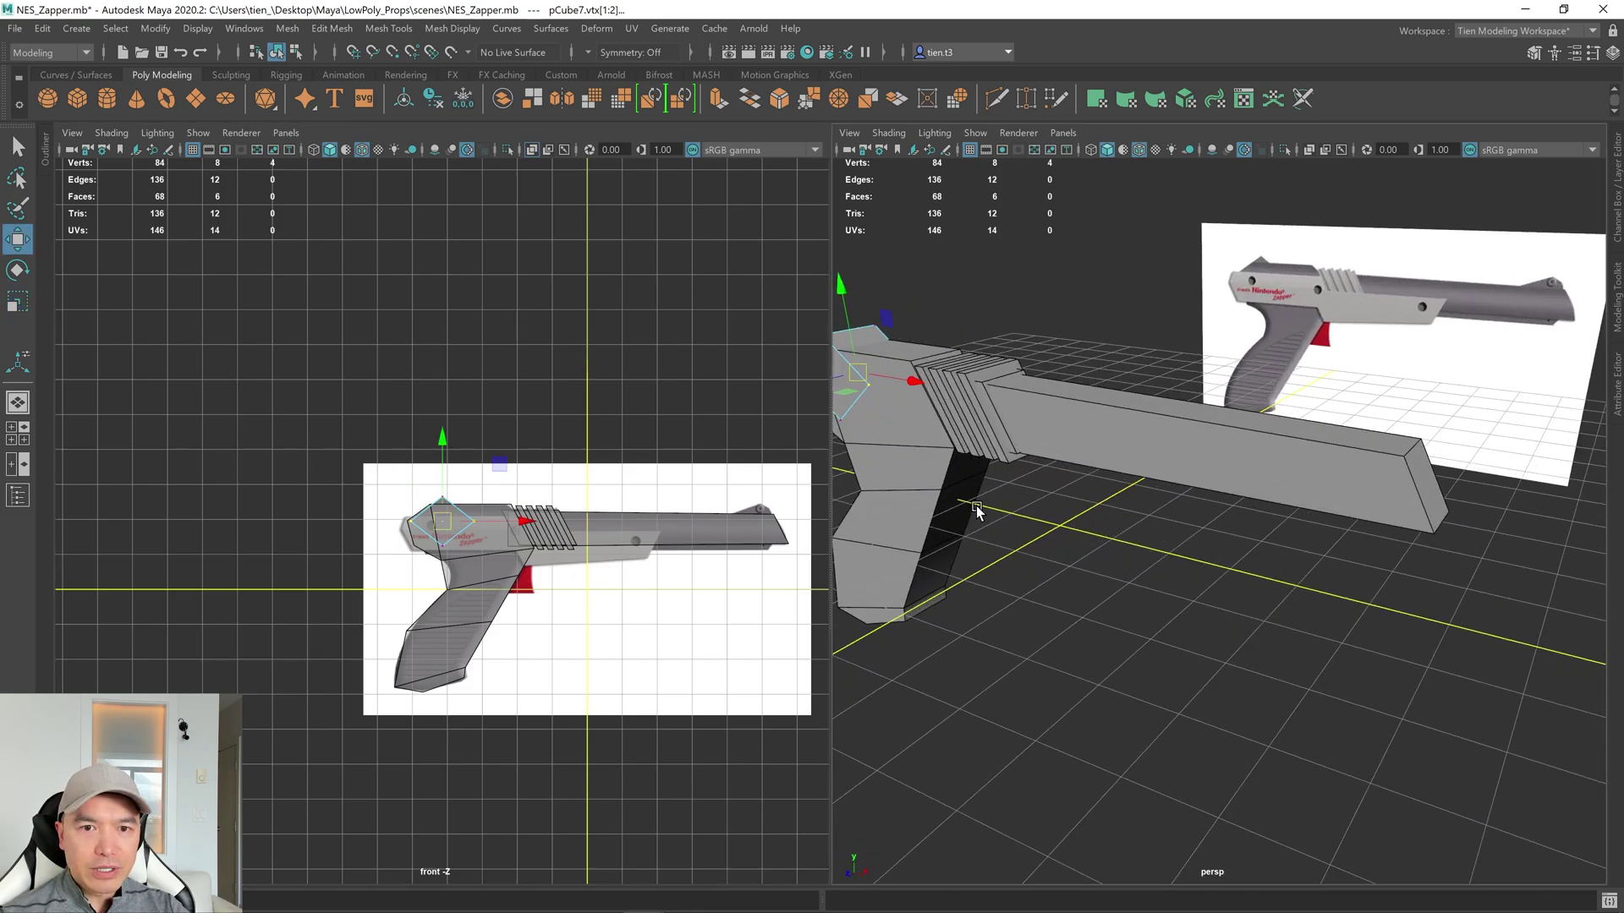
pyautogui.keyDown('alt'); pyautogui.moveTo(1077, 529); pyautogui.dragTo(1107, 534, button='middle'); pyautogui.keyUp('alt')
pyautogui.press('q')
pyautogui.moveTo(940, 280); pyautogui.dragTo(1012, 255, button='right')
pyautogui.scroll(4, 976, 357)
pyautogui.keyDown('alt'); pyautogui.moveTo(977, 357); pyautogui.dragTo(1238, 479, button='middle'); pyautogui.keyUp('alt')
pyautogui.press('r')
# Duplicate the narrow diamond block and move the copy forward along X to the sight at the barrel's front end.
pyautogui.moveTo(1026, 515); pyautogui.dragTo(1577, 511)
pyautogui.scroll(-3, 1169, 524)
pyautogui.press('w')
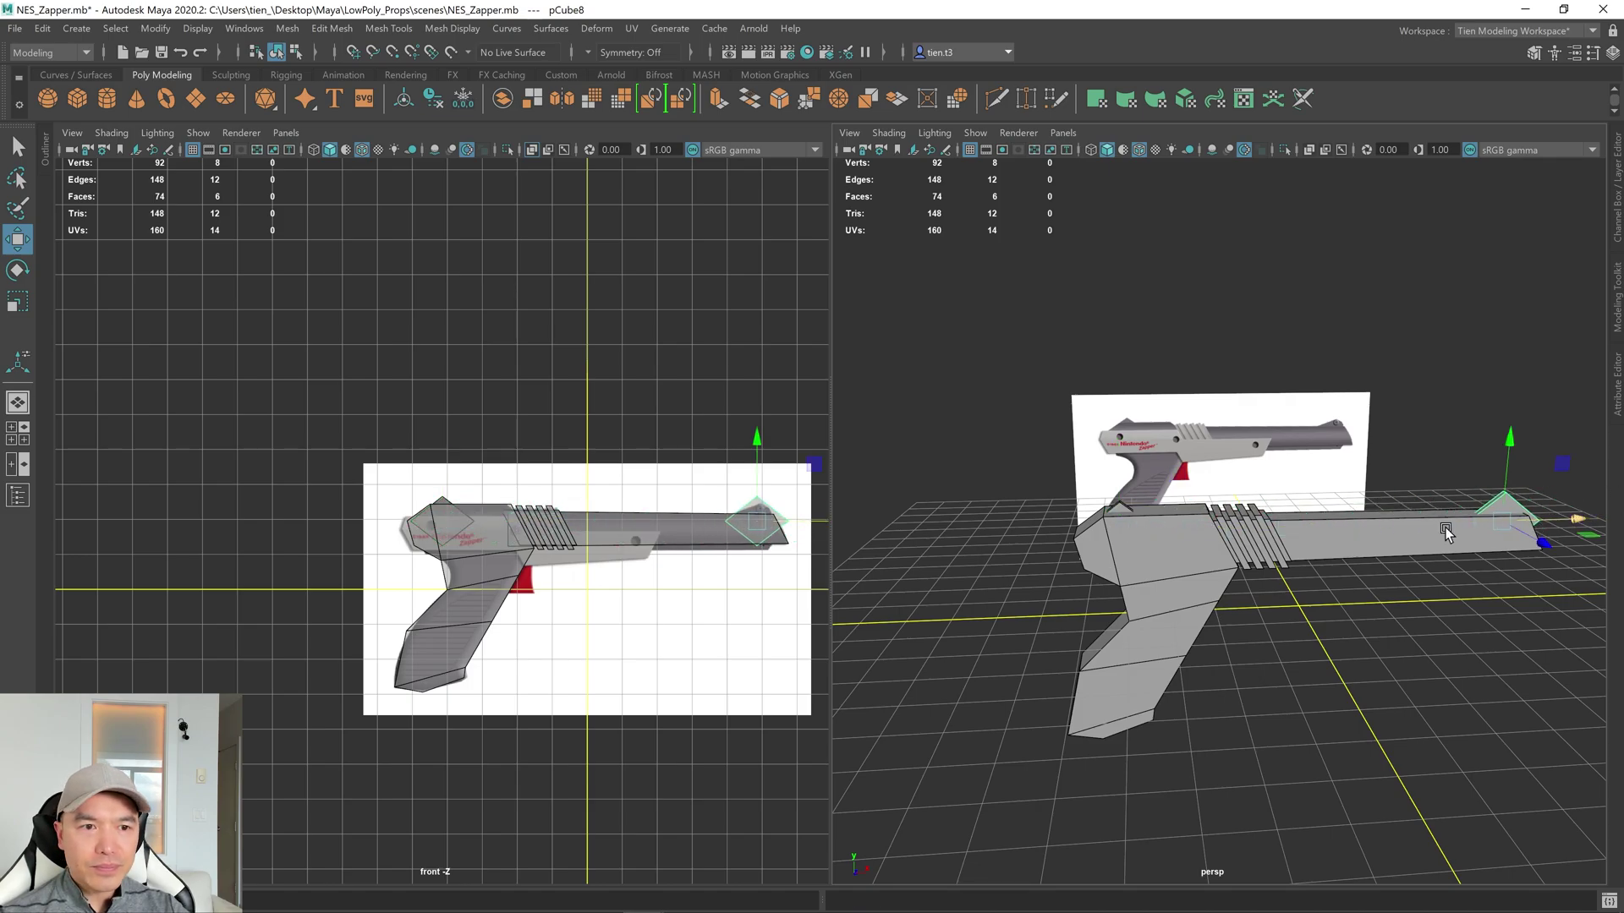
# Move the front copy's upper corner vertices onto the reference sight's peak and its front corner vertices onto the sight's front edge.
pyautogui.press('space')
pyautogui.keyDown('alt'); pyautogui.moveTo(1096, 558); pyautogui.dragTo(424, 544, button='middle'); pyautogui.keyUp('alt')
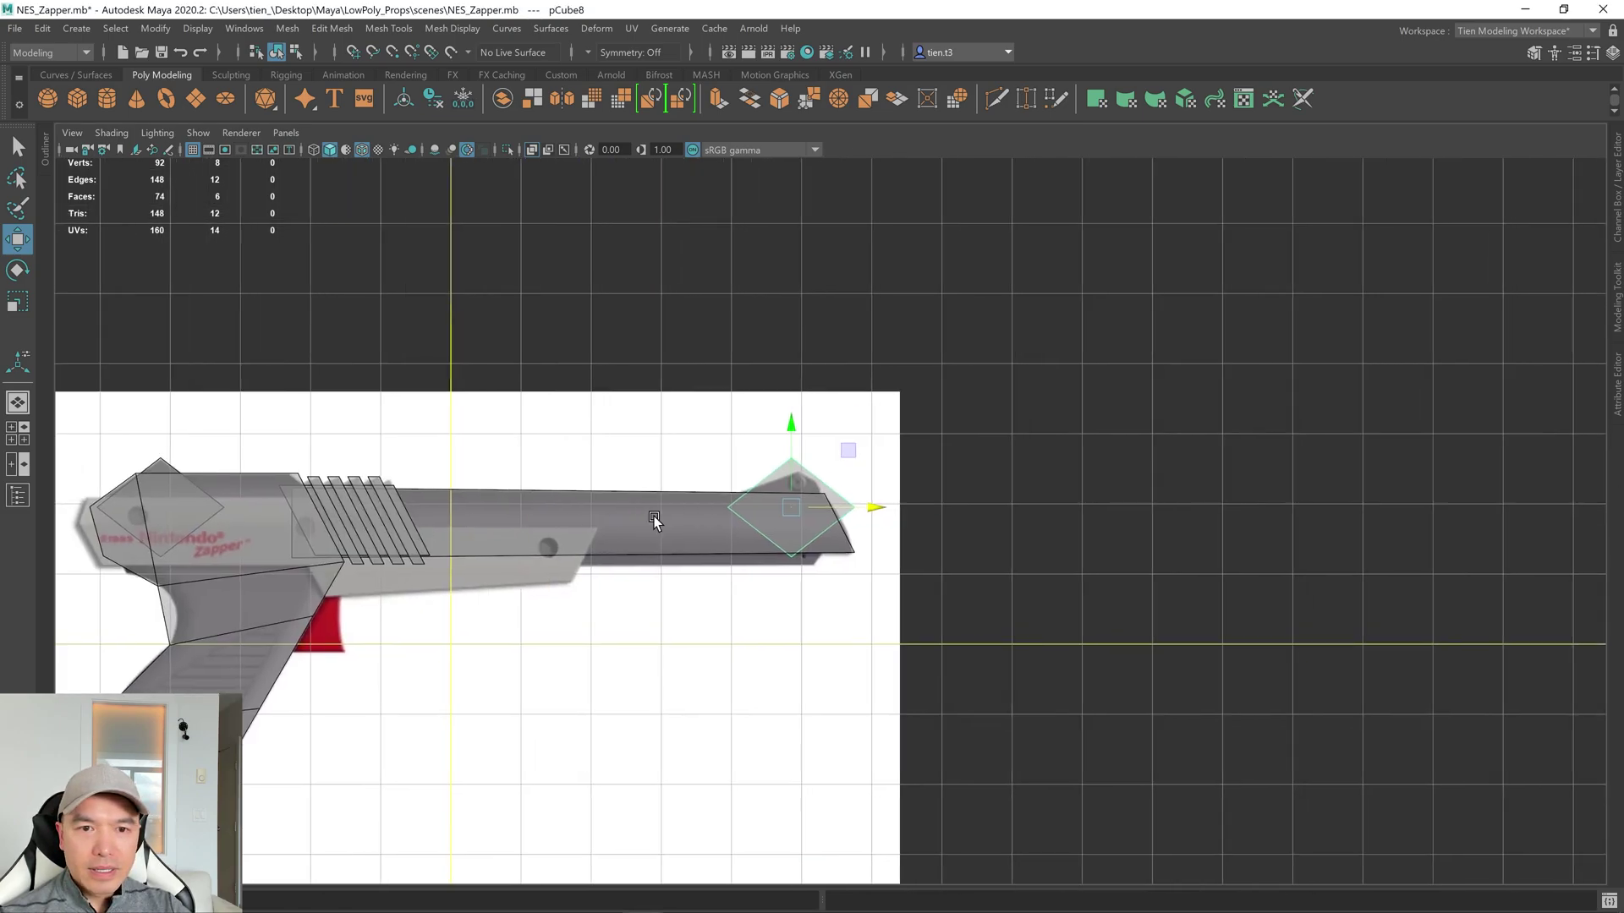
pyautogui.scroll(10, 733, 518)
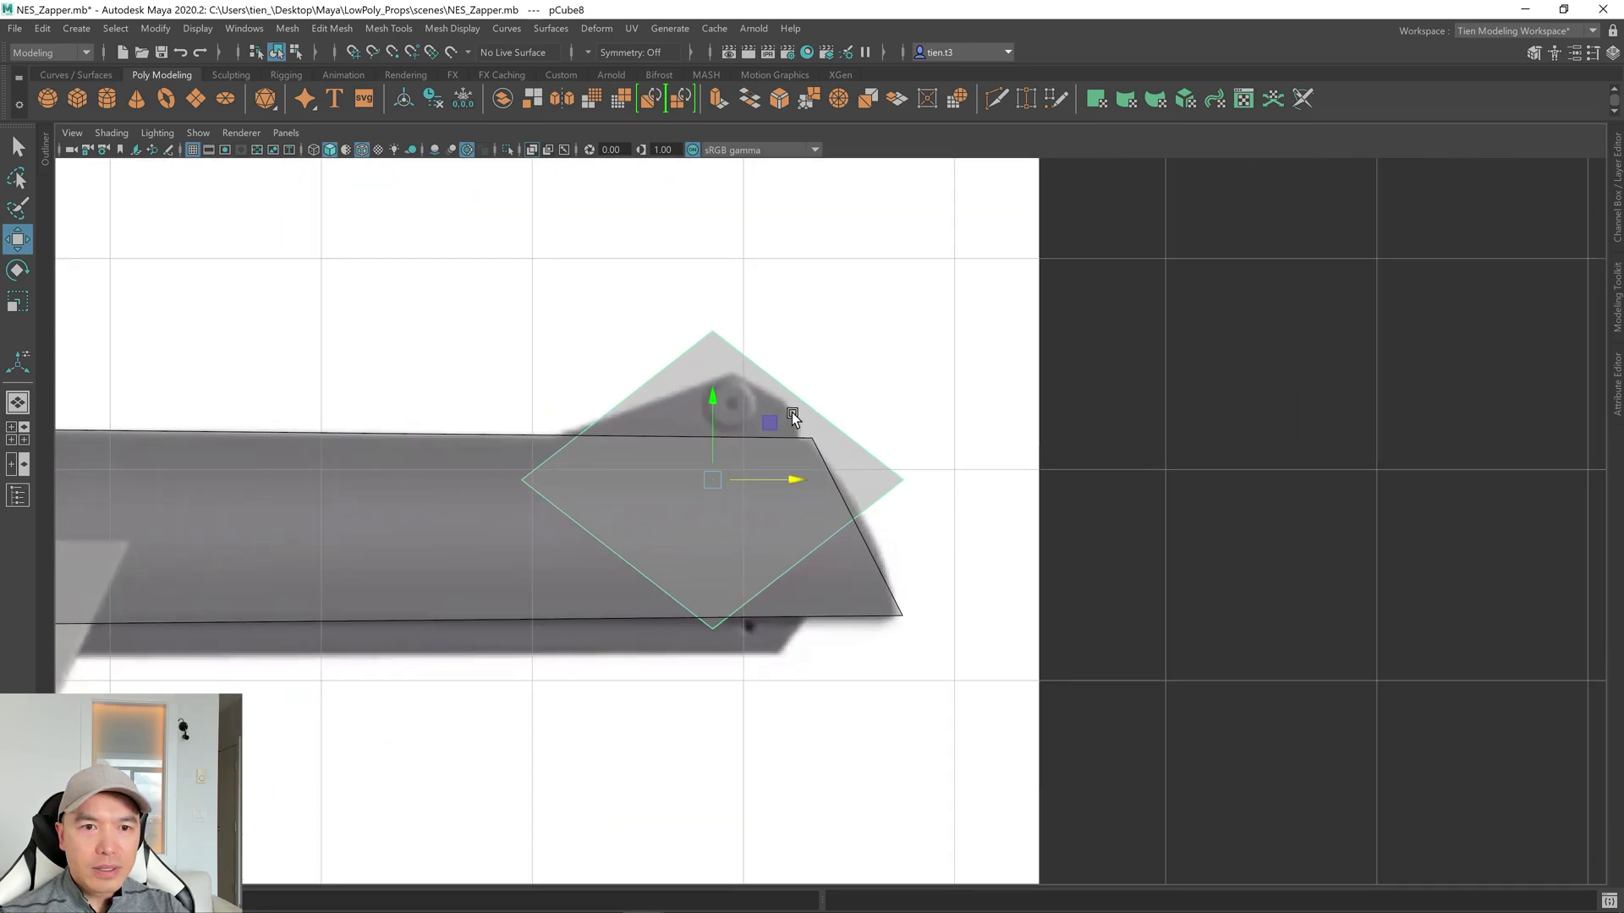
pyautogui.moveTo(736, 411); pyautogui.dragTo(636, 355, button='right')
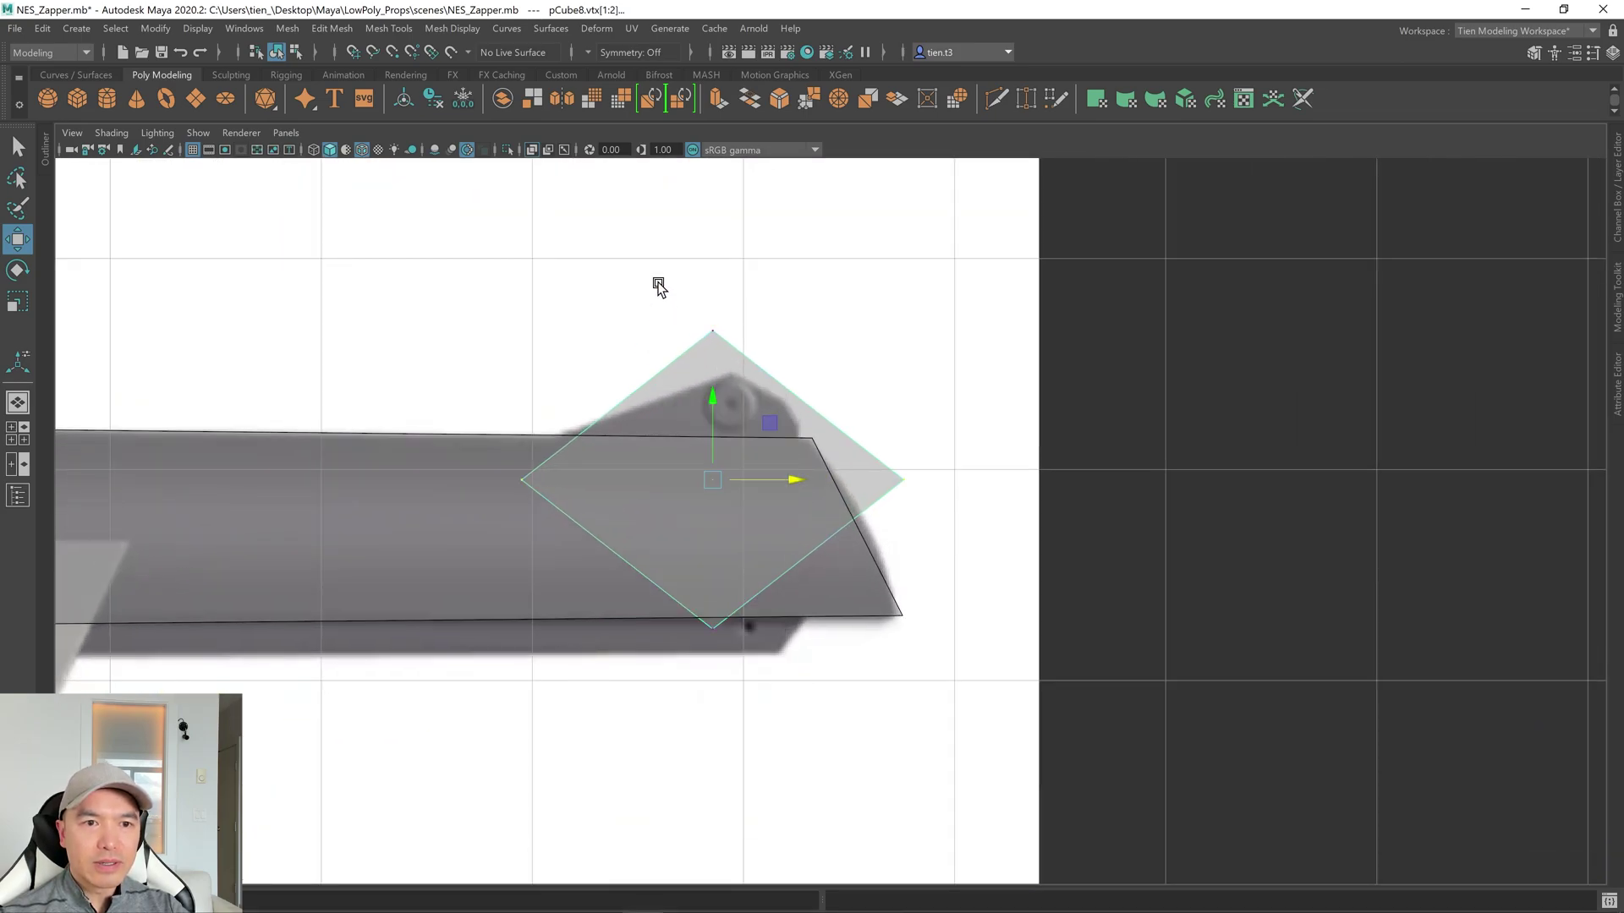
pyautogui.click(740, 354)
pyautogui.moveTo(710, 331); pyautogui.dragTo(734, 370)
pyautogui.click(903, 482)
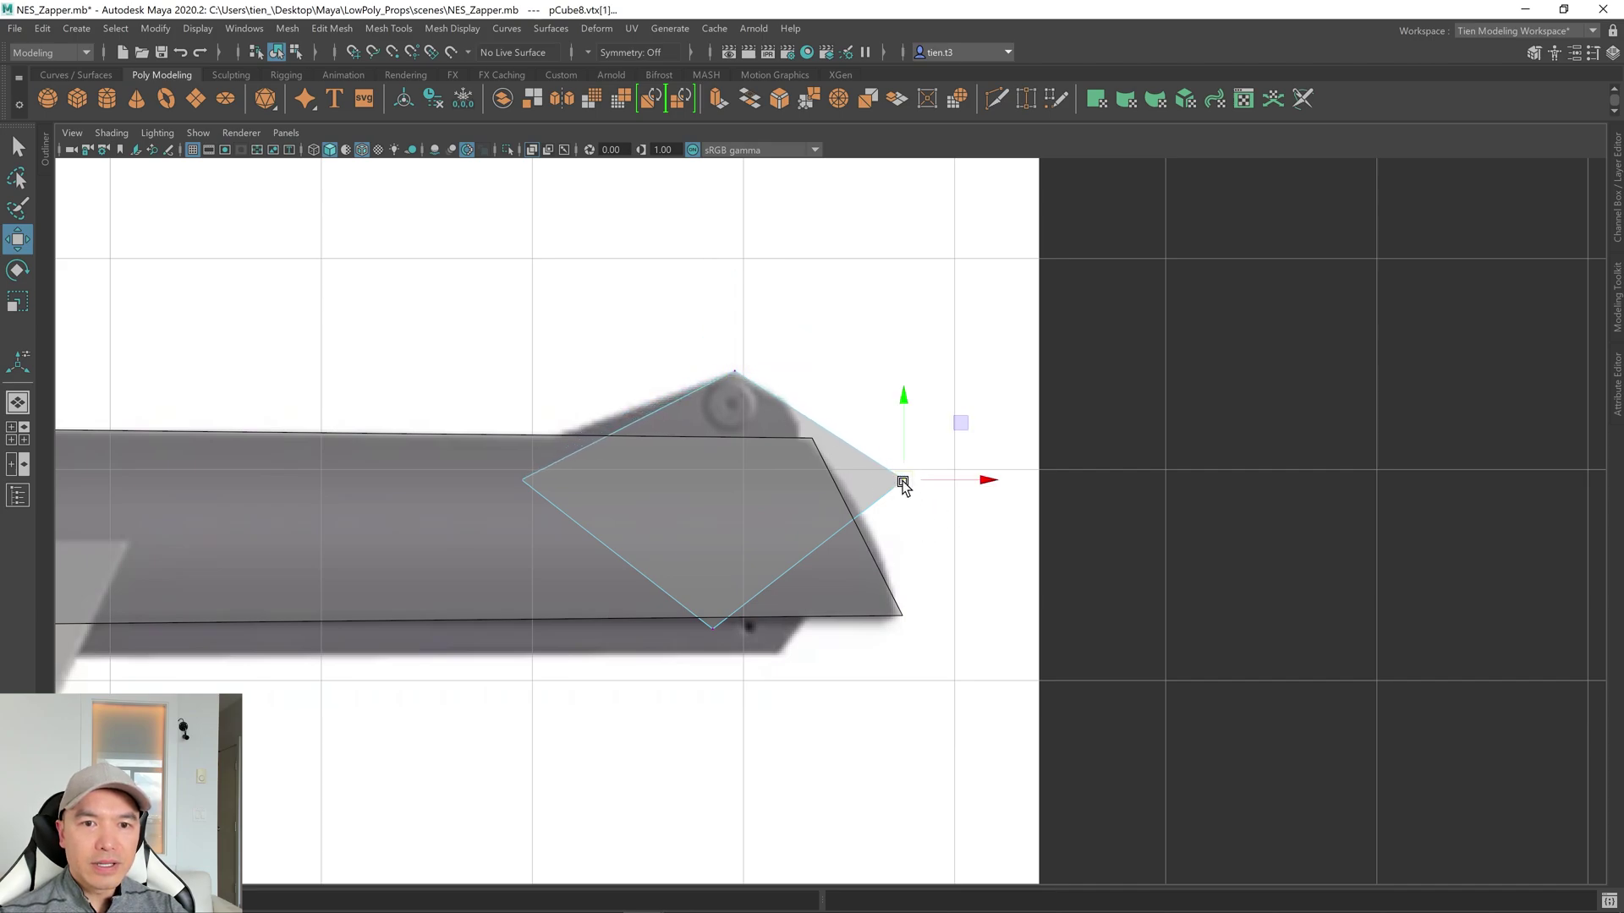
pyautogui.moveTo(903, 482); pyautogui.dragTo(787, 402)
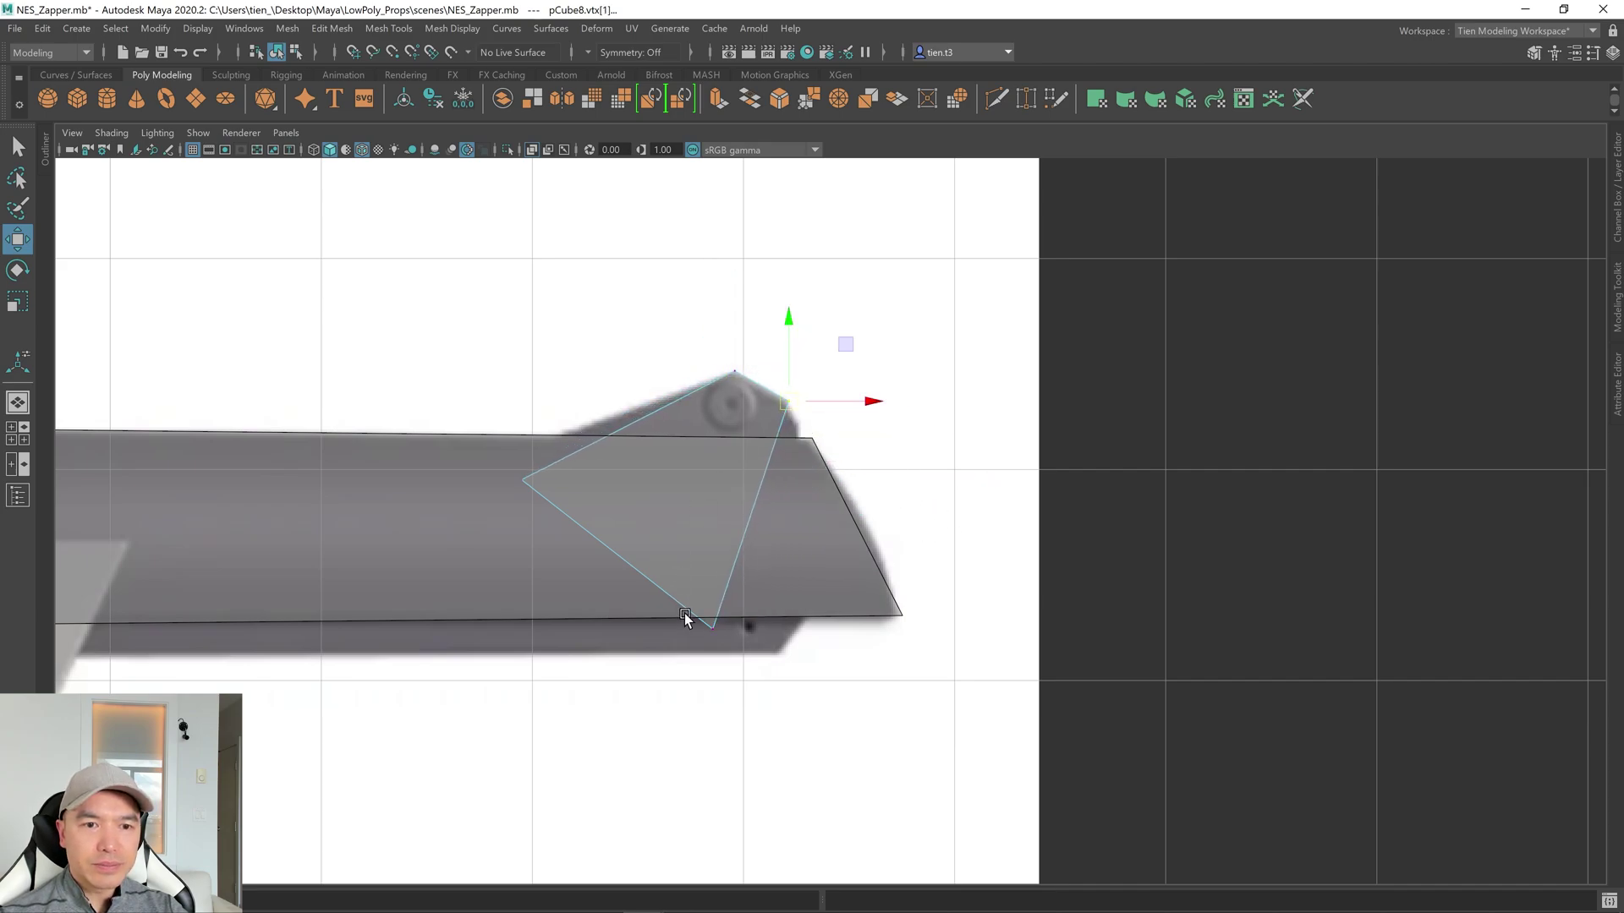
# Examine the front sight block's lower and rear corners in perspective and check how it sits on the barrel.
pyautogui.click(727, 633)
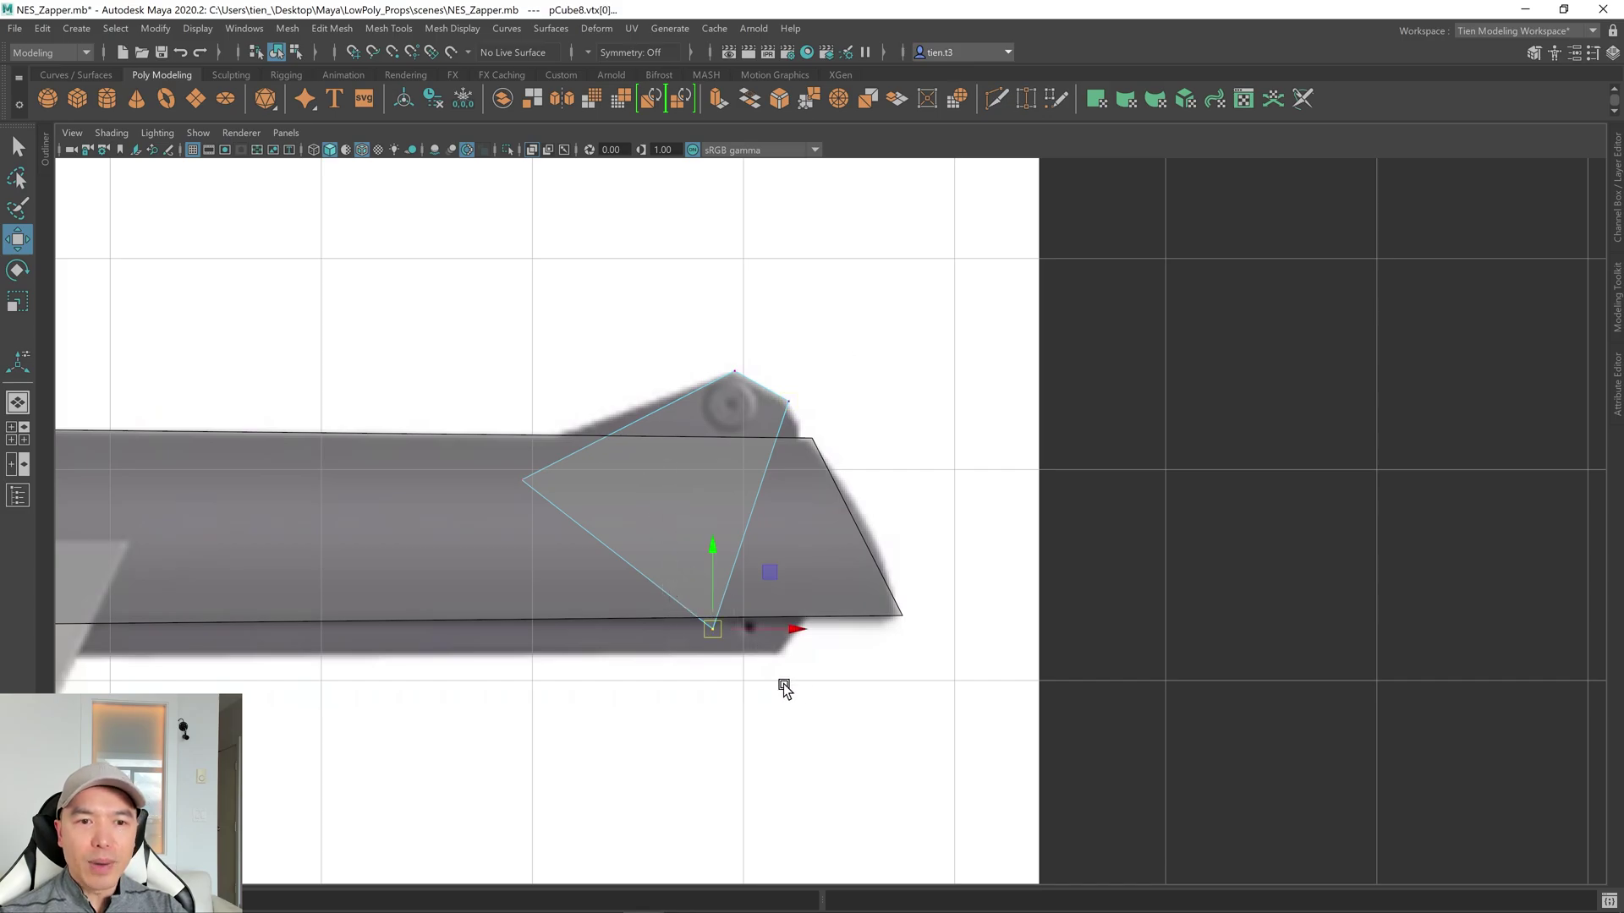
pyautogui.press('space')
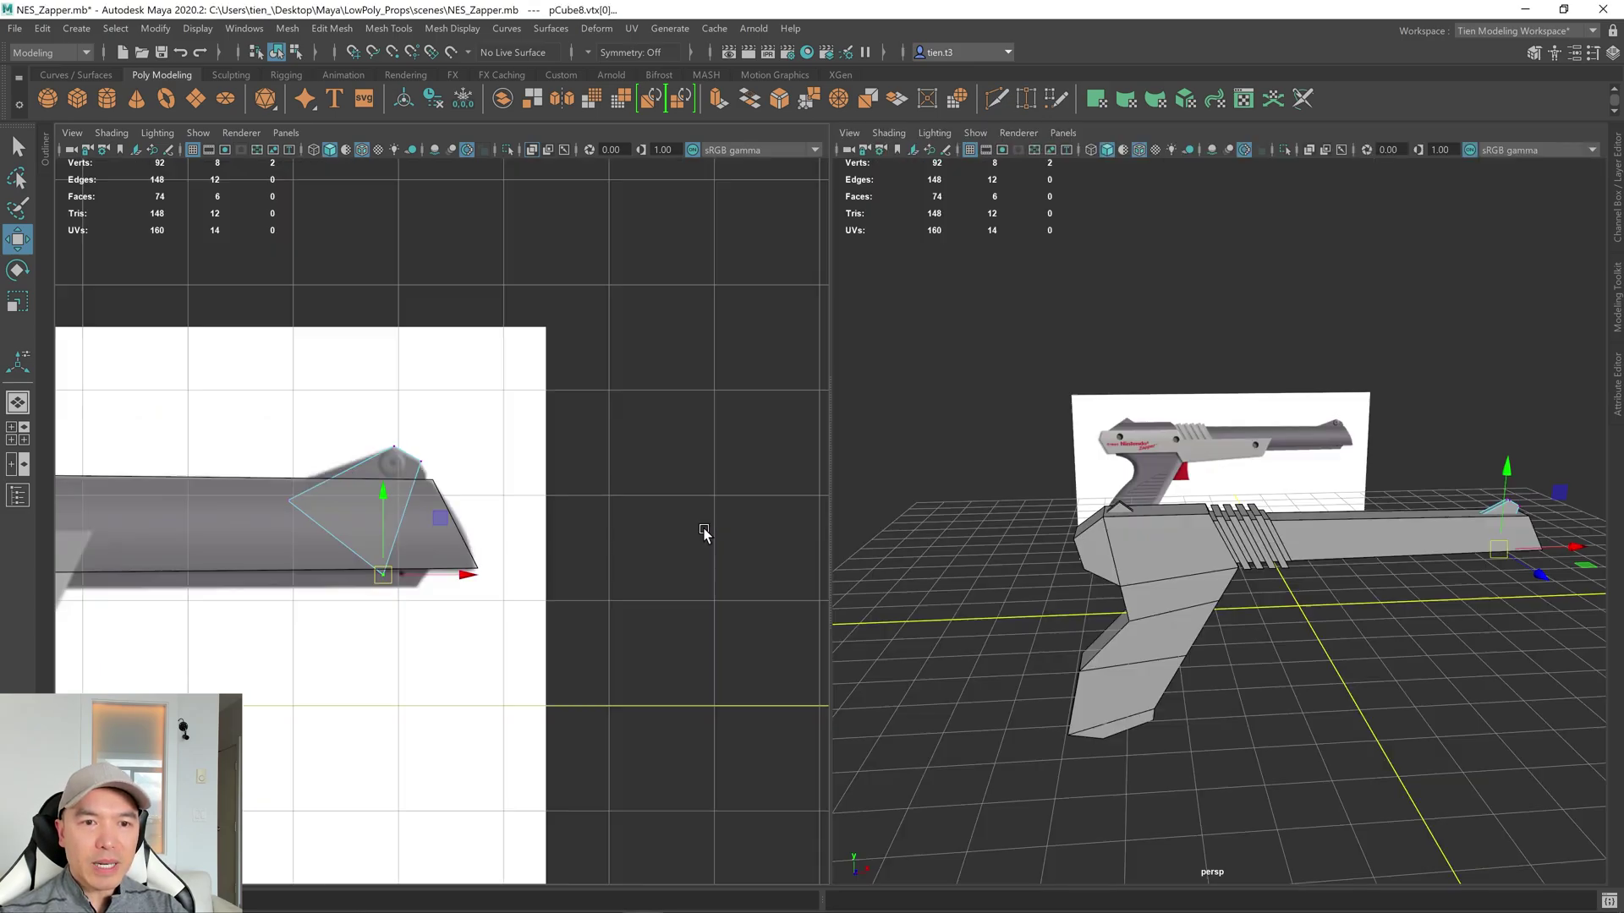
pyautogui.keyDown('alt'); pyautogui.moveTo(1210, 473); pyautogui.dragTo(1048, 529); pyautogui.keyUp('alt')
pyautogui.keyDown('alt'); pyautogui.moveTo(1336, 596); pyautogui.dragTo(1113, 454, button='middle'); pyautogui.keyUp('alt')
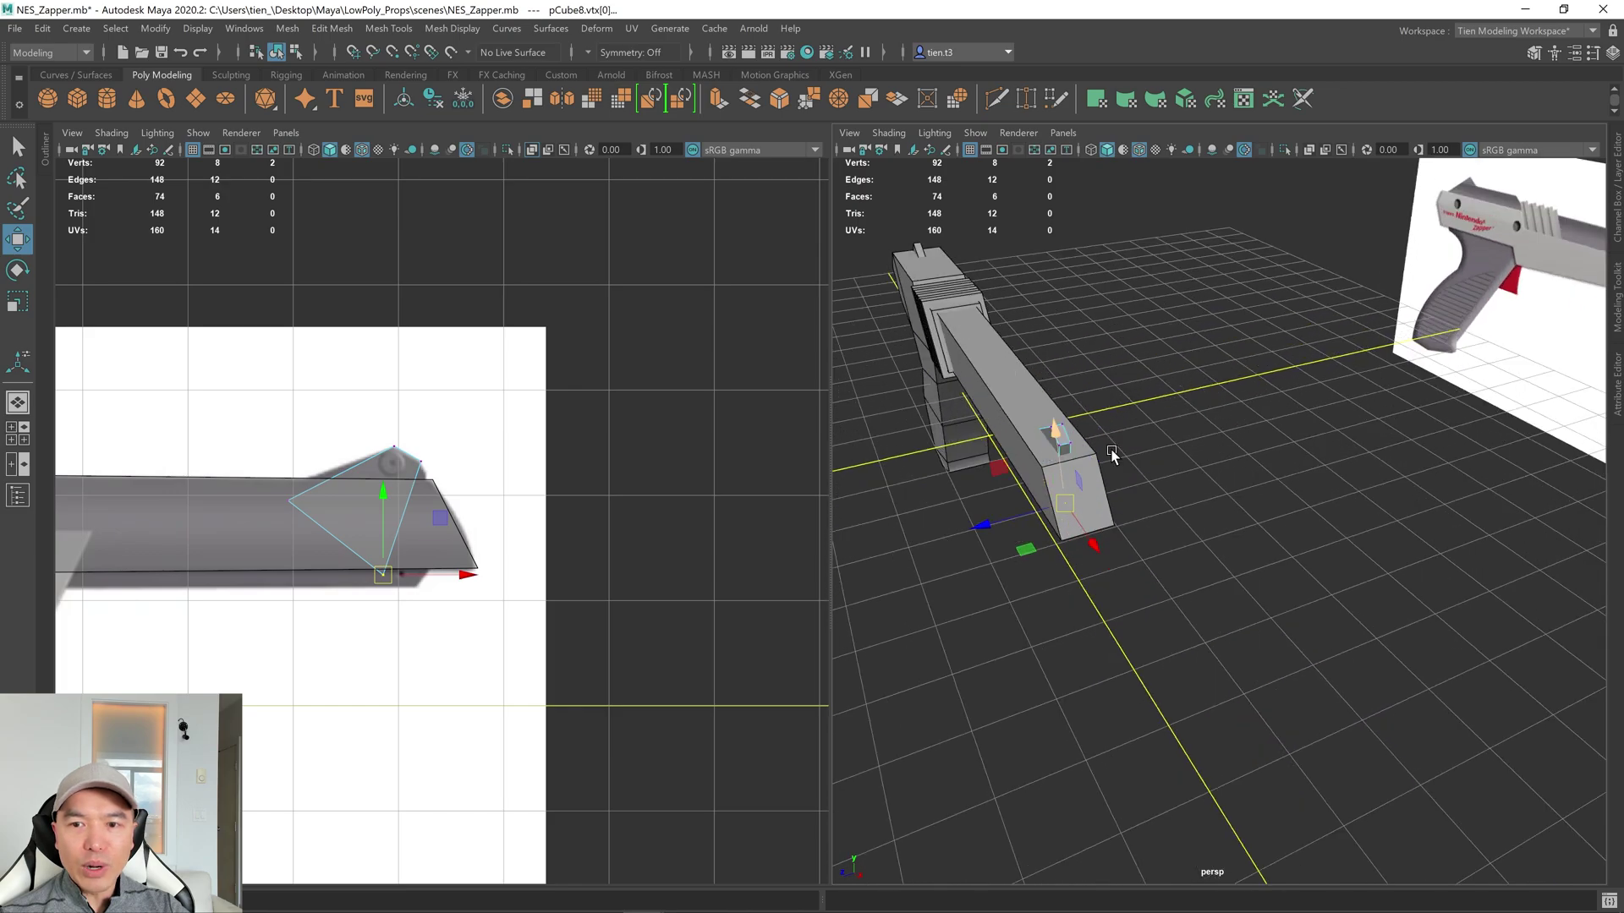
pyautogui.keyDown('alt'); pyautogui.moveTo(1113, 454); pyautogui.dragTo(1234, 473, button='right'); pyautogui.keyUp('alt')
pyautogui.scroll(5, 378, 502)
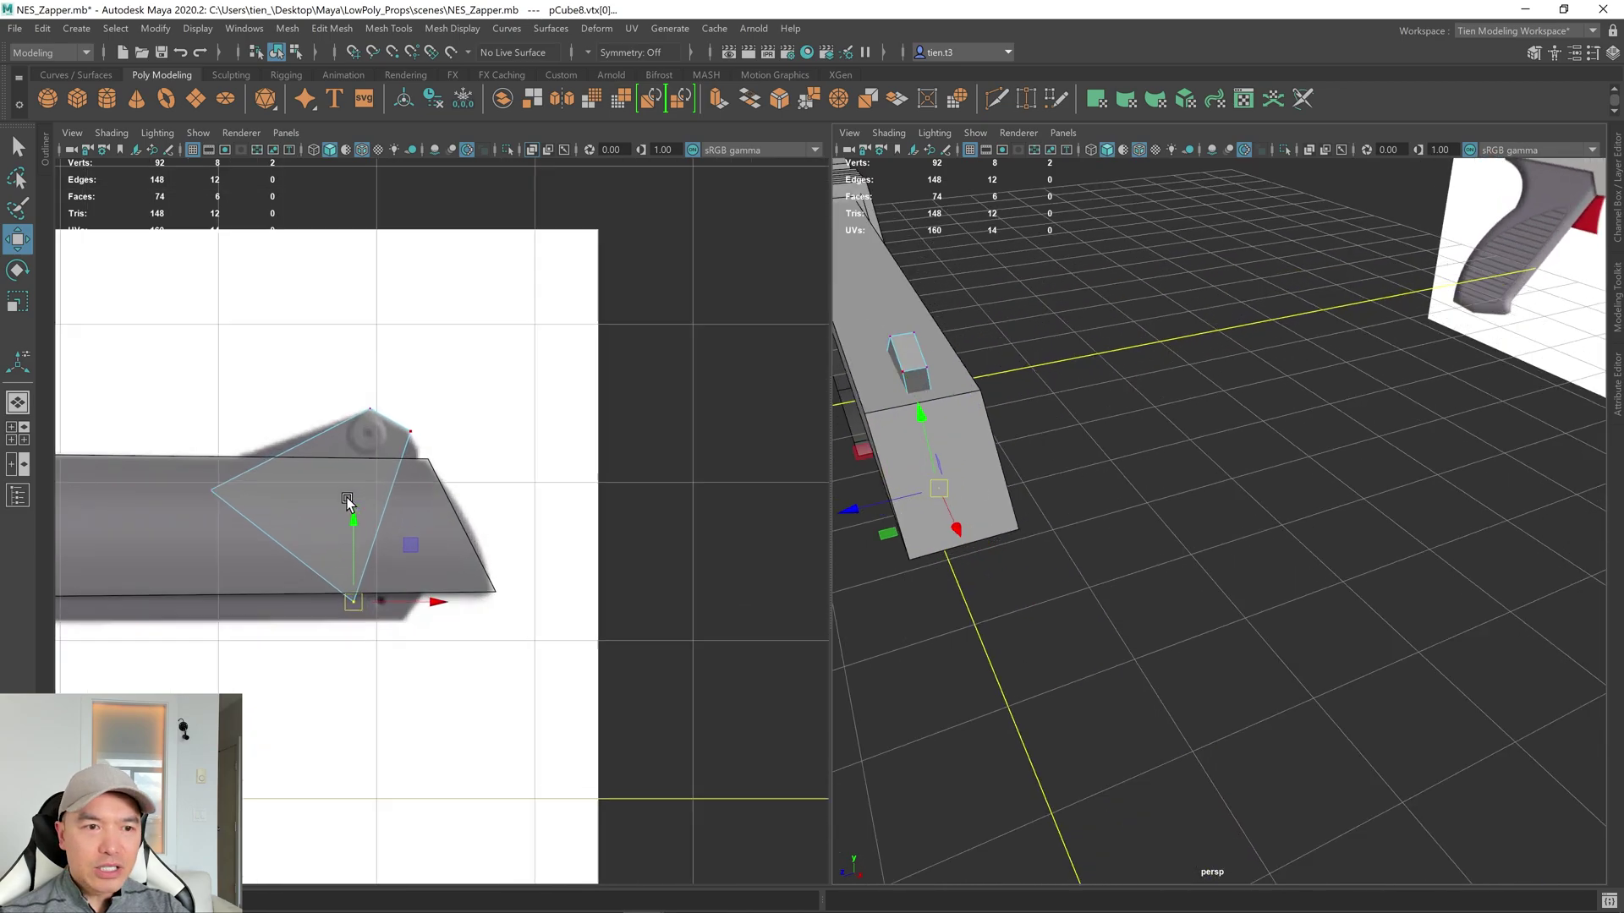
pyautogui.click(195, 489)
pyautogui.keyDown('alt'); pyautogui.moveTo(998, 473); pyautogui.dragTo(1156, 493); pyautogui.keyUp('alt')
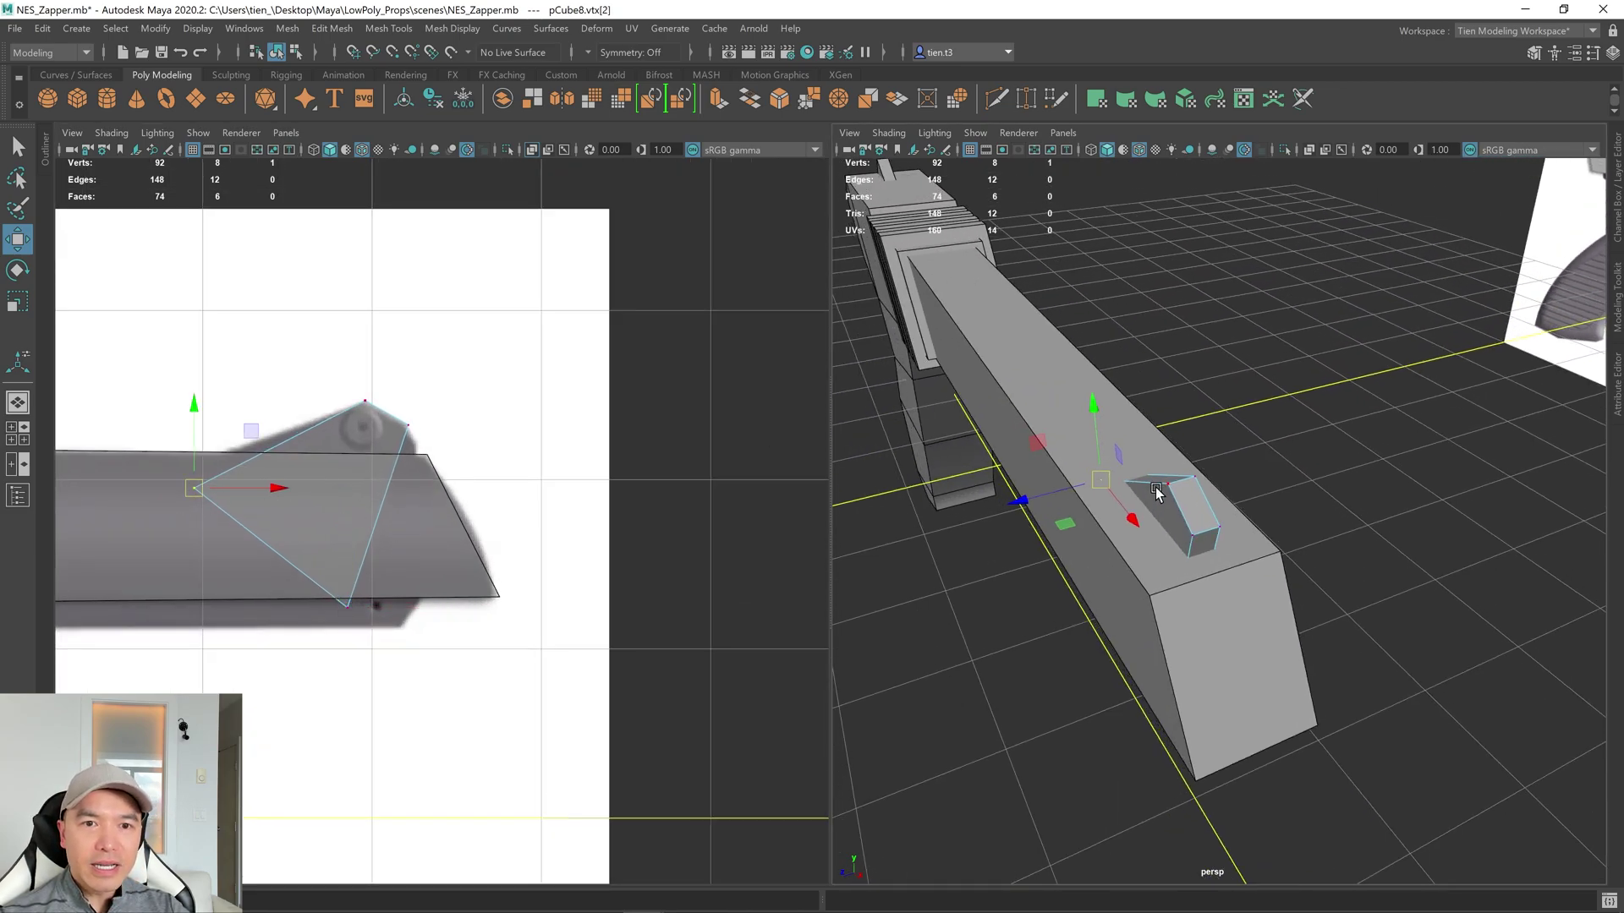
pyautogui.moveTo(1156, 493)
pyautogui.keyDown('alt'); pyautogui.mouseDown(button='right')
pyautogui.moveTo(1184, 467)
pyautogui.moveTo(1163, 470)
pyautogui.mouseUp(button='right'); pyautogui.keyUp('alt')
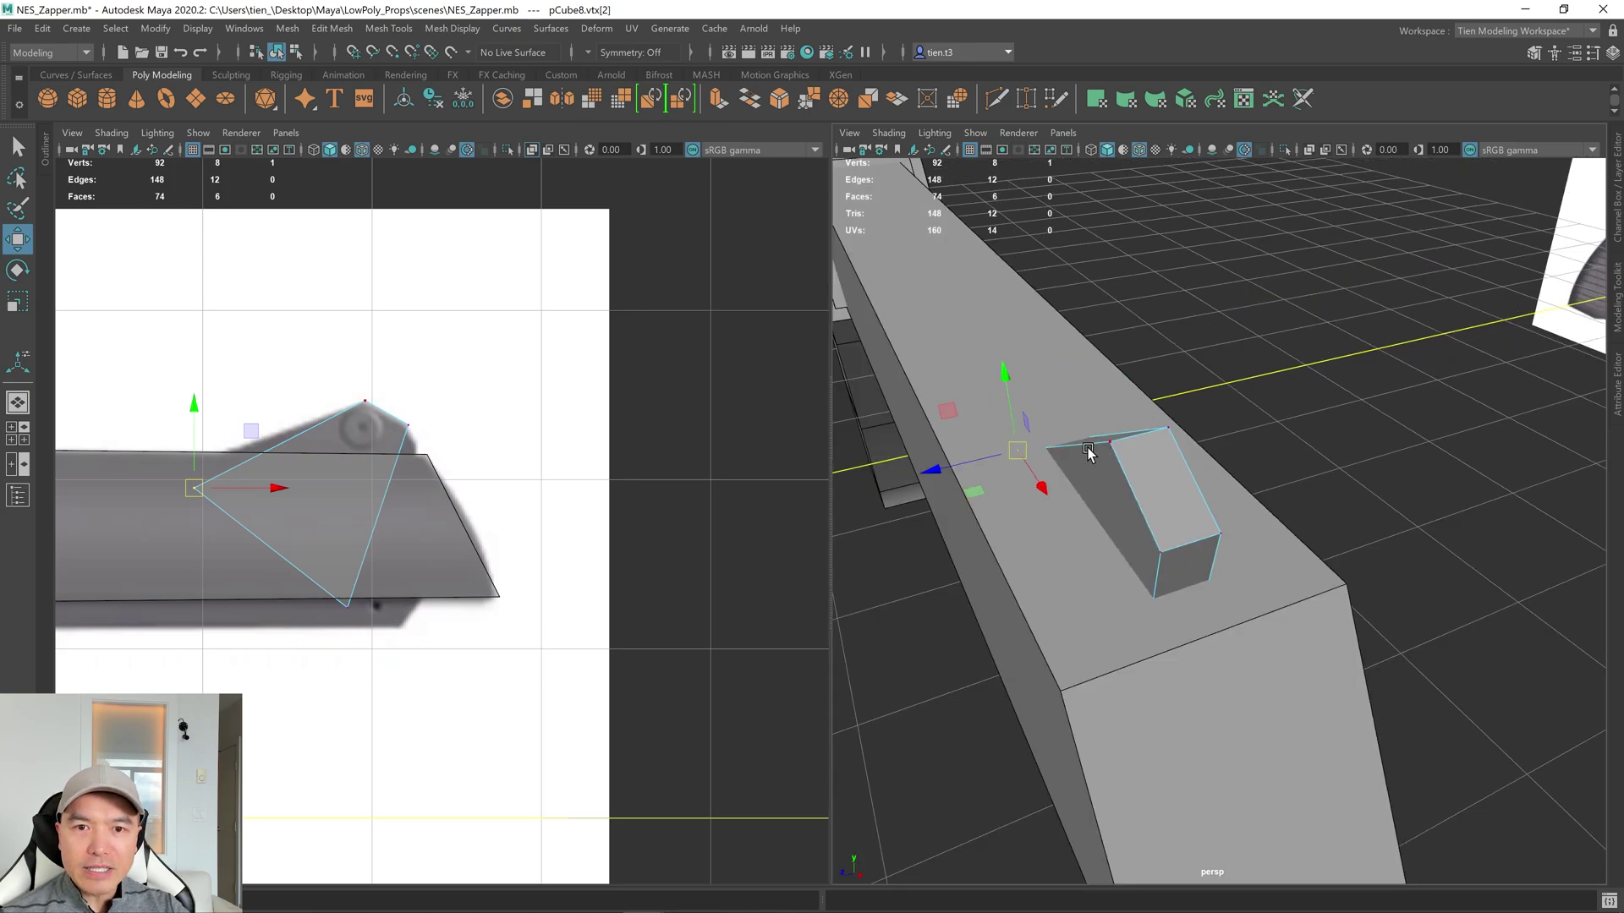
pyautogui.moveTo(1088, 454)
pyautogui.keyDown('alt'); pyautogui.mouseDown()
pyautogui.moveTo(1073, 468)
pyautogui.moveTo(1174, 438)
pyautogui.moveTo(1077, 465)
pyautogui.mouseUp(); pyautogui.keyUp('alt')
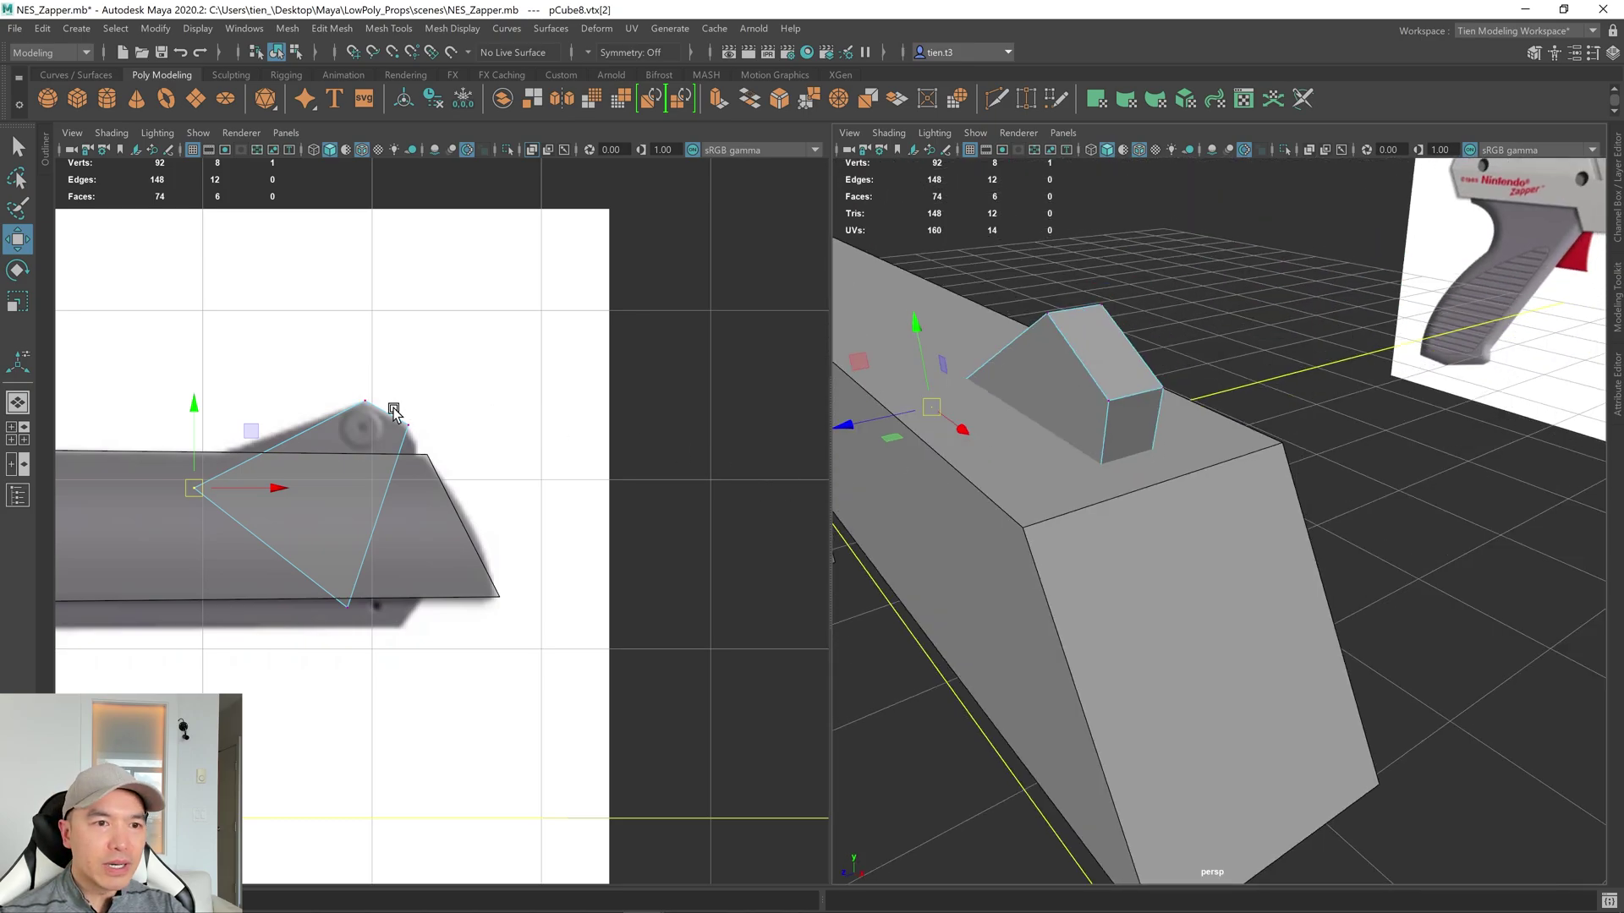
# Try to move only one of the two peak vertices of the front sight, and undo the move.
pyautogui.click(365, 407)
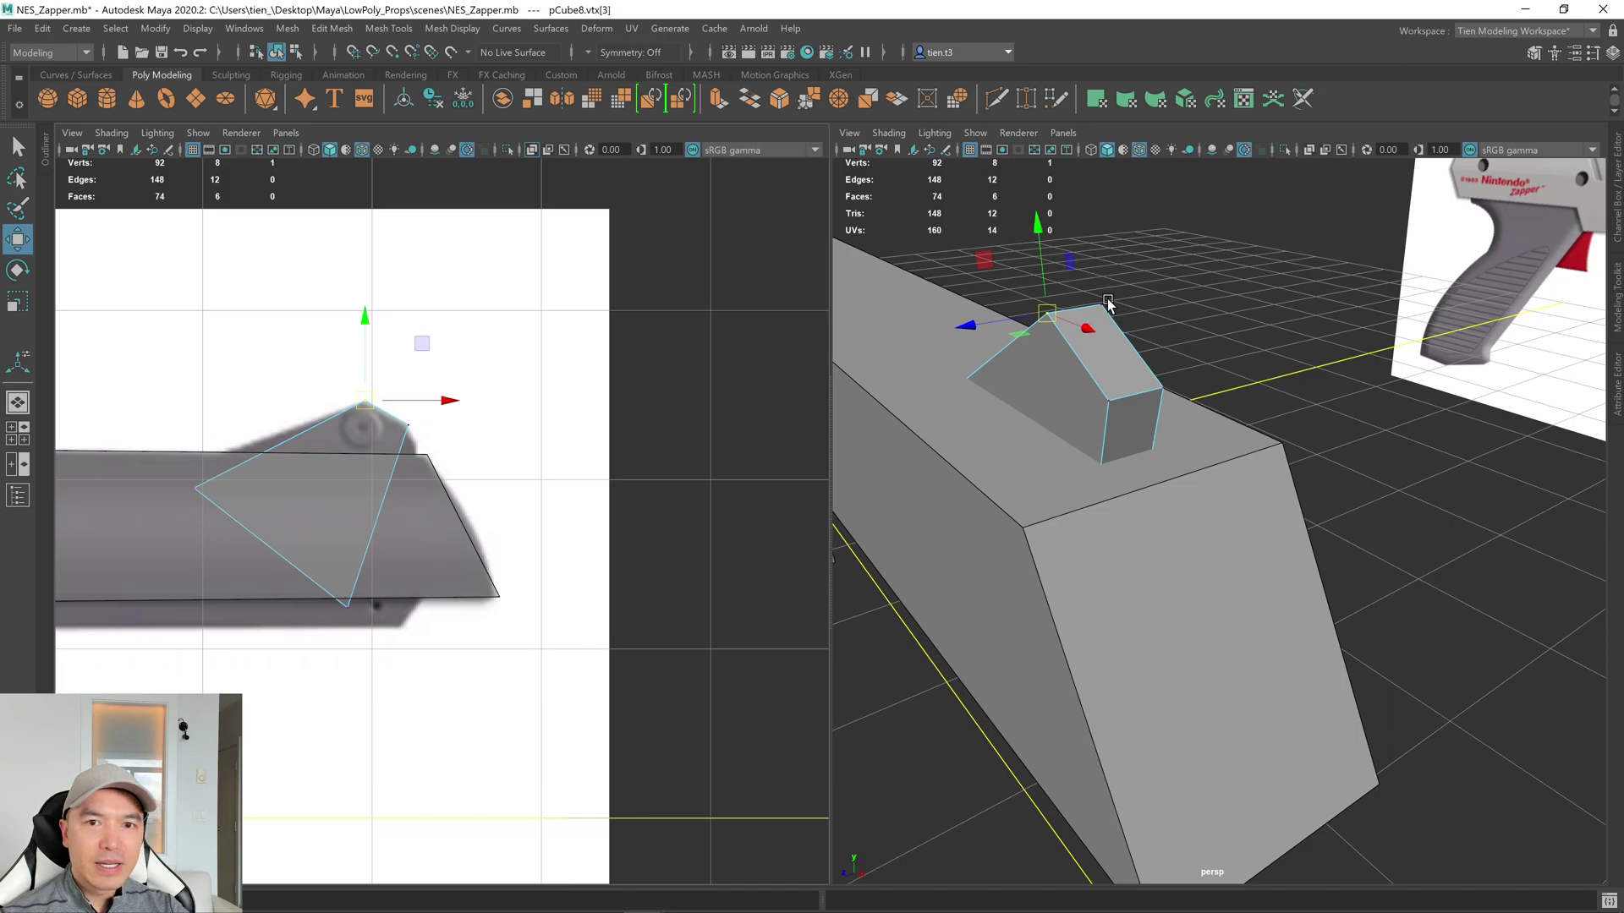
pyautogui.moveTo(375, 405)
pyautogui.mouseDown()
pyautogui.moveTo(410, 427)
pyautogui.moveTo(392, 416)
pyautogui.mouseUp()
pyautogui.hotkey('ctrl', 'z')
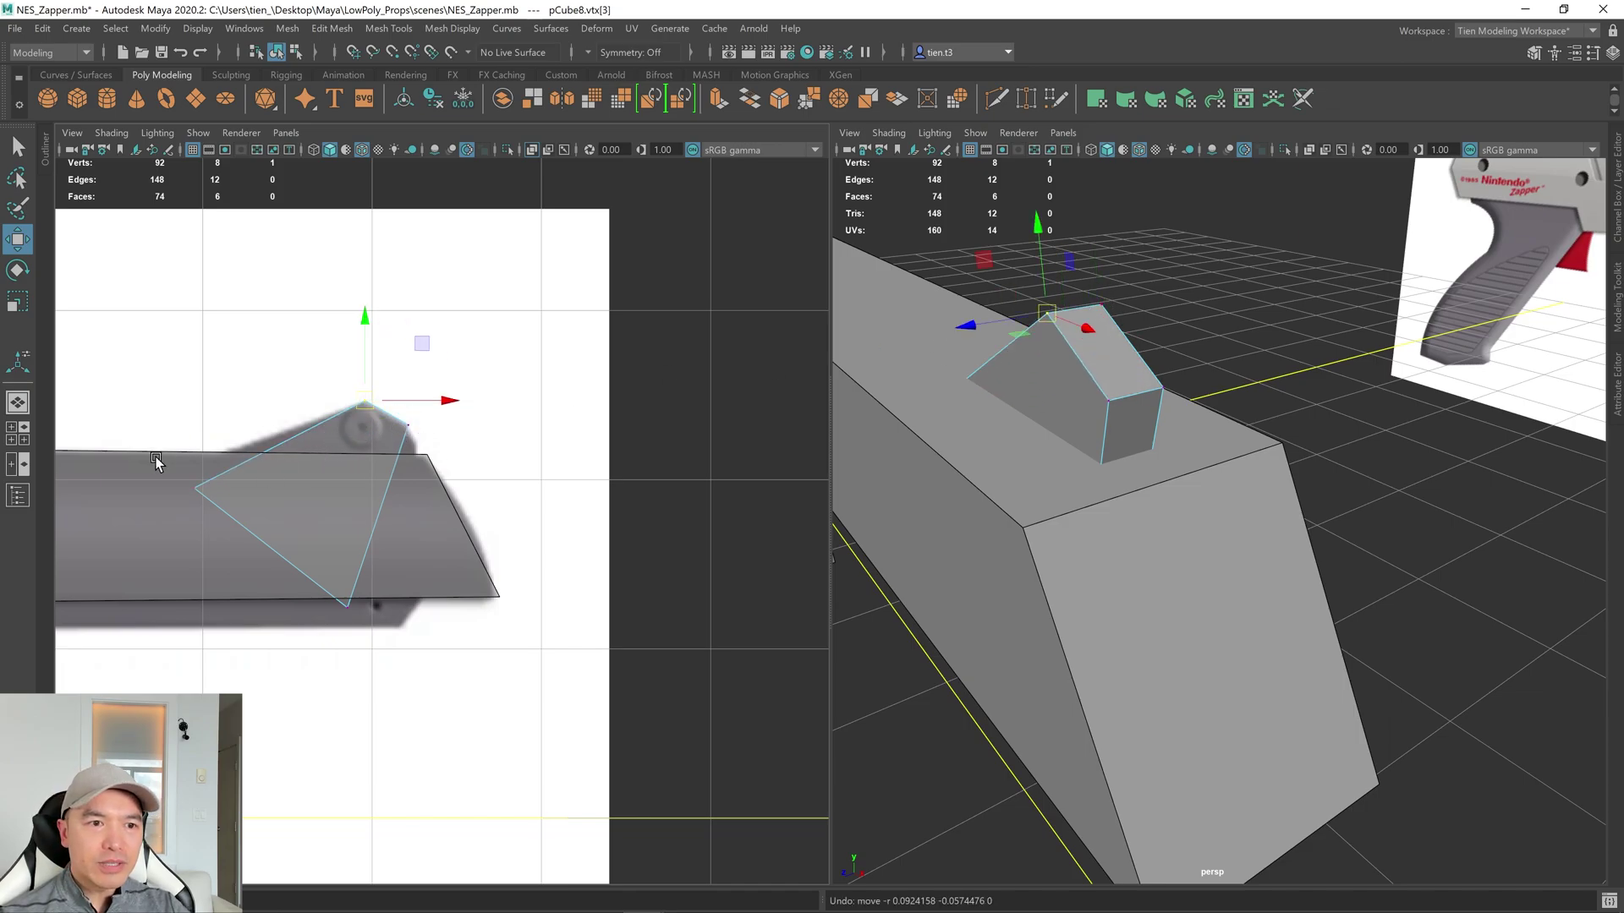
# Move the front sight's rear vertices back along the reference slope and its lower vertices up and forward, inside the barrel's front end.
pyautogui.click(224, 504)
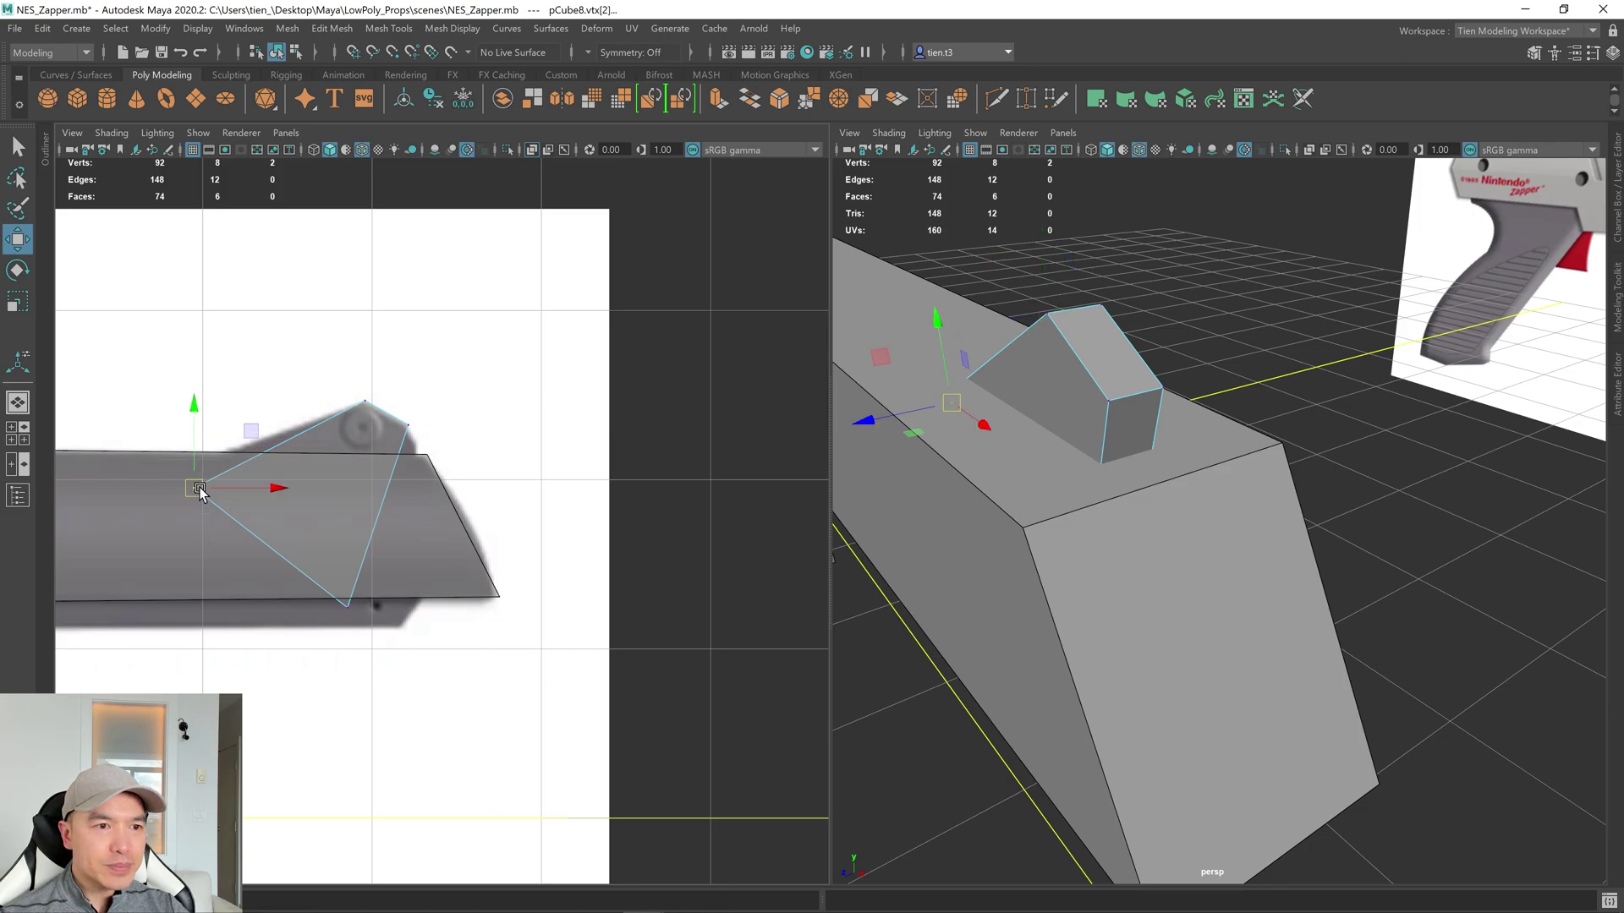
pyautogui.moveTo(193, 497); pyautogui.dragTo(160, 485)
pyautogui.click(347, 605)
pyautogui.moveTo(348, 604); pyautogui.dragTo(425, 510)
pyautogui.scroll(-5, 1287, 446)
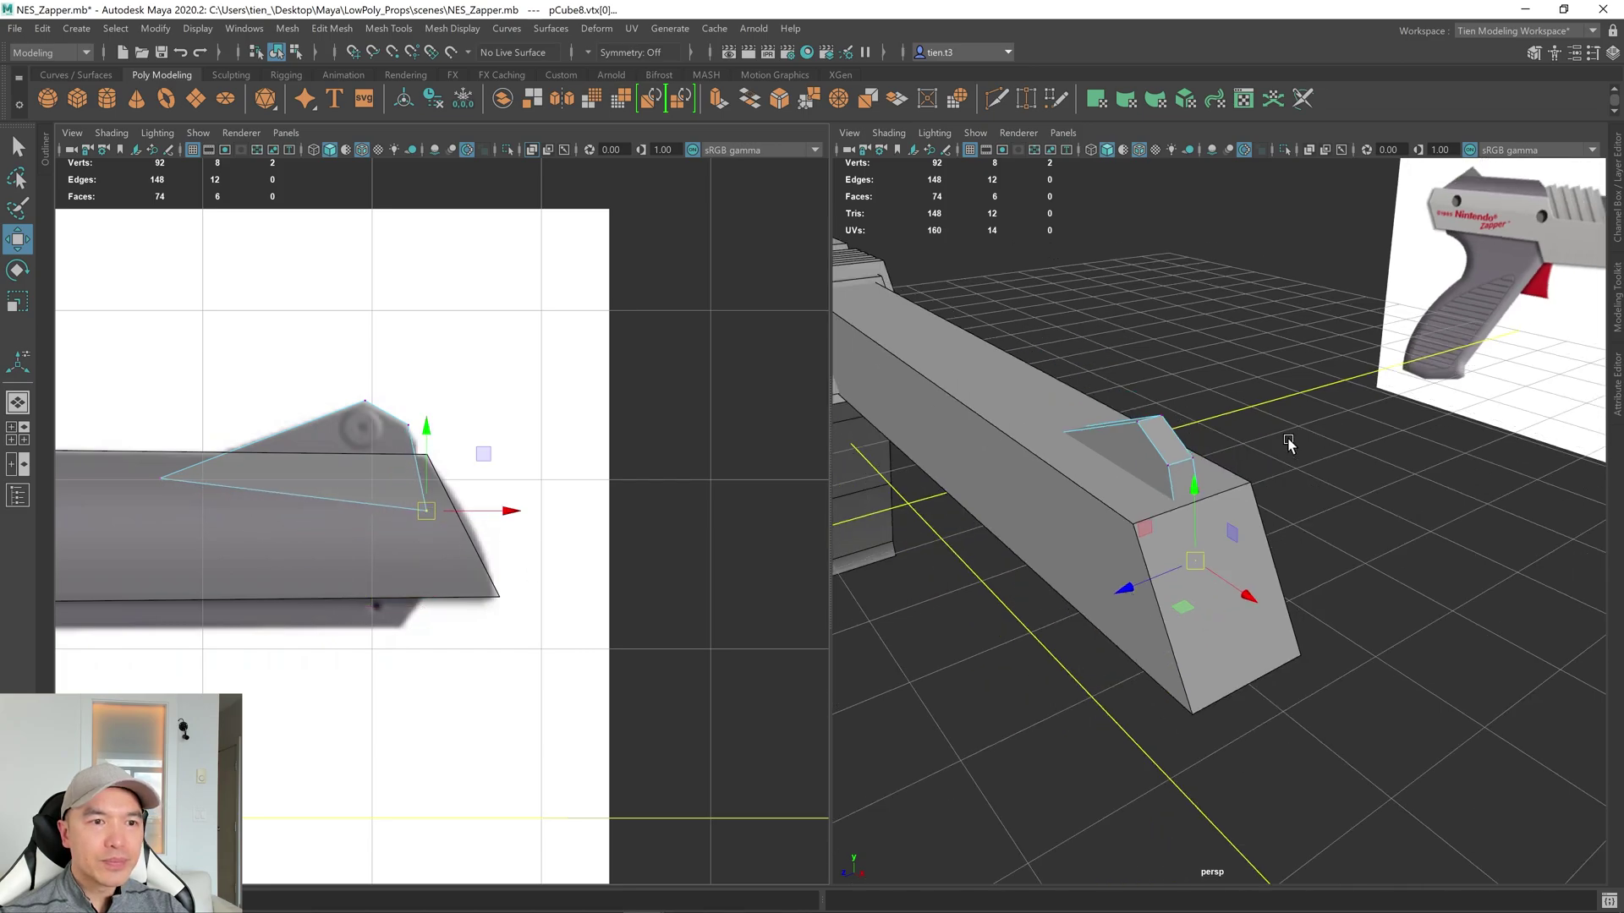
pyautogui.moveTo(1142, 475)
pyautogui.keyDown('alt'); pyautogui.mouseDown()
pyautogui.moveTo(1184, 478)
pyautogui.moveTo(1178, 373)
pyautogui.moveTo(1209, 384)
pyautogui.moveTo(1217, 414)
pyautogui.moveTo(1150, 499)
pyautogui.mouseUp(); pyautogui.keyUp('alt')
# Return to object mode, select all parts of the gun, and create a new display layer from the selection.
pyautogui.press('space')
pyautogui.press('q')
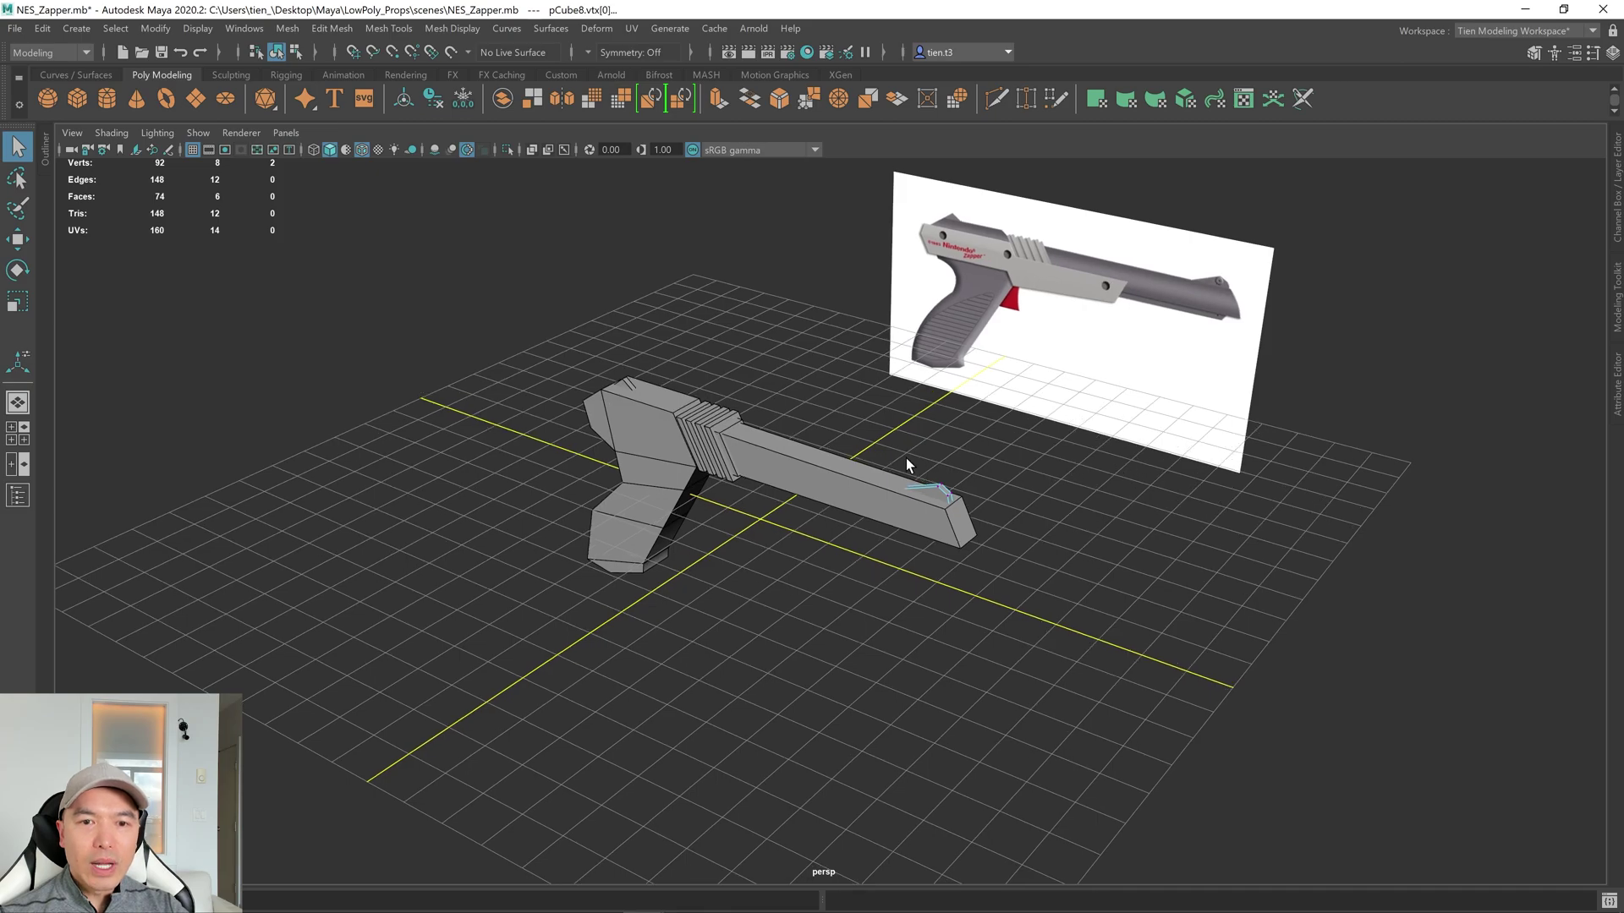
pyautogui.moveTo(663, 385); pyautogui.dragTo(748, 352, button='right')
pyautogui.moveTo(548, 387); pyautogui.dragTo(1129, 695)
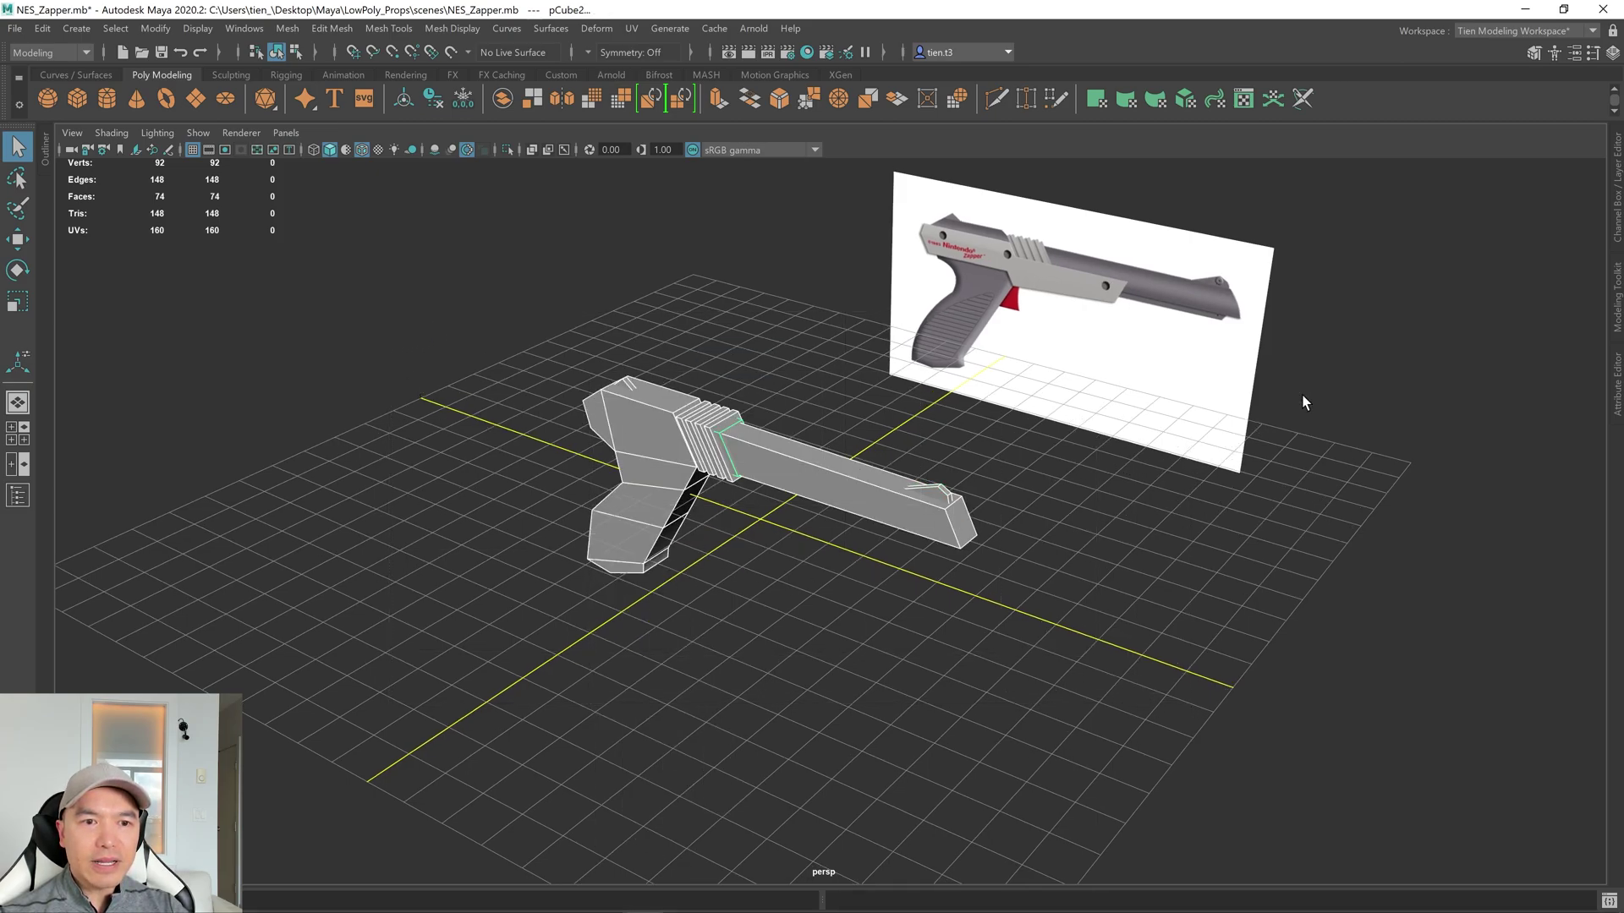
pyautogui.click(1615, 176)
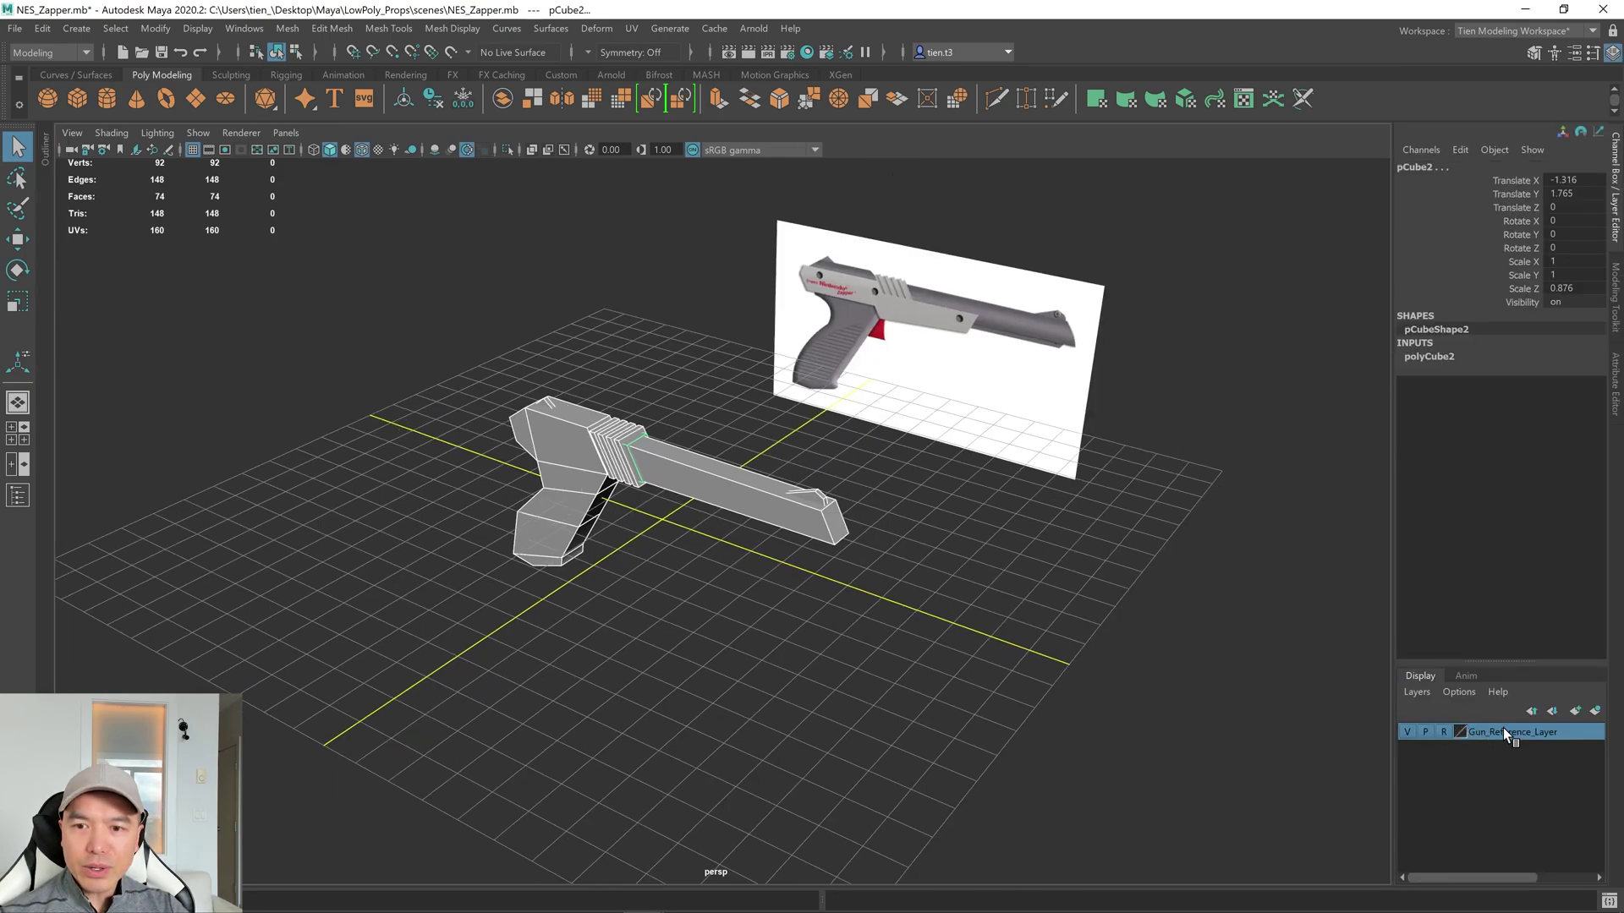
pyautogui.click(1596, 711)
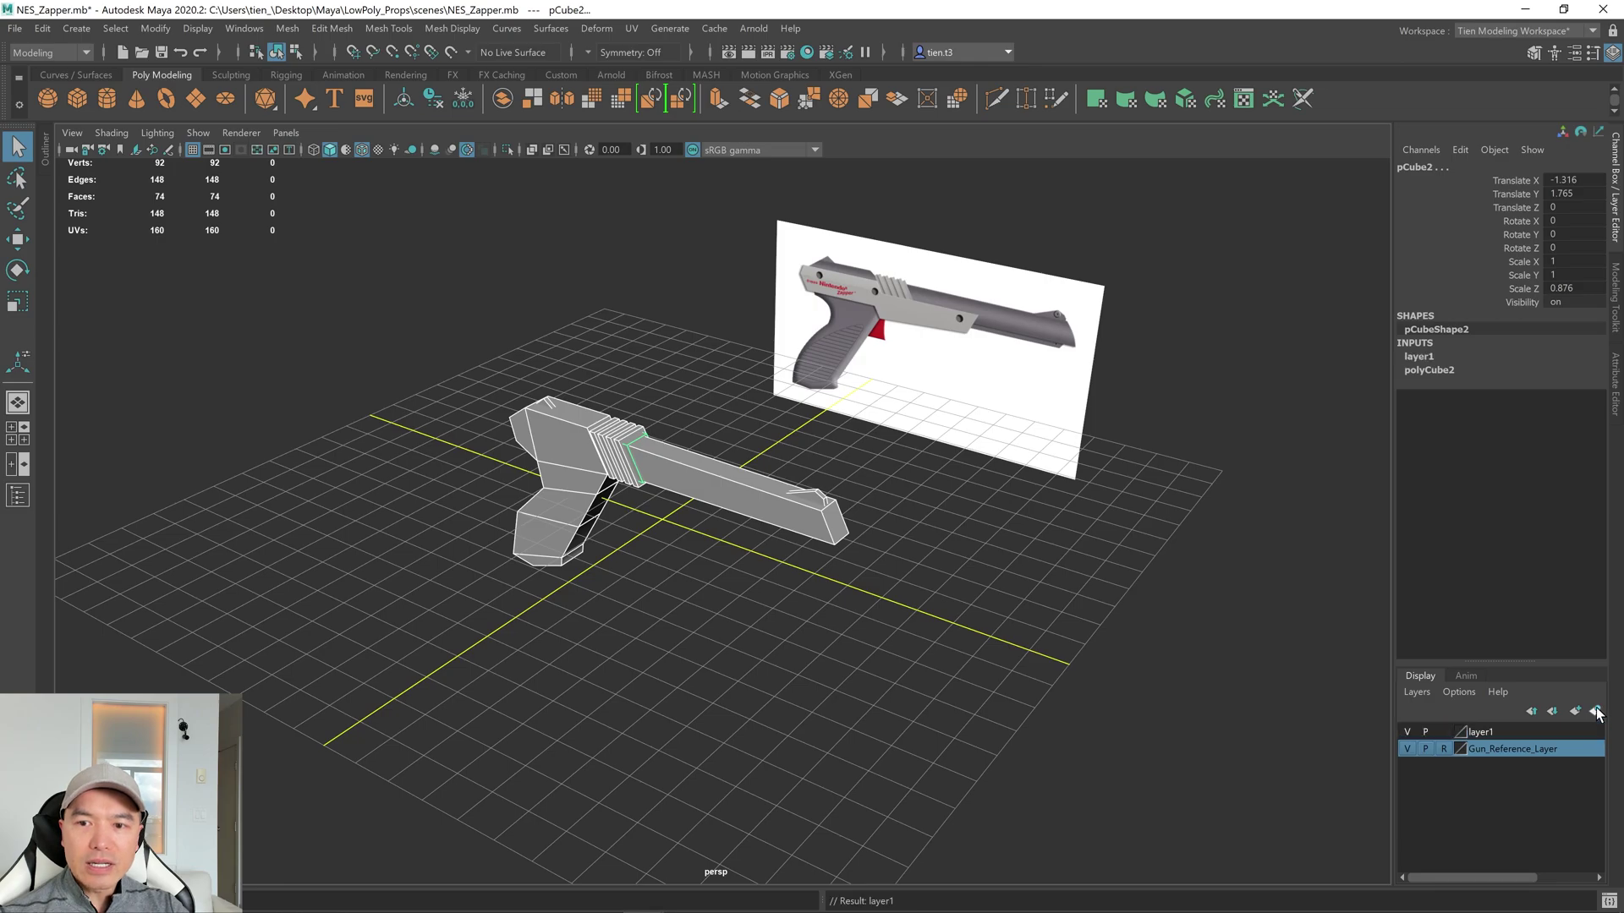
# Rename the new display layer as Gun_Layer and save the layer settings.
pyautogui.doubleClick(1480, 733)
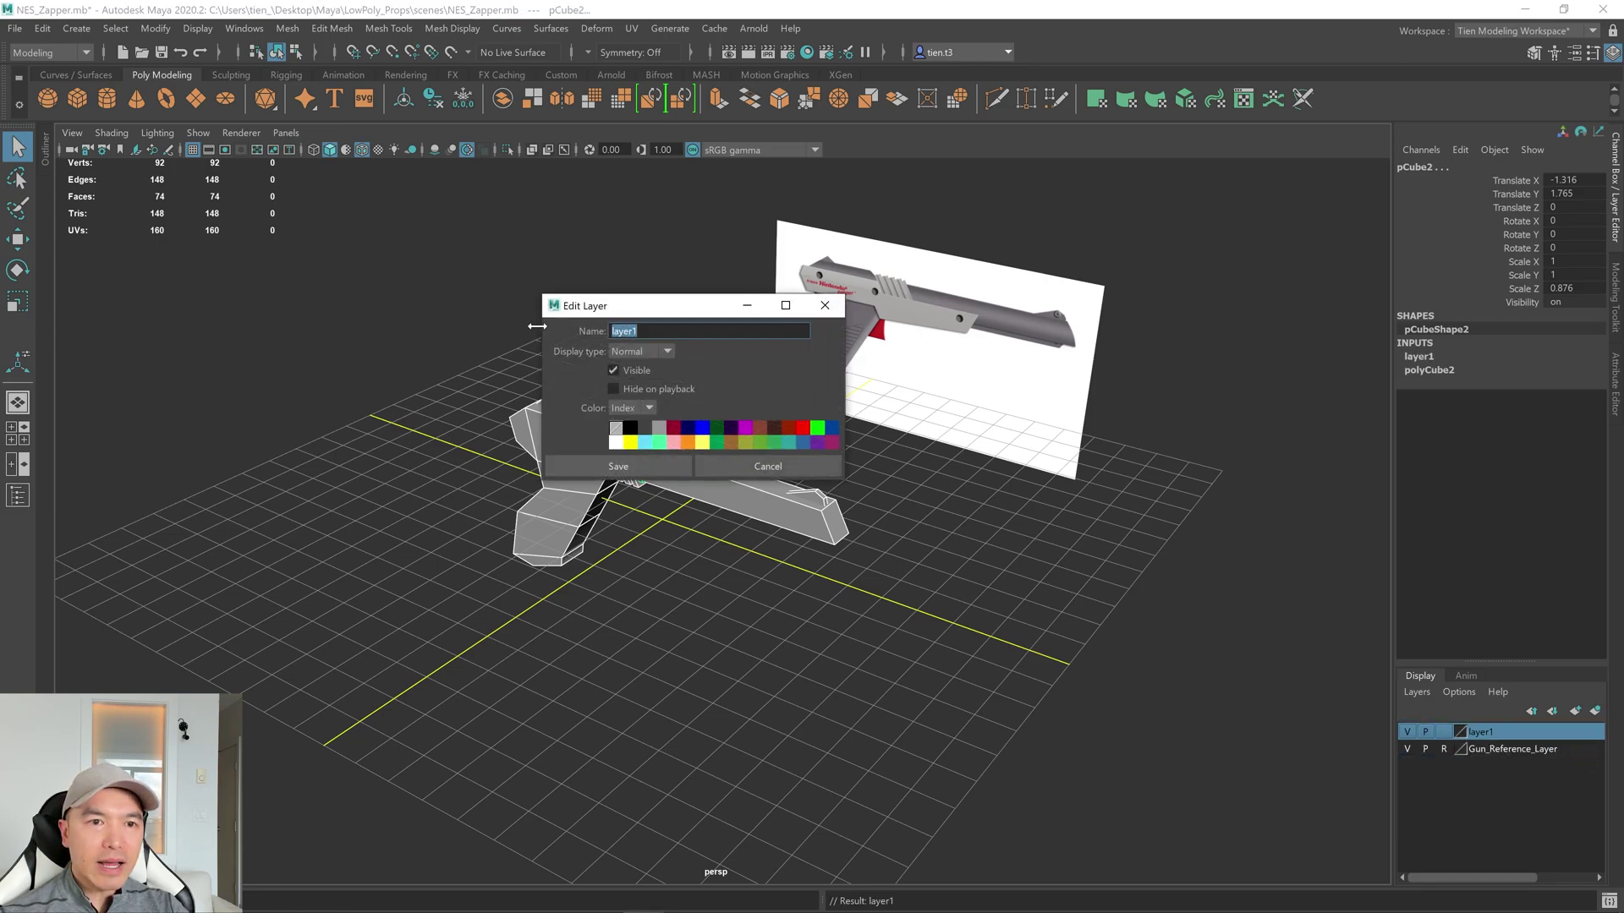
pyautogui.write('Gun')
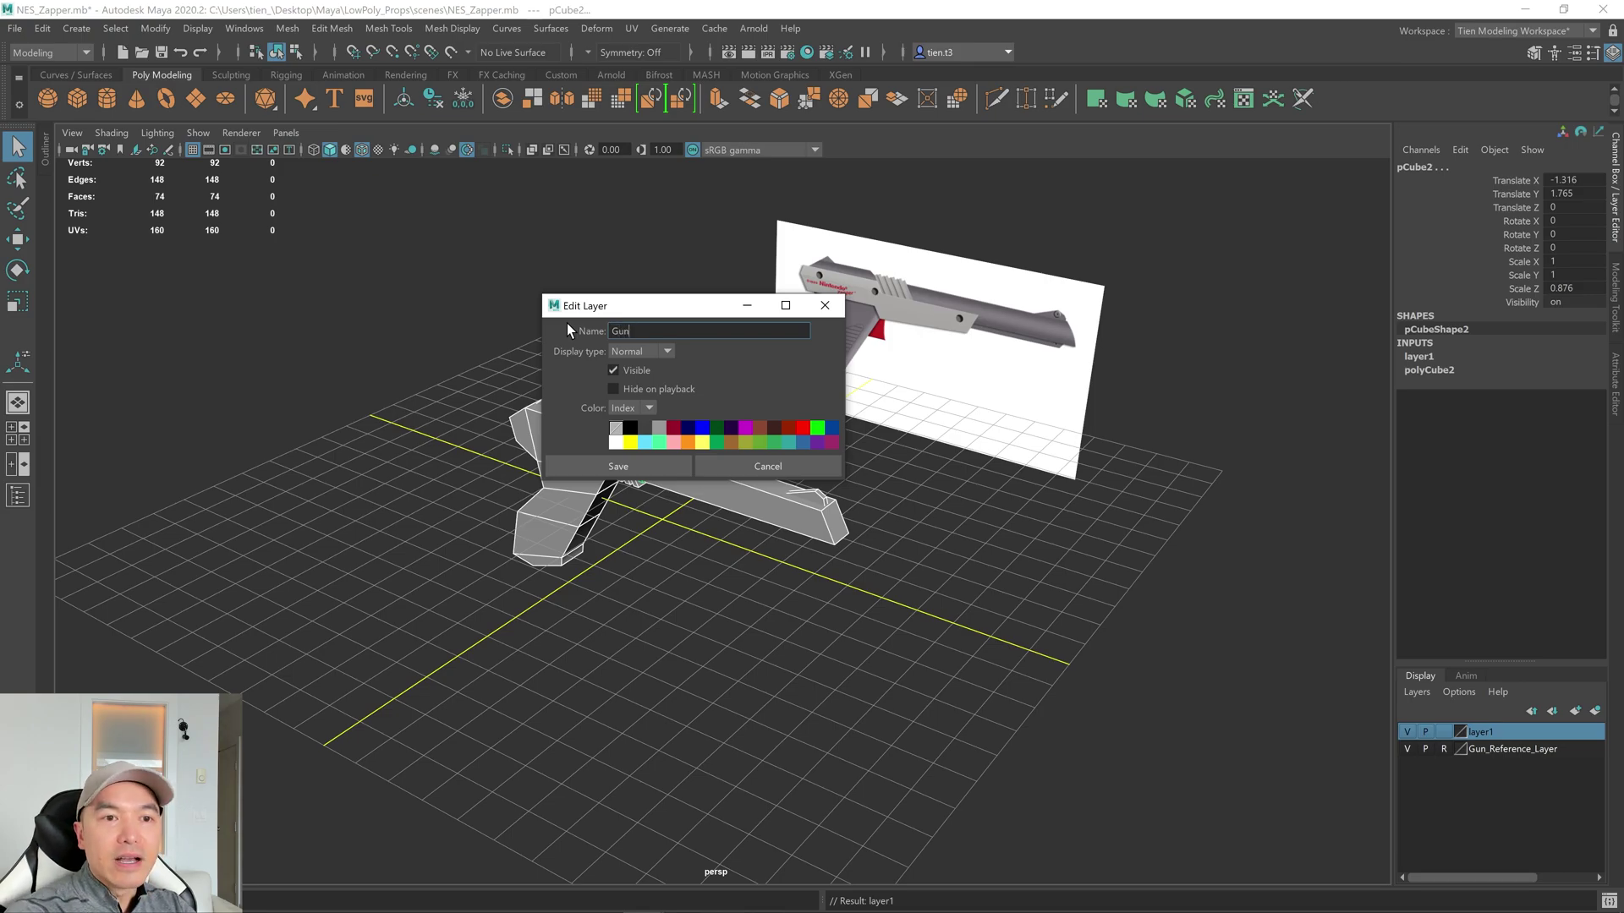
pyautogui.write('_Layer')
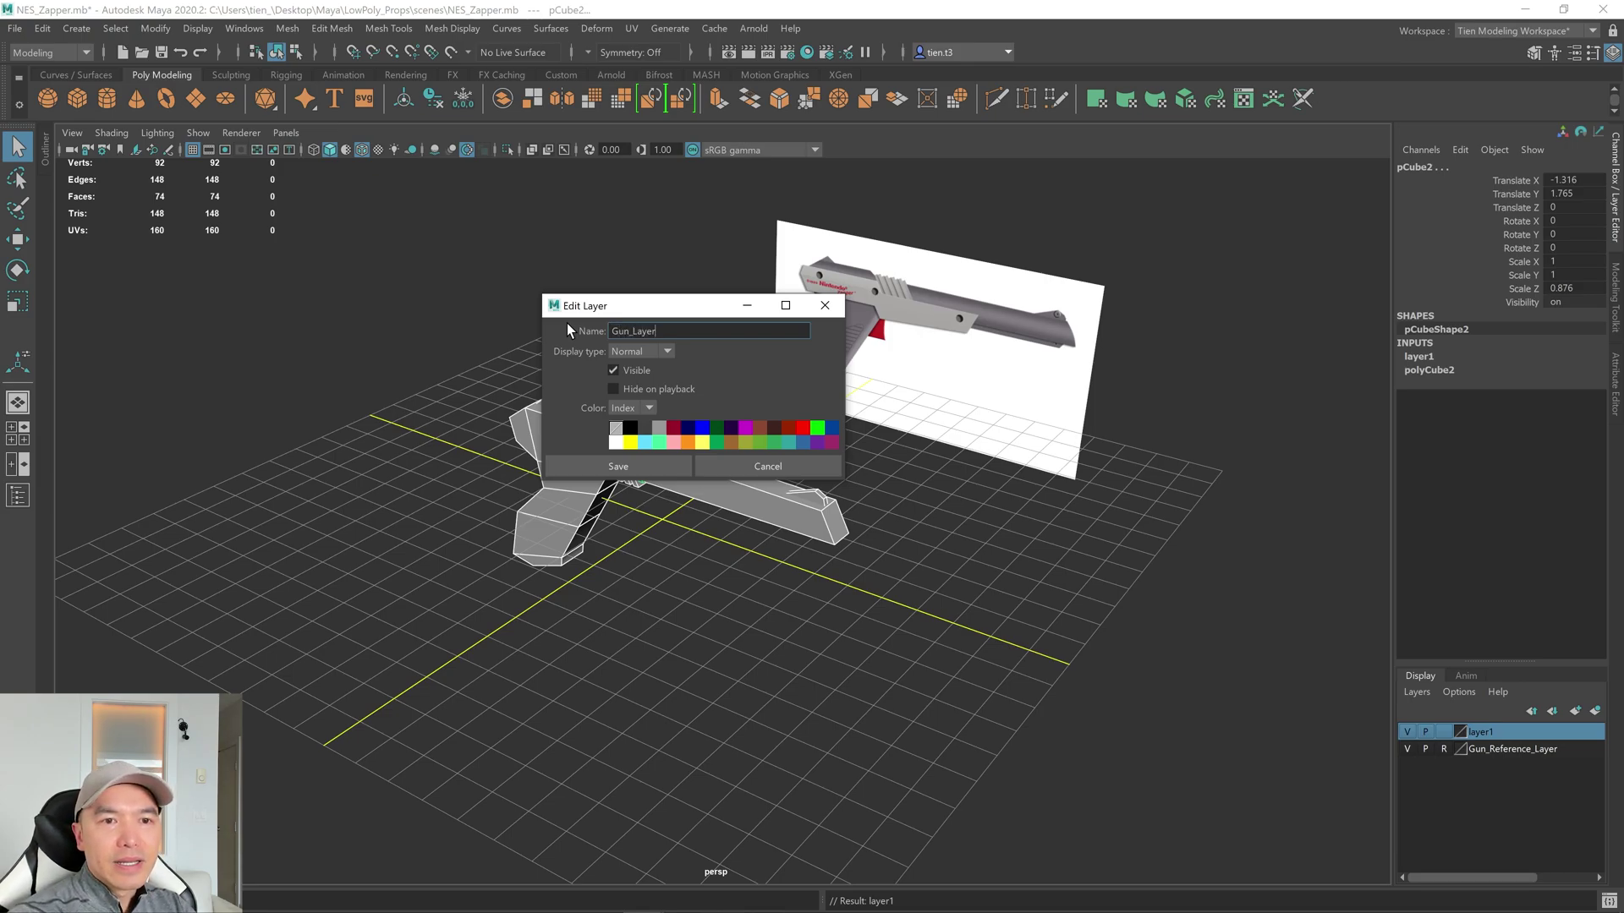
pyautogui.press('Return')
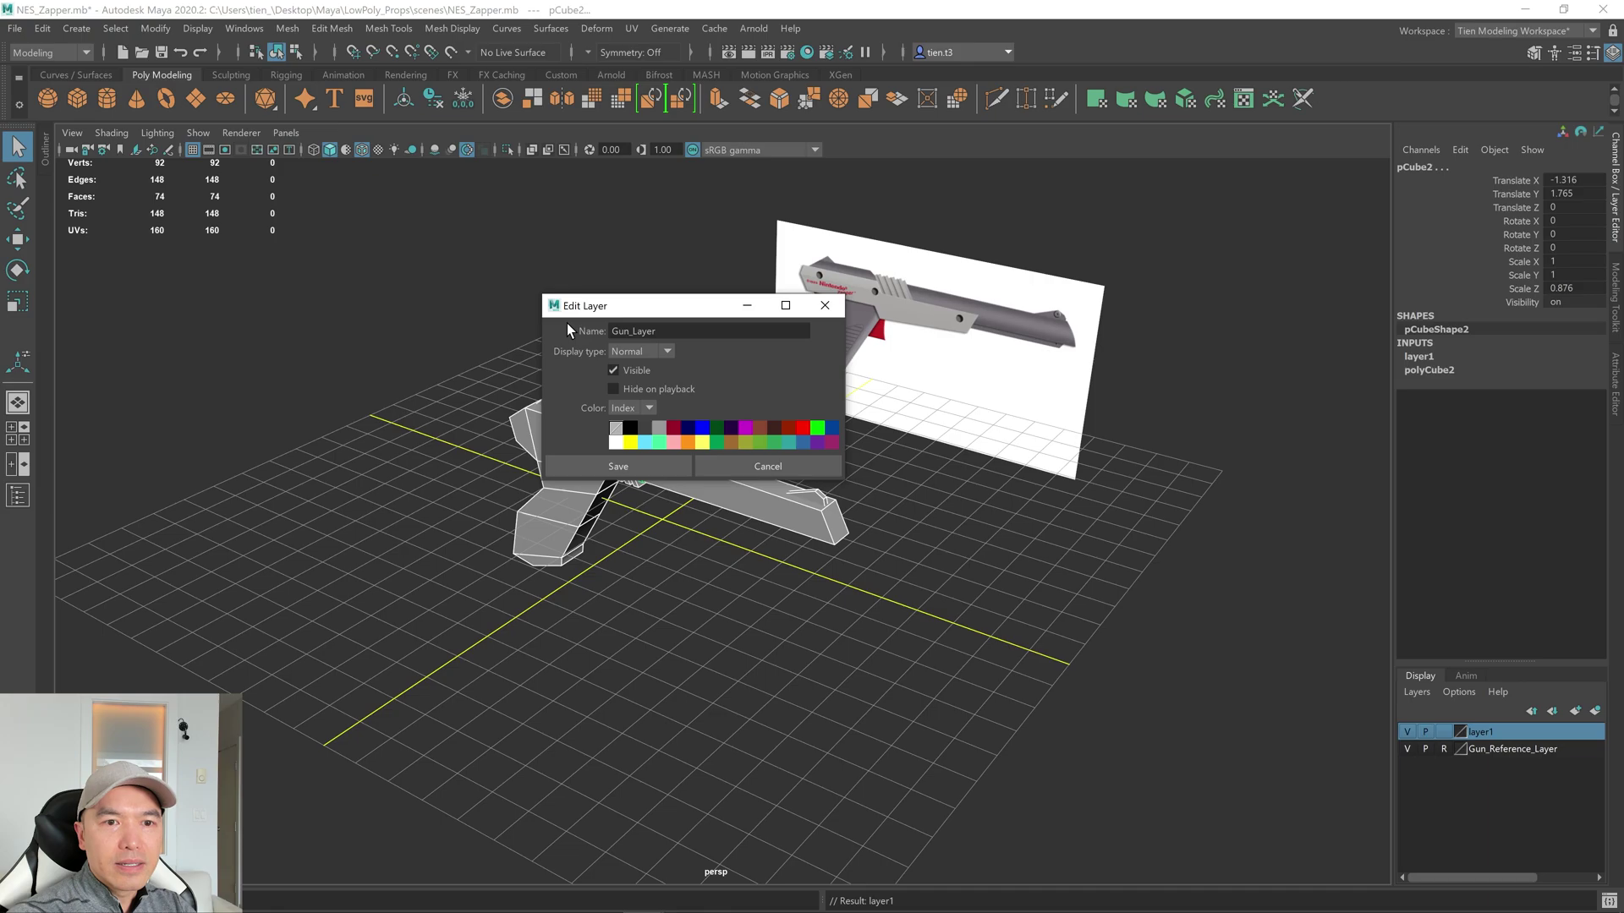
pyautogui.click(627, 468)
# Deselect the gun parts and look over the whole model from behind, beside its reference image.
pyautogui.keyDown('alt'); pyautogui.moveTo(687, 519); pyautogui.dragTo(866, 531); pyautogui.keyUp('alt')
pyautogui.click(849, 520)
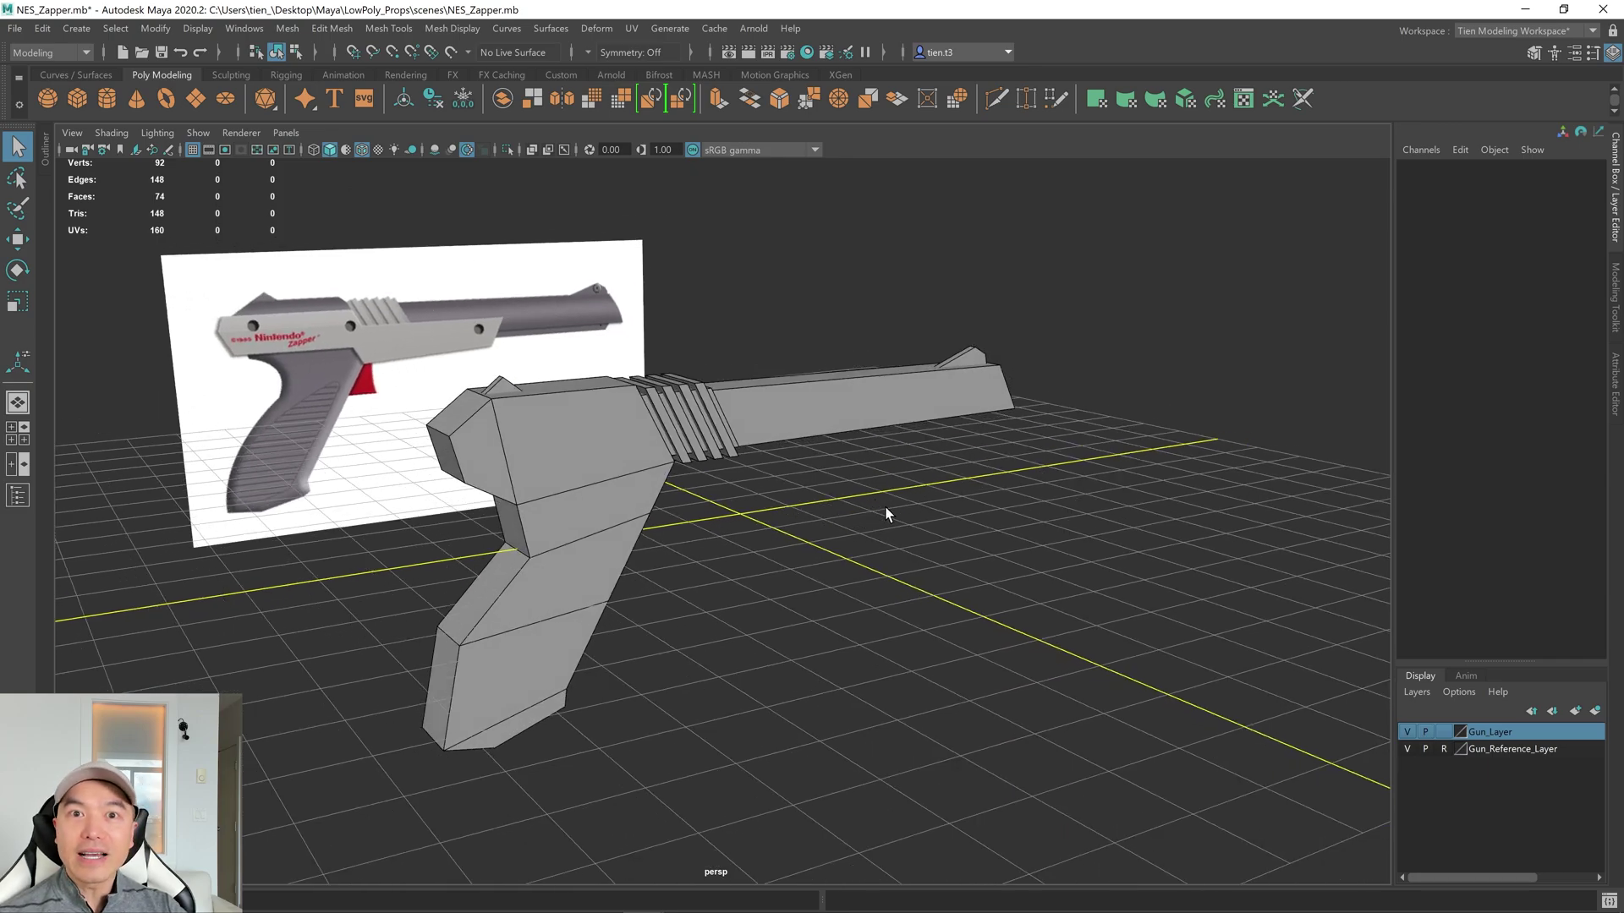
pyautogui.keyDown('alt'); pyautogui.moveTo(895, 550); pyautogui.dragTo(915, 542); pyautogui.keyUp('alt')
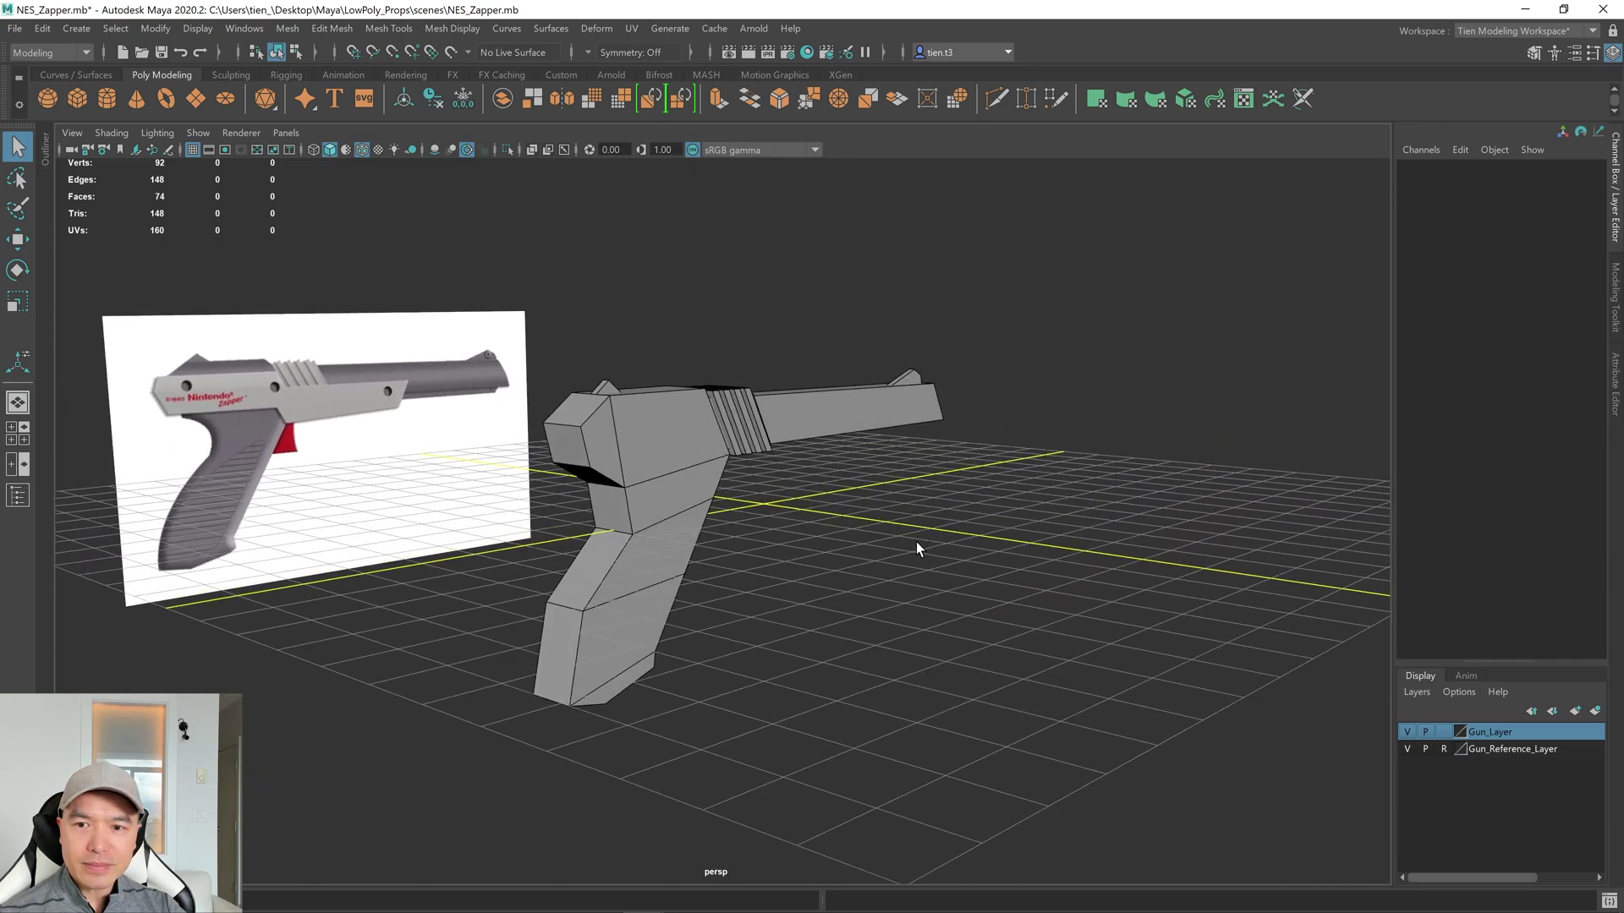